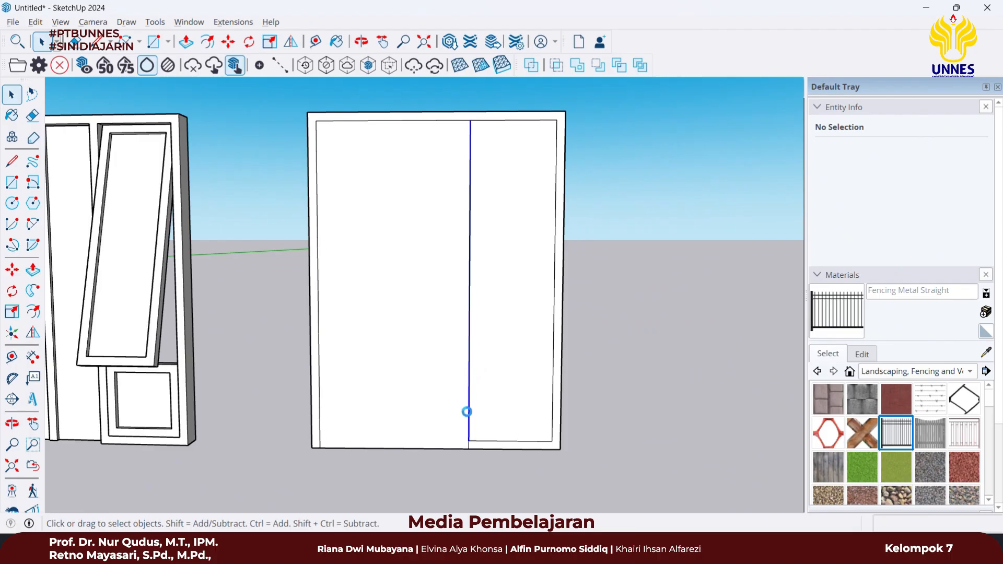
- Copy the 190 cm vertical divider edge 5 cm toward the narrow side panel to form a mullion
left_click(467, 412)
scroll(477, 479, "up", 2)
scroll(432, 345, "down", 2)
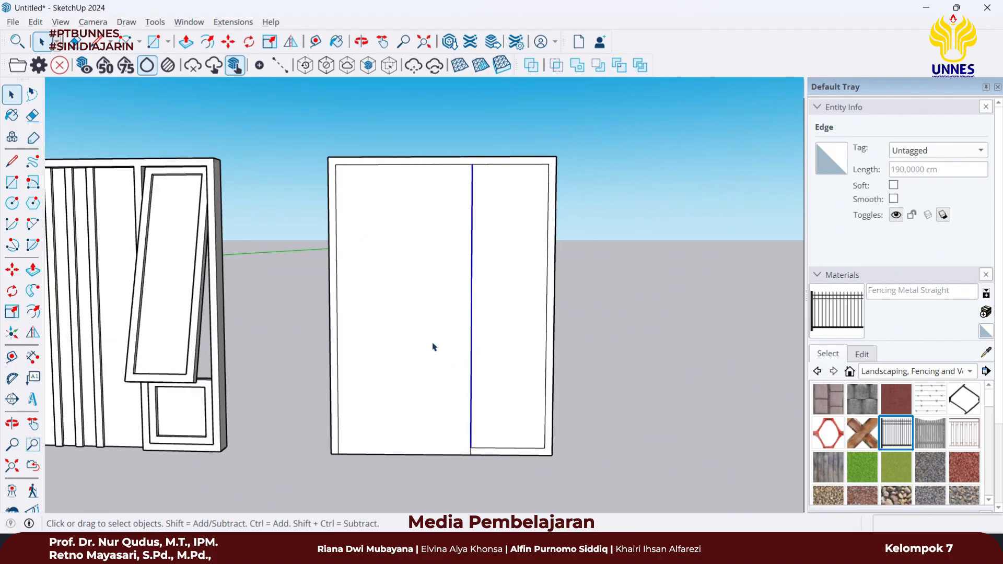
scroll(491, 493, "up", 2)
scroll(458, 438, "up", 2)
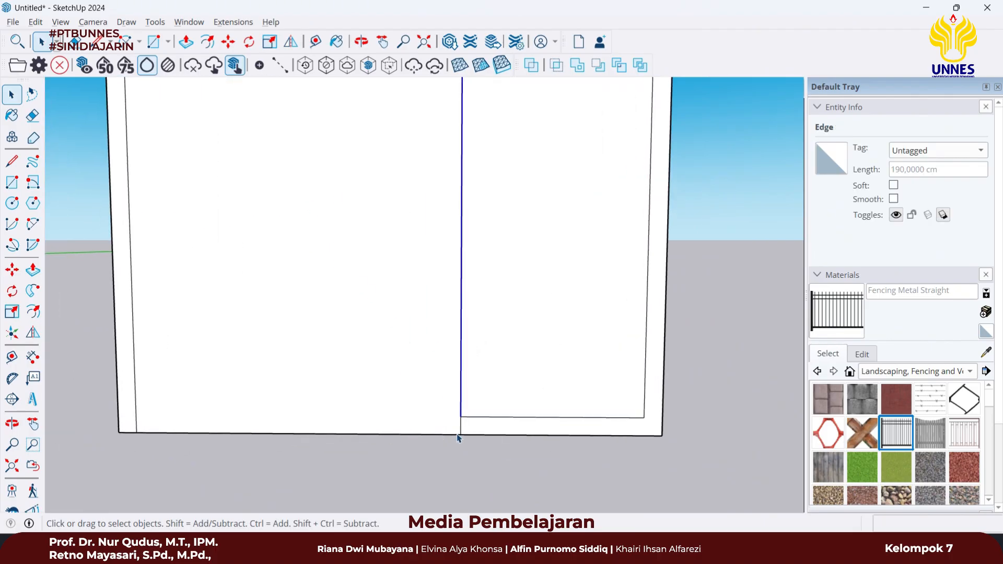
key("m")
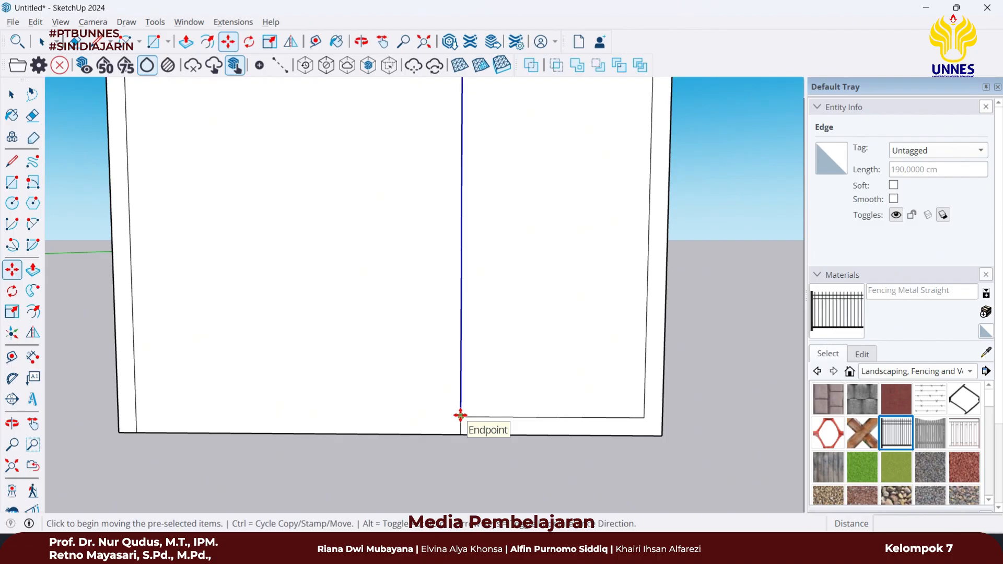
key("ctrl")
left_click(459, 414)
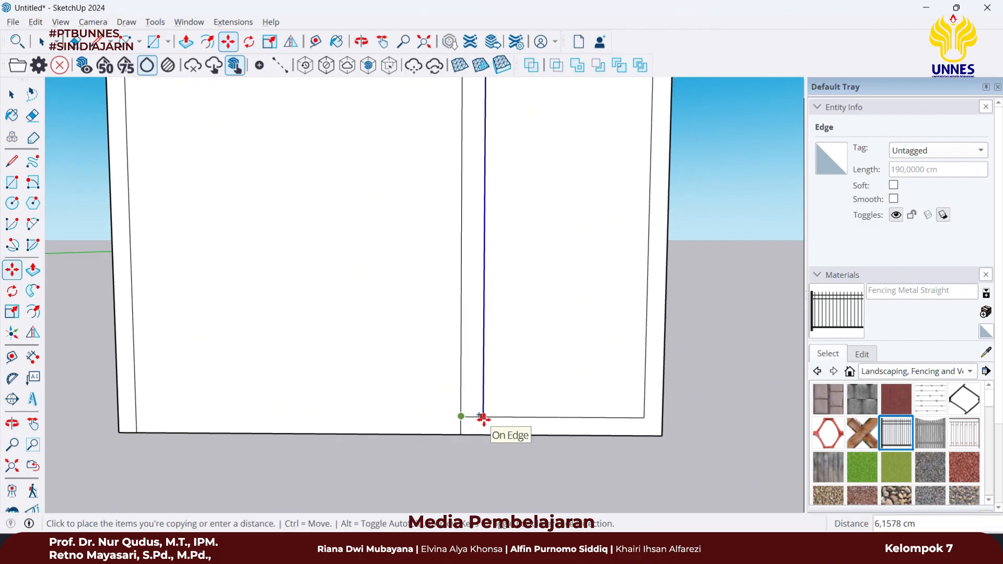
type("5")
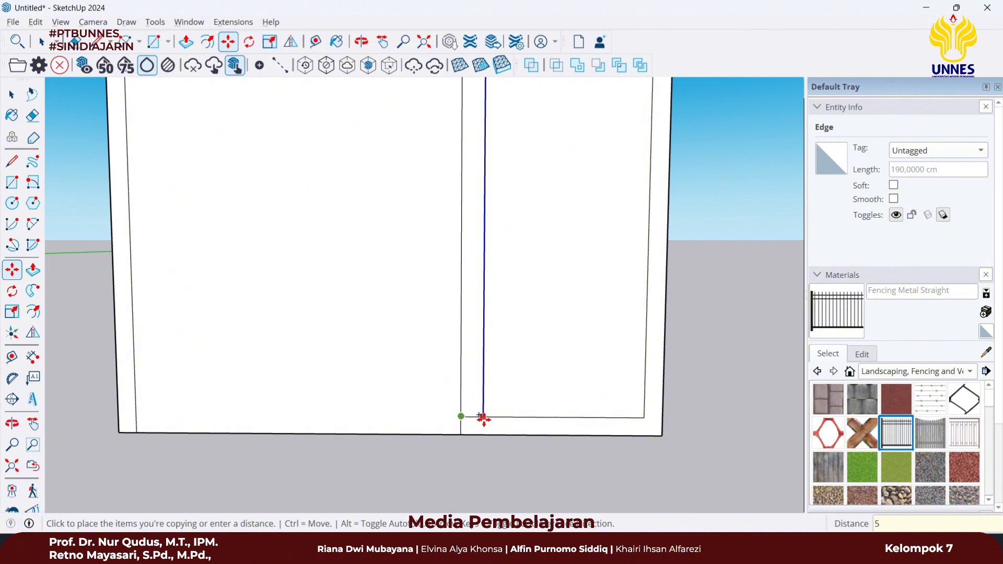
key("Return")
scroll(601, 392, "down", 2)
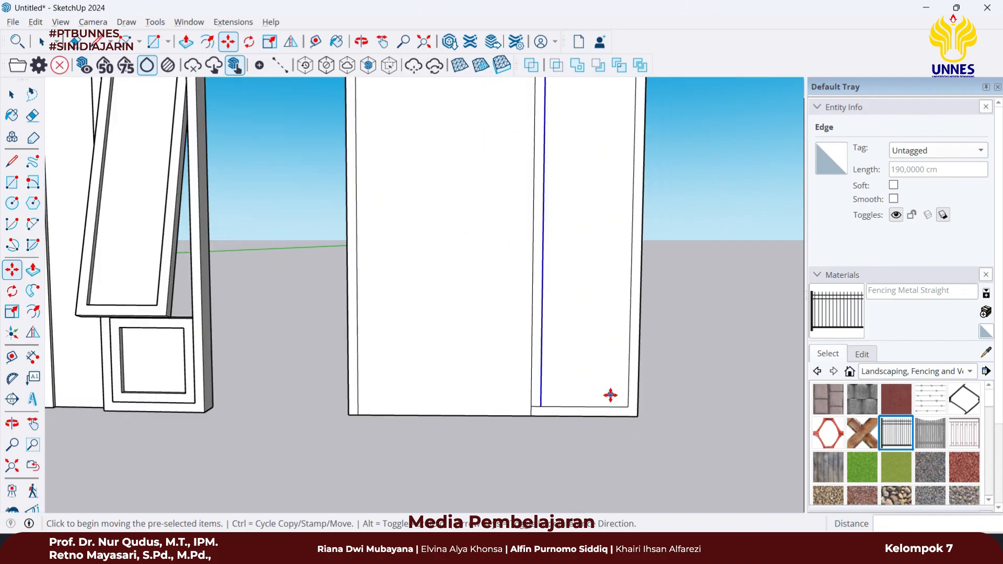
- Erase the short leftover edges at the lower and upper ends of the mullion so it merges with the frame
scroll(563, 389, "up", 4)
key("space")
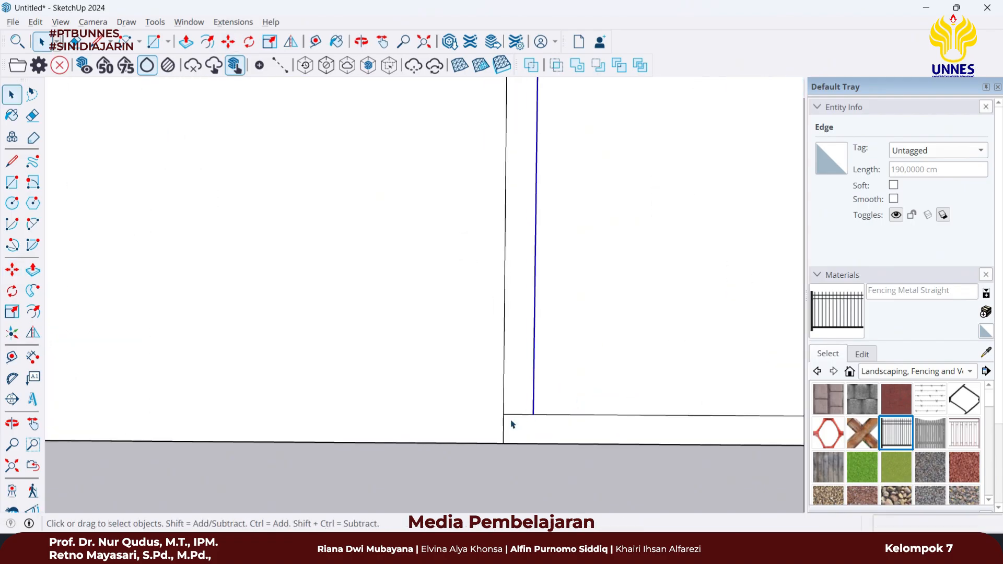
left_click(528, 430)
scroll(527, 418, "up", 2)
key("e")
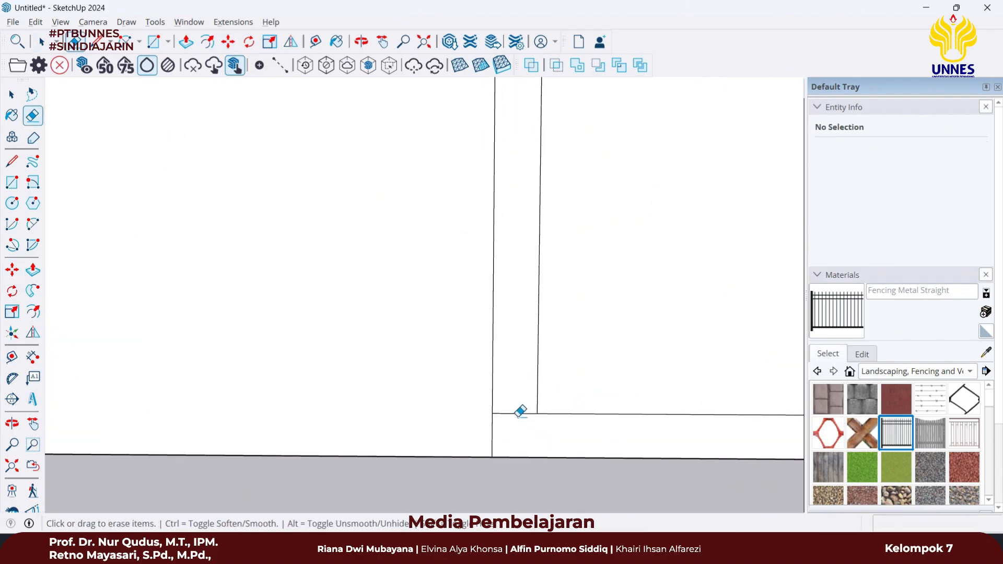
scroll(523, 394, "down", 6)
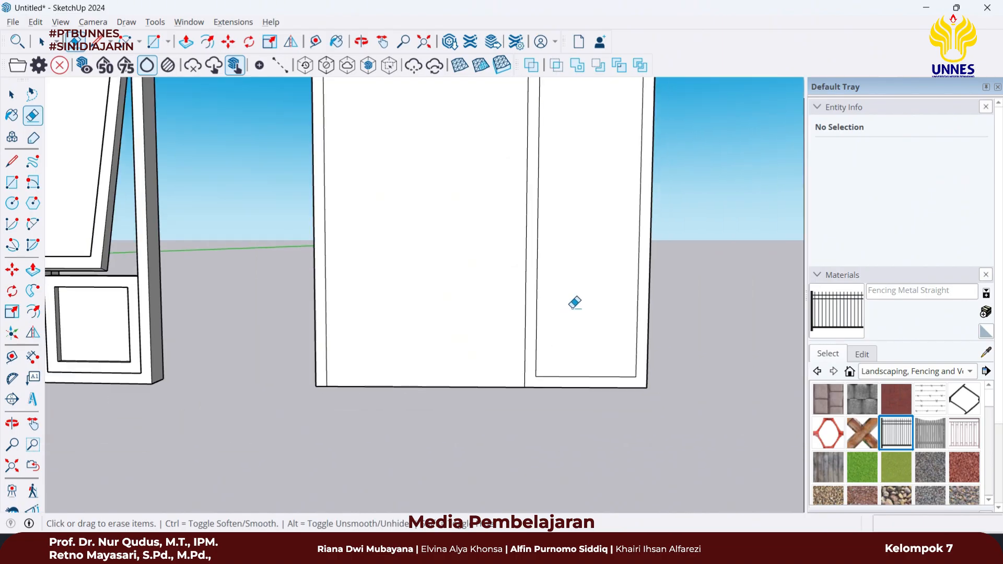
middle_click_drag(573, 298, 476, 308)
scroll(478, 277, "up", 3)
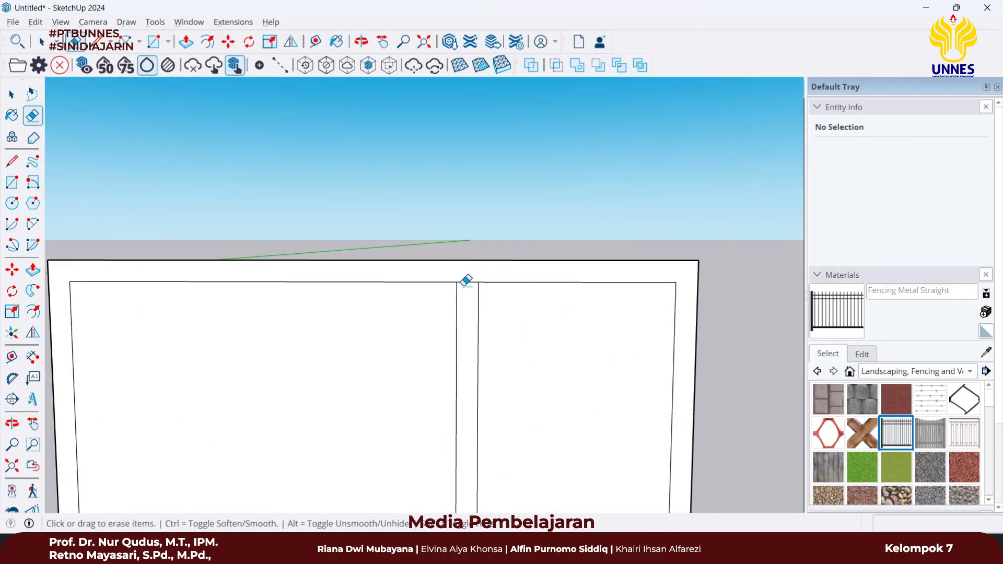
scroll(470, 277, "down", 2)
scroll(526, 335, "down", 3)
middle_click_drag(525, 336, 520, 159, "shift")
scroll(555, 256, "down", 1)
middle_click_drag(538, 287, 564, 372, "shift")
key("space")
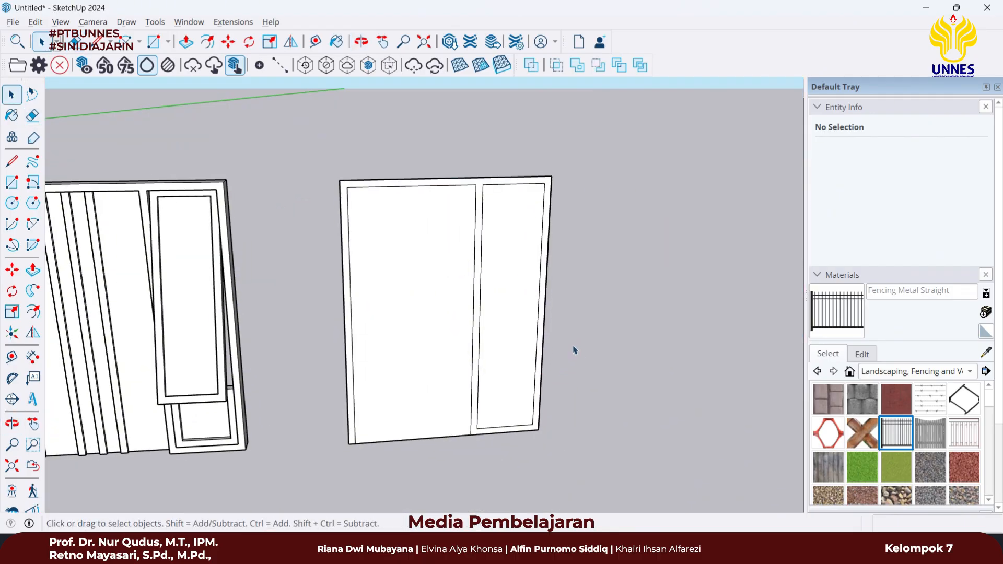
- Push/Pull the merged frame face out by 15 cm
middle_click_drag(527, 301, 426, 249)
left_click(476, 194)
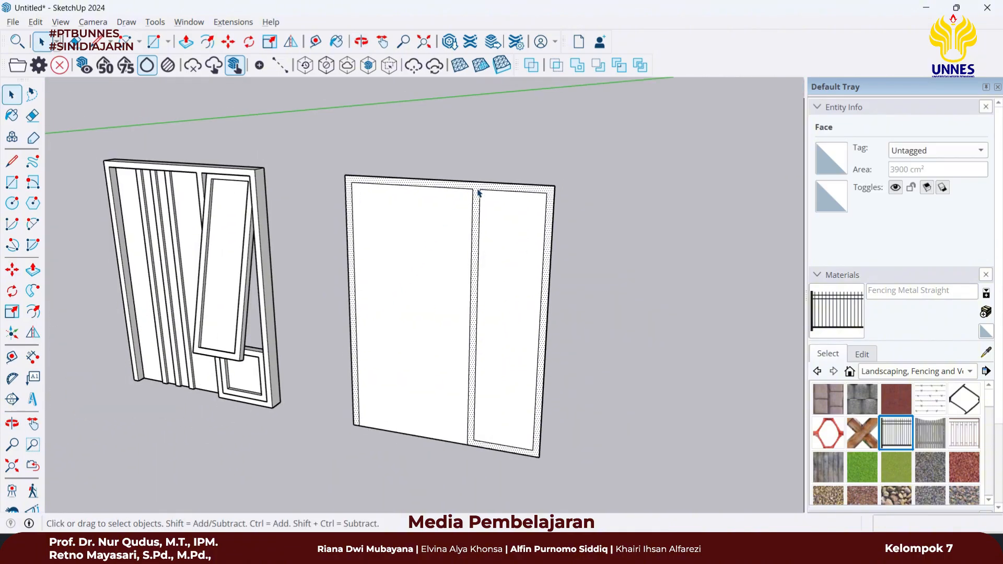
key("p")
scroll(477, 196, "up", 2)
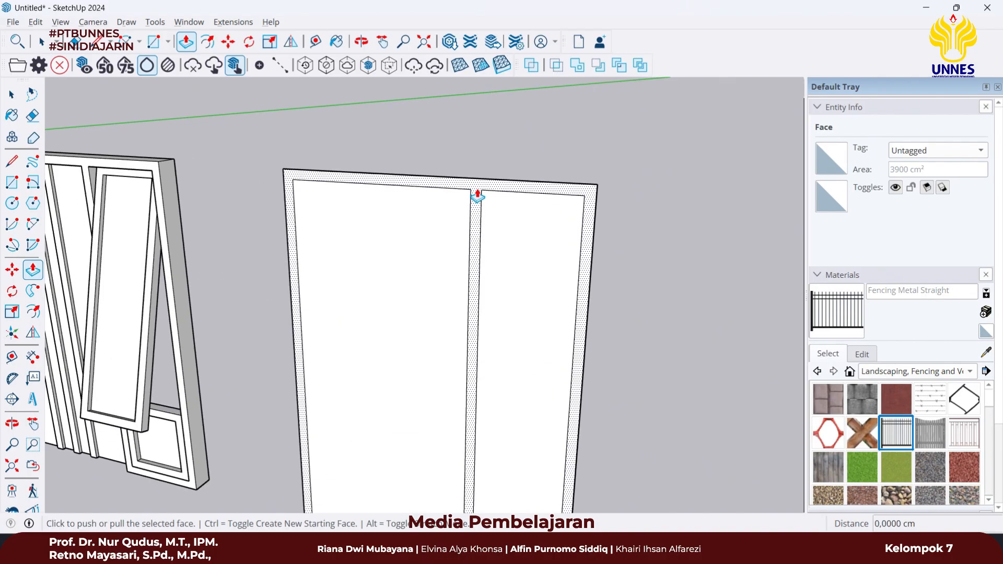
left_click(477, 196)
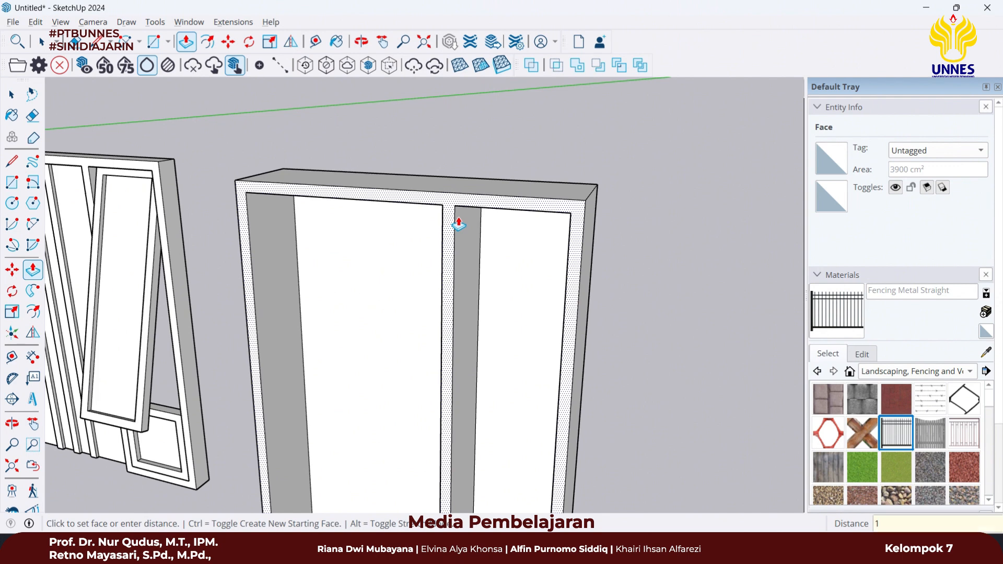
type("15")
key("Return")
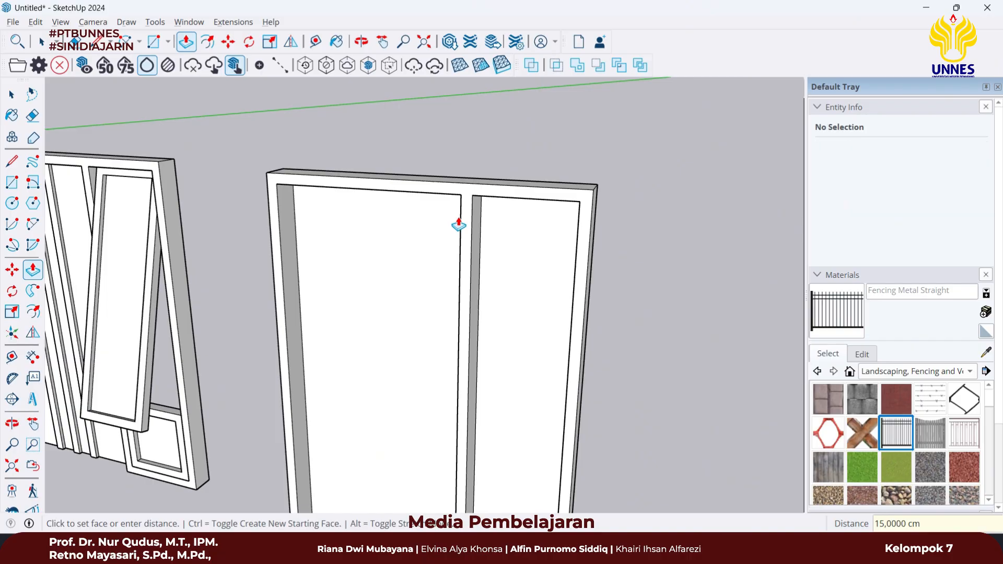
- Make the extruded frame a group, leaving the wide door face and the narrow side panel face out
middle_click_drag(325, 224, 538, 139)
middle_click_drag(423, 305, 271, 248, "shift")
key("space")
triple_click(448, 280)
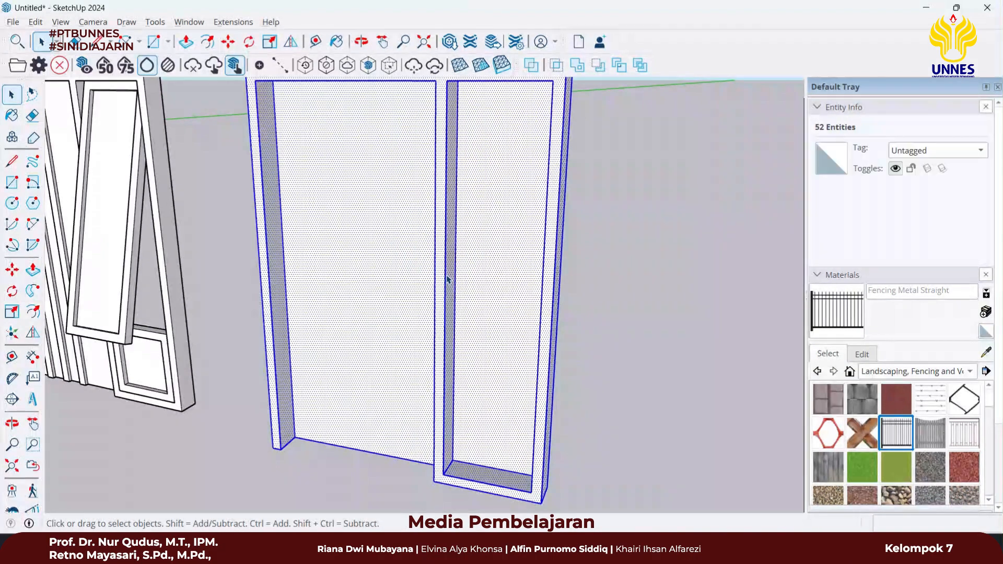
middle_click_drag(360, 262, 448, 314)
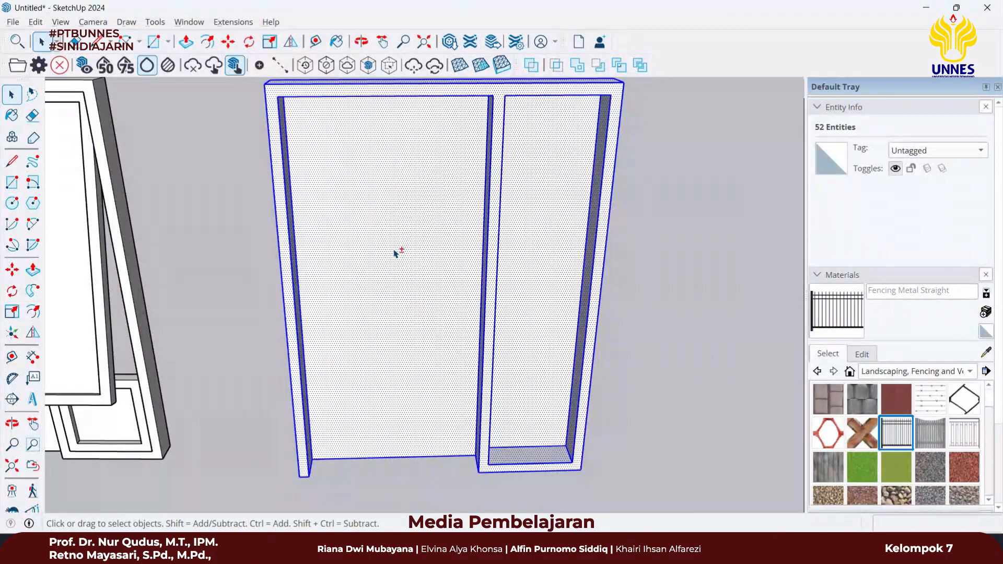
left_click(395, 252, "shift")
left_click(541, 237, "shift")
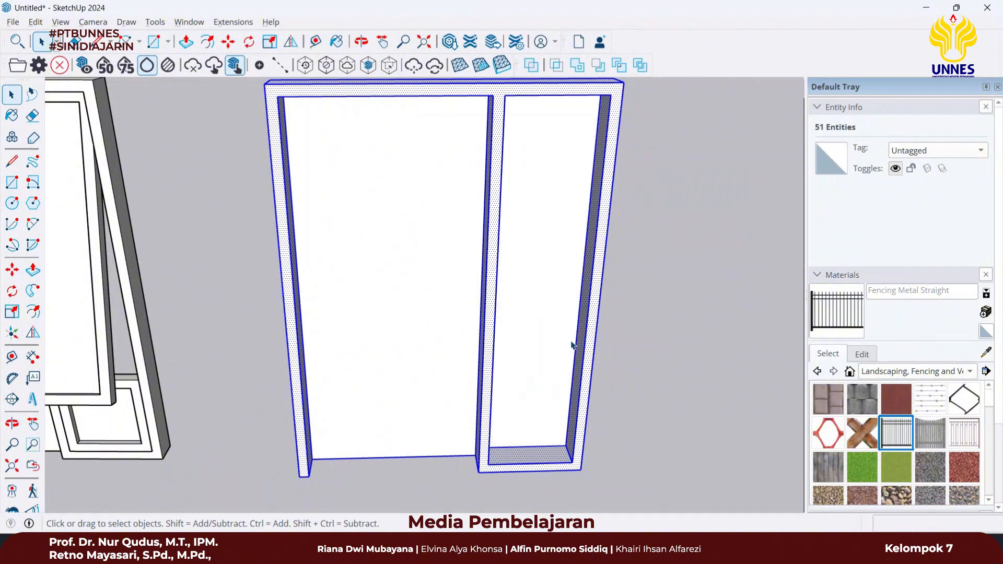
scroll(564, 360, "down", 5)
middle_click_drag(554, 371, 509, 306)
right_click(508, 303)
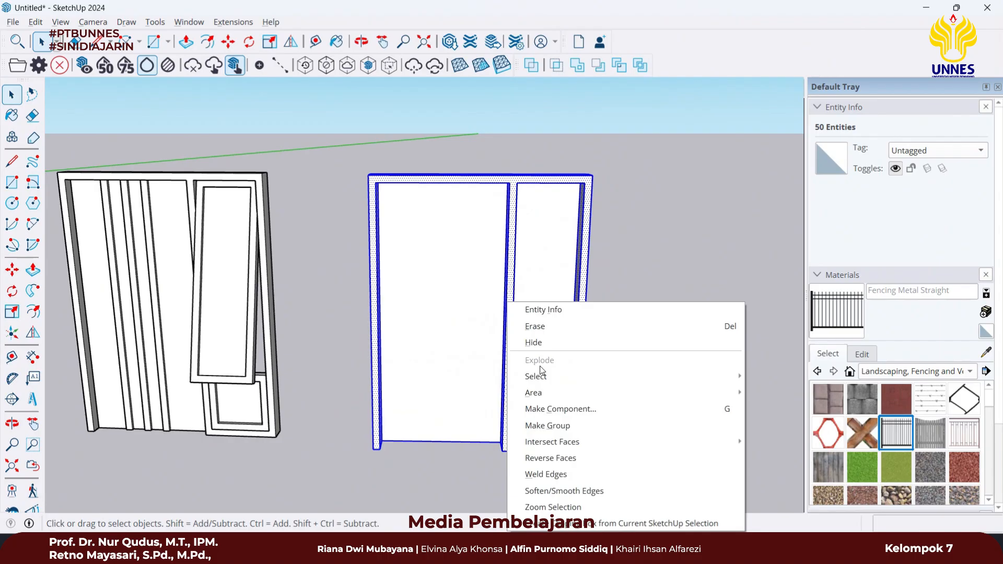
left_click(556, 428)
- Push/Pull the wide door face forward by 5 cm
middle_click_drag(505, 443, 407, 342)
scroll(556, 331, "down", 5)
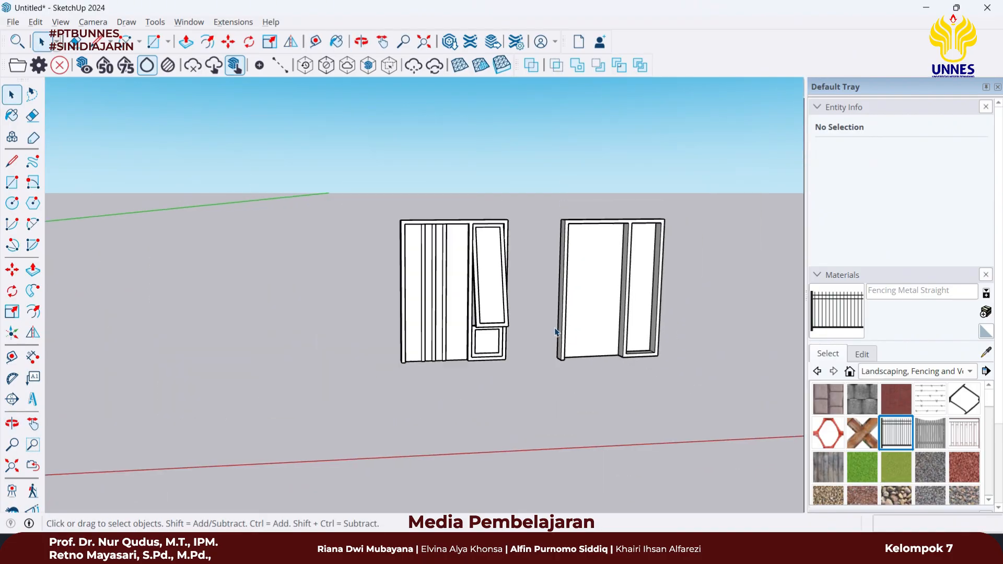
scroll(594, 330, "up", 4)
middle_click_drag(616, 331, 499, 392, "shift")
scroll(463, 428, "up", 1)
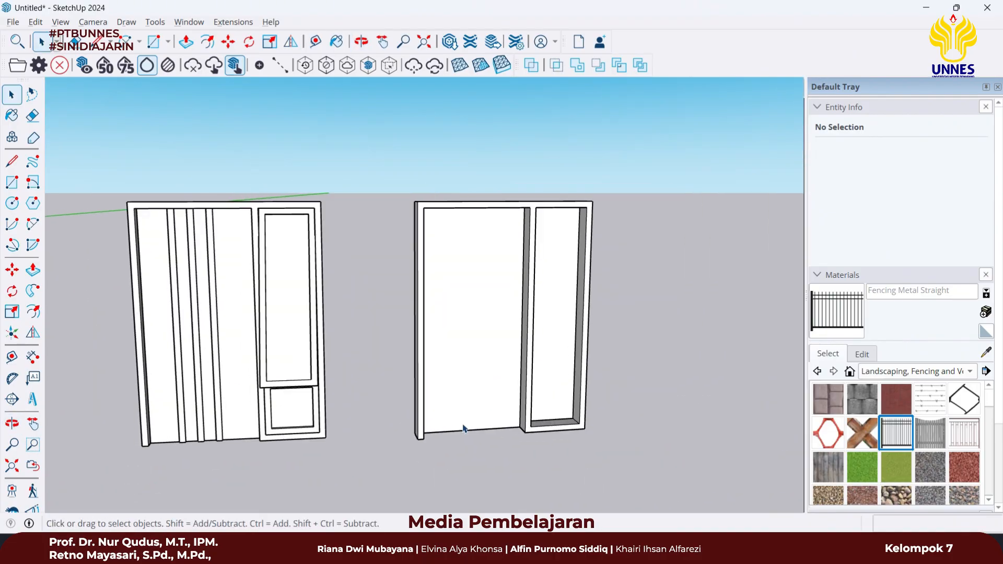
scroll(463, 428, "up", 2)
middle_click_drag(463, 428, 437, 429)
left_click(480, 377)
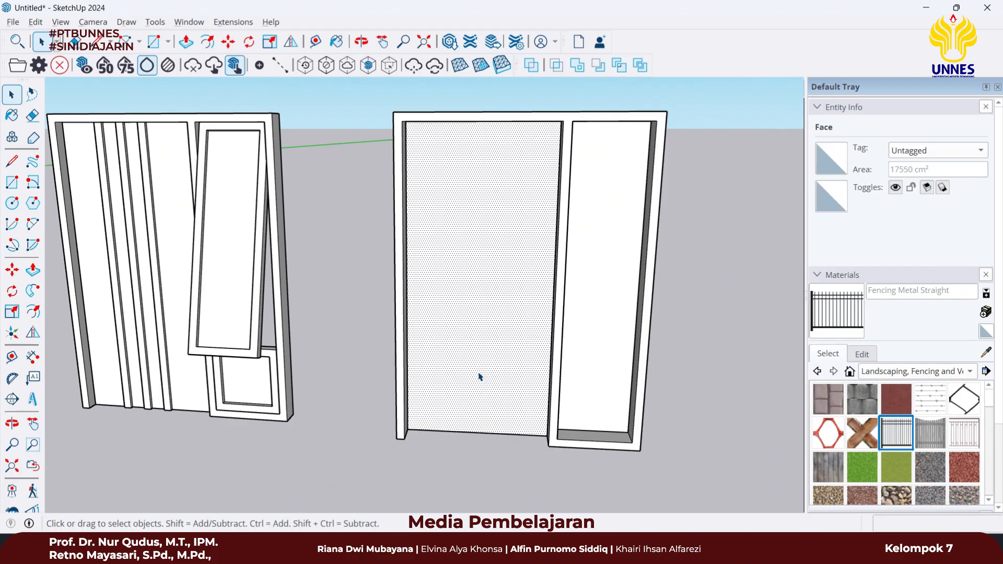
key("p")
left_click(500, 372)
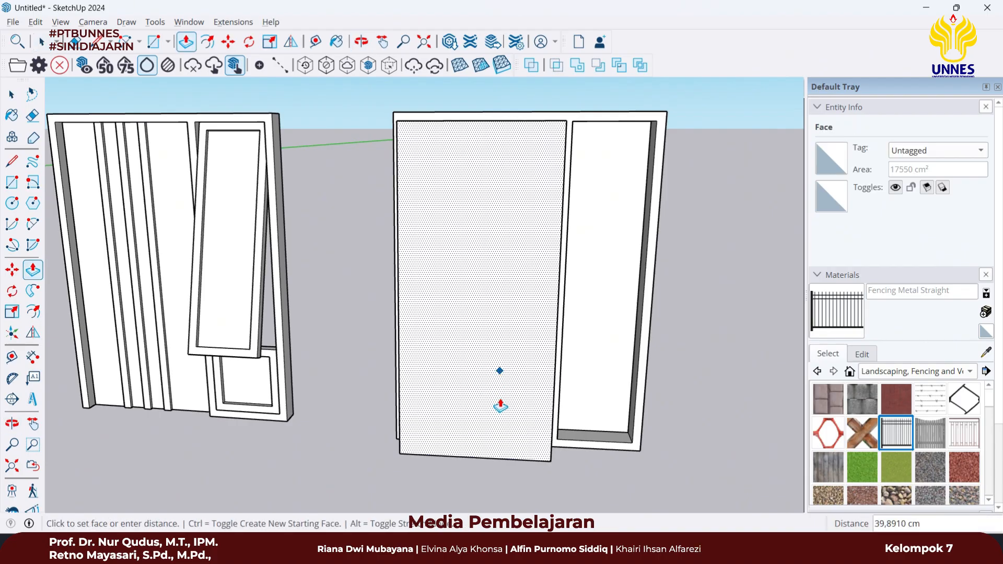
type("5")
key("Return")
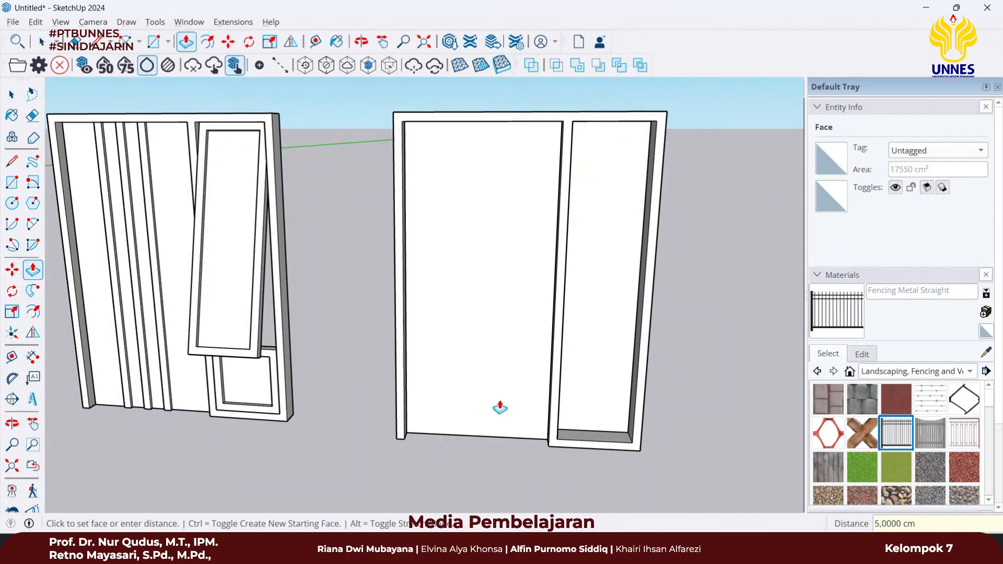
middle_click_drag(455, 370, 380, 436)
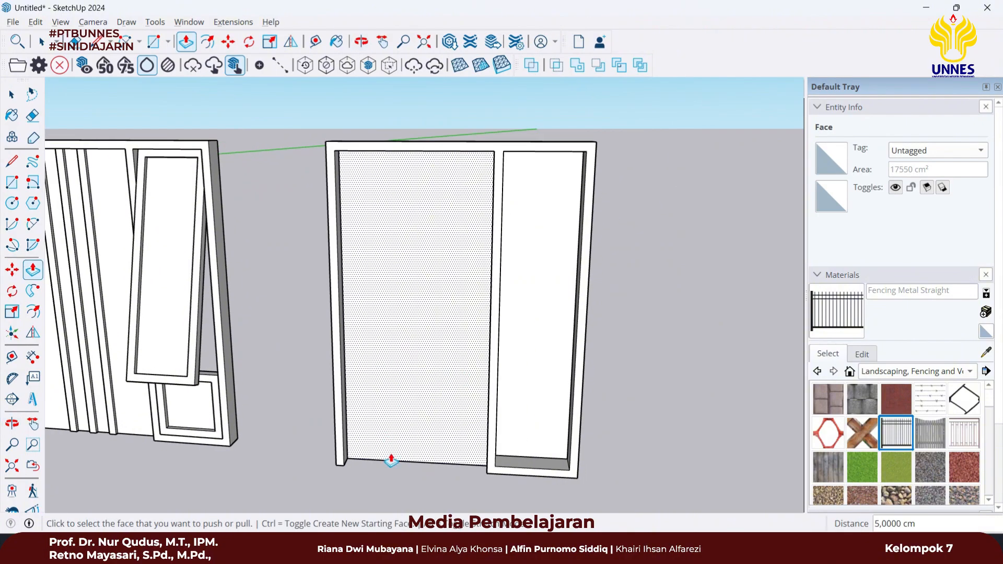
key("r")
left_click(374, 459)
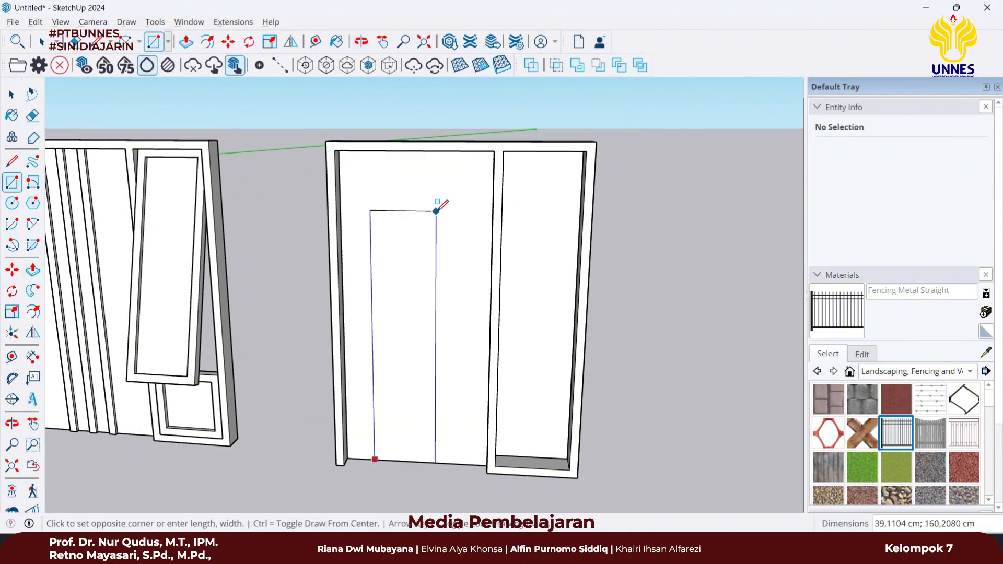
middle_click_drag(370, 201, 454, 221)
scroll(496, 177, "up", 4)
middle_click_drag(374, 188, 399, 138)
key("Escape")
key("space")
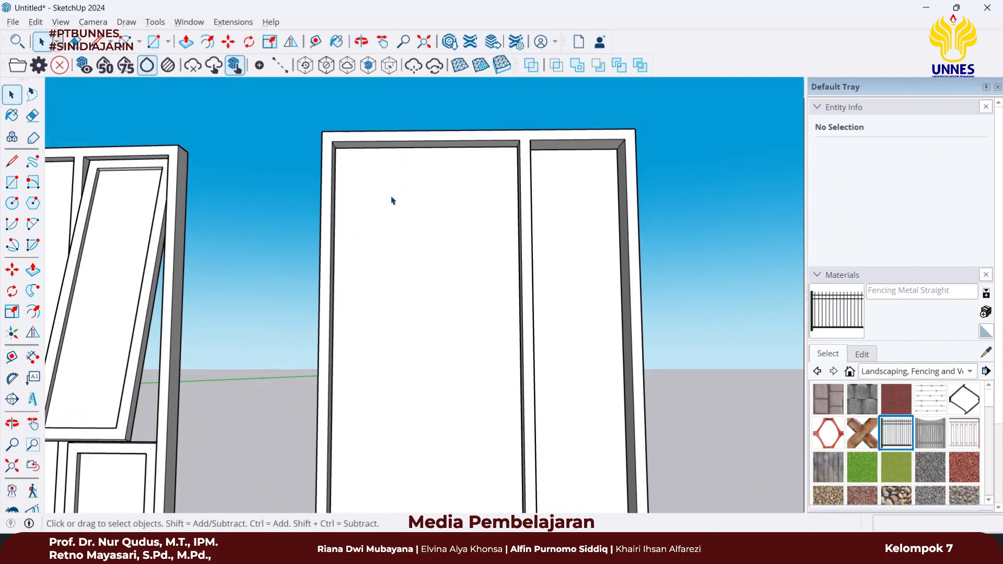
- Draw a 5 by 195 cm vertical rectangle on the door face, starting on its lower edge near the outer jamb
scroll(393, 200, "down", 4)
middle_click_drag(394, 403, 377, 448)
key("r")
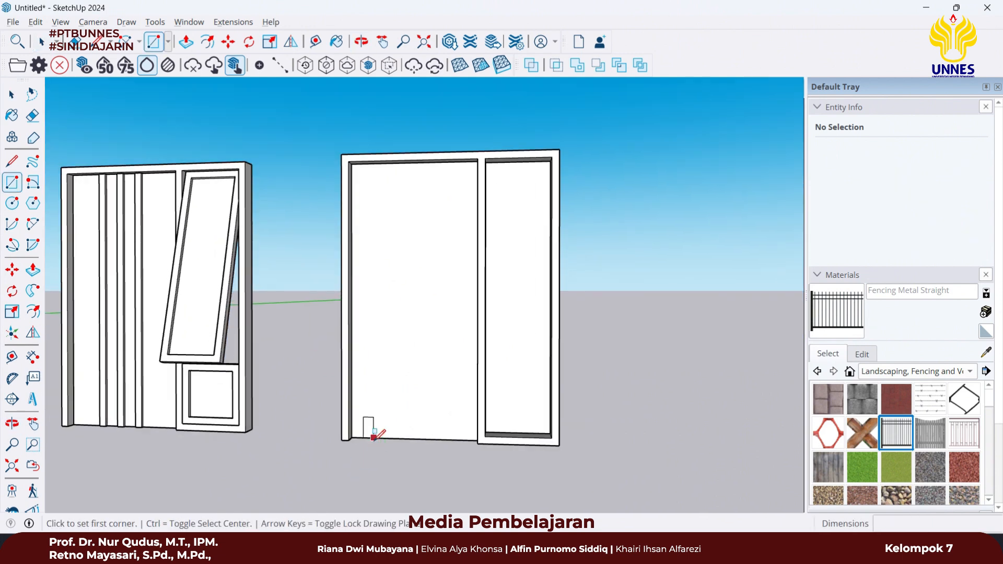
left_click(373, 437)
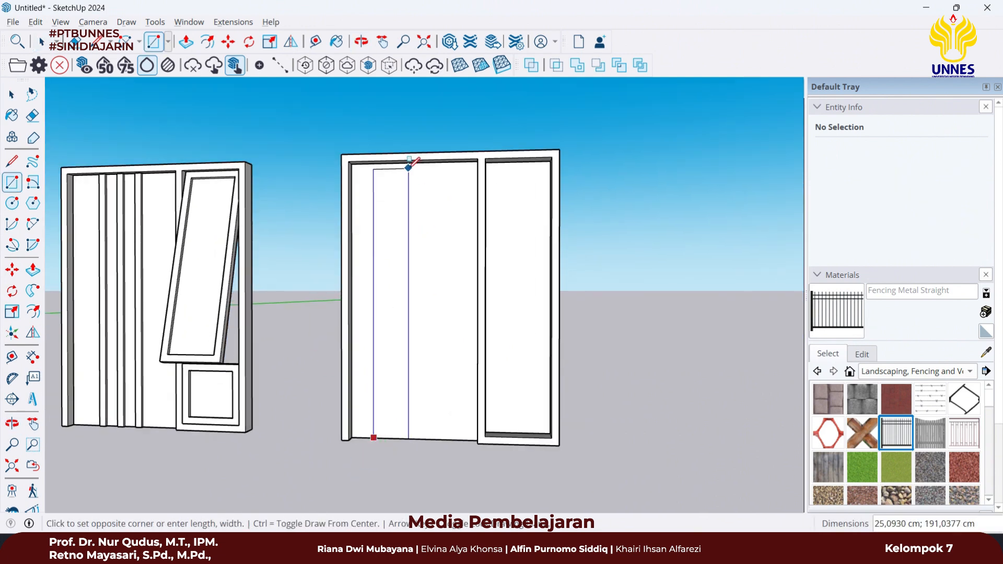
scroll(409, 167, "up", 2)
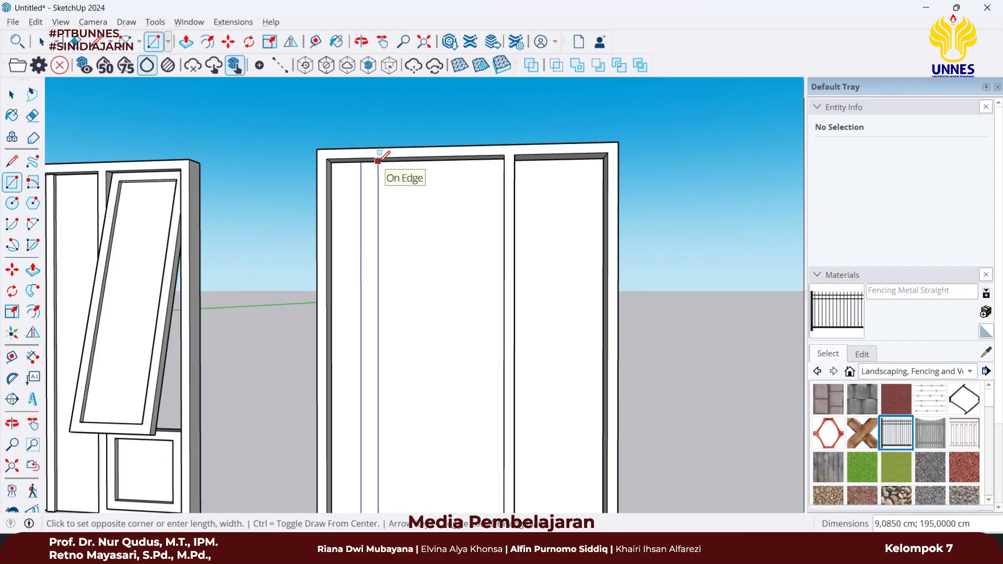
type("5;195")
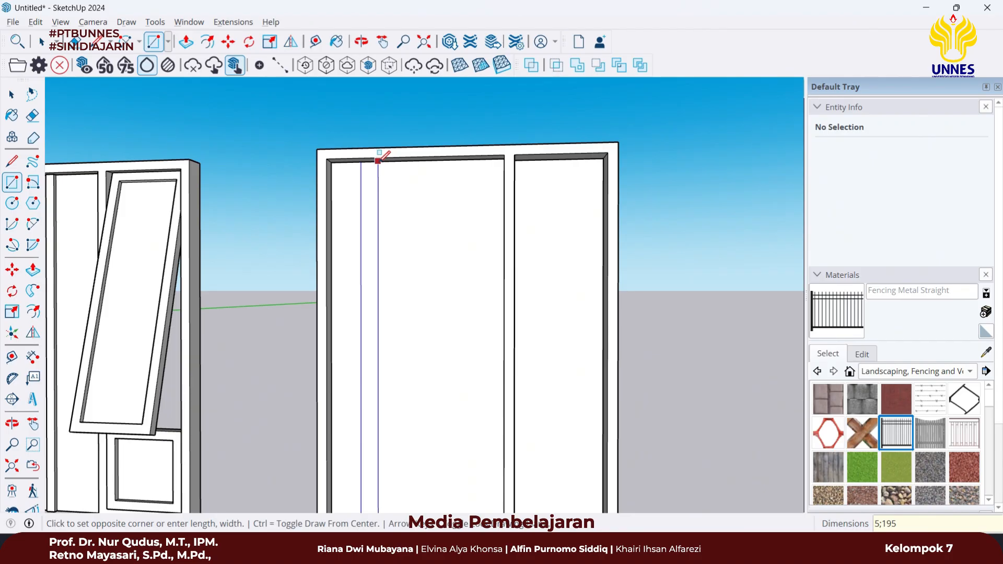
key("Return")
key("space")
scroll(392, 351, "down", 3)
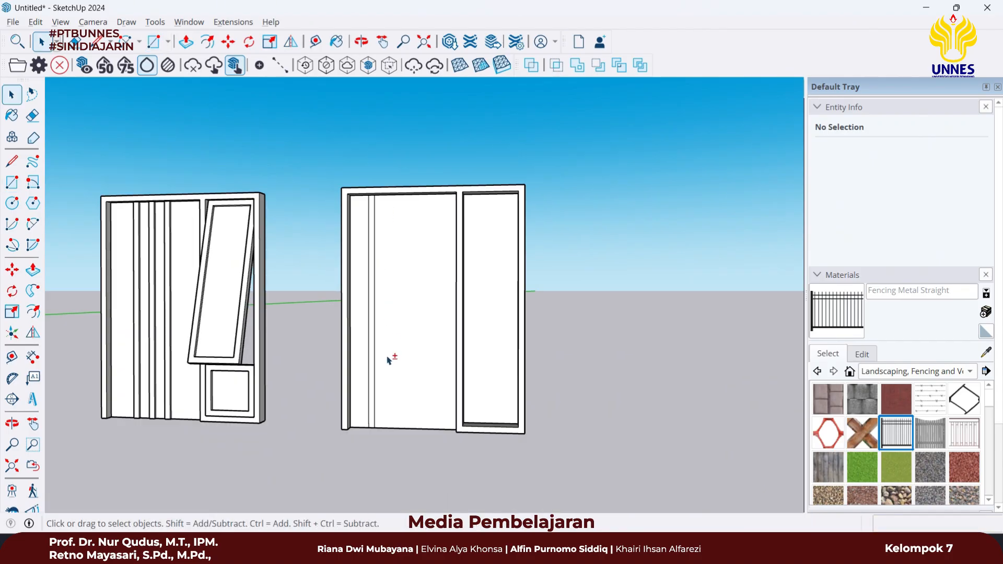
- Copy the vertical strip face 10 cm along the door's lower edge, away from the outer jamb
scroll(365, 425, "up", 5)
left_click(367, 433)
scroll(367, 436, "up", 6)
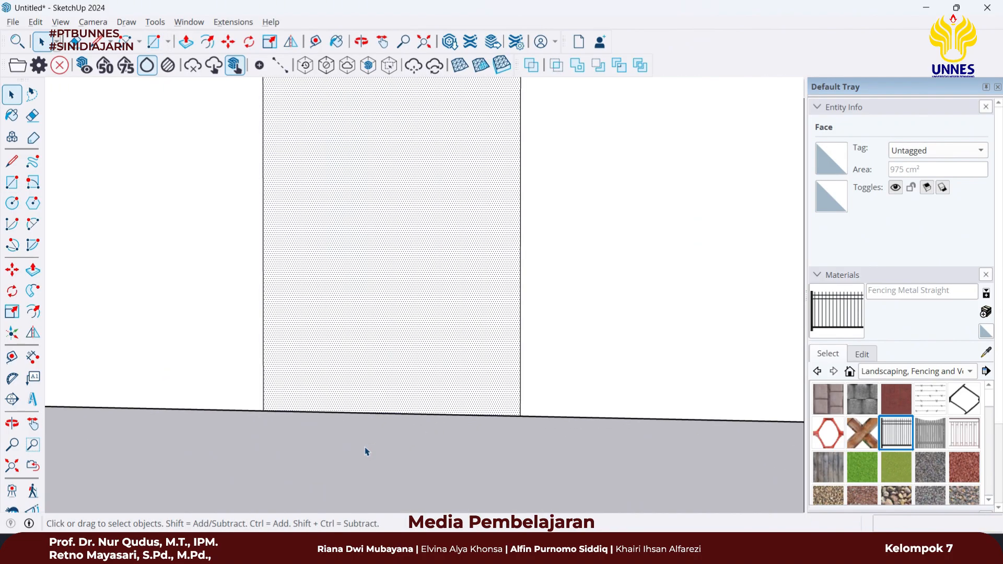
key("m")
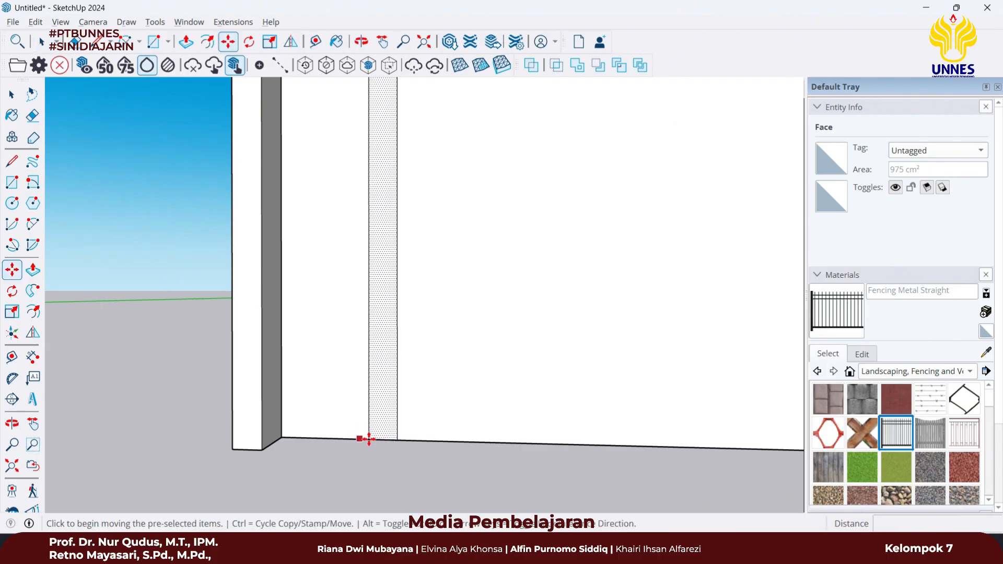
left_click(369, 438)
key("ctrl")
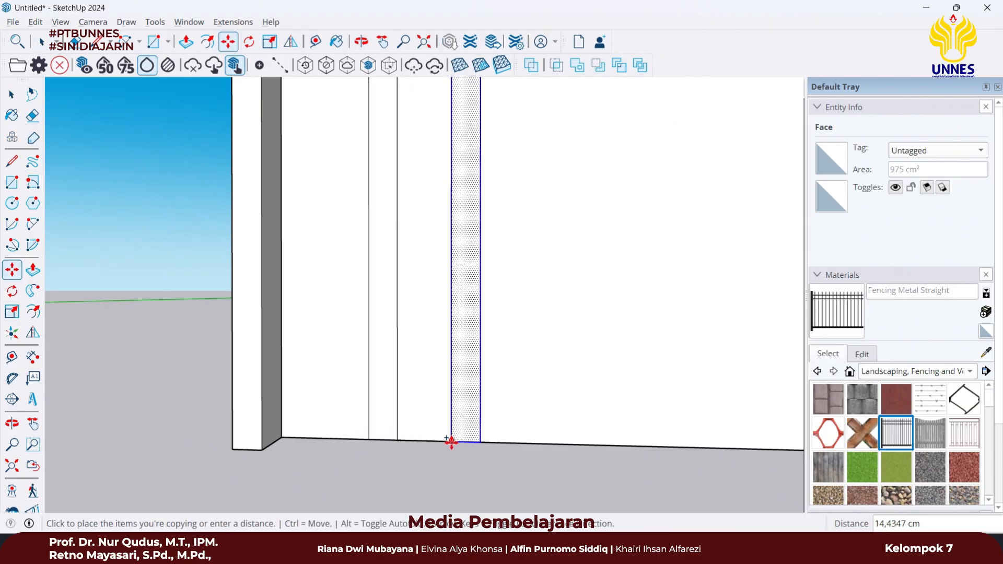
scroll(448, 442, "down", 3)
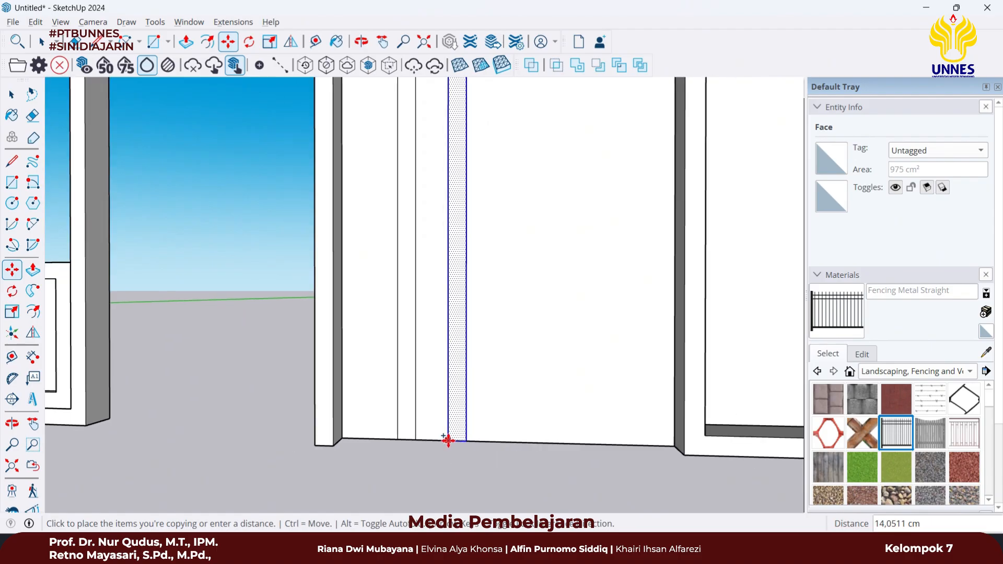
scroll(448, 441, "up", 3)
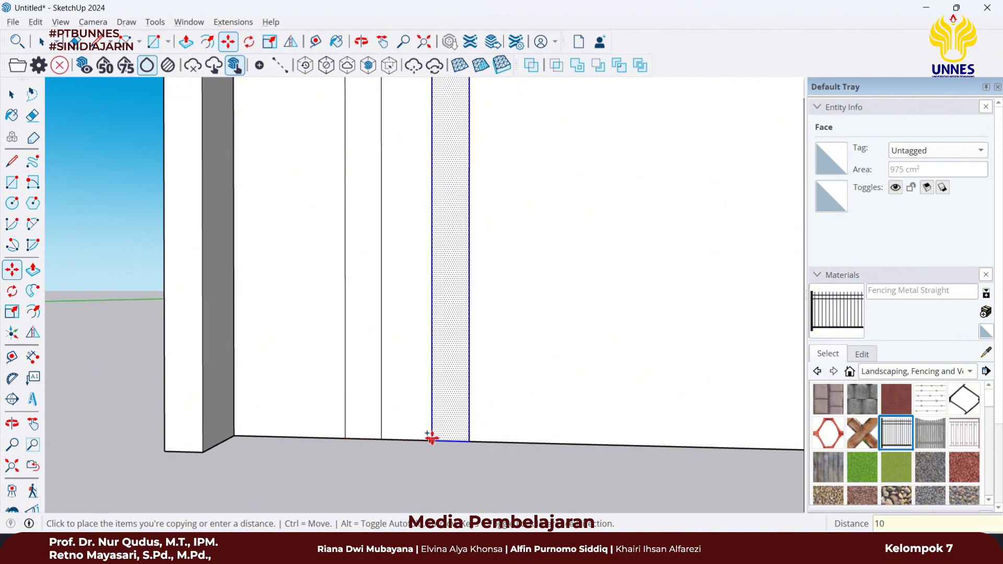
key("Return")
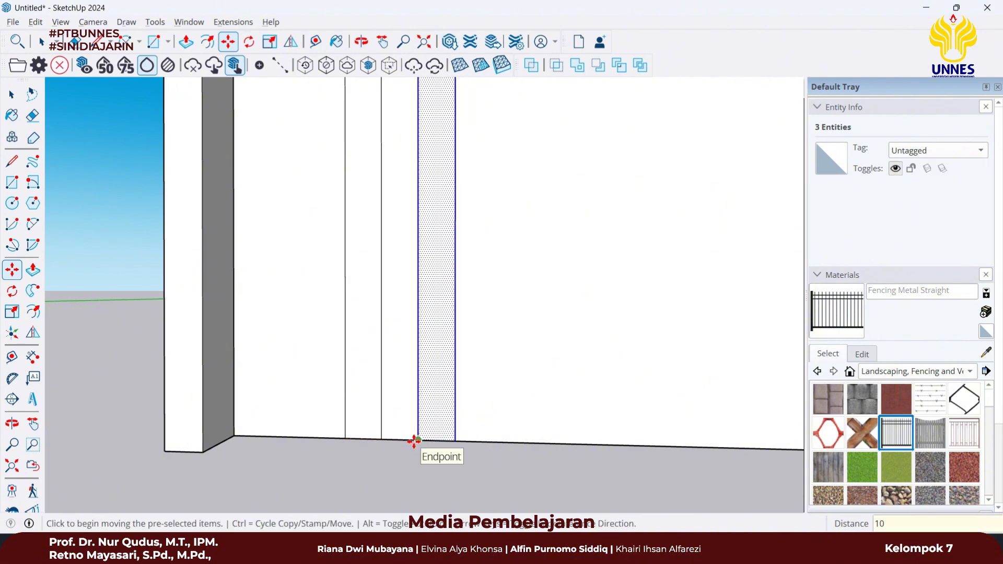
- Copy the second strip face another 10 cm along the lower edge to make a third strip, and deselect it
left_click(414, 441)
key("ctrl")
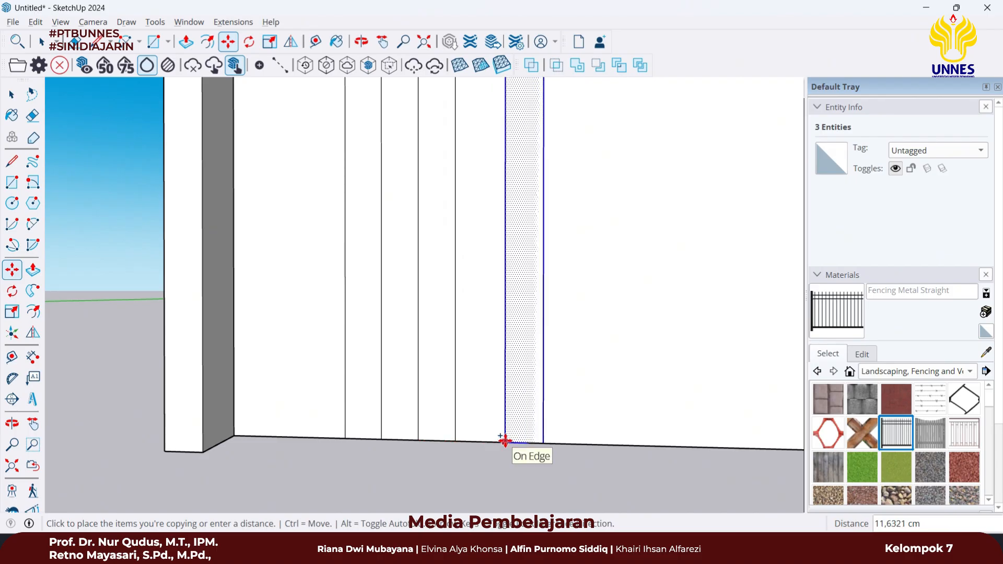
type("10")
key("Return")
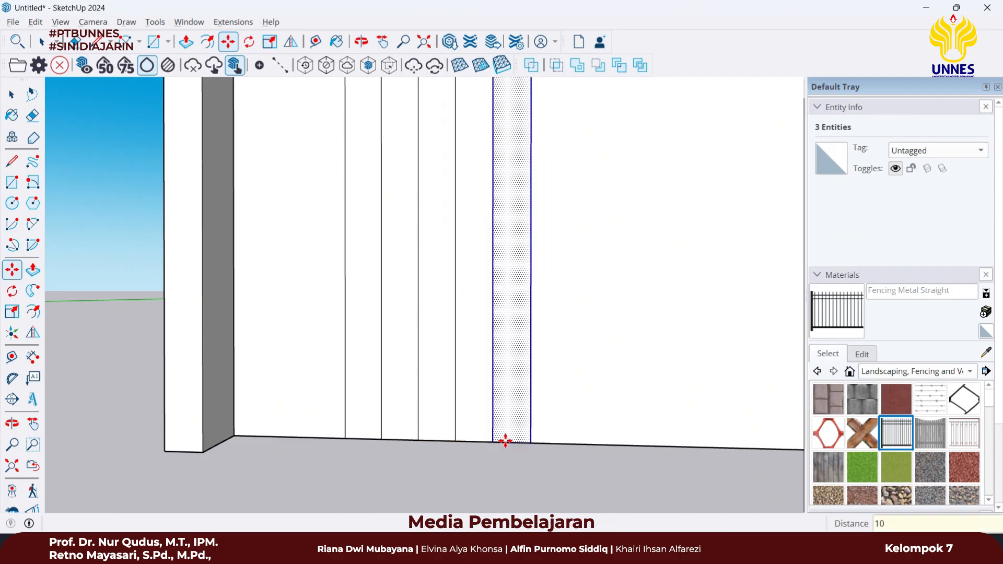
scroll(566, 369, "down", 5)
key("space")
scroll(686, 269, "down", 5)
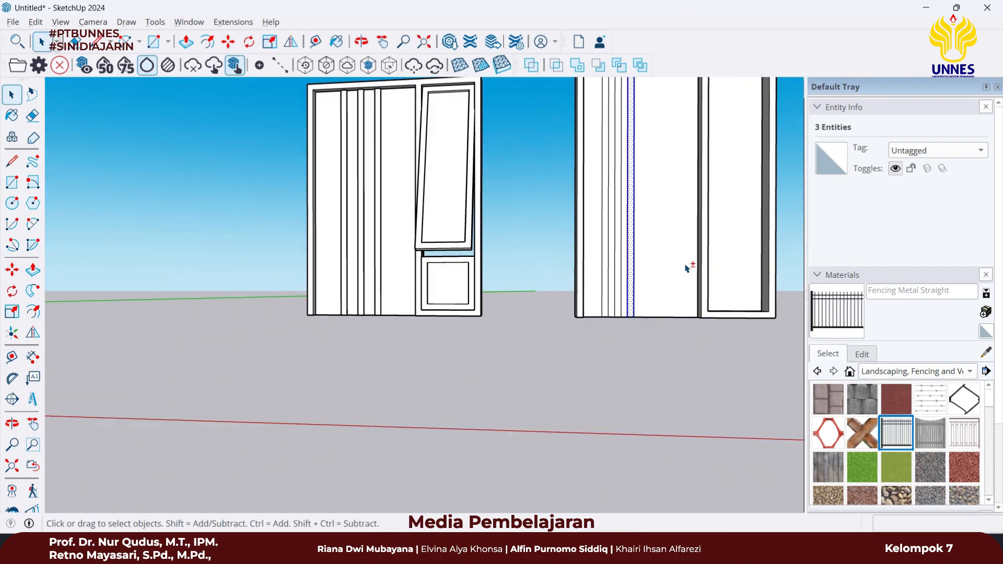
key("o")
left_click_drag(427, 410, 503, 387)
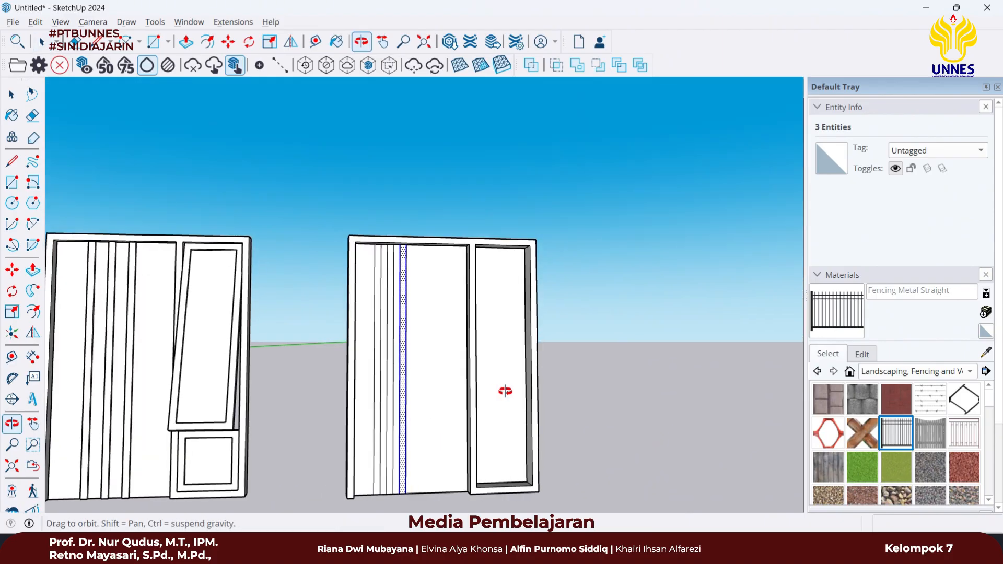
key("space")
left_click(575, 362)
- Push/Pull the strip farthest from the outer jamb out by 2 cm
scroll(425, 286, "up", 4)
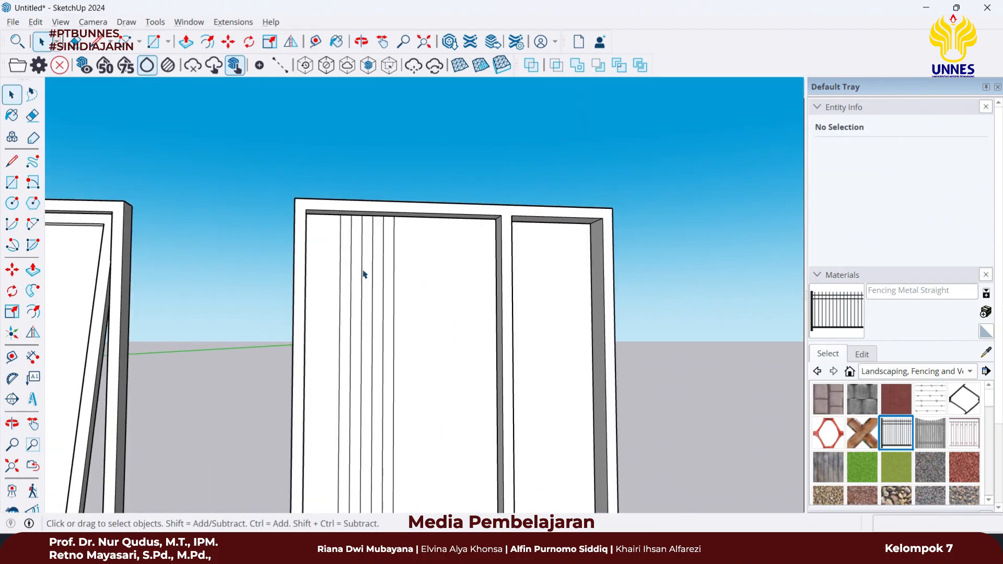
scroll(364, 274, "up", 3)
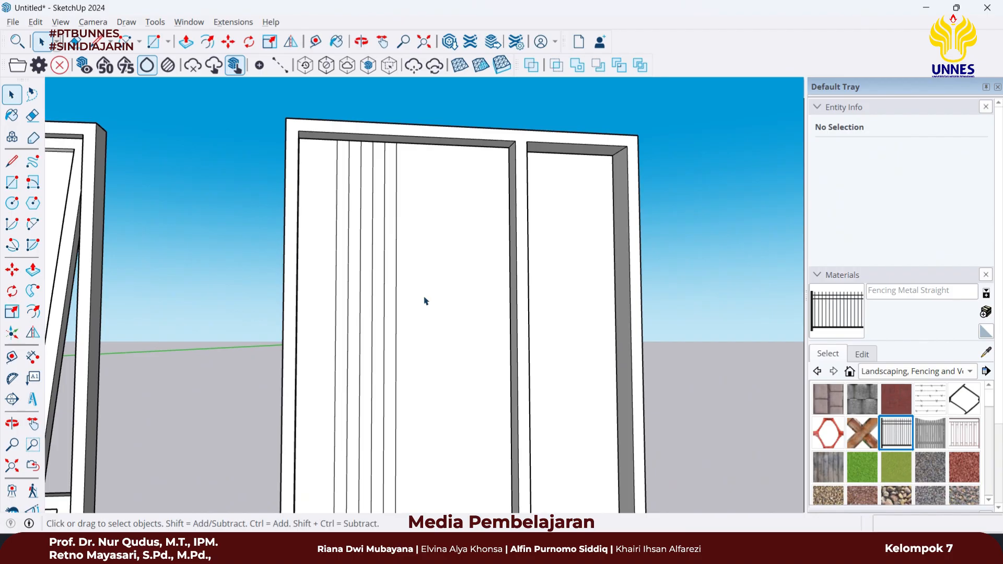
scroll(426, 301, "up", 1)
key("p")
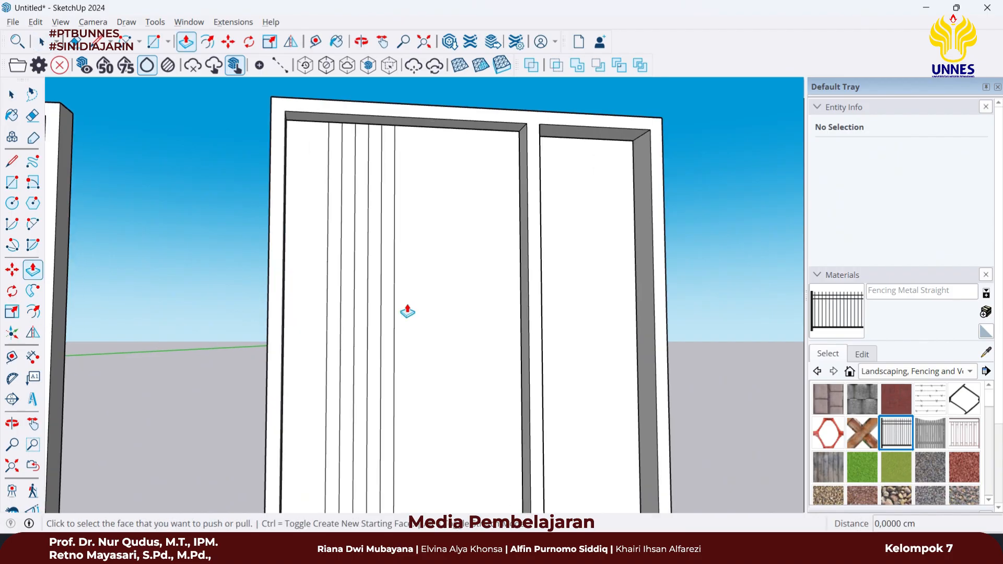
left_click(384, 286)
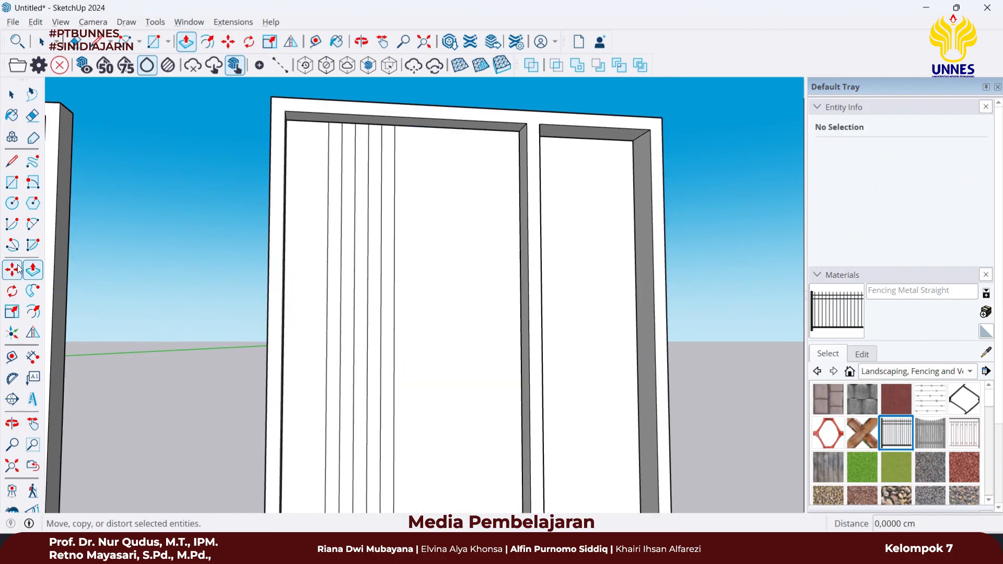
left_click(35, 271)
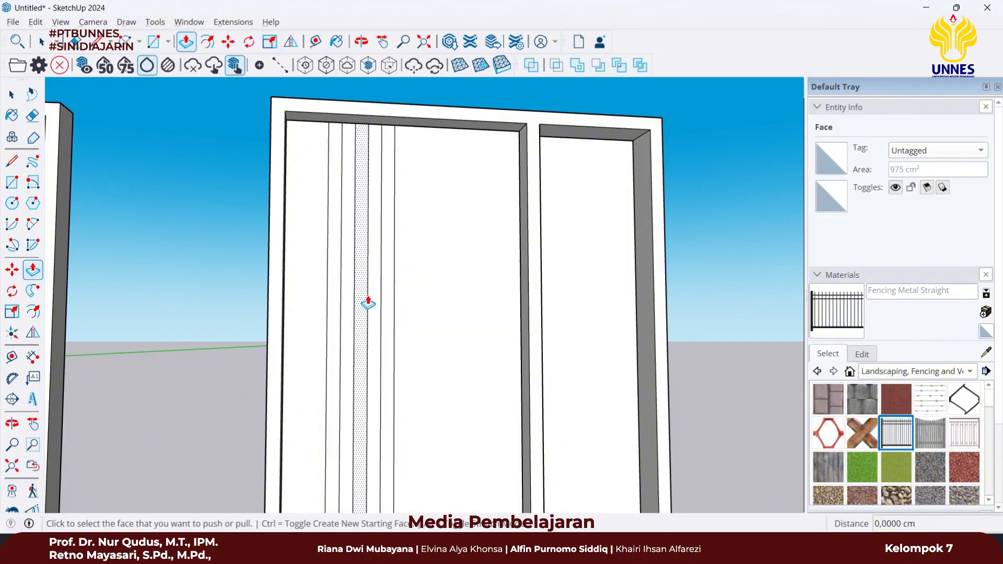
scroll(383, 298, "up", 3)
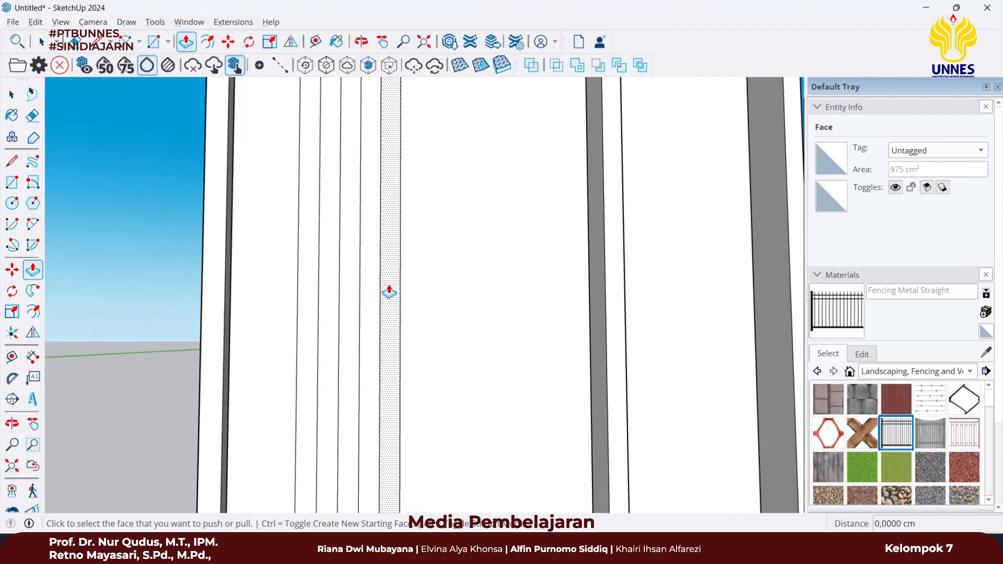
left_click(389, 293)
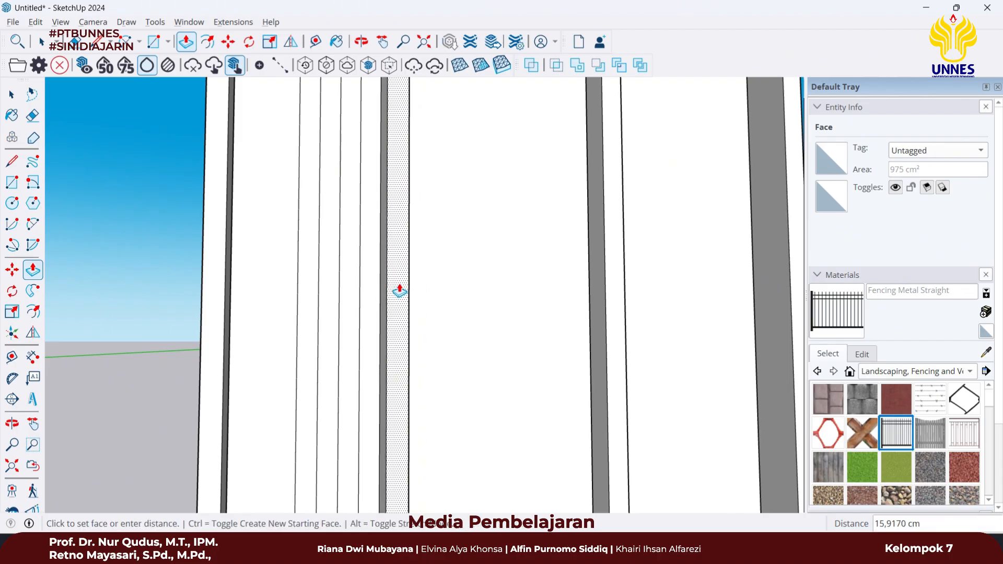
type("2")
key("Return")
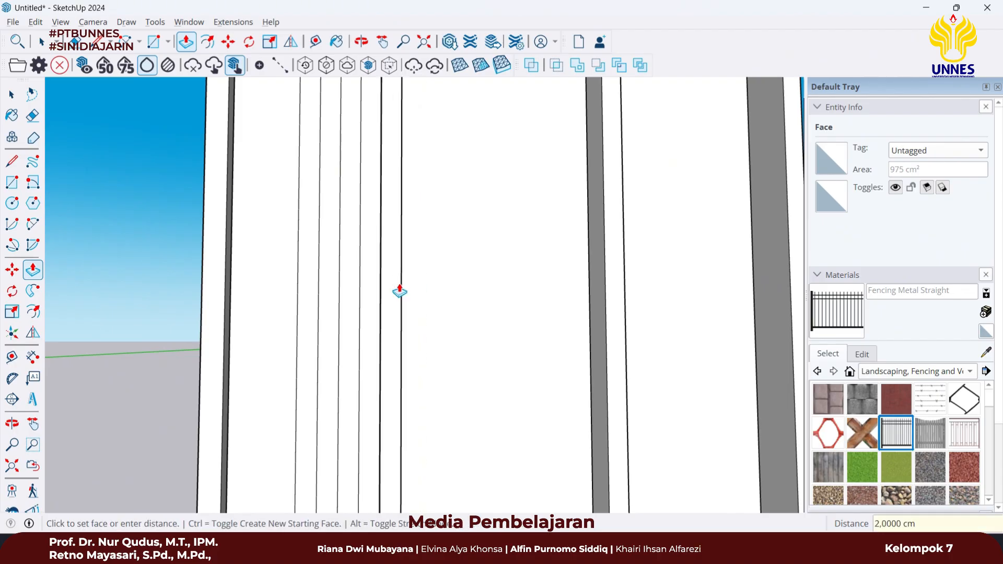
- Push/Pull the other two vertical strips out by the same 2 cm
left_click(390, 289)
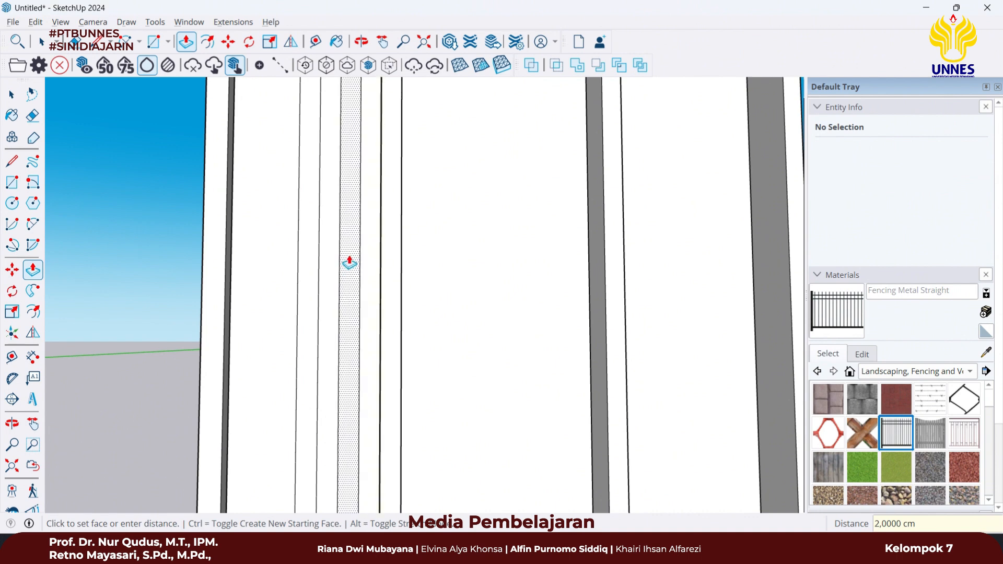
left_click(389, 243)
left_click(315, 247)
type("2")
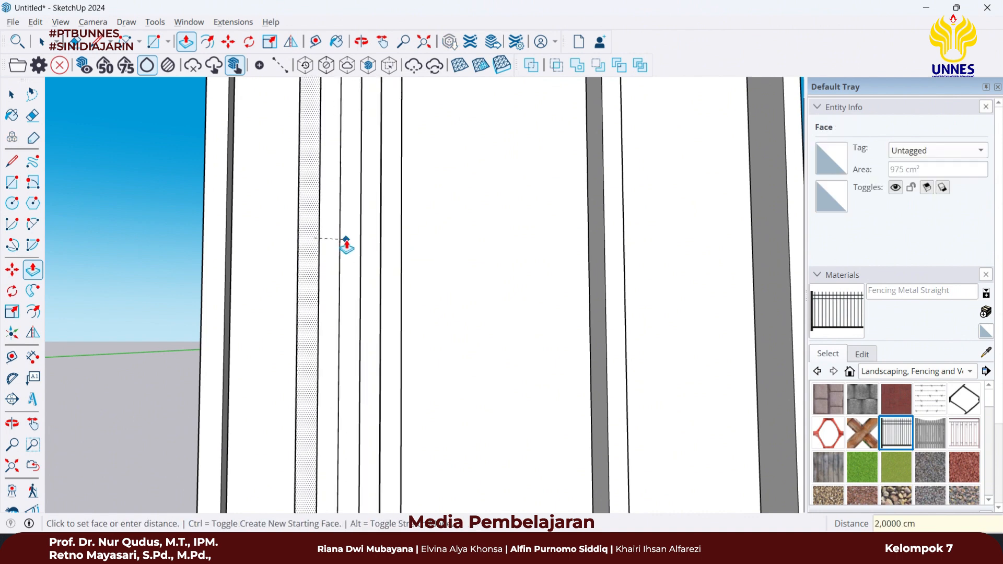
key("Return")
- Make the wide door panel with its three raised strips a group
scroll(397, 287, "down", 5)
scroll(440, 306, "down", 2)
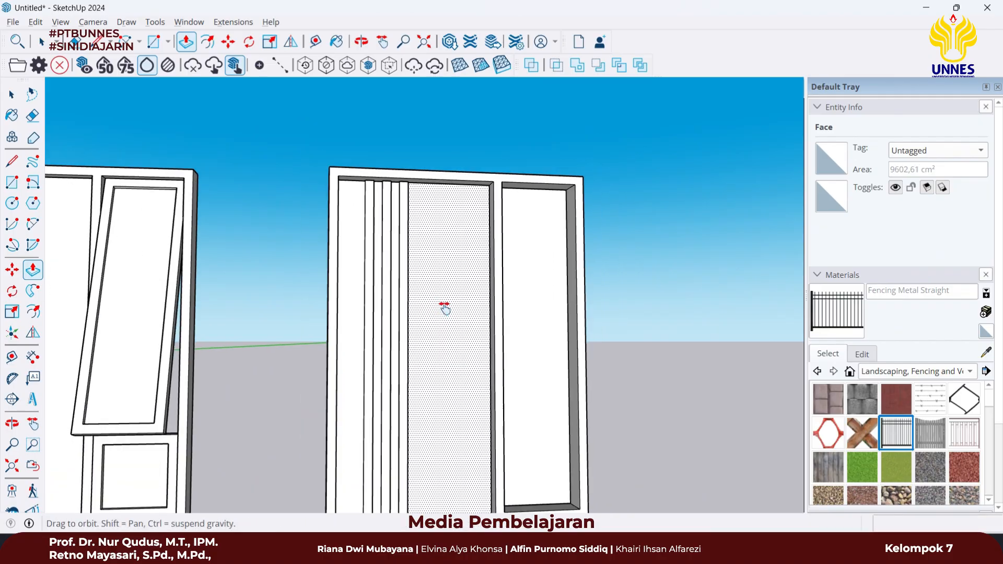
middle_click_drag(444, 307, 356, 215, "shift")
scroll(356, 214, "down", 1)
key("space")
middle_click_drag(502, 277, 358, 313)
middle_click_drag(257, 260, 307, 230)
double_click(366, 347)
right_click(307, 228)
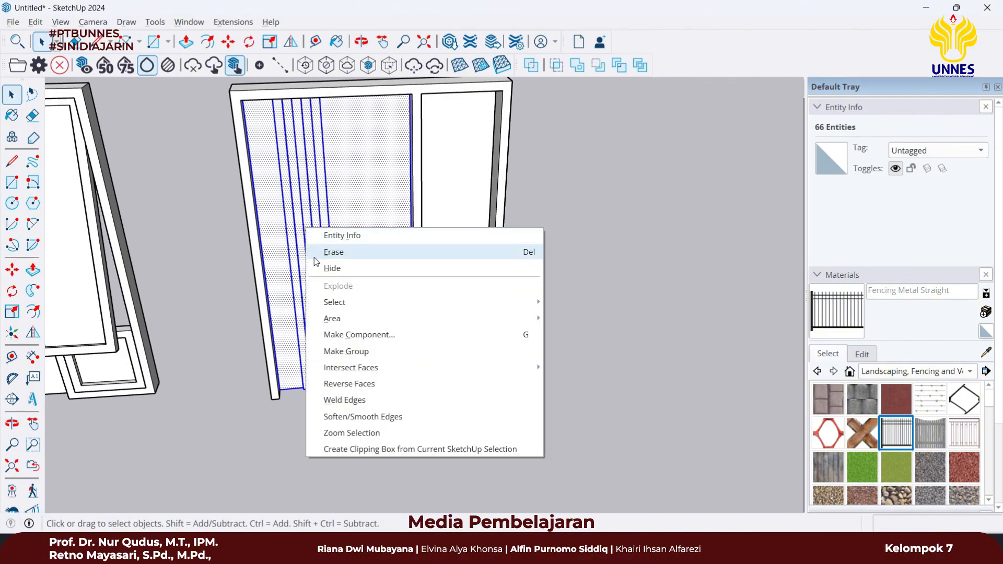
left_click(372, 351)
left_click(581, 264)
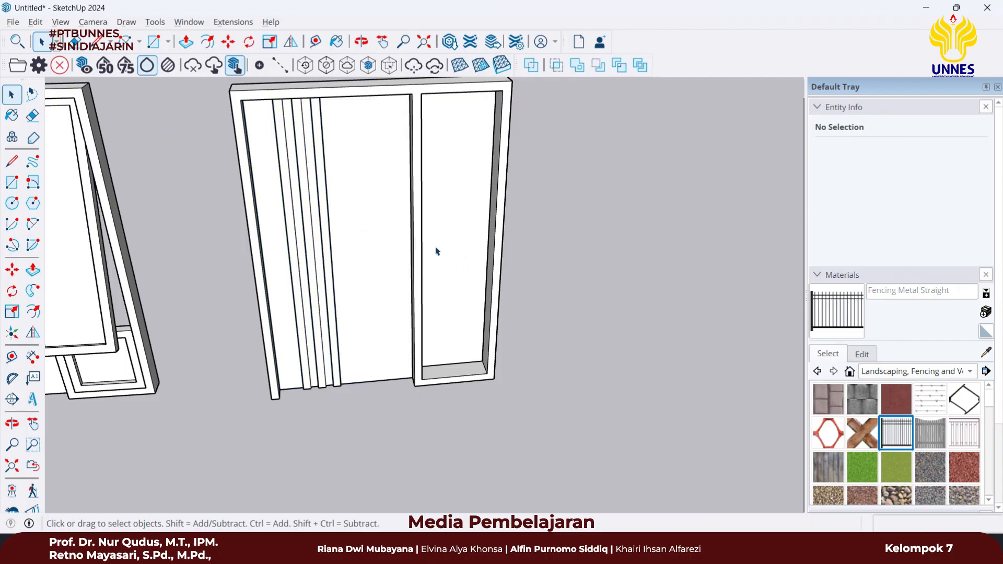
right_click(362, 244)
left_click(428, 208)
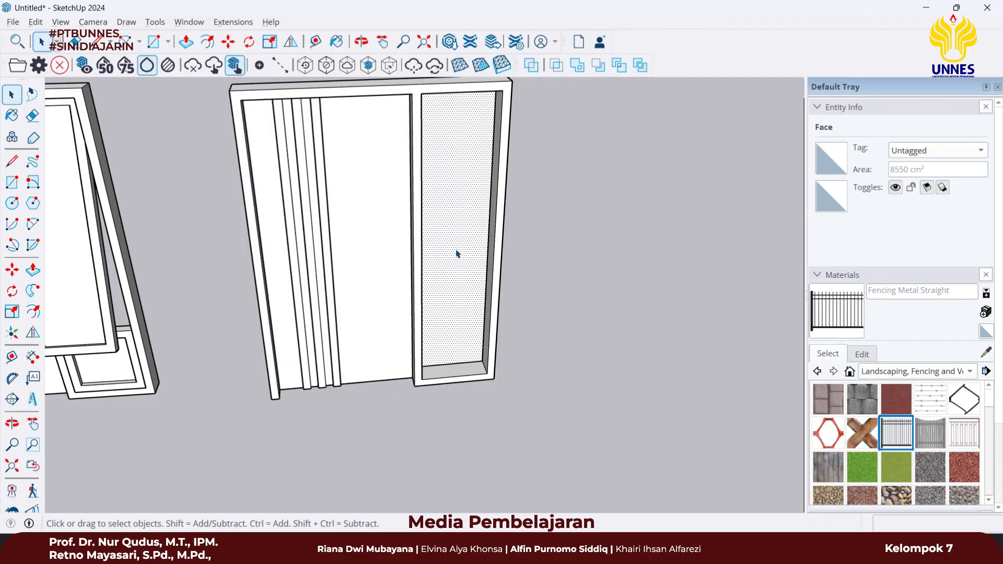
- Draw a circle of 3 cm radius on the wide door panel near the middle jamb, for the handle
middle_click_drag(468, 279, 251, 246)
scroll(277, 243, "down", 3)
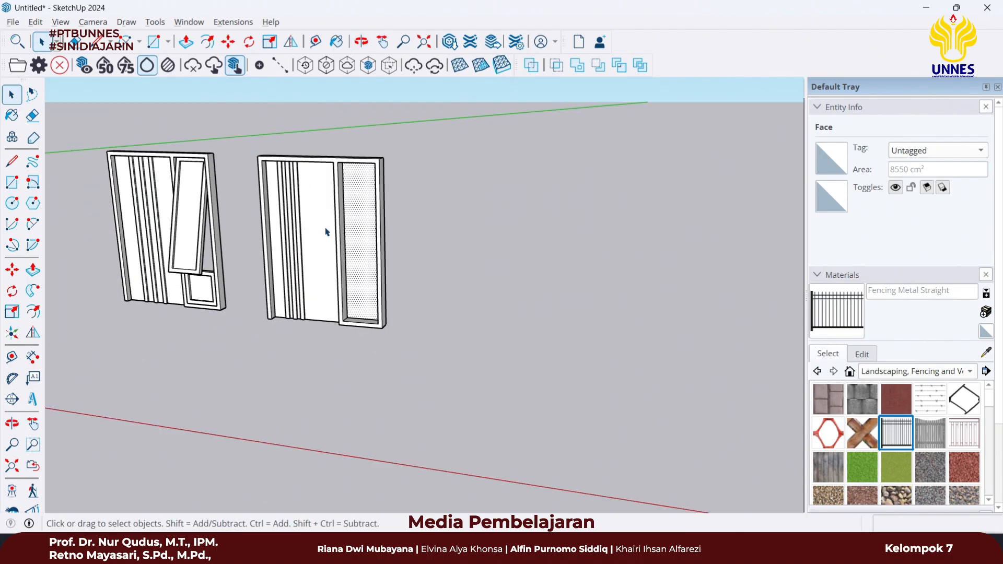
scroll(326, 230, "up", 3)
middle_click_drag(326, 230, 417, 206)
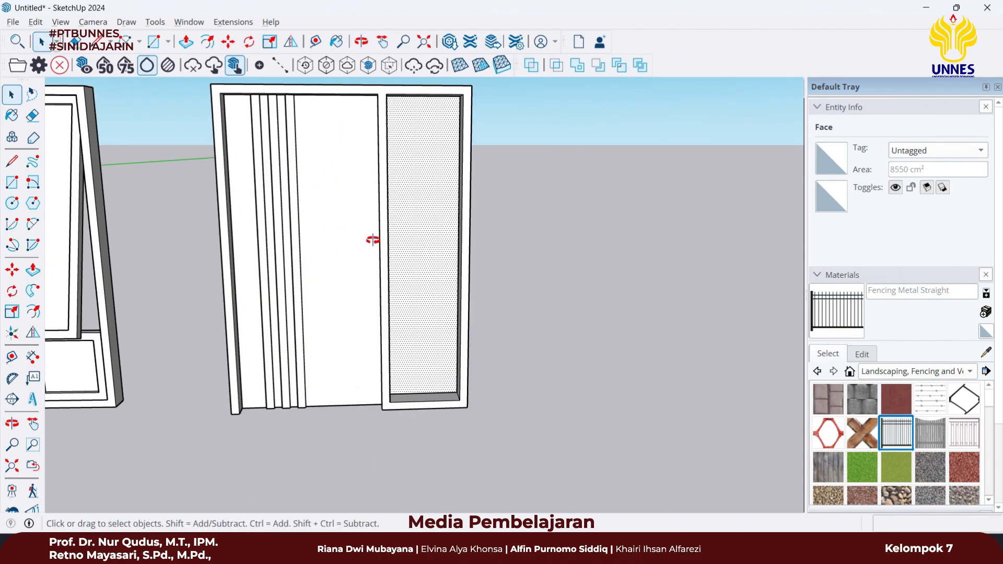
middle_click_drag(372, 237, 445, 231)
scroll(379, 235, "up", 6)
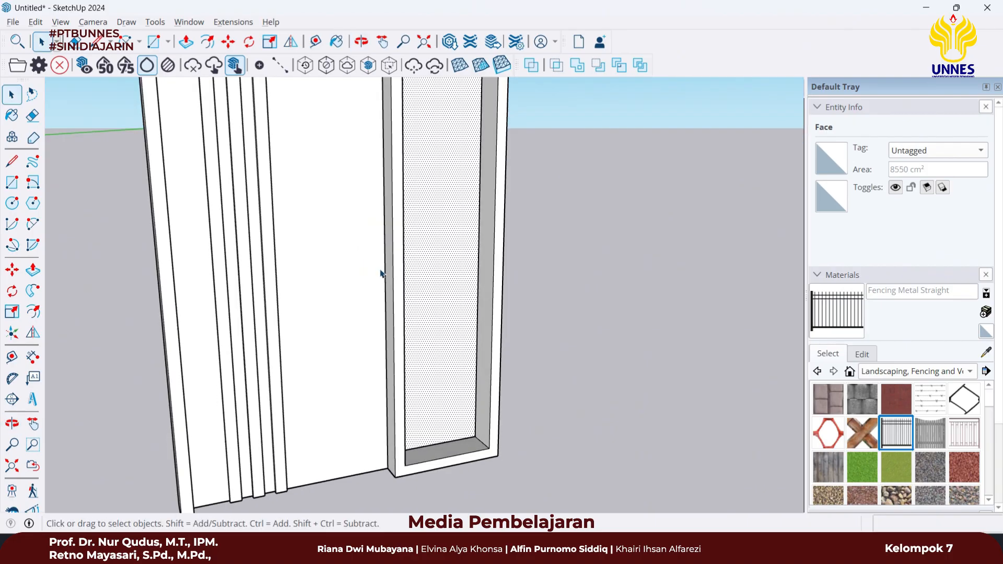
key("c")
scroll(353, 263, "up", 2)
left_click(352, 271)
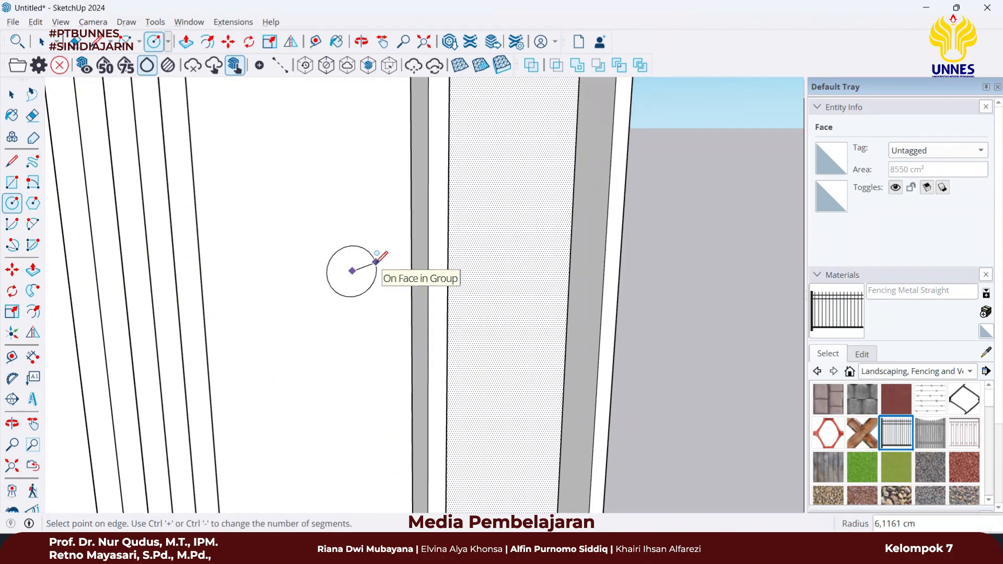
key("Escape")
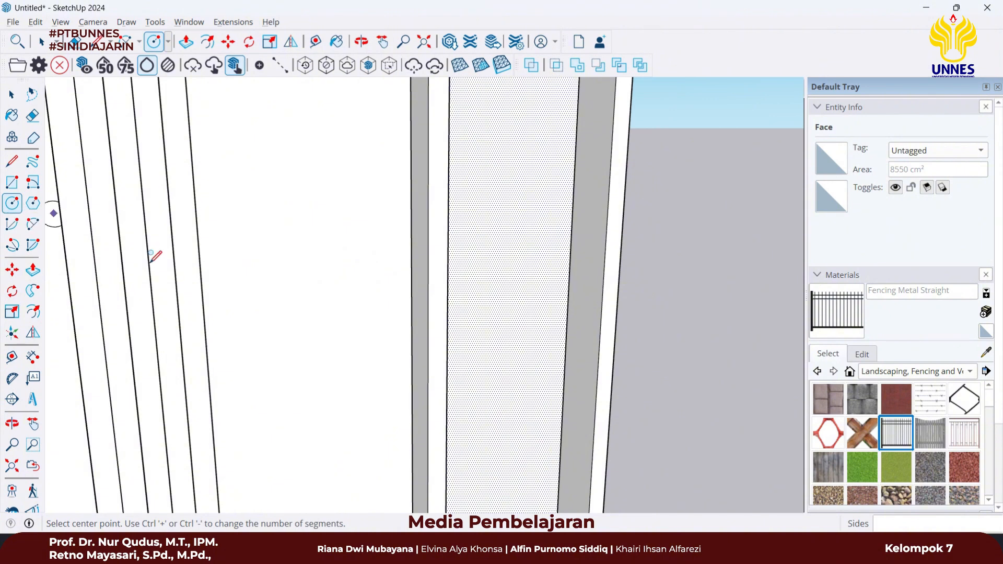
left_click(375, 310)
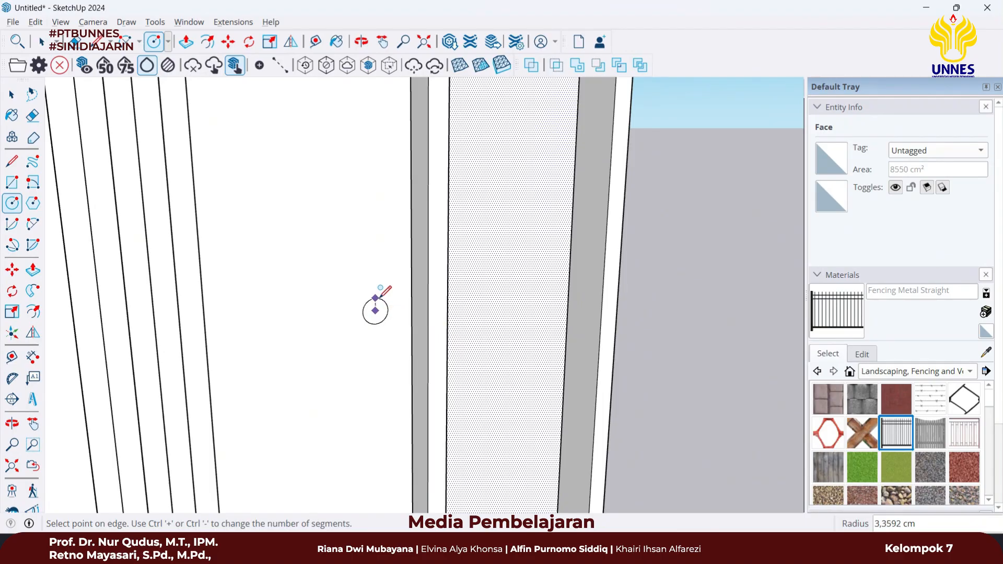
type("3")
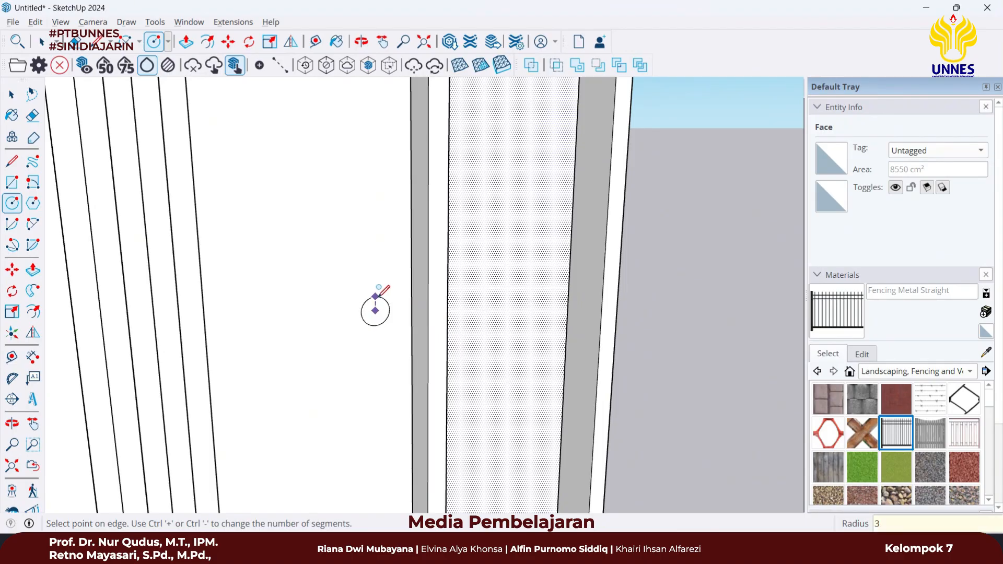
key("Return")
key("space")
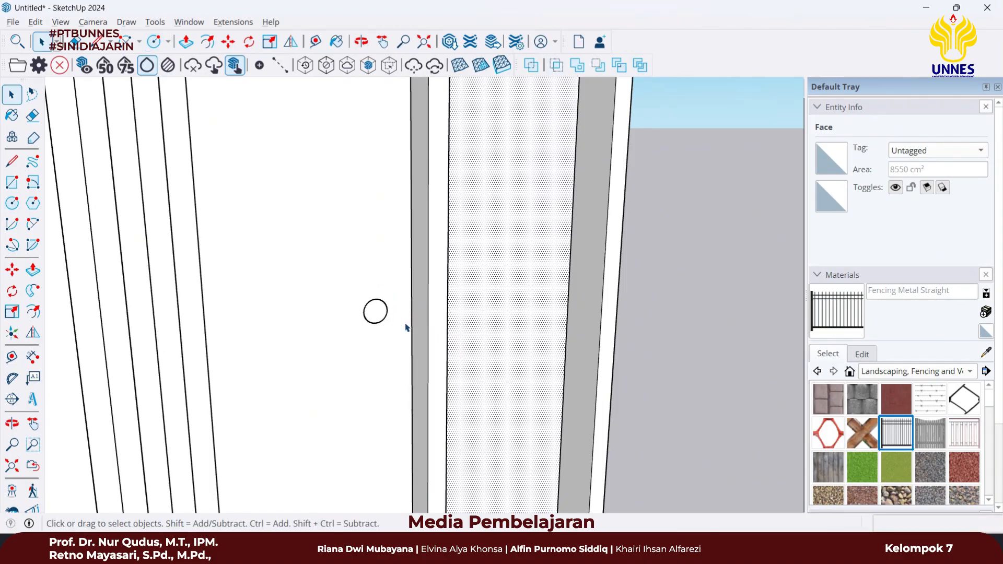
key("p")
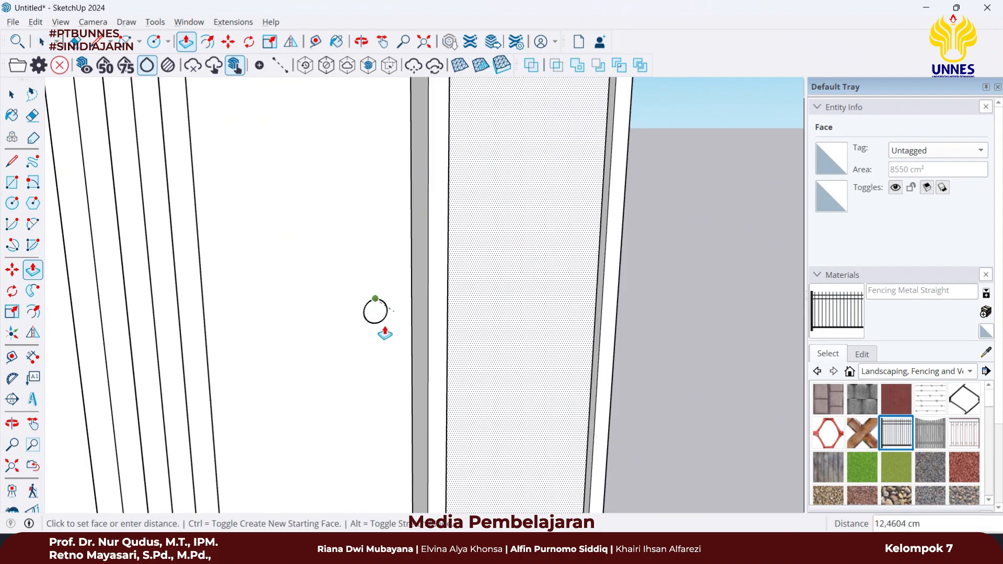
key("Escape")
key("space")
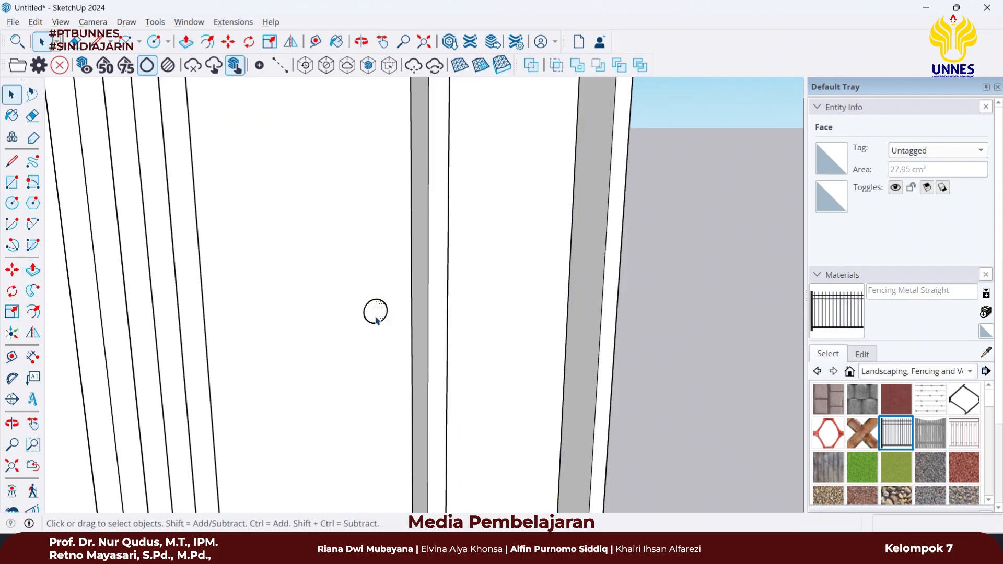
- Push/Pull the handle circle out from the wide door panel by 5 cm
key("p")
left_click(375, 315)
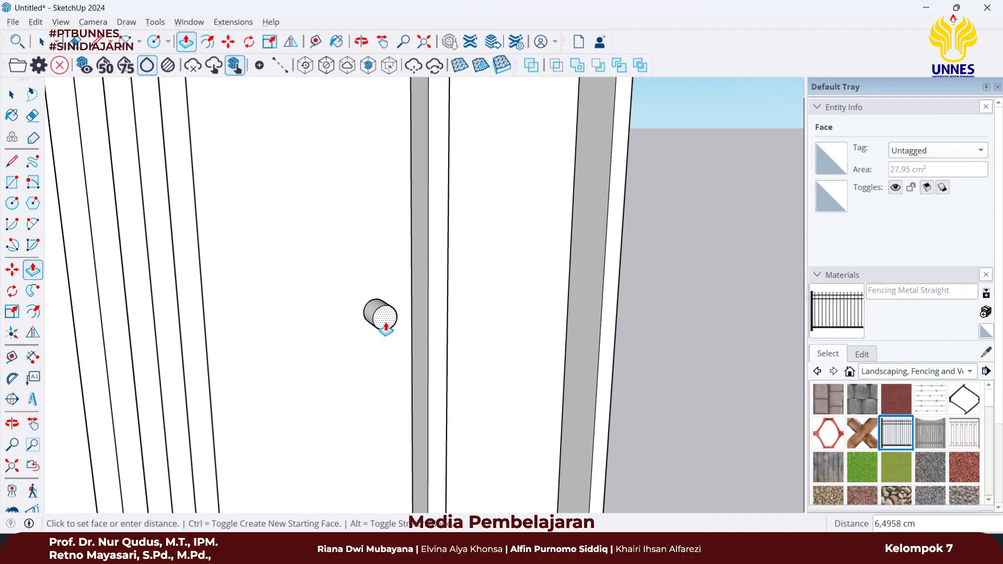
type("5")
key("Return")
key("space")
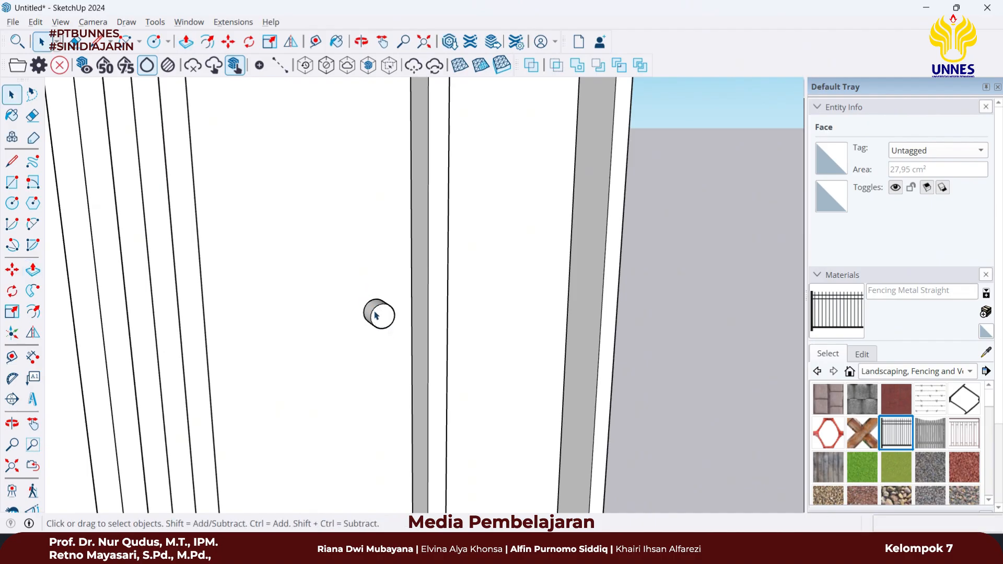
- Copy the whole handle cylinder straight up by 30 cm on the wide door panel
triple_click(376, 315)
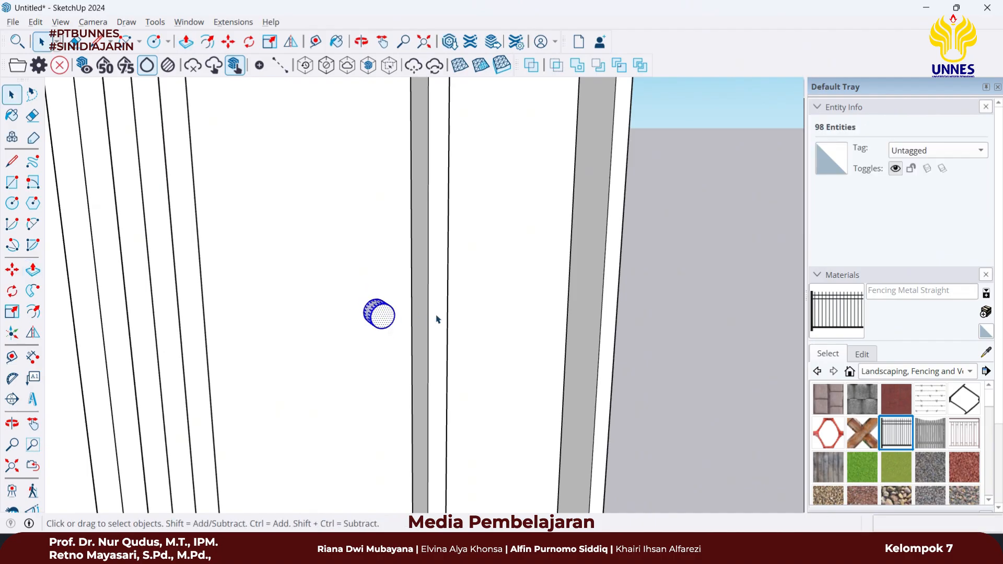
left_click(471, 316)
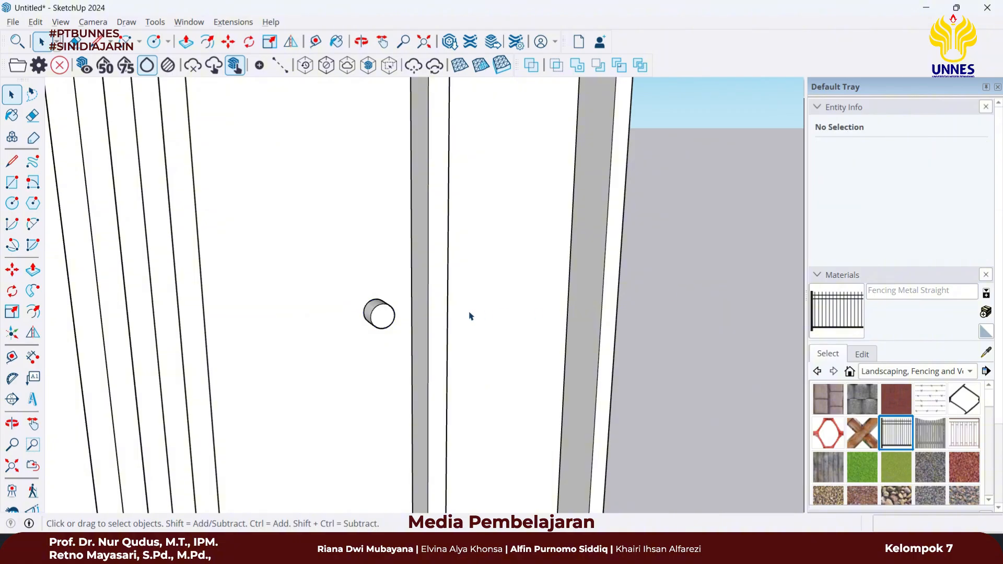
triple_click(383, 315)
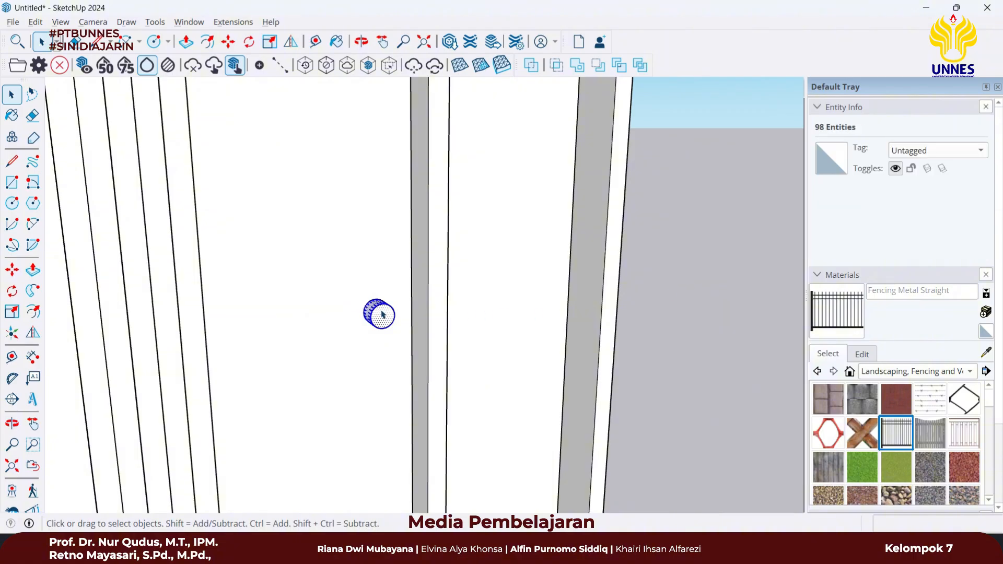
key("m")
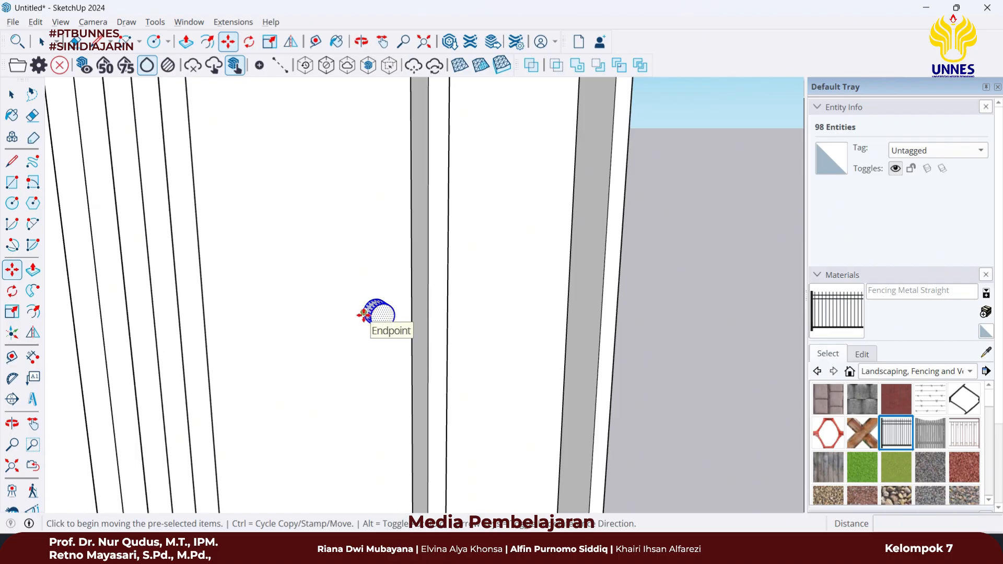
key("ctrl")
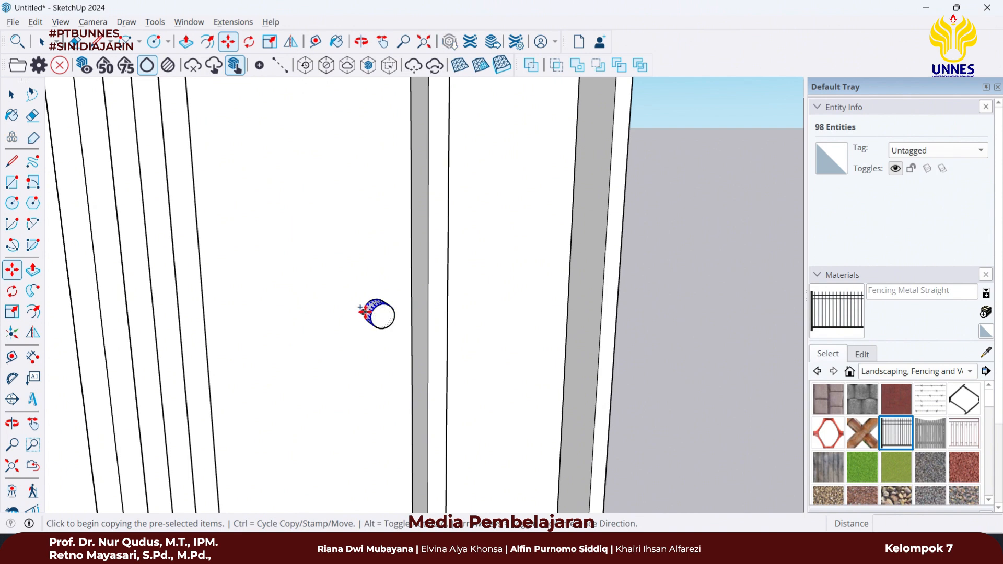
left_click(362, 313)
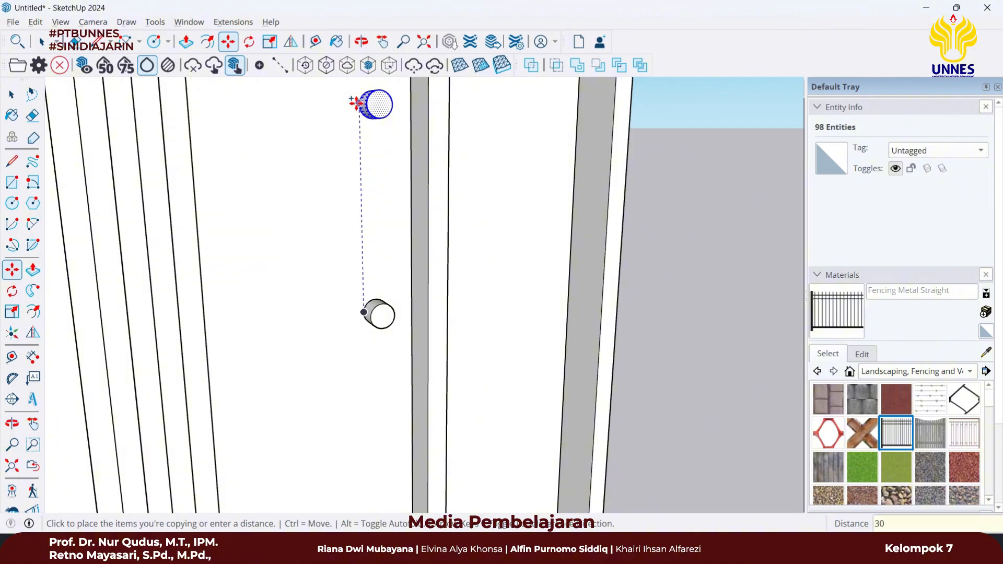
key("Return")
key("space")
- Draw an upright rectangle 5 cm wide and 40 cm tall in the empty space beside the door, for the handle bar
middle_click_drag(359, 105, 358, 206)
key("r")
mouse_move(566, 261)
middle_mouse_down()
mouse_move(444, 253)
mouse_move(323, 273)
mouse_move(377, 287)
mouse_move(360, 226)
mouse_move(341, 256)
mouse_move(387, 275)
mouse_move(387, 229)
middle_mouse_up()
left_click(397, 356)
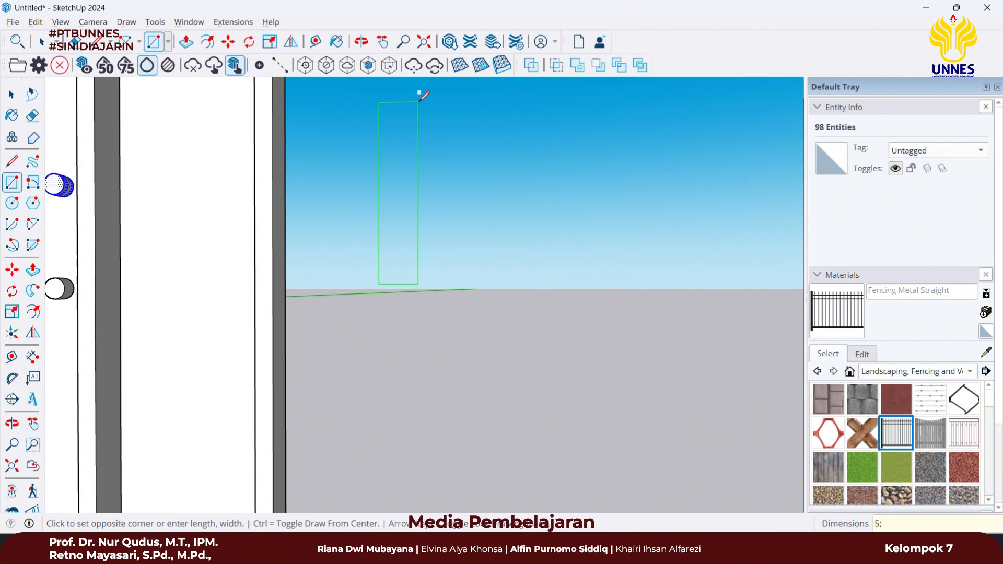
key("Return")
key("space")
- Push/Pull the 5 by 40 cm rectangle to a thickness of 3 cm
middle_click_drag(411, 224, 437, 215)
key("p")
left_click(446, 230)
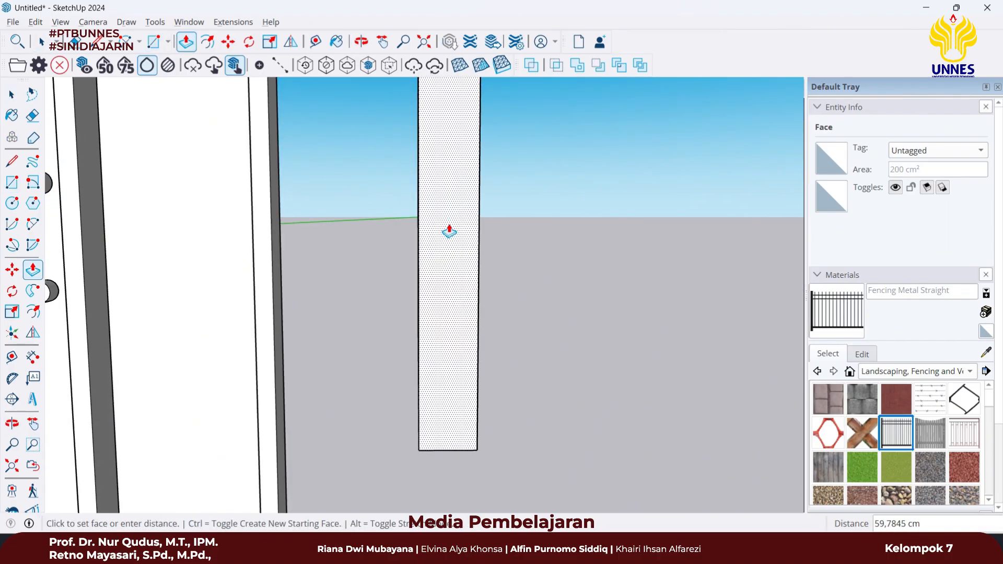
key("Return")
key("space")
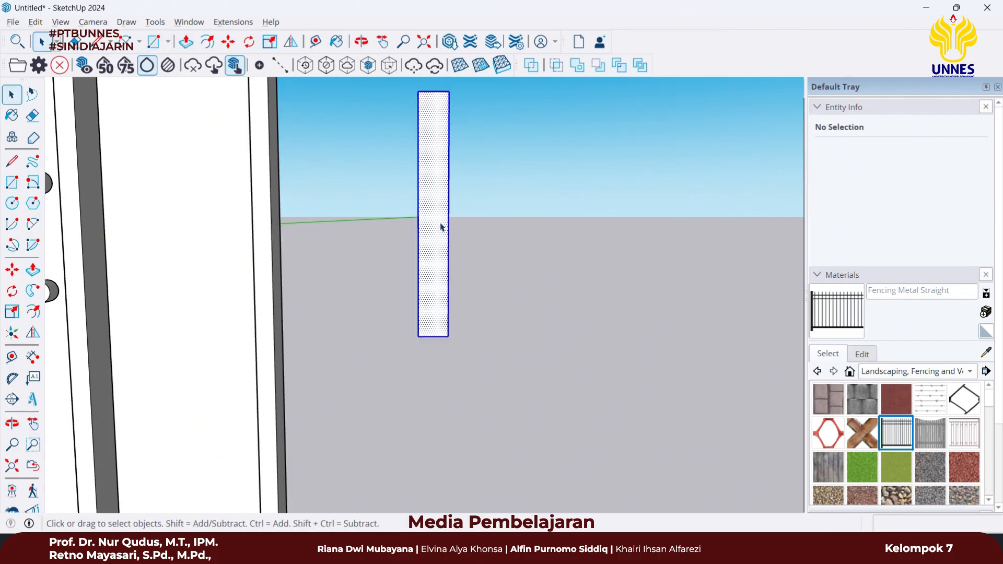
- Make the complete handle bar a group
triple_click(440, 227)
right_click(441, 227)
left_click(459, 346)
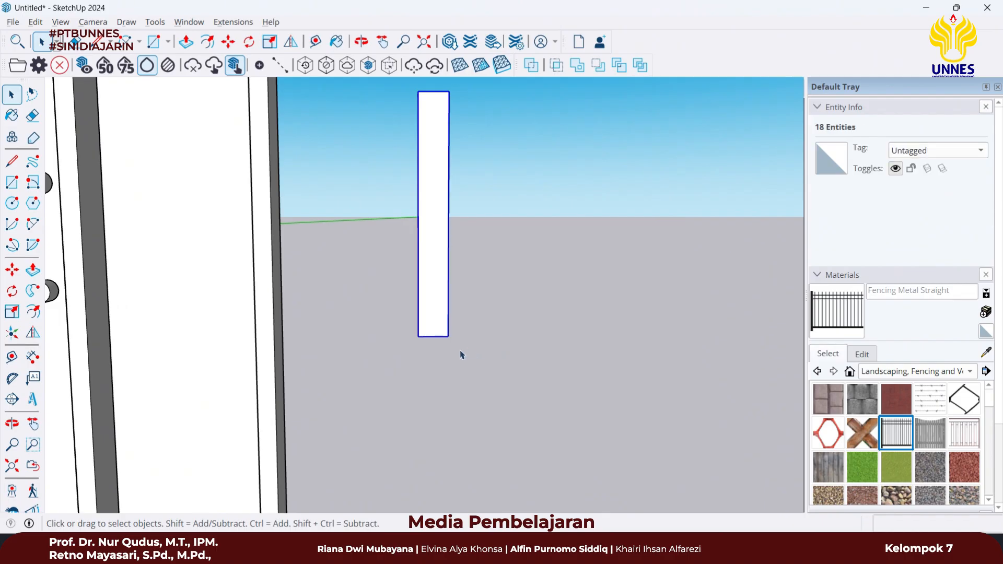
middle_click_drag(459, 352, 555, 342)
key("m")
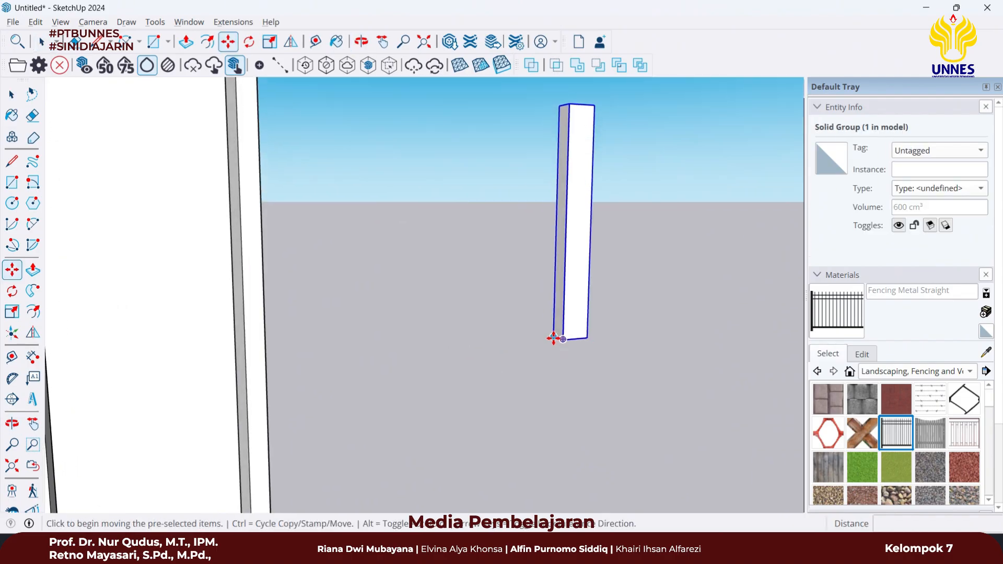
left_click(554, 338)
key("space")
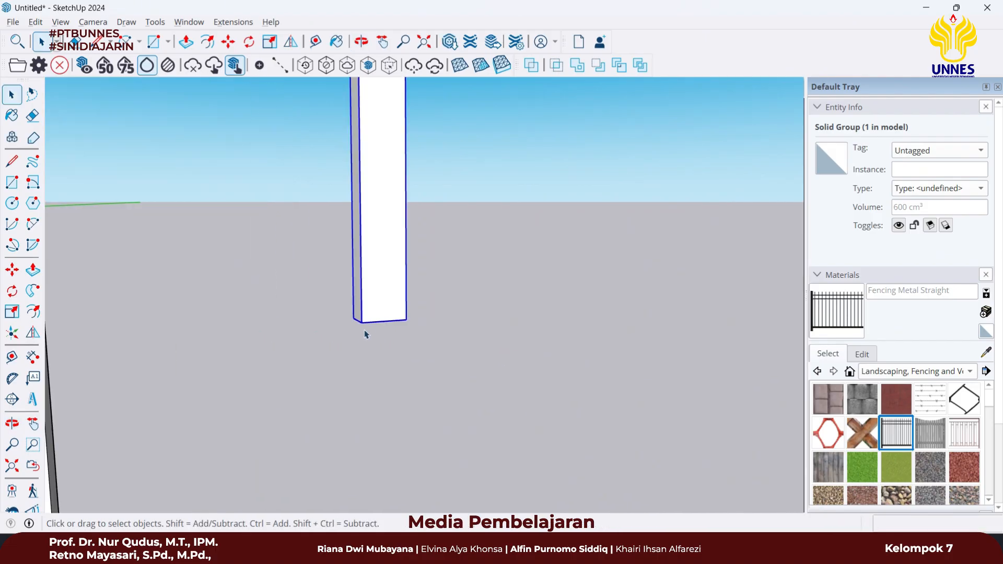
- Move the handle bar by the midpoint of its lower edge onto the uppermost point of the lower cylinder's end face
middle_click_drag(365, 331, 497, 394)
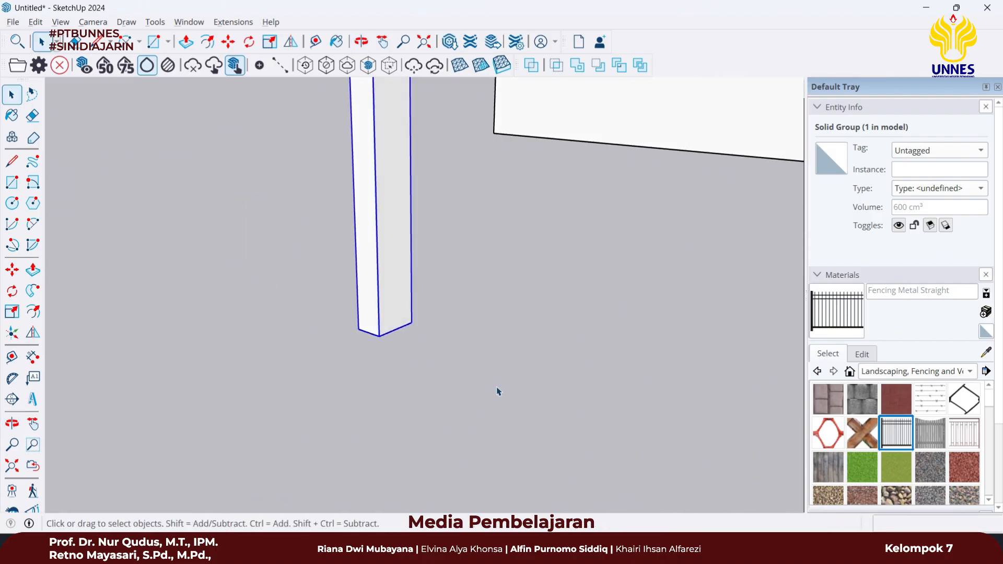
key("m")
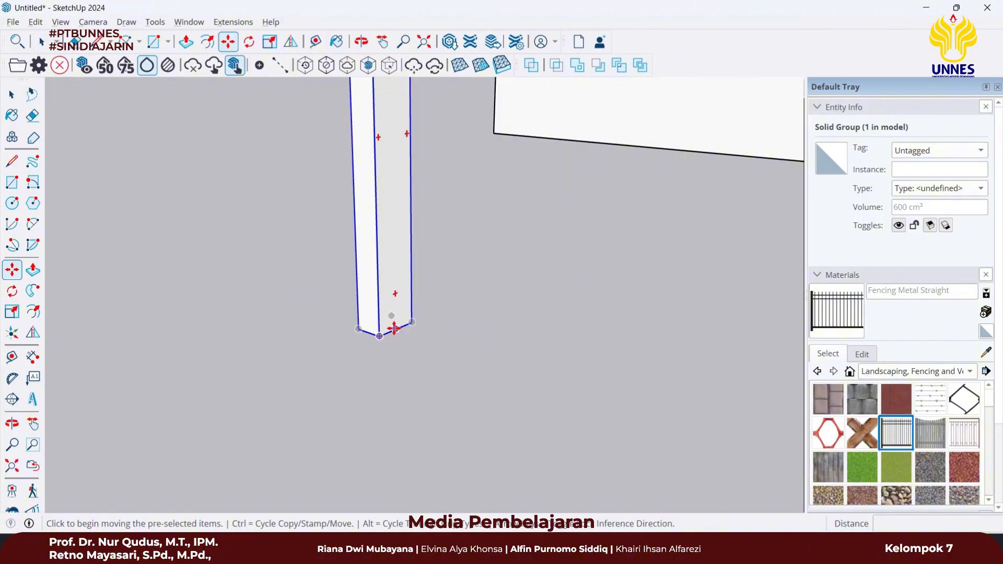
left_click(397, 329)
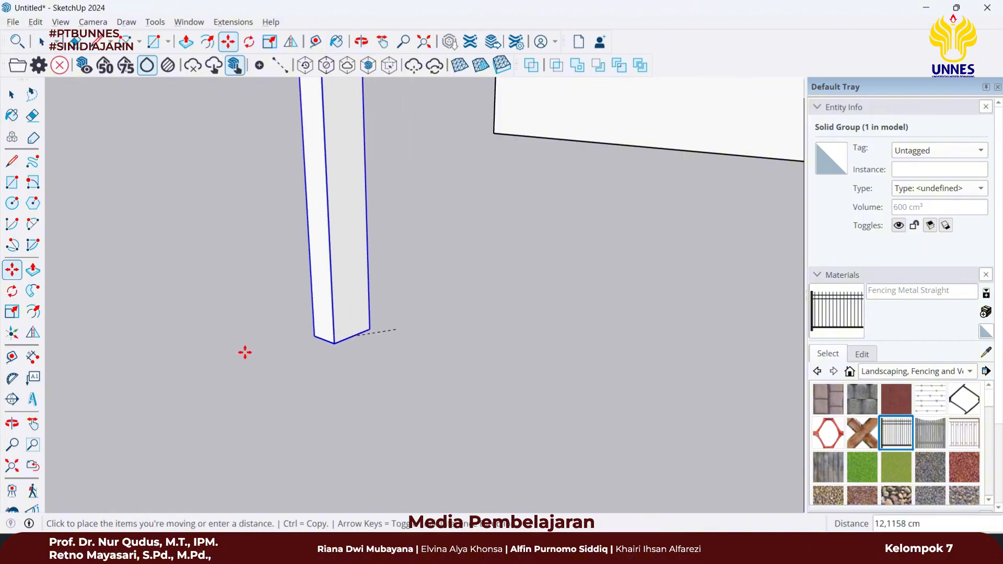
scroll(213, 356, "down", 5)
scroll(302, 331, "up", 6)
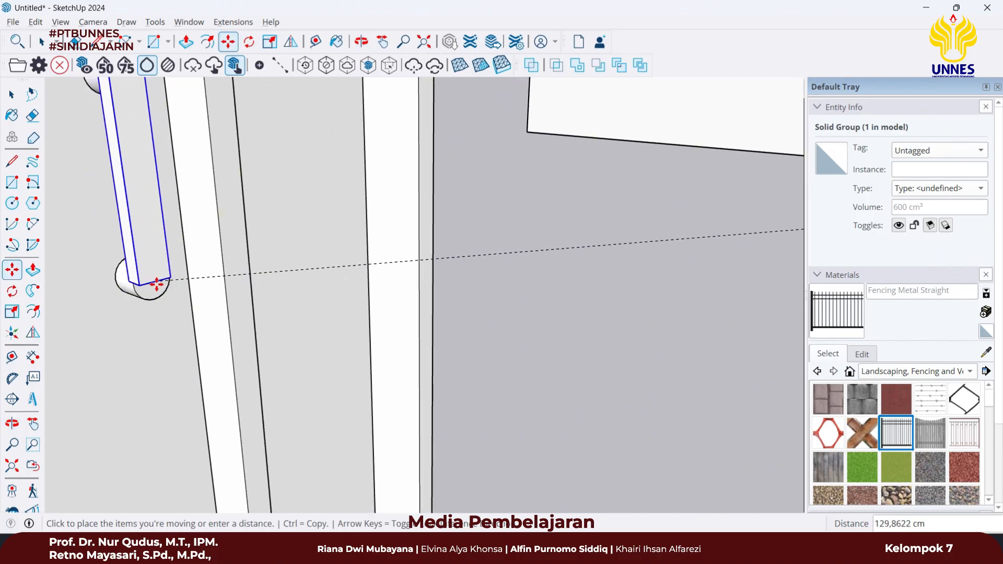
middle_click_drag(164, 308, 427, 345)
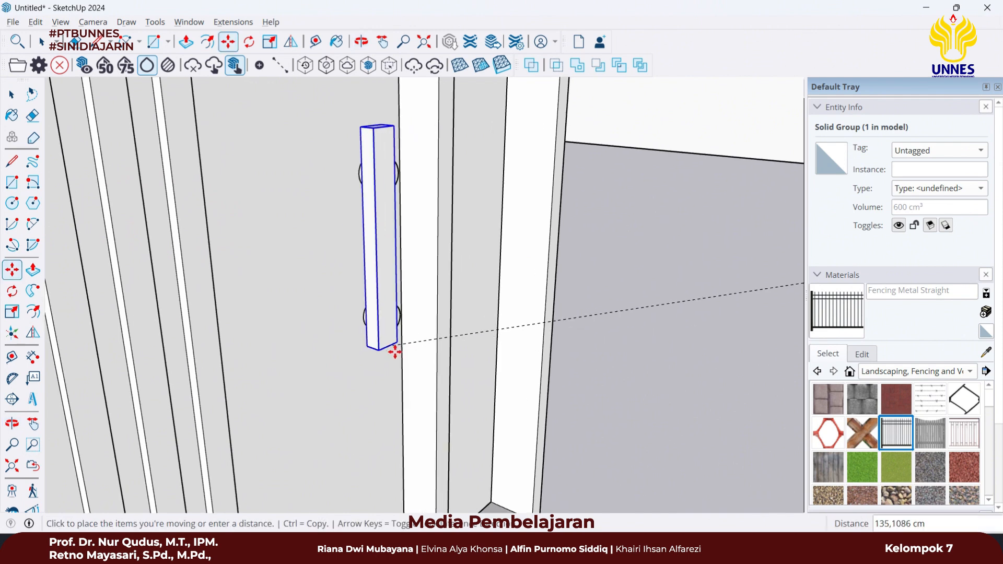
scroll(391, 334, "up", 5)
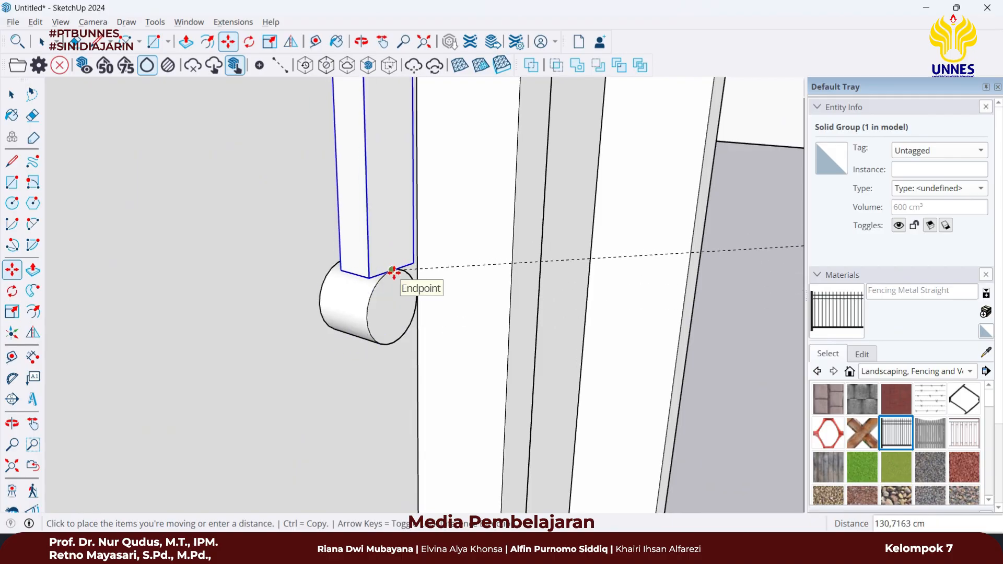
left_click(391, 274)
- Move the handle bar straight down by 7 cm along the blue axis
scroll(379, 262, "down", 2)
scroll(382, 246, "down", 3)
middle_click_drag(392, 186, 385, 166)
scroll(387, 166, "up", 2)
scroll(394, 185, "up", 1)
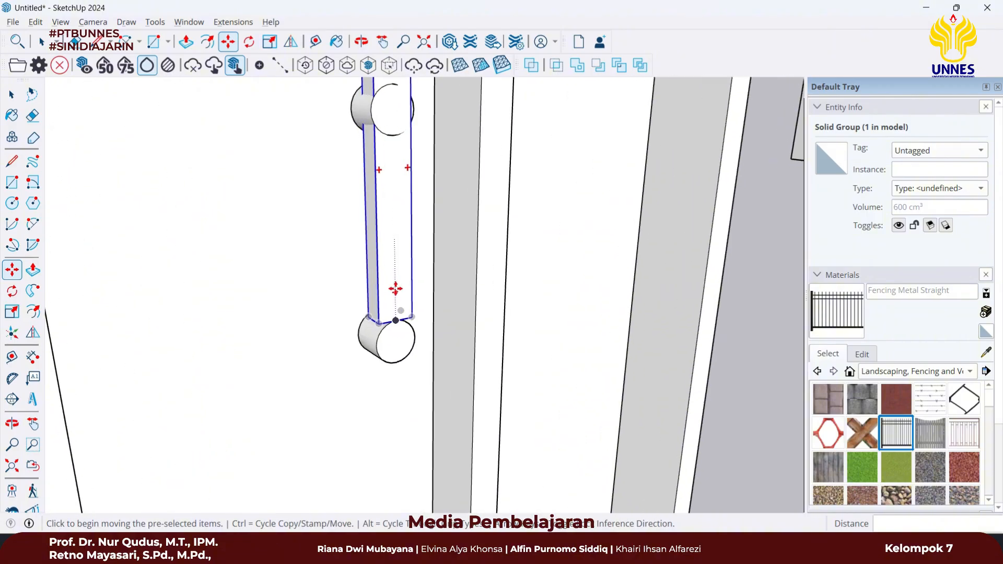
left_click(395, 319)
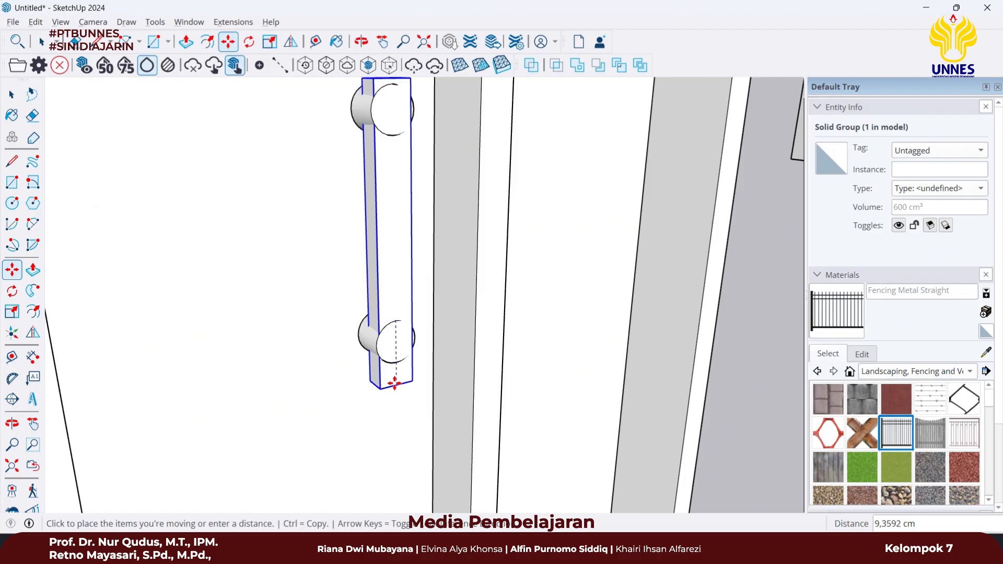
scroll(397, 373, "down", 1)
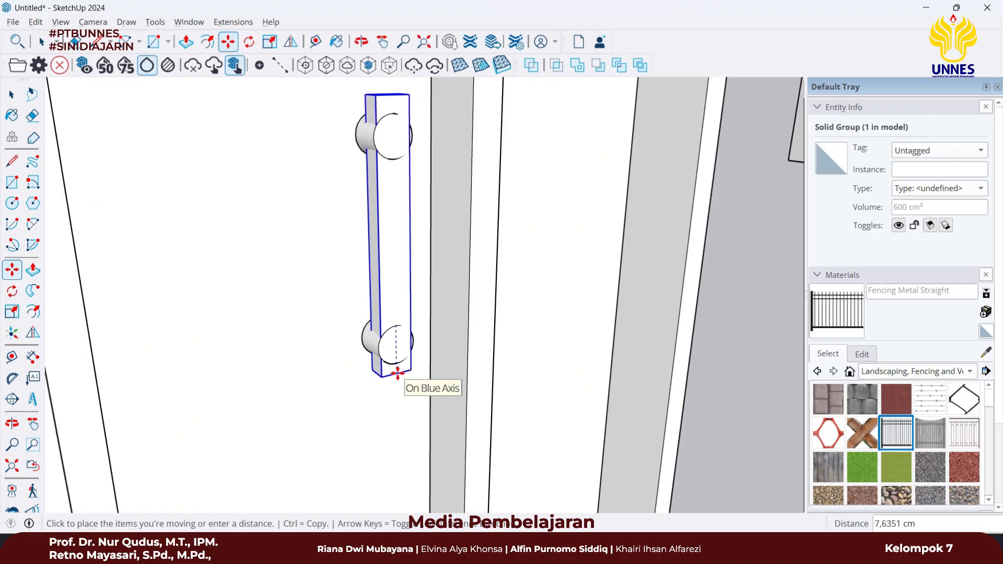
type("7")
key("Return")
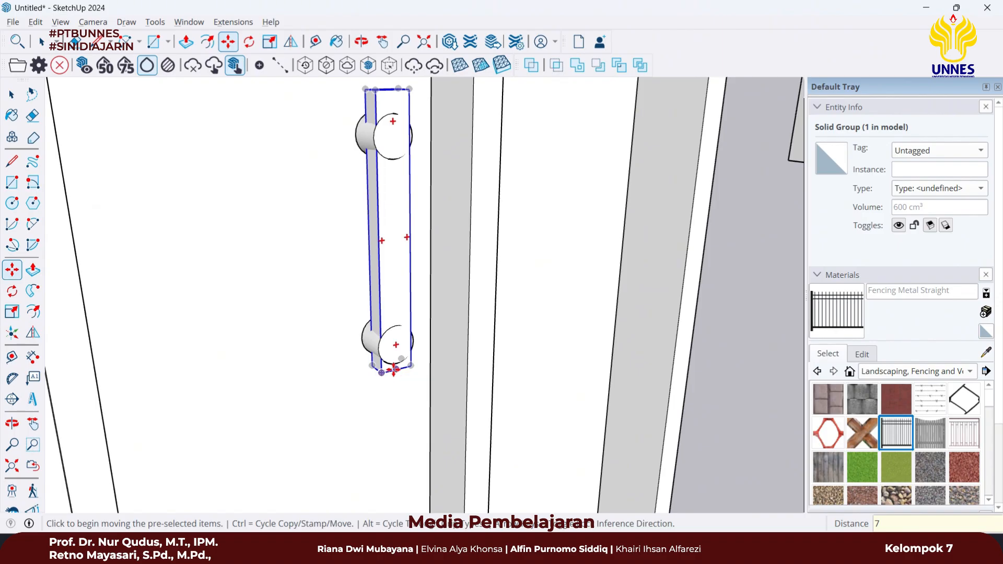
- Lower the handle bar by another 1 cm
left_click(391, 366)
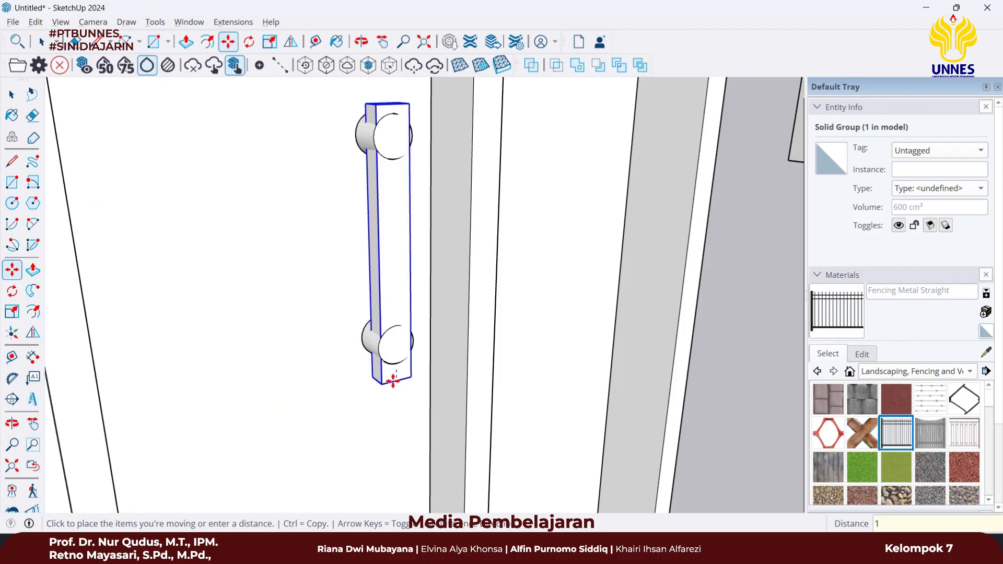
left_click(392, 375)
type("1")
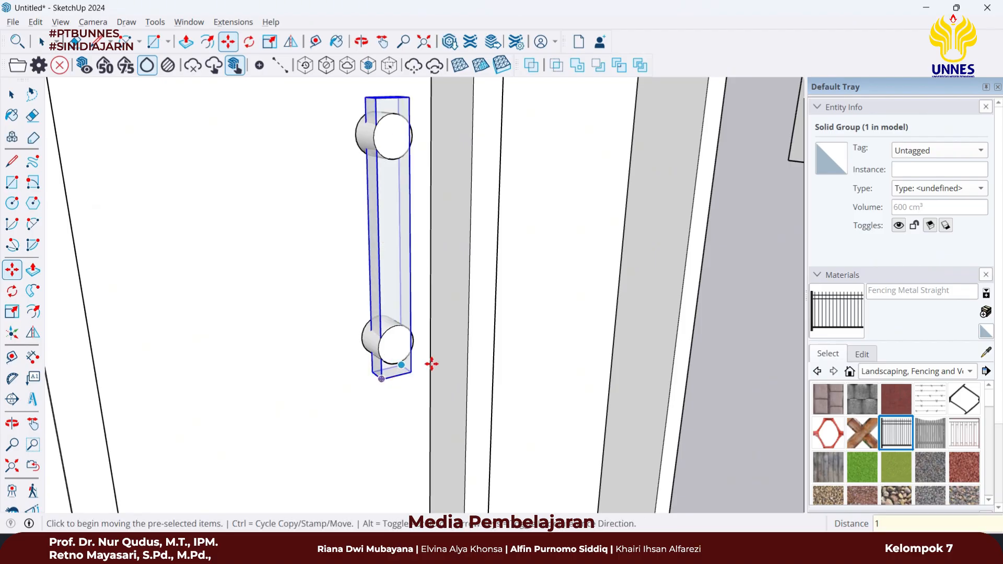
- Move the handle bar 3 cm away from the door panel along the green axis
middle_click_drag(432, 363, 381, 394)
scroll(379, 390, "up", 3)
left_click(371, 386)
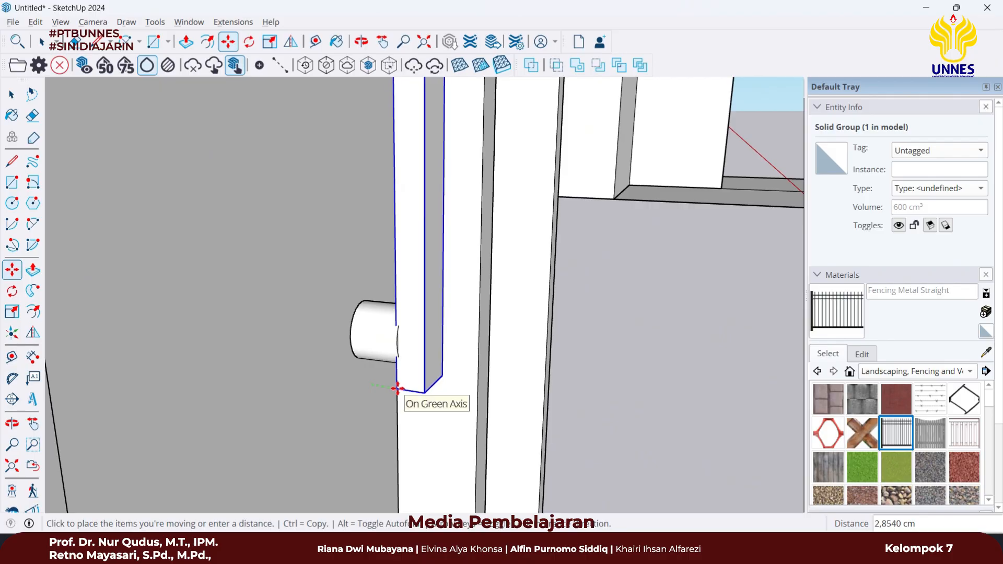
type("3")
key("Return")
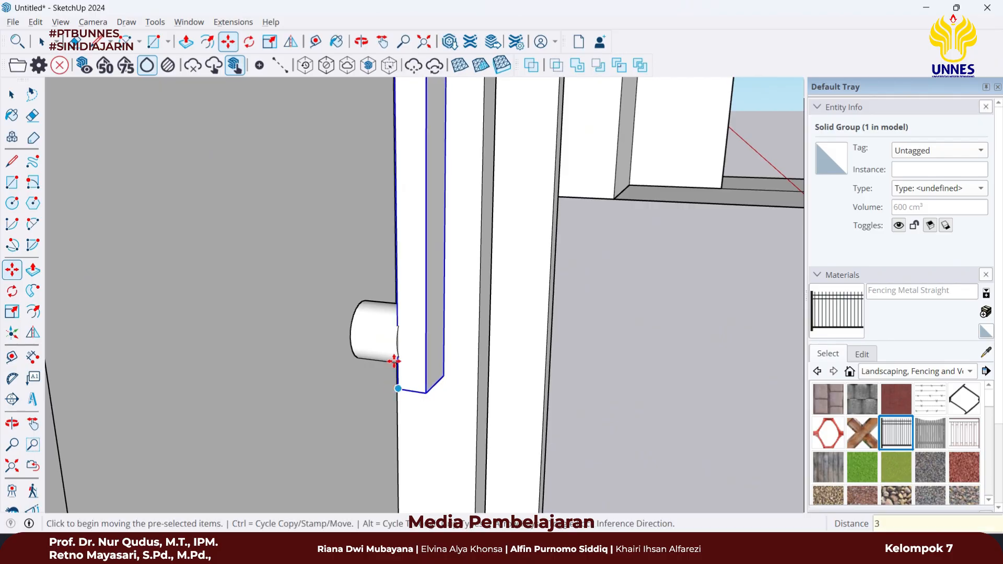
key("space")
key("o")
left_click_drag(397, 388, 413, 286)
key("space")
double_click(414, 282)
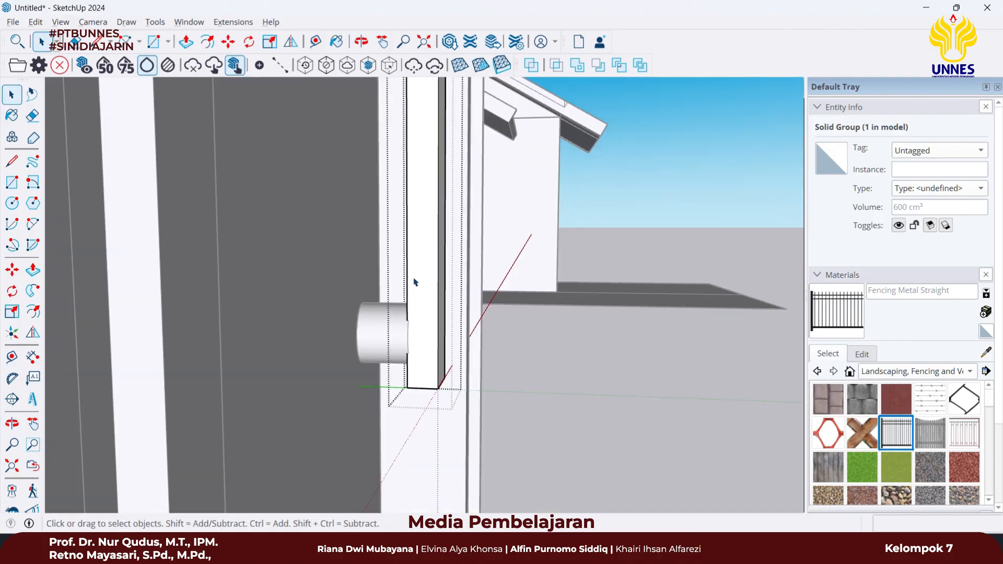
key("Escape")
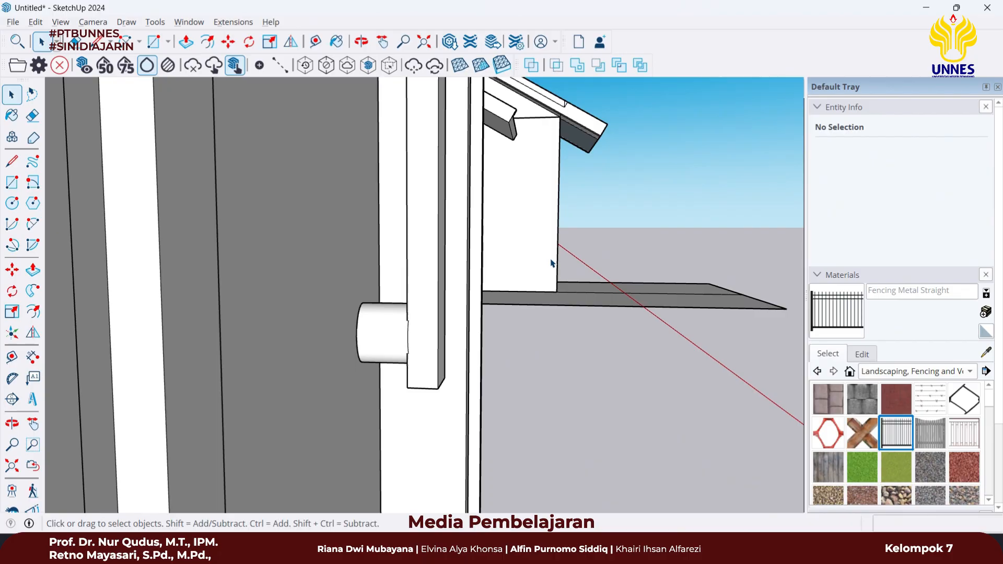
- Open the handle bar group for editing and Push/Pull its narrow side face outward by 2 cm
triple_click(437, 288)
middle_click_drag(543, 314, 414, 314)
key("p")
left_click(412, 312)
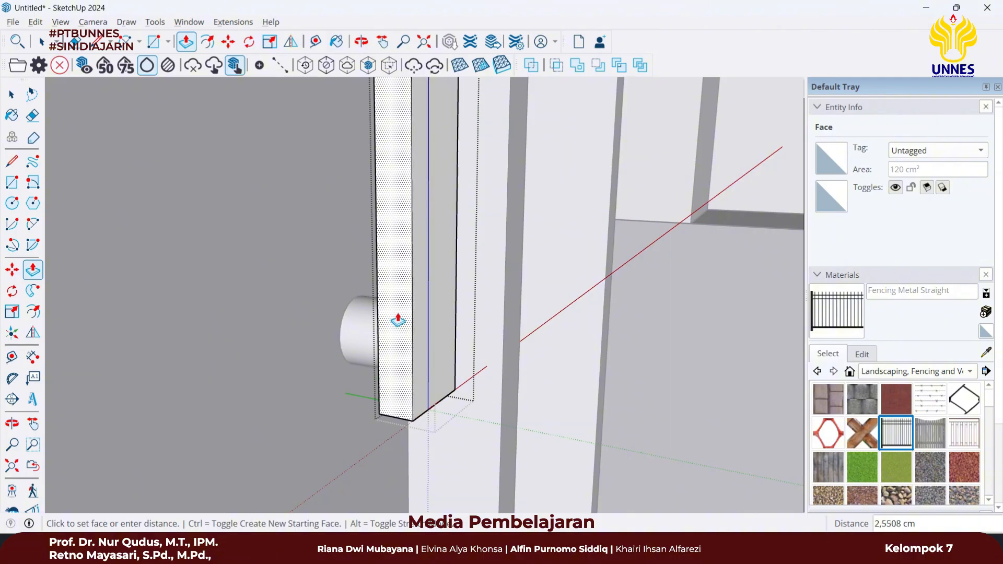
key("Return")
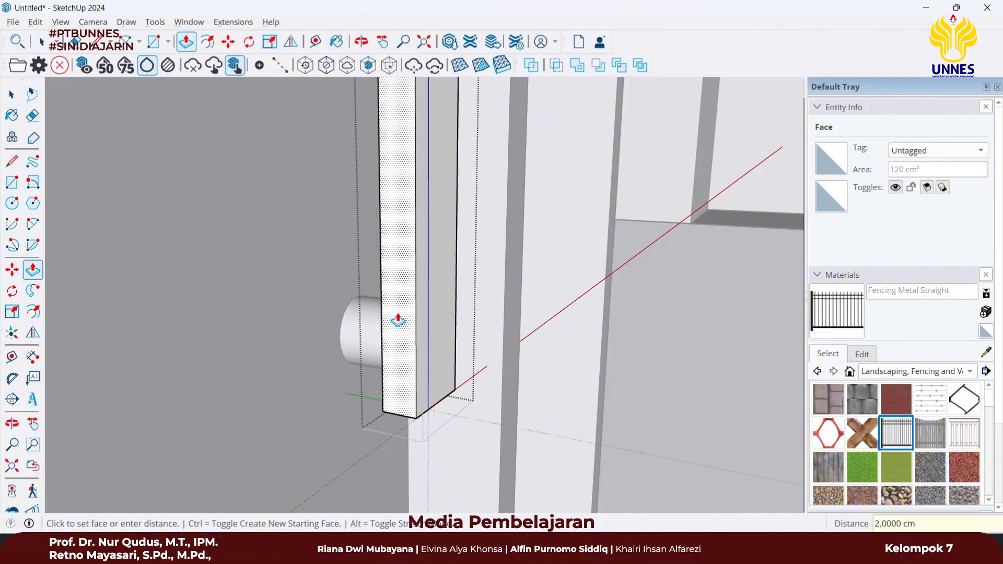
- Push/Pull the opposite narrow side face of the handle bar and leave the handle bar group
middle_click_drag(463, 284, 432, 270)
left_click(437, 272)
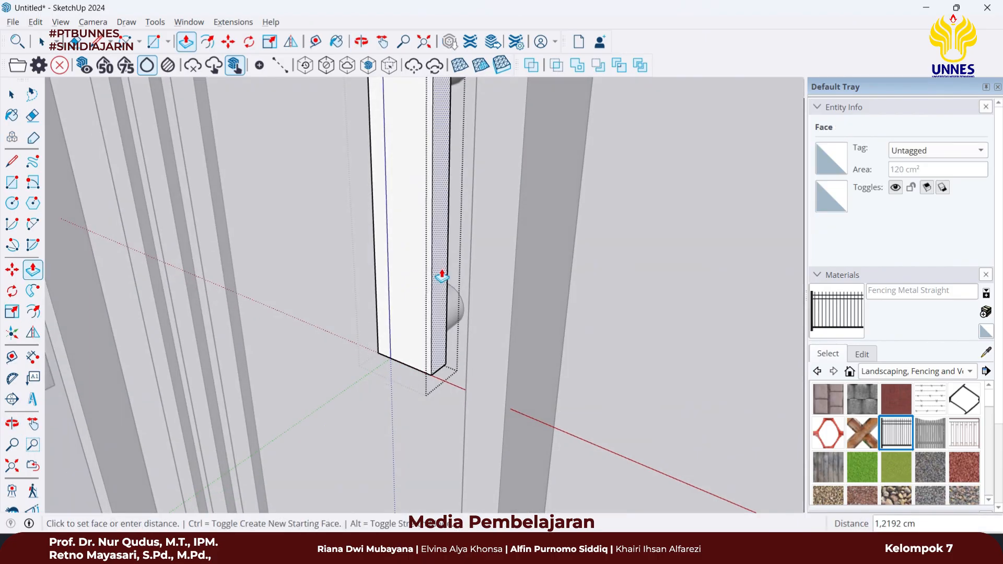
key("Return")
key("space")
key("Escape")
scroll(444, 273, "down", 3)
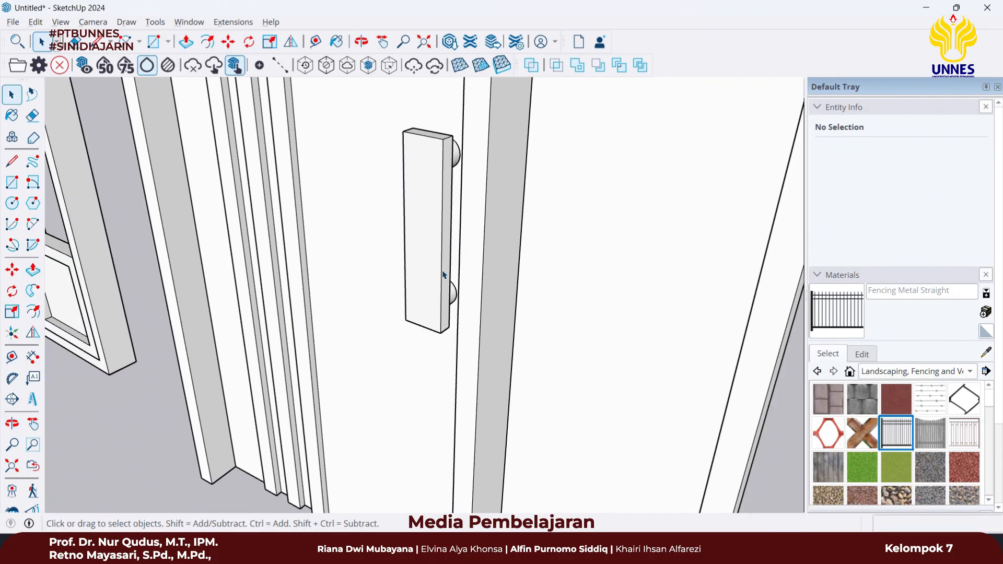
- Examine the new door and its handle against the finished door, comparing the side panels with their sash and lower framed square
middle_click_drag(432, 270, 517, 146)
scroll(503, 123, "up", 2)
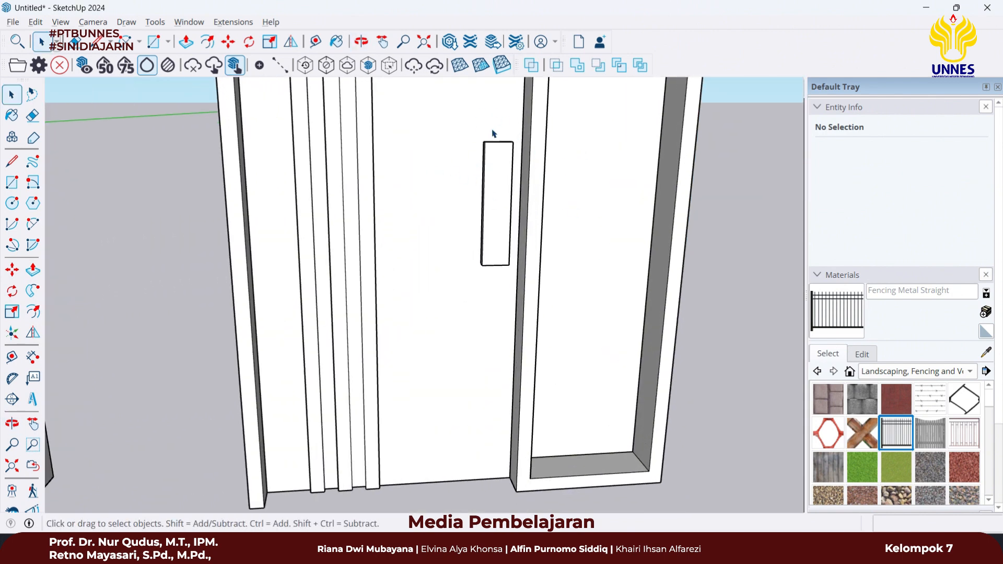
scroll(520, 203, "down", 2)
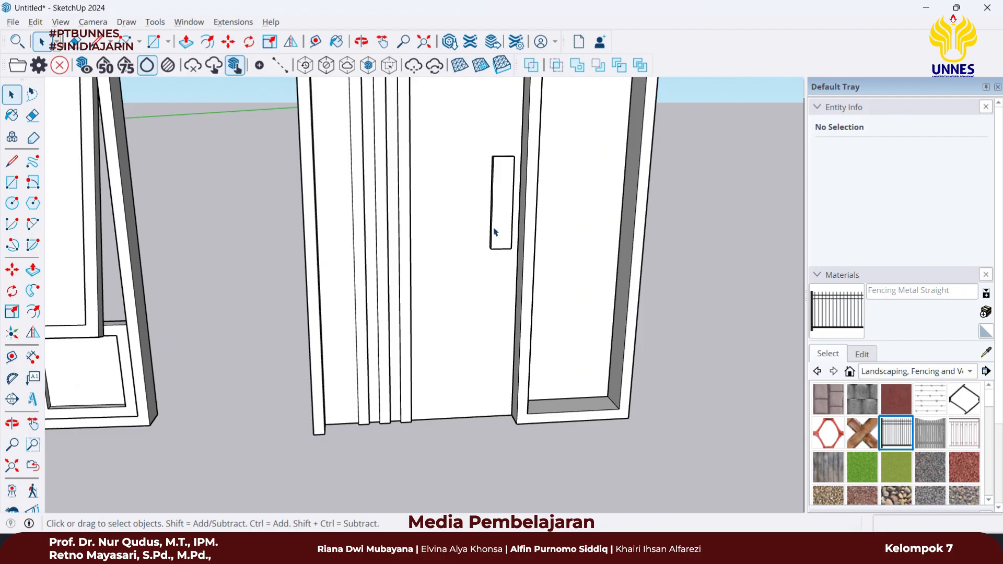
scroll(520, 223, "down", 4)
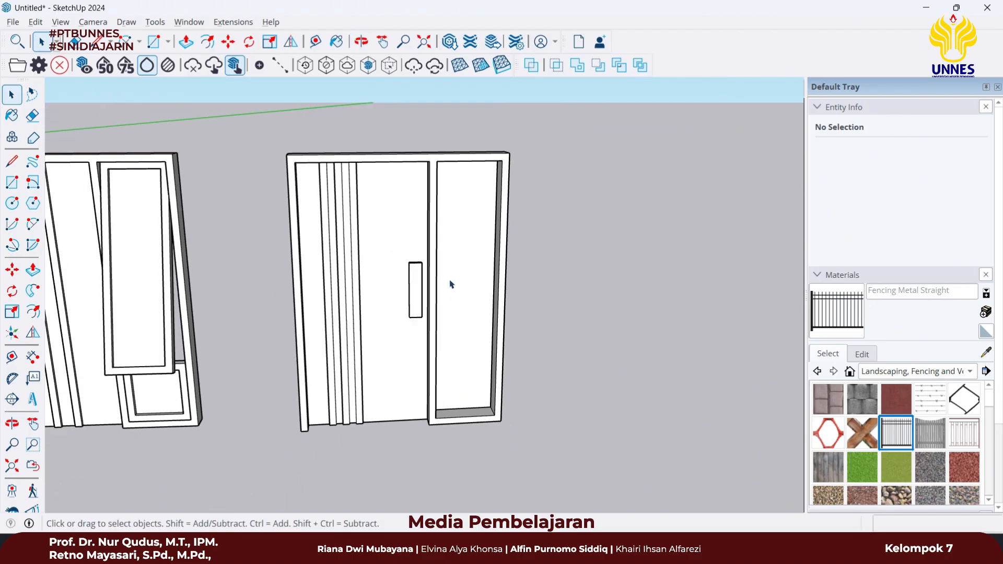
middle_click_drag(456, 234, 417, 260)
scroll(403, 322, "up", 3)
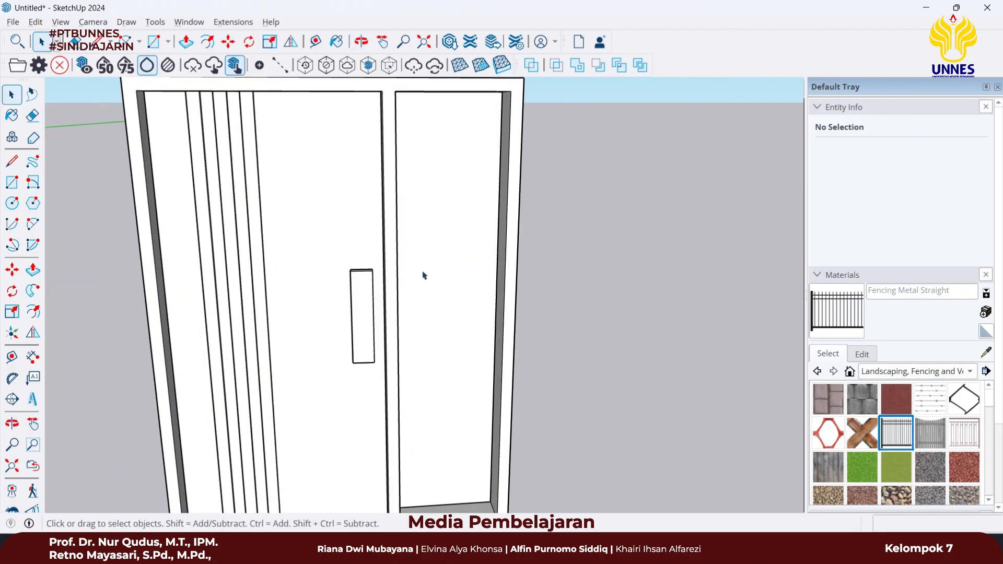
left_click(454, 256)
scroll(446, 318, "up", 2)
scroll(441, 349, "down", 5)
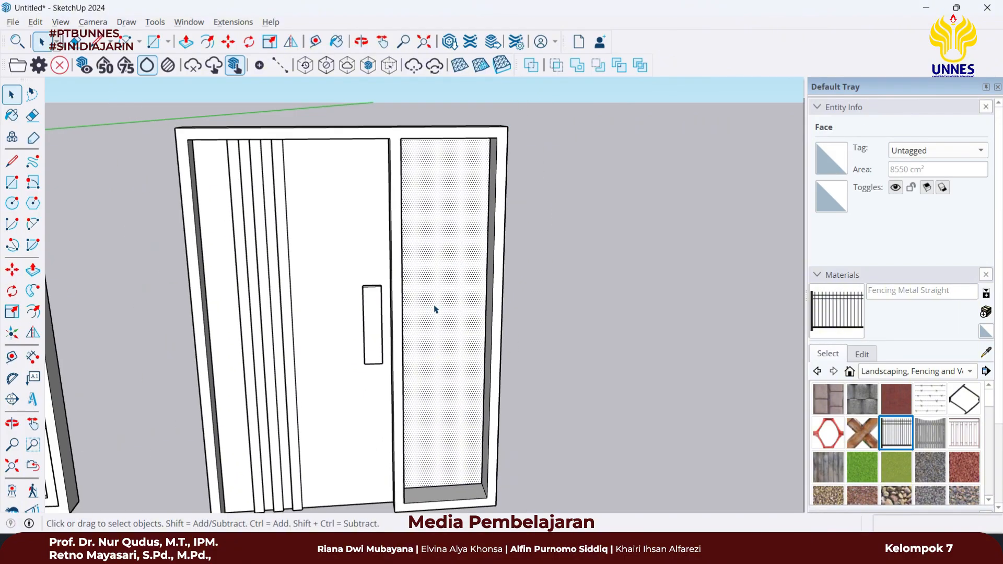
middle_click_drag(225, 399, 251, 376)
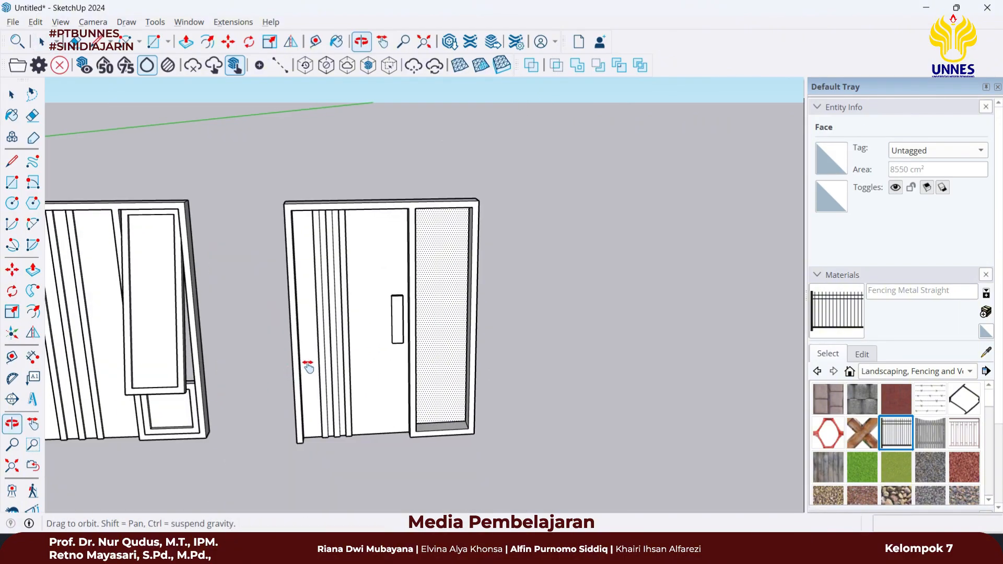
scroll(345, 350, "up", 5)
scroll(372, 328, "down", 2)
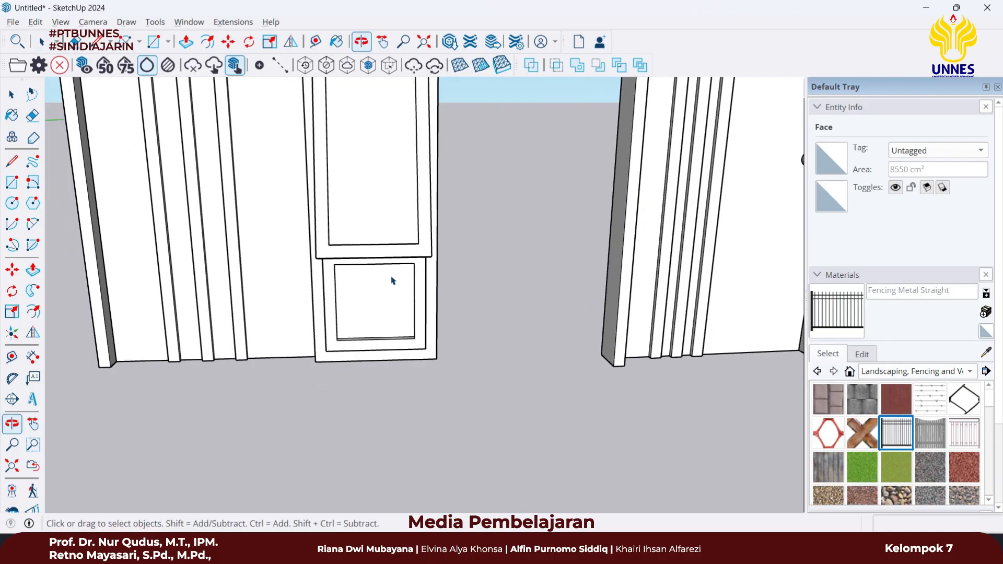
middle_click_drag(394, 281, 365, 230)
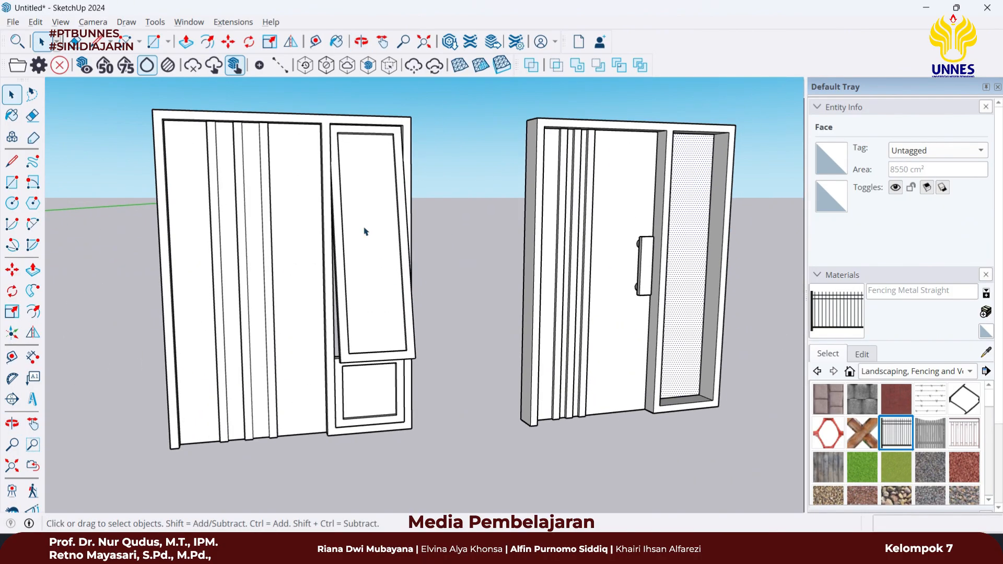
left_click(354, 206)
scroll(408, 236, "down", 3)
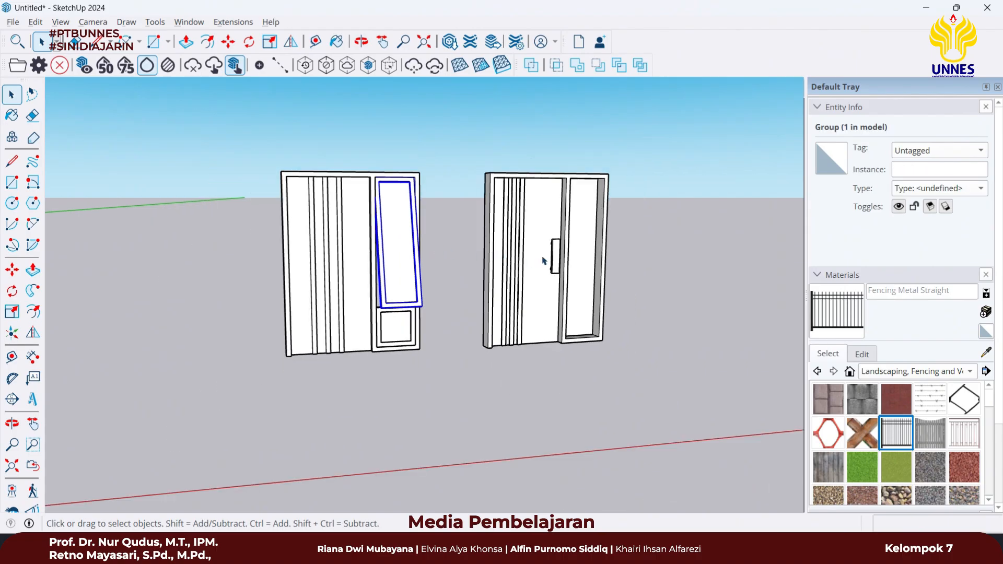
scroll(413, 224, "up", 3)
scroll(458, 260, "down", 5)
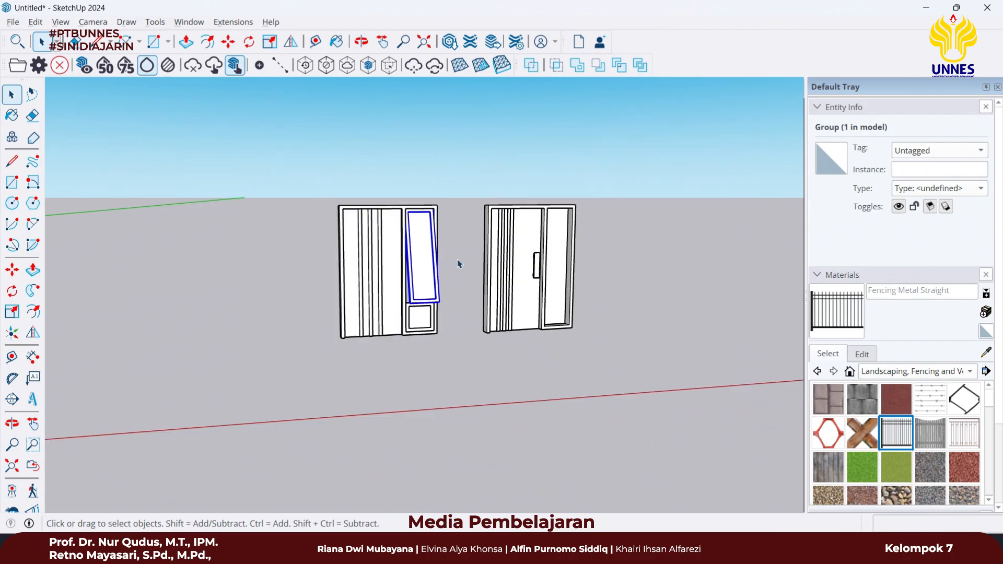
middle_click_drag(523, 263, 235, 303, "shift")
scroll(344, 341, "up", 5)
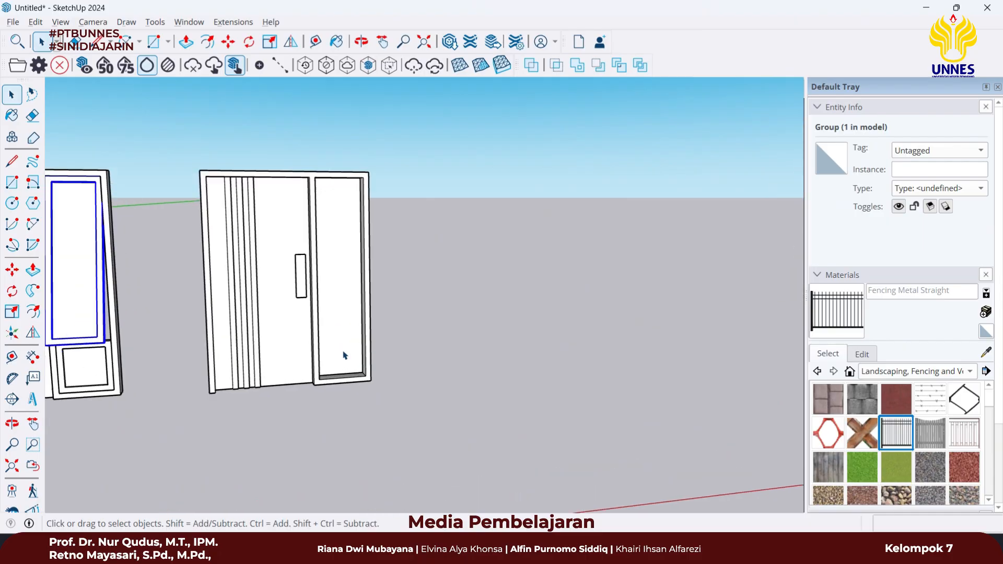
- Draw a 45 by 45 cm rectangle on the side panel's face, starting from the lower corner of its frame opening
middle_click_drag(343, 353, 336, 356)
scroll(331, 389, "up", 5)
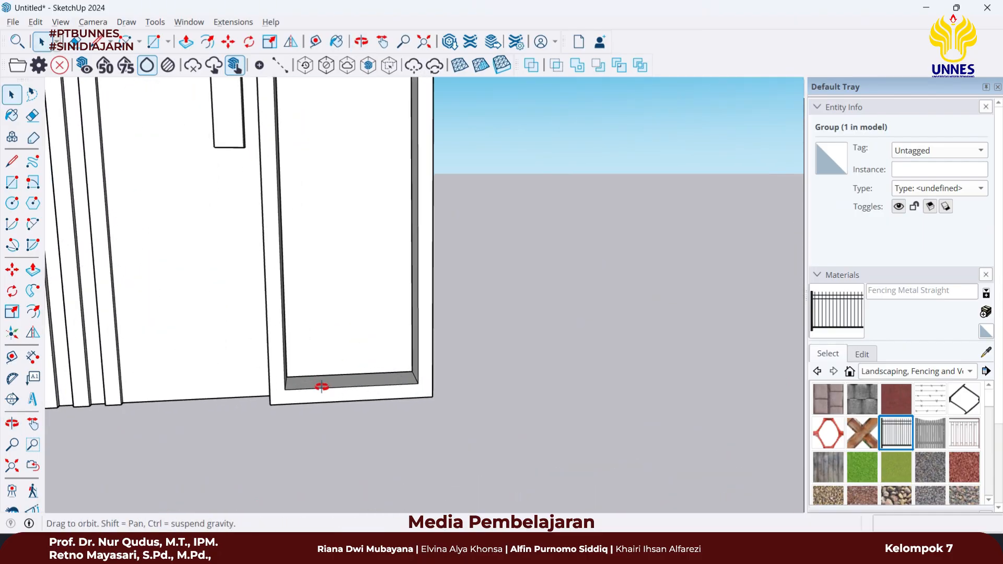
key("r")
left_click(298, 368)
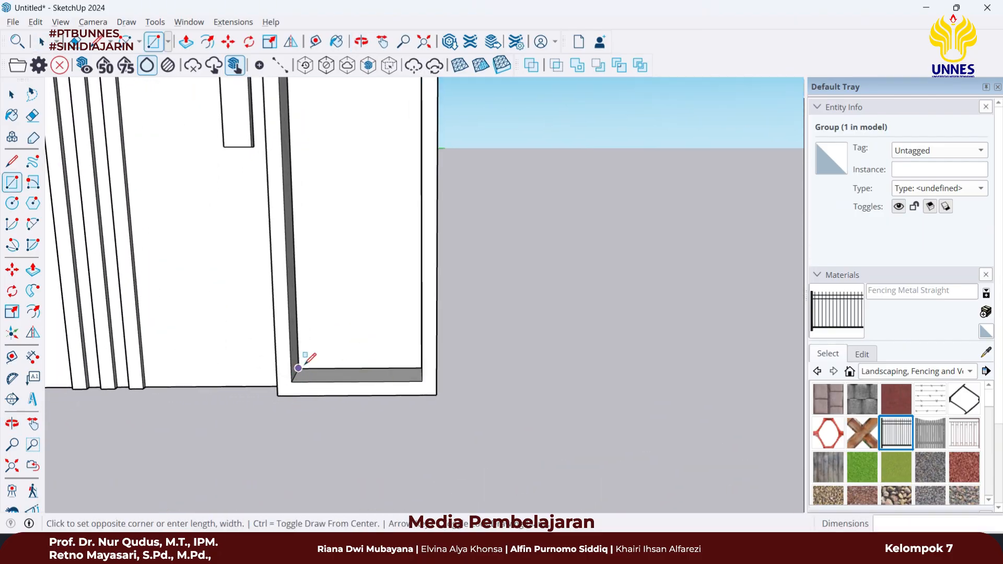
middle_click_drag(408, 286, 525, 257)
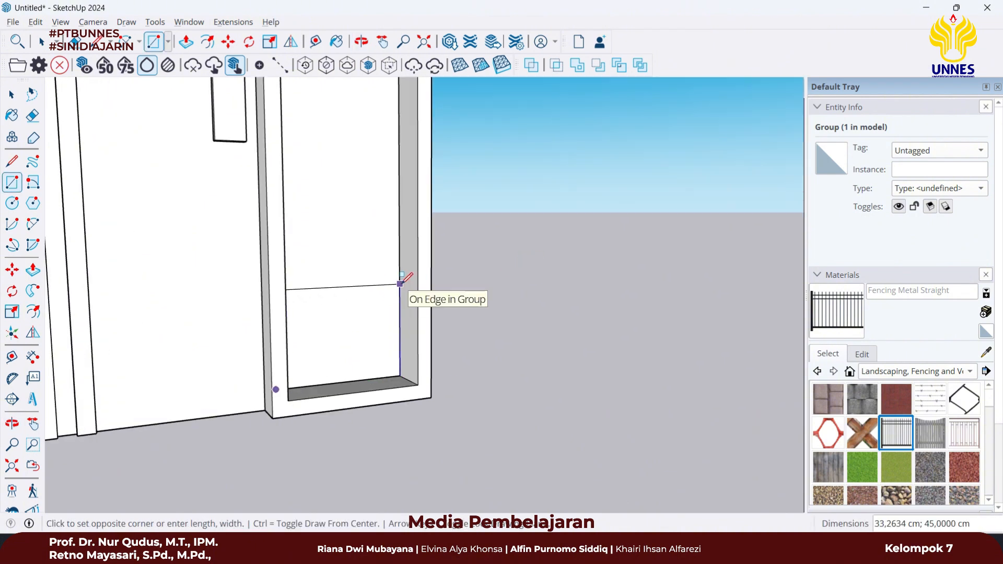
type("45;45")
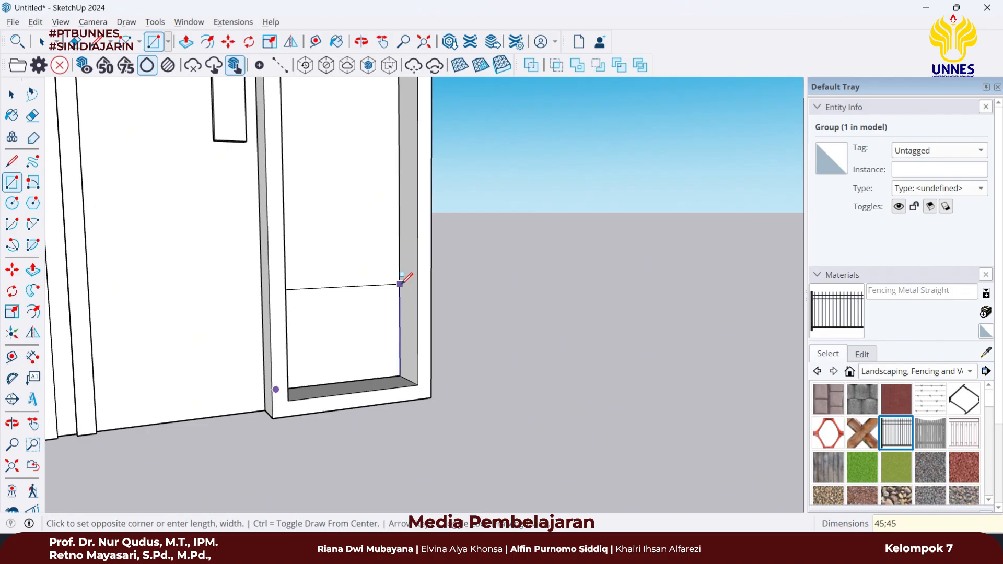
key("Return")
key("space")
- Push/Pull the 45 cm square at the base of the side panel outward by 12 cm
middle_click_drag(405, 280, 343, 311)
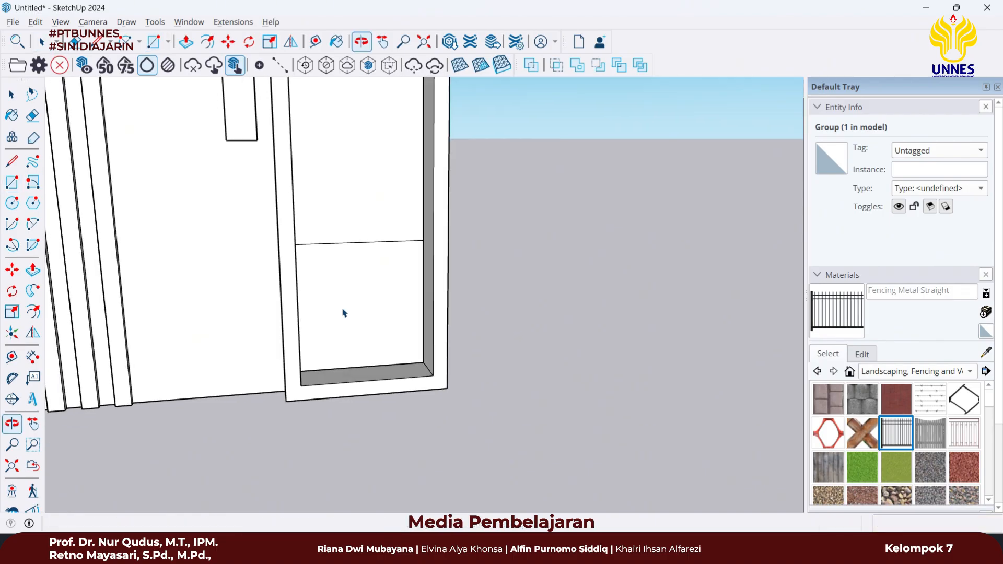
key("p")
left_click(341, 292)
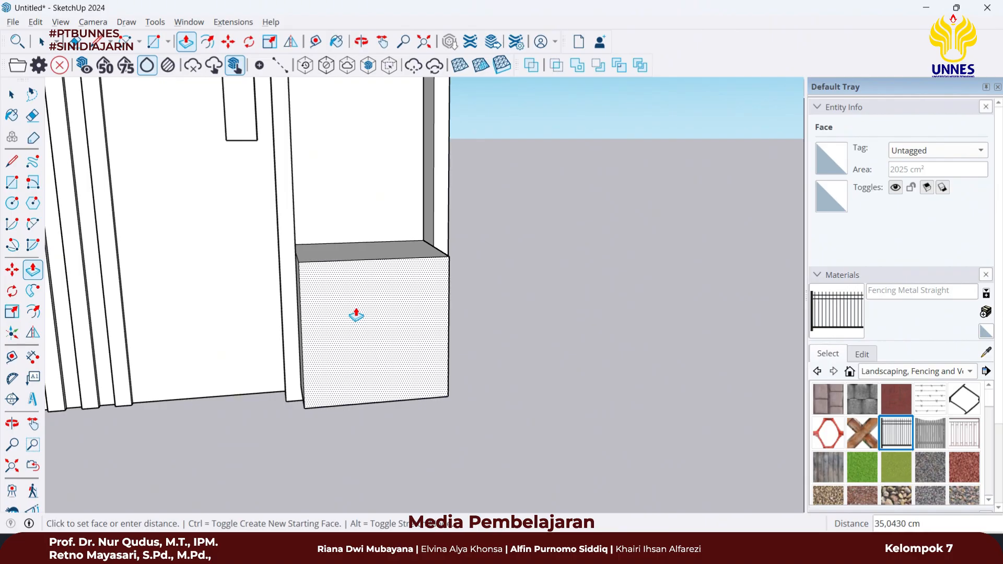
key("Return")
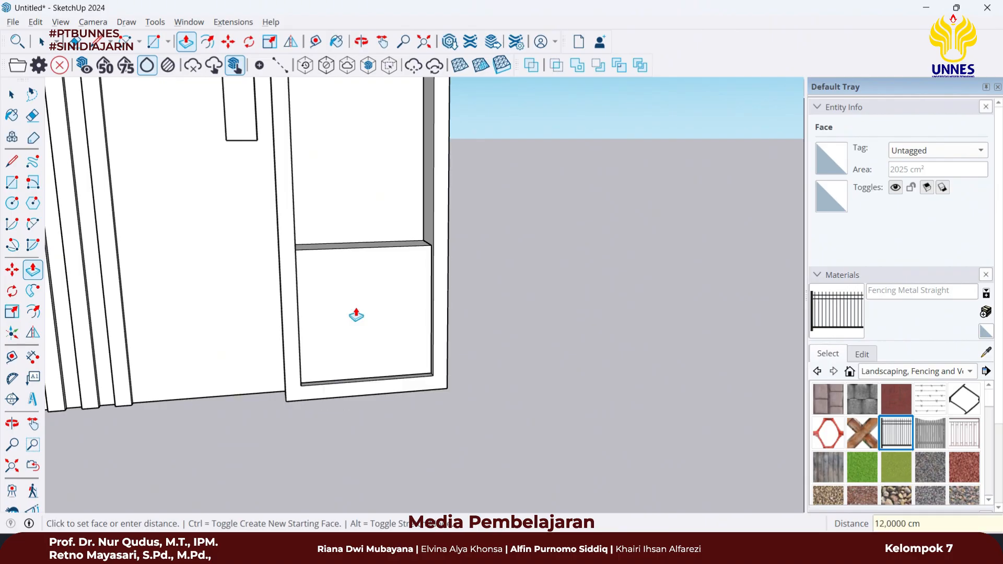
key("space")
- Offset the edges of the extruded square's front face 5 cm inward
middle_click_drag(367, 298, 324, 293)
left_click(32, 314)
left_click(305, 273)
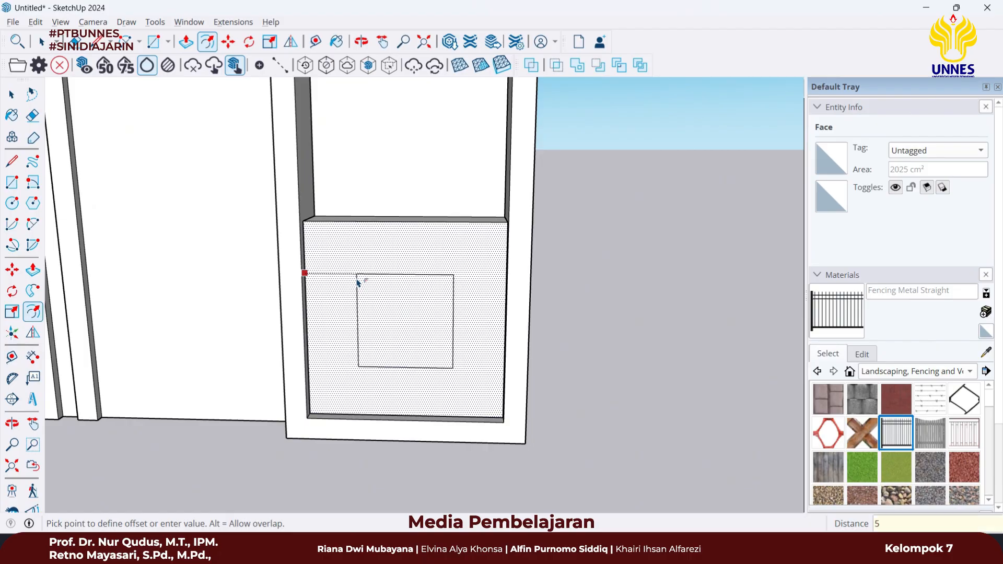
key("Return")
key("space")
- Push/Pull the inner square 12 cm inward and delete its remaining back face to leave an open hole
left_click(361, 284)
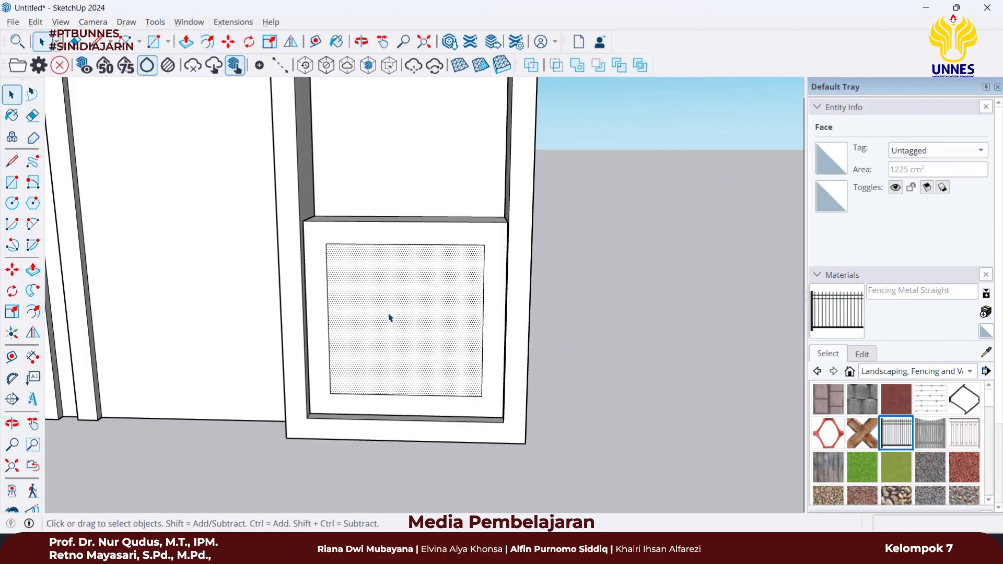
middle_click_drag(389, 318, 444, 291)
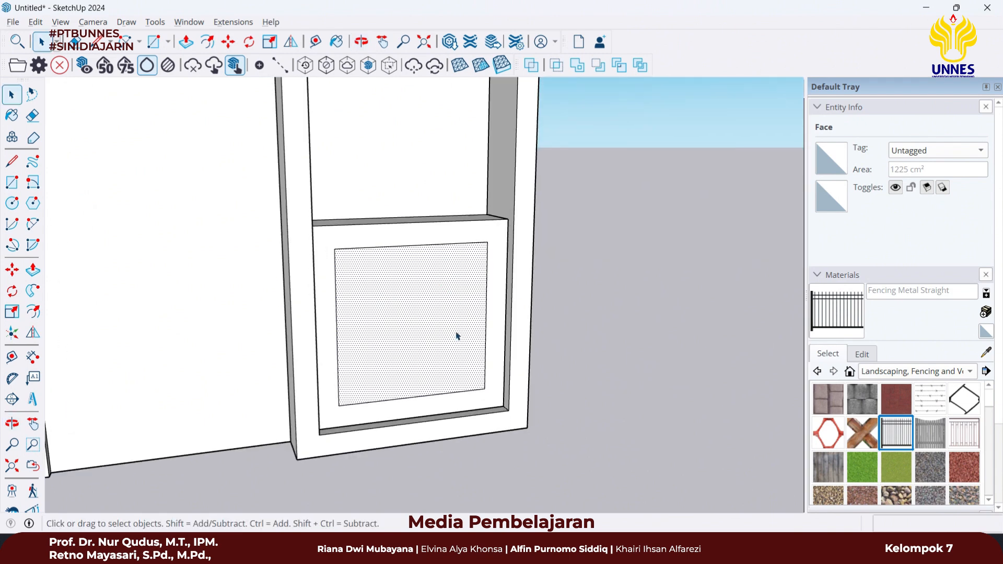
scroll(457, 330, "up", 2)
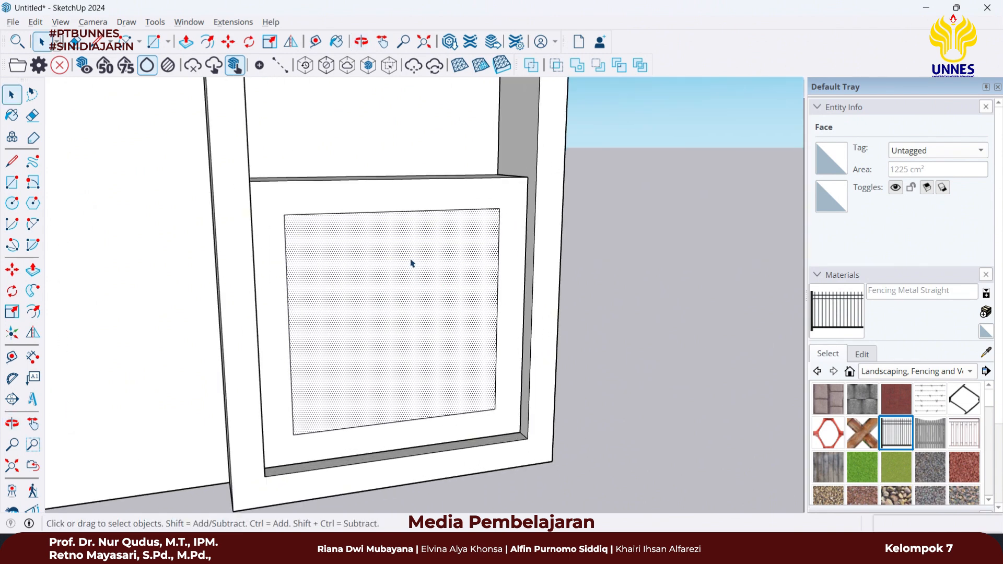
key("p")
left_click(426, 325)
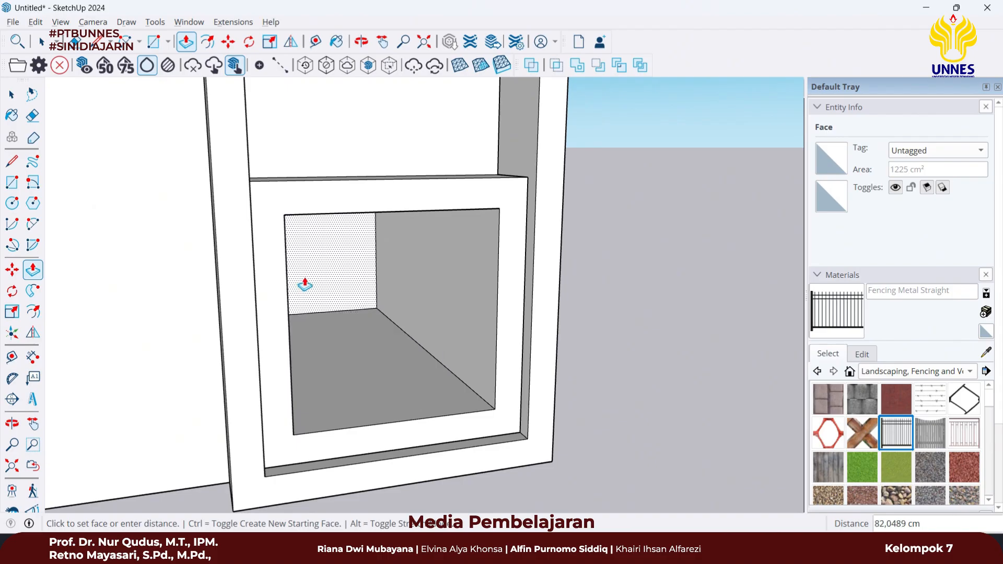
key("Return")
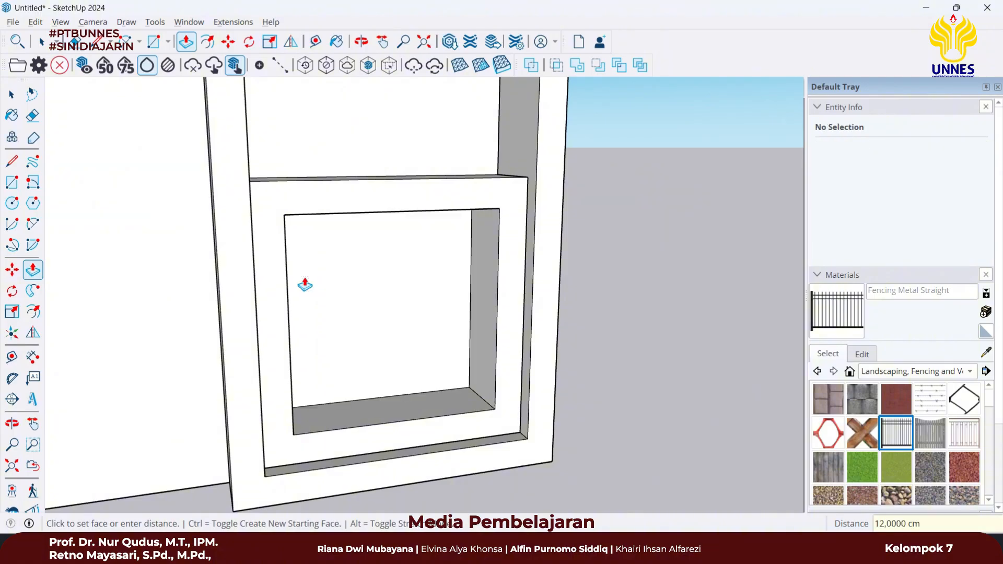
key("space")
left_click(393, 321)
middle_click_drag(393, 321, 282, 369)
key("r")
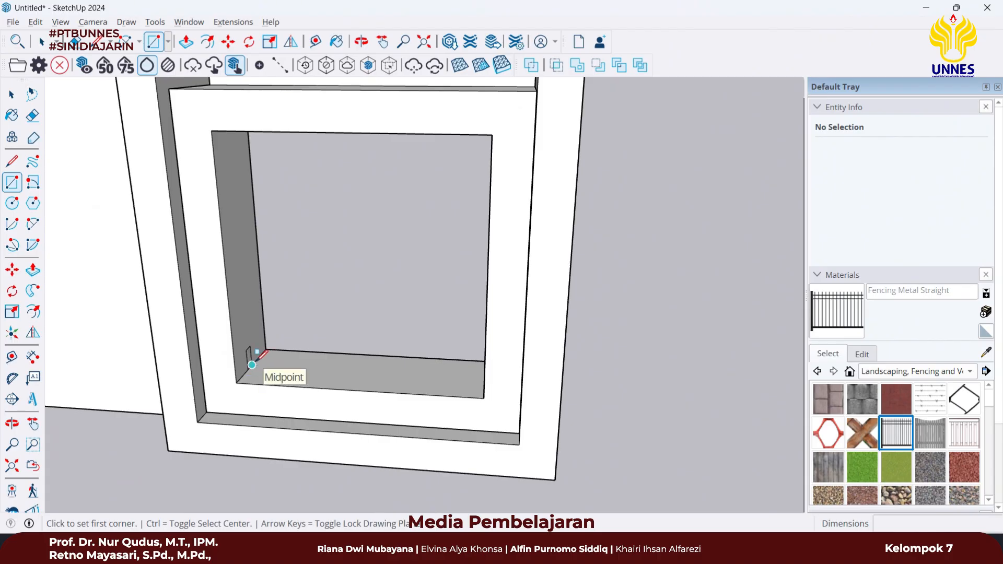
left_click(252, 364)
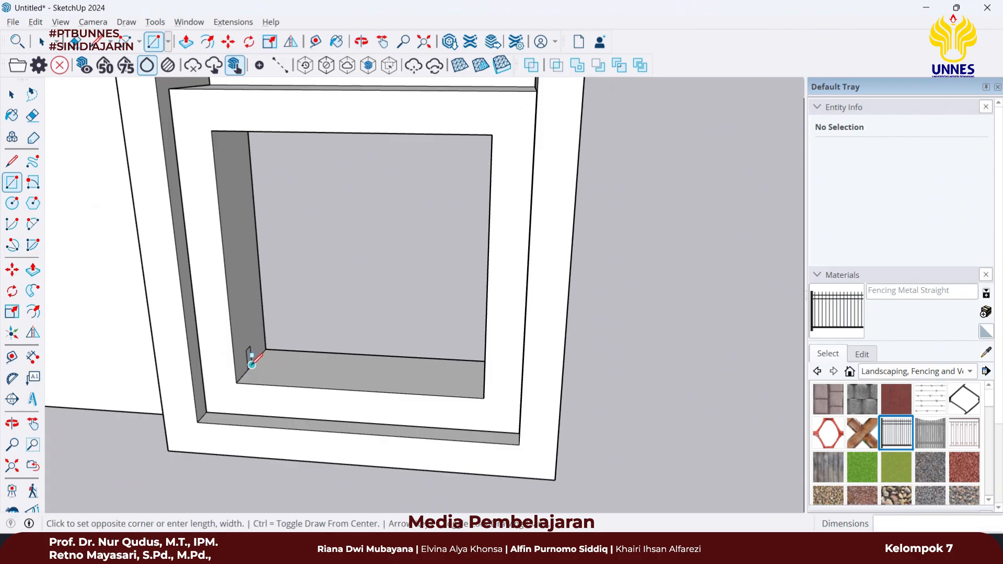
middle_click_drag(335, 278, 454, 164)
scroll(454, 163, "up", 3)
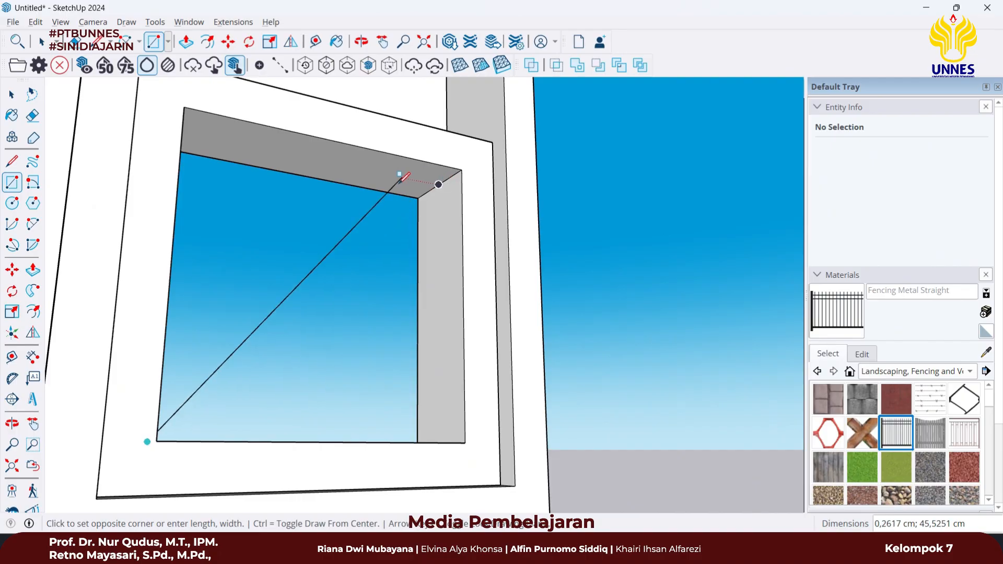
scroll(400, 182, "down", 1)
middle_click_drag(399, 193, 293, 275)
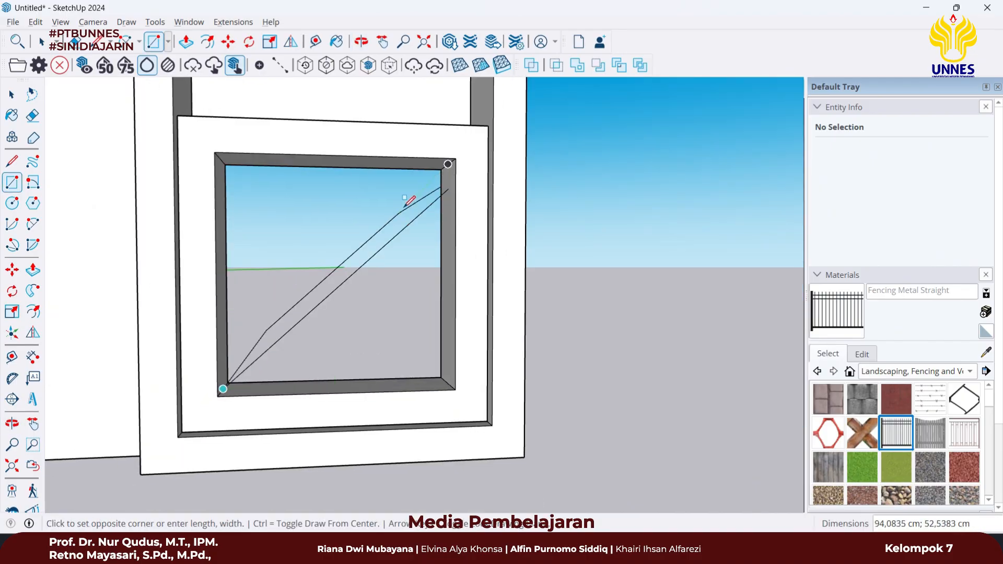
key("space")
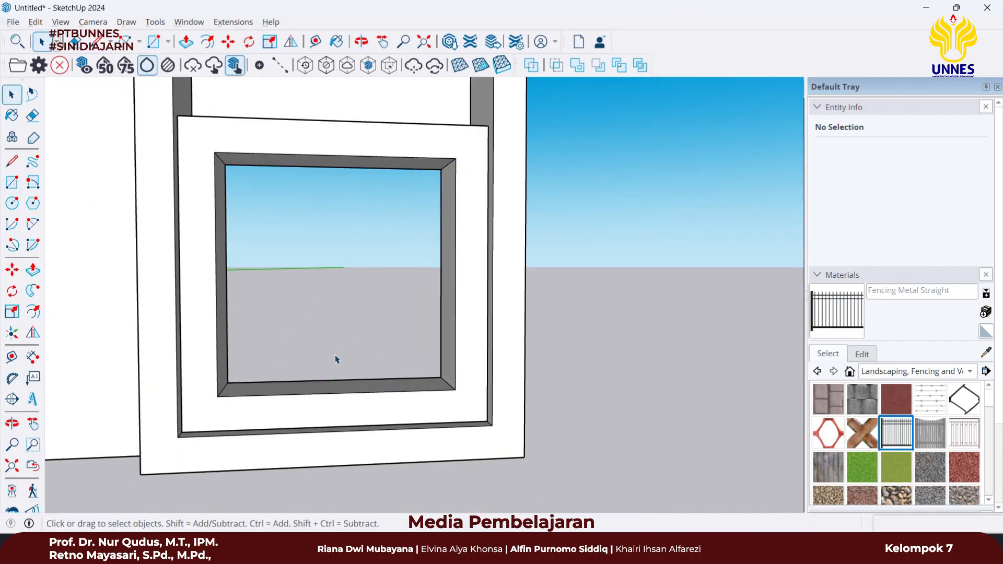
- Draw a rectangle about 35 by 35 cm across the opening at mid-depth, between the midpoints of diagonally opposite inner corner edges
middle_click_drag(336, 358, 258, 402)
key("r")
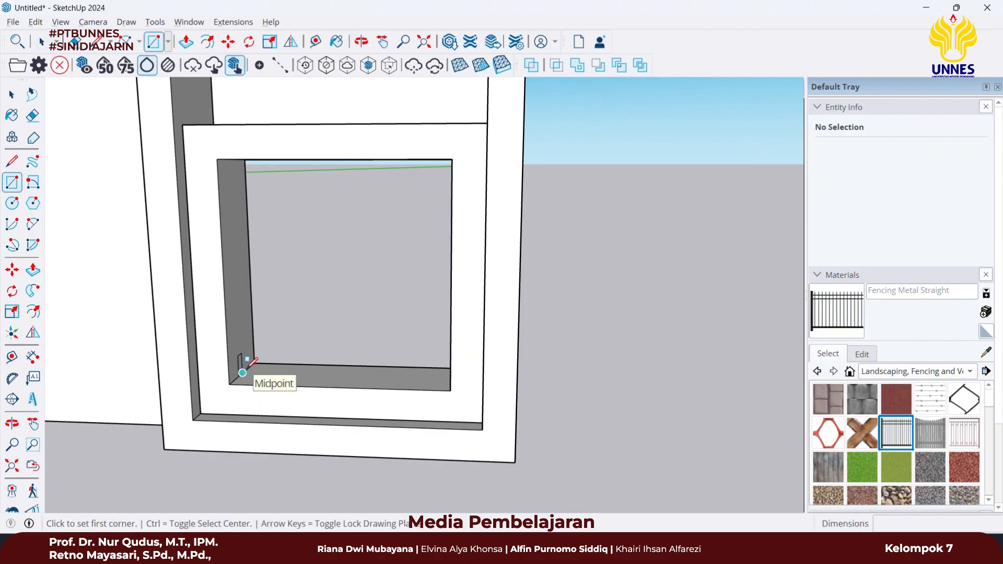
left_click(242, 373)
middle_click_drag(389, 234, 447, 168)
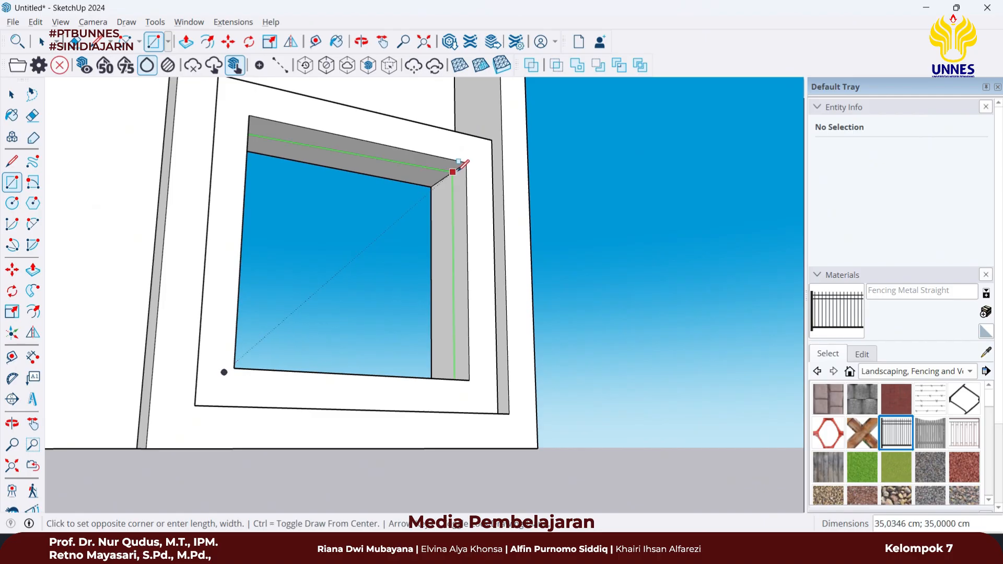
left_click(459, 166)
middle_click_drag(459, 166, 180, 386)
middle_click_drag(410, 265, 607, 212)
scroll(485, 246, "up", 2)
scroll(486, 247, "down", 2)
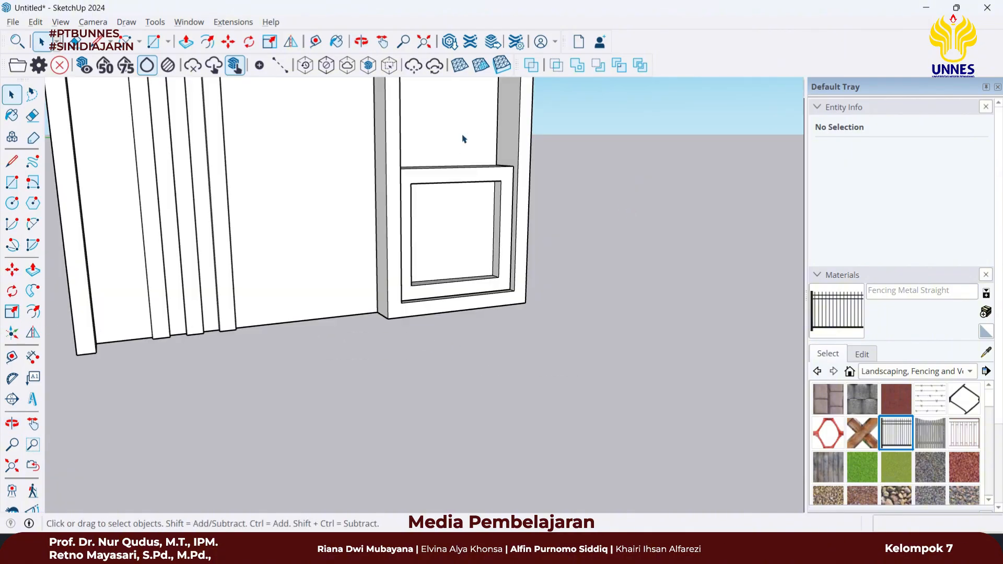
- Try to copy the side panel's tall upper face, starting from its lower inner corner
middle_click_drag(463, 139, 398, 251)
left_click(398, 251)
middle_click_drag(587, 275, 400, 310)
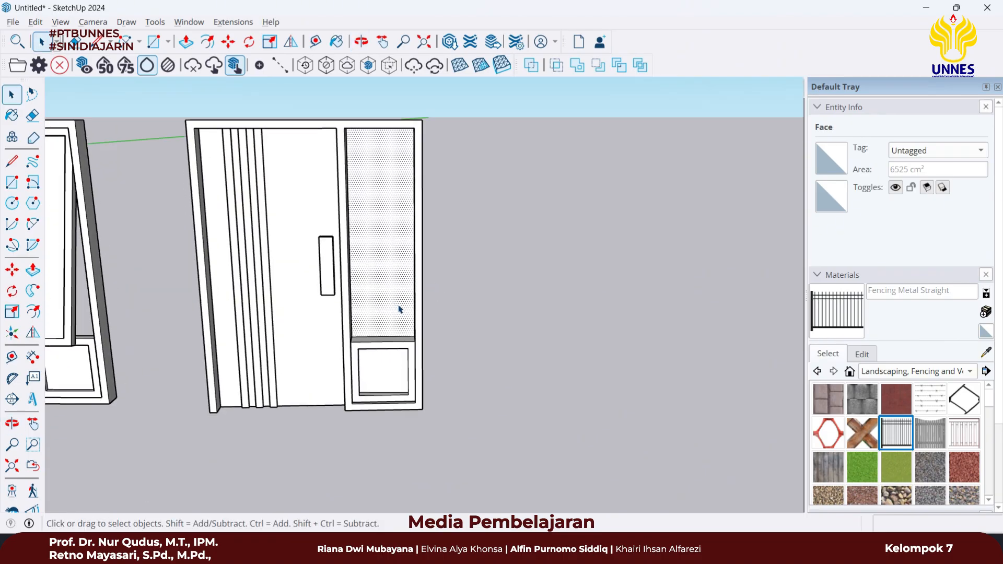
scroll(399, 310, "up", 3)
key("m")
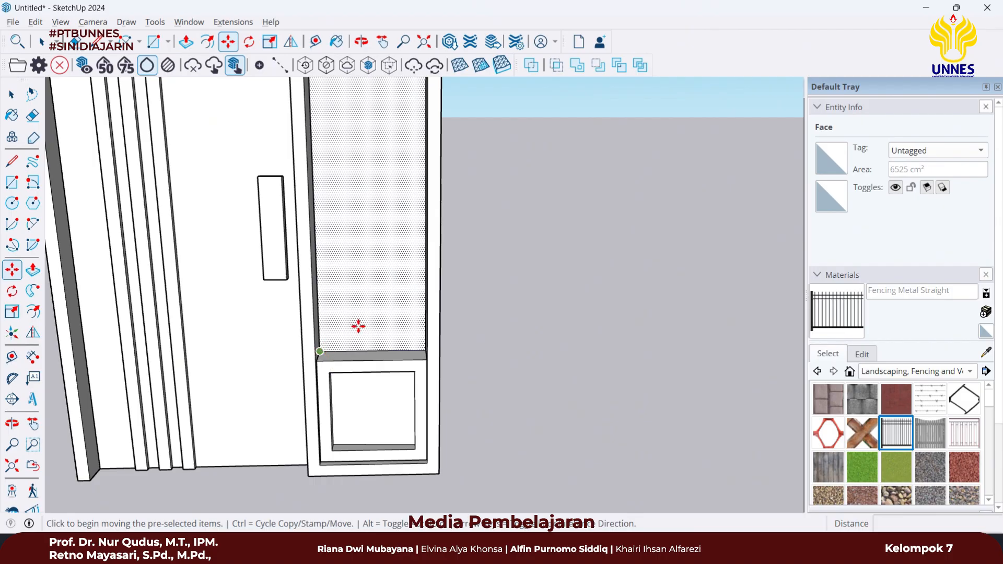
middle_click_drag(358, 326, 287, 336)
scroll(395, 174, "down", 3)
scroll(376, 306, "up", 4)
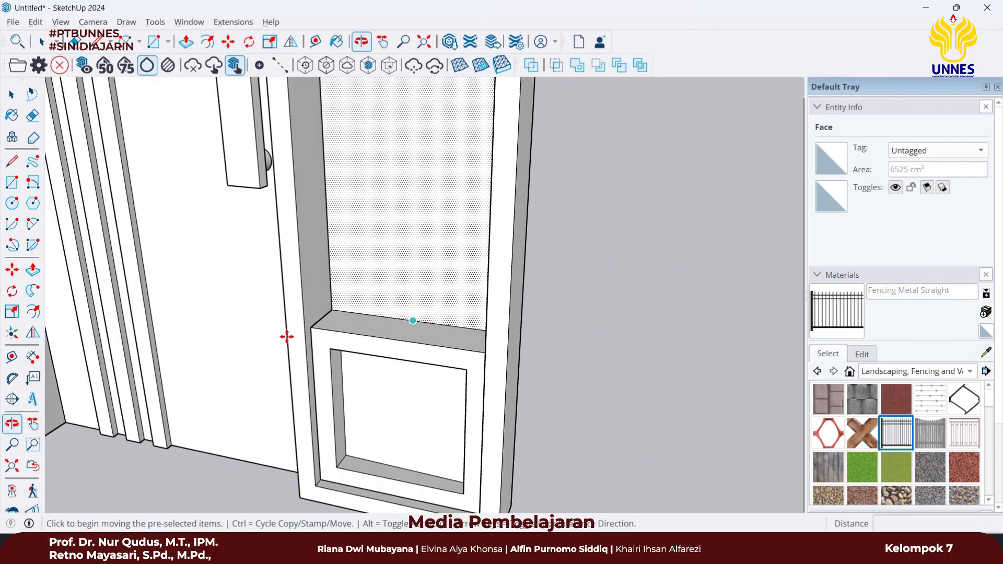
left_click(333, 309)
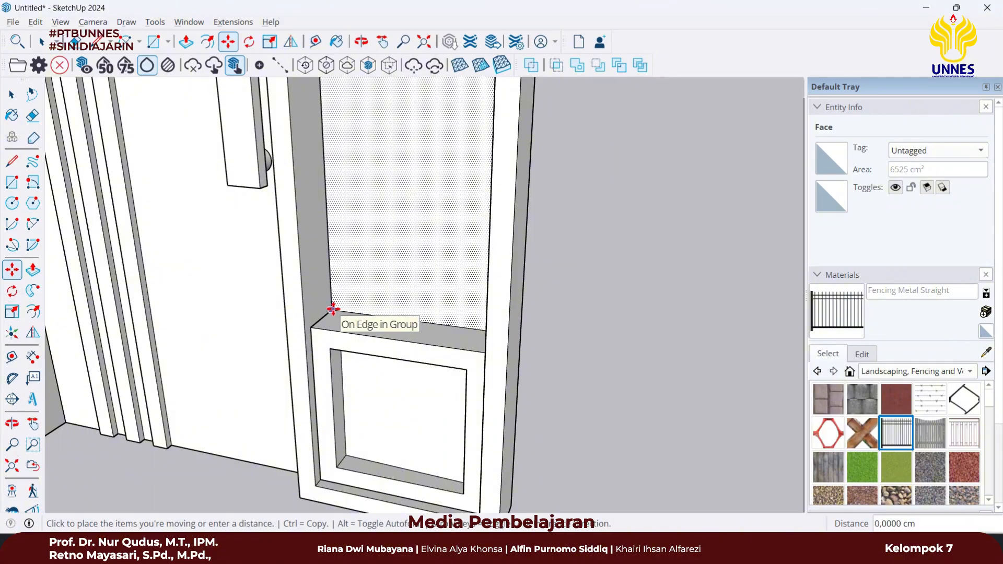
key("ctrl")
left_click(329, 309)
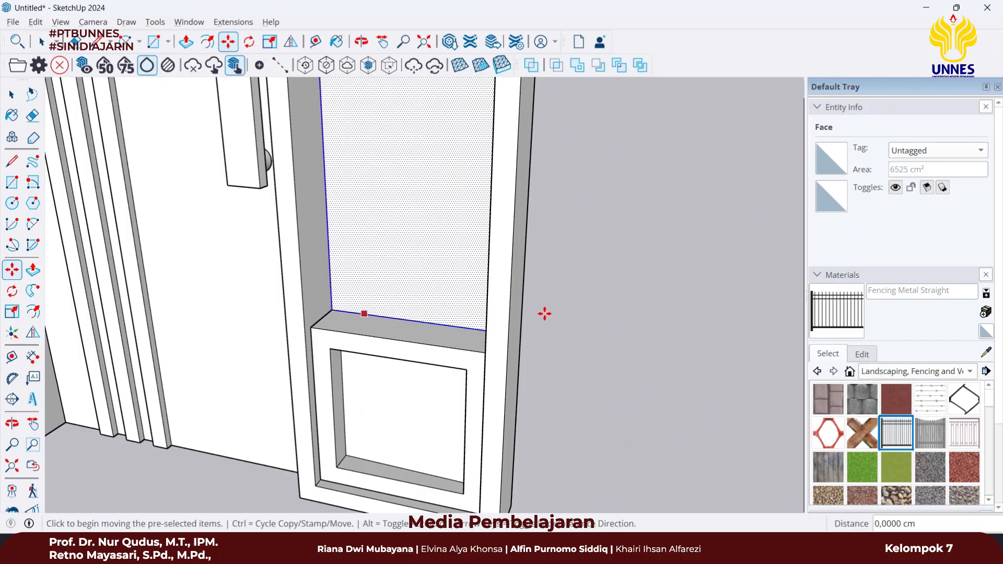
scroll(574, 324, "down", 4)
key("space")
- Copy the side panel's tall upper face by its lower corner to an empty spot beside the door
left_click(434, 313)
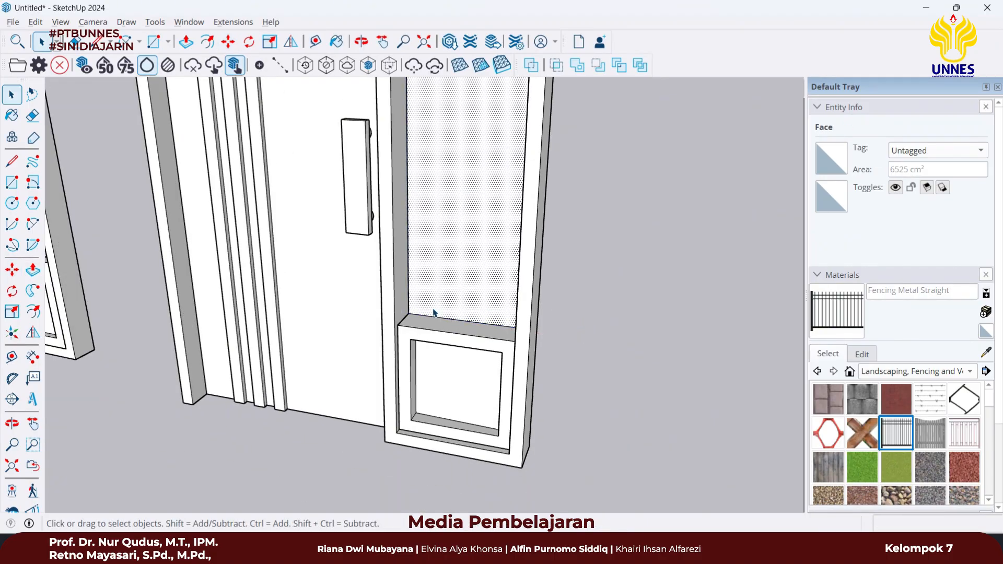
key("m")
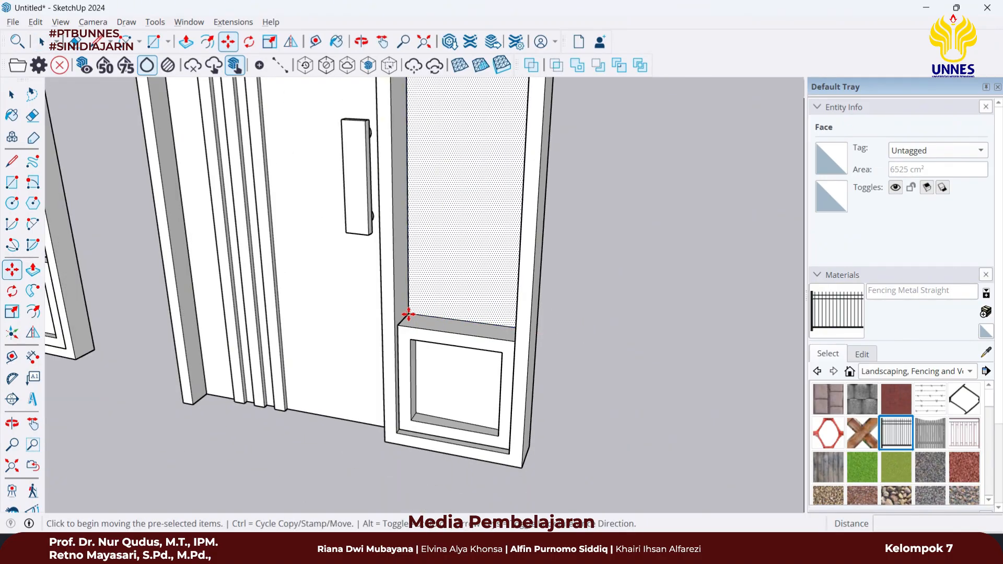
left_click(408, 314)
key("ctrl")
scroll(714, 347, "down", 3)
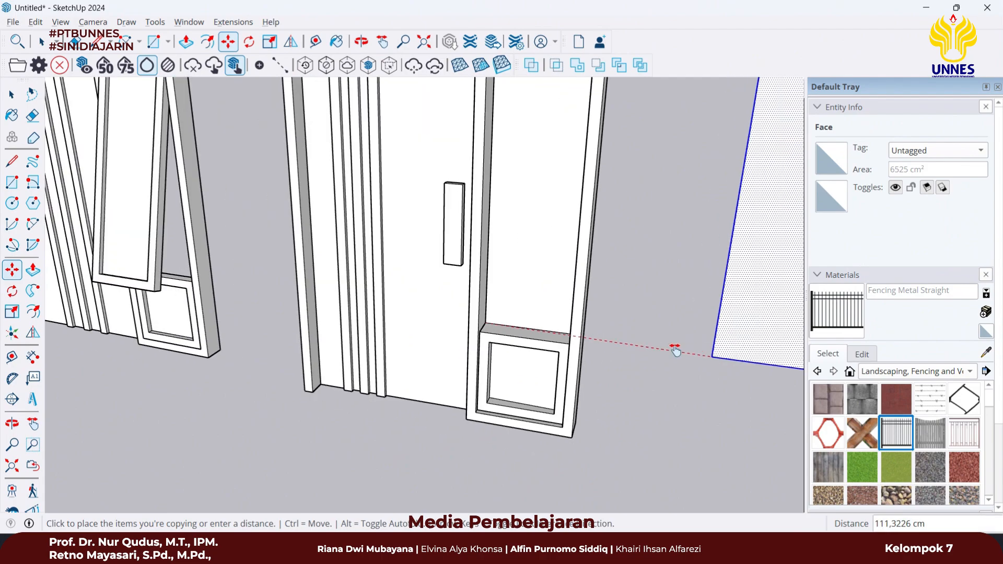
middle_click_drag(676, 349, 517, 303, "shift")
left_click(461, 347)
scroll(462, 347, "down", 4)
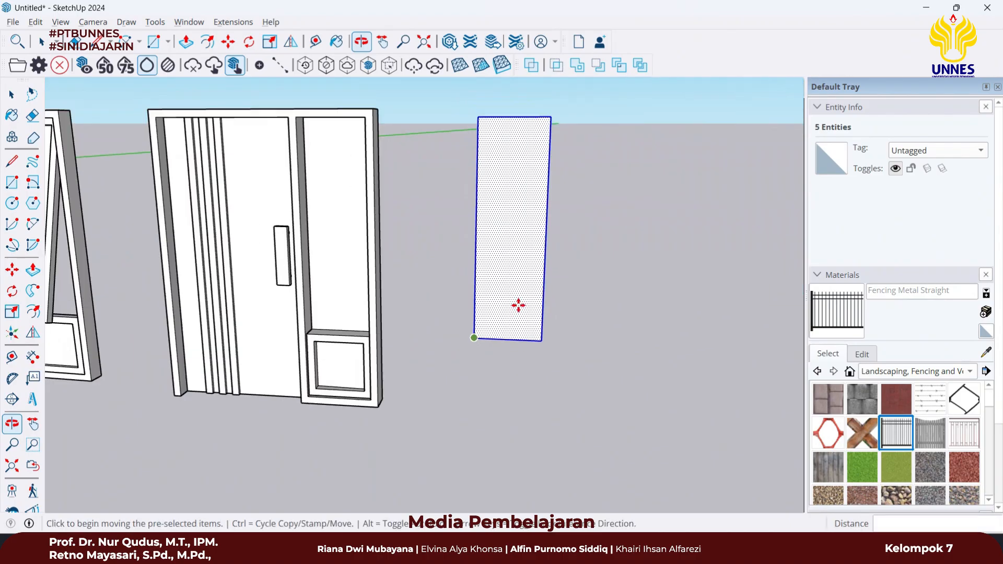
- Offset the edges of the copied tall face 5 cm inward
key("space")
scroll(578, 251, "up", 4)
scroll(541, 271, "down", 3)
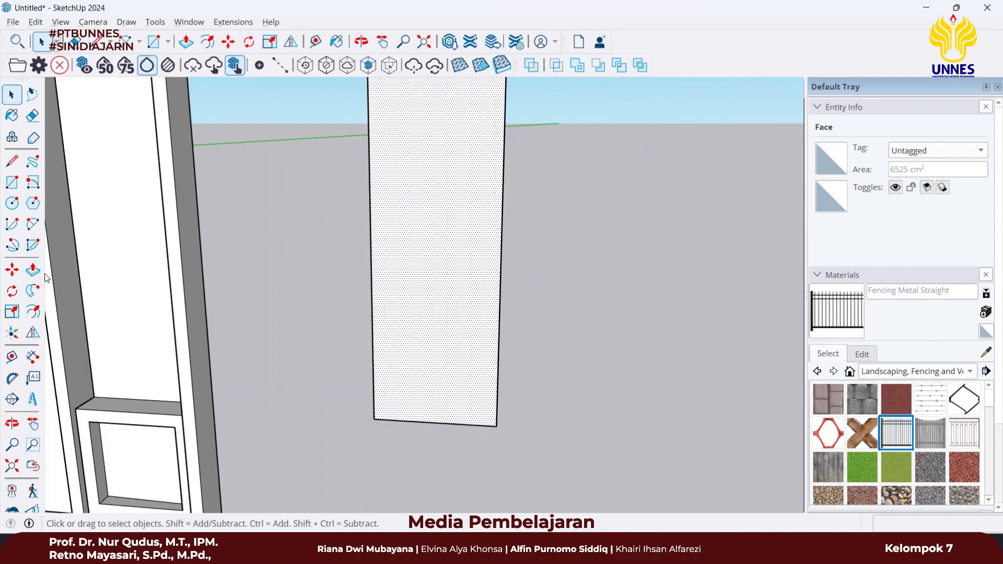
left_click(34, 311)
left_click(418, 259)
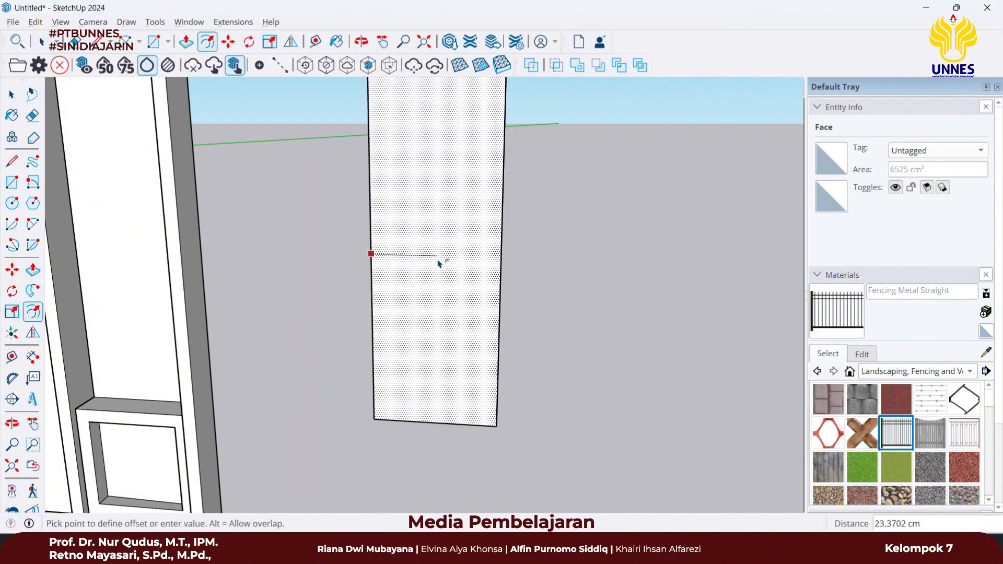
type("5")
key("space")
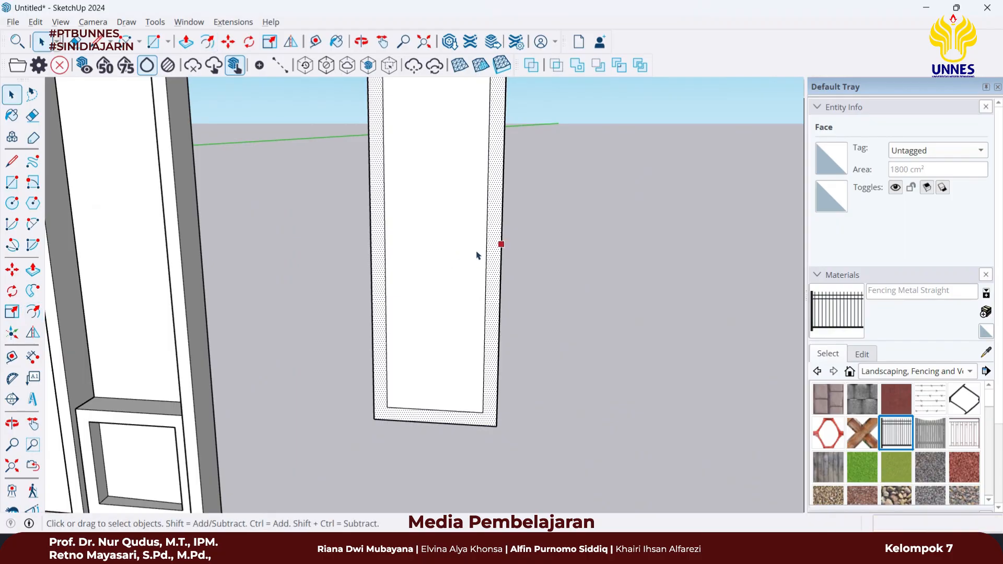
- Push/Pull the border of the copied panel 5 cm outward to form a frame
middle_click_drag(499, 254, 450, 262)
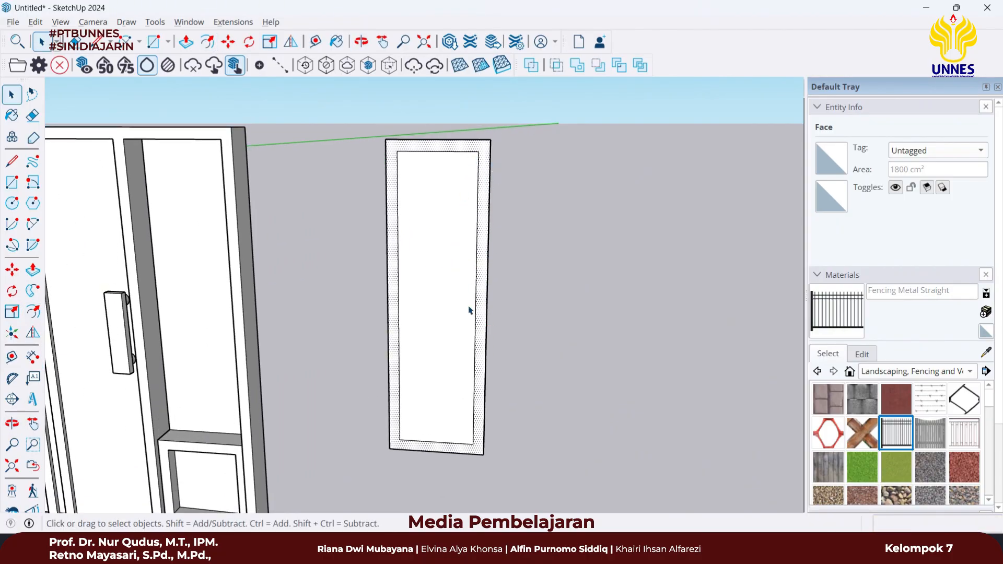
middle_click_drag(469, 310, 442, 331)
key("p")
left_click(444, 307)
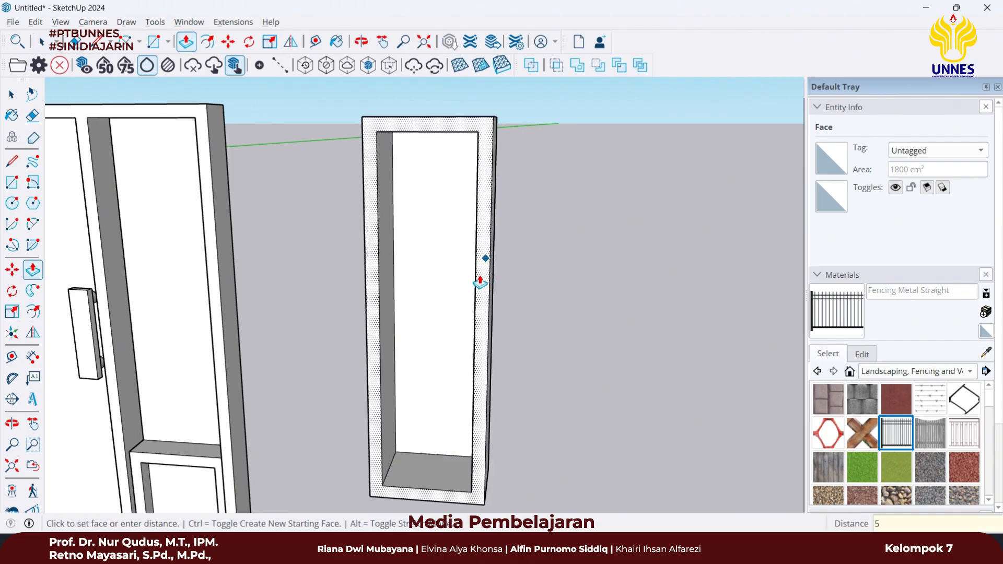
type("5")
key("Return")
key("space")
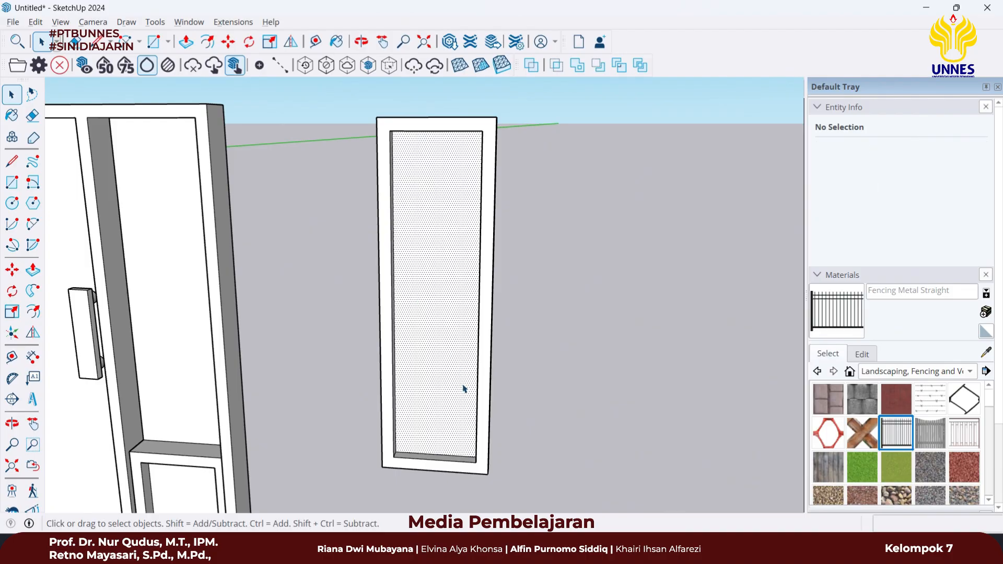
- Group all the geometry of the separate window frame, leaving out its inner pane face
left_click(440, 441)
scroll(438, 448, "up", 2)
middle_click_drag(494, 433, 387, 465)
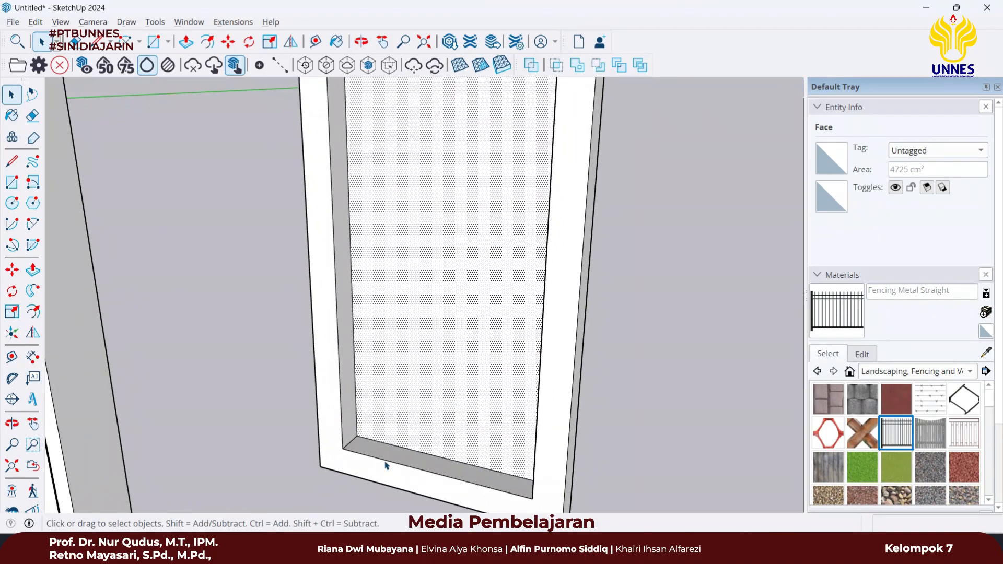
triple_click(343, 438)
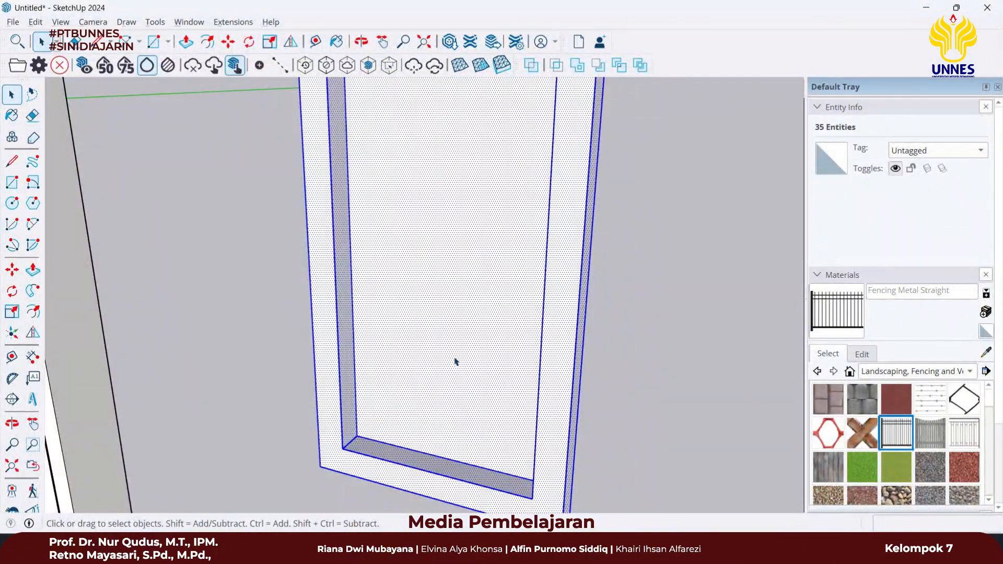
left_click(479, 277, "shift")
right_click(331, 340)
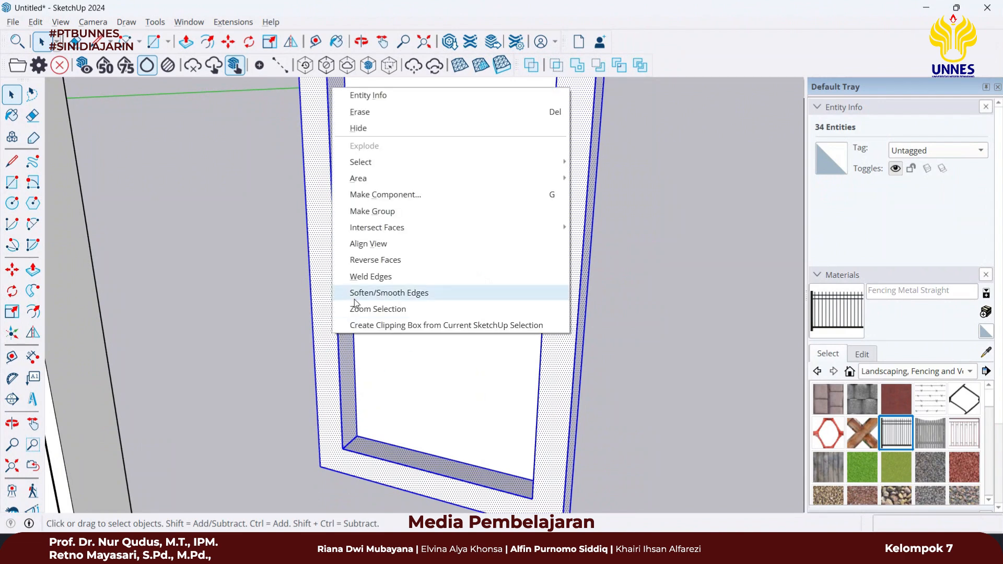
left_click(360, 212)
- Move the loose pane face 2.5 cm forward to the middle of the frame's depth
left_click(427, 287)
scroll(376, 413, "up", 4)
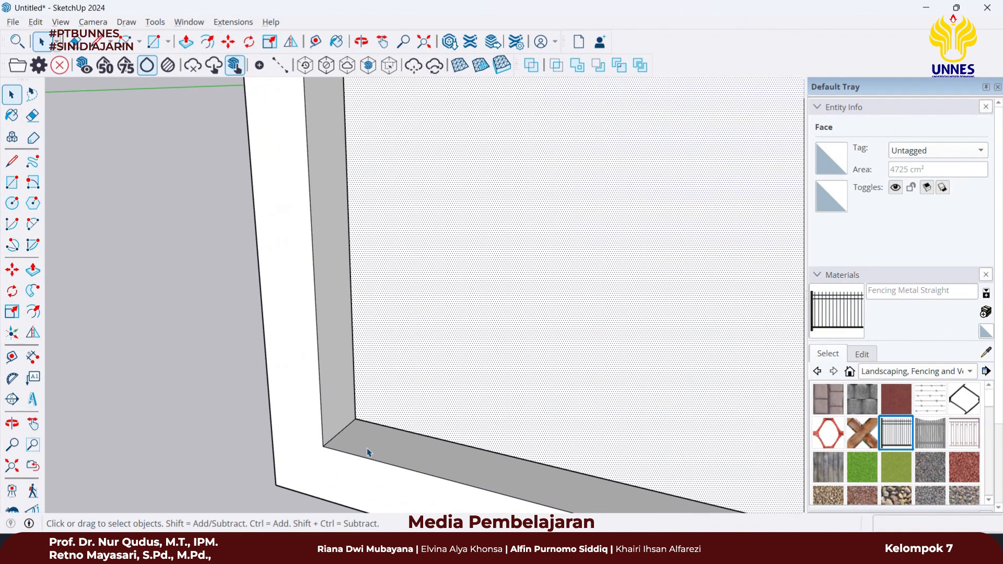
key("m")
left_click(357, 418)
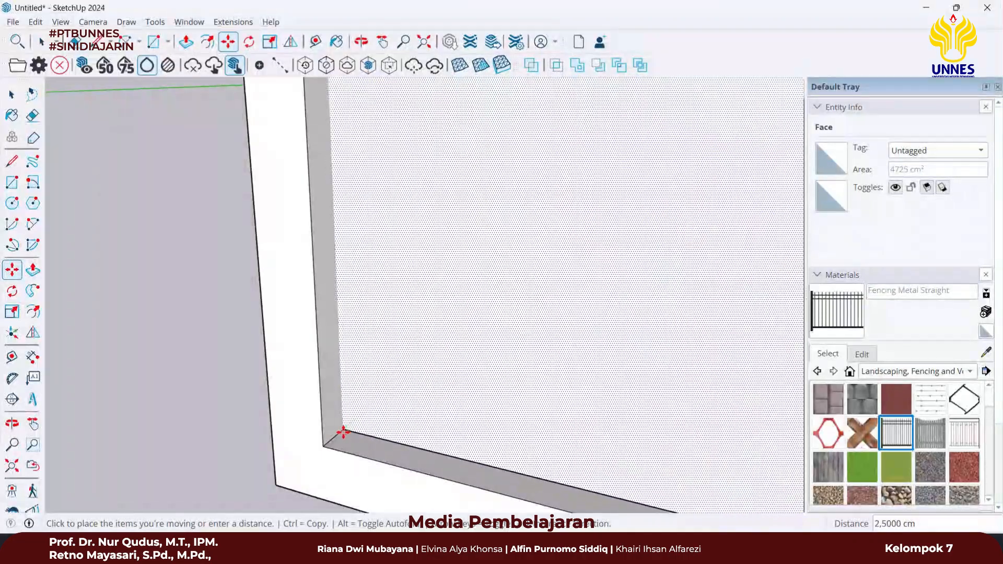
type("2,5")
key("Return")
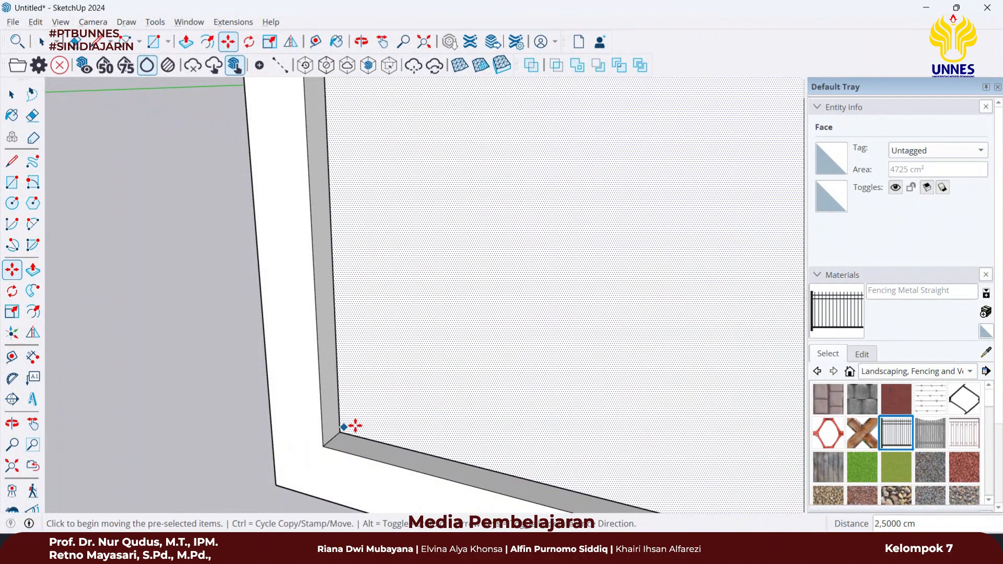
scroll(393, 398, "down", 5)
key("space")
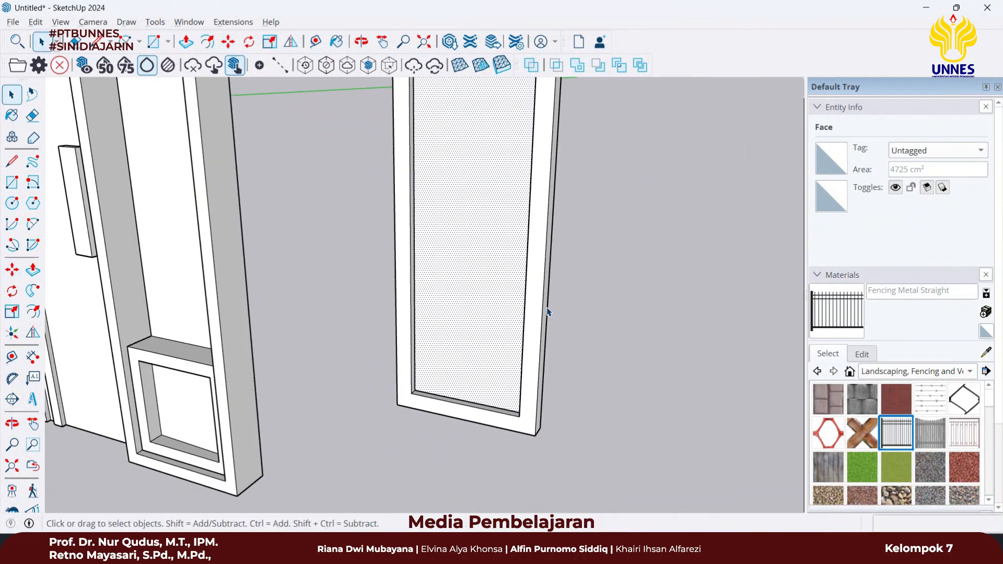
- Rotate the window frame and its pane together by 15 degrees about the frame's lower end to tilt it
middle_click_drag(547, 312, 541, 338)
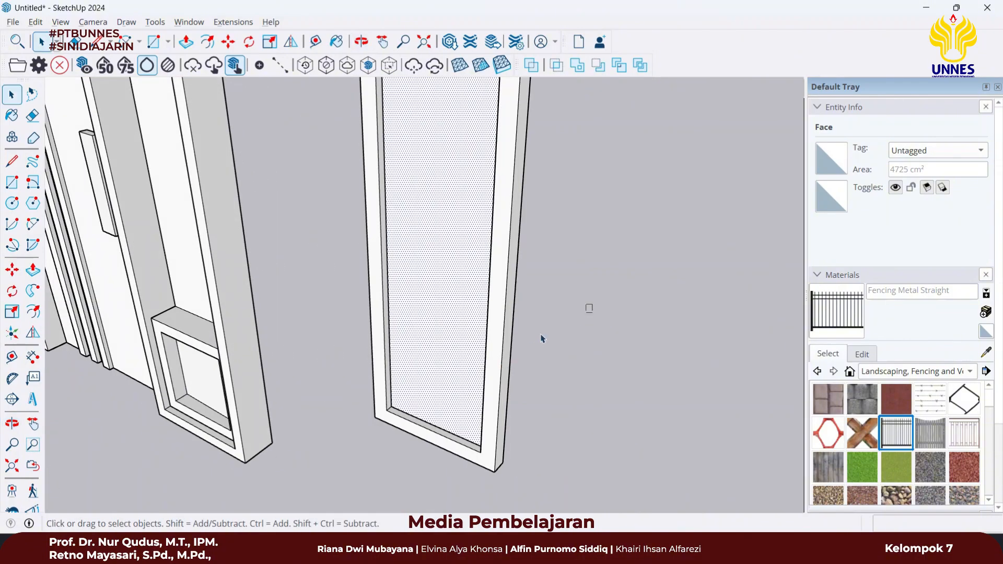
left_click_drag(540, 335, 461, 423)
scroll(465, 423, "down", 3)
middle_click_drag(553, 365, 464, 358)
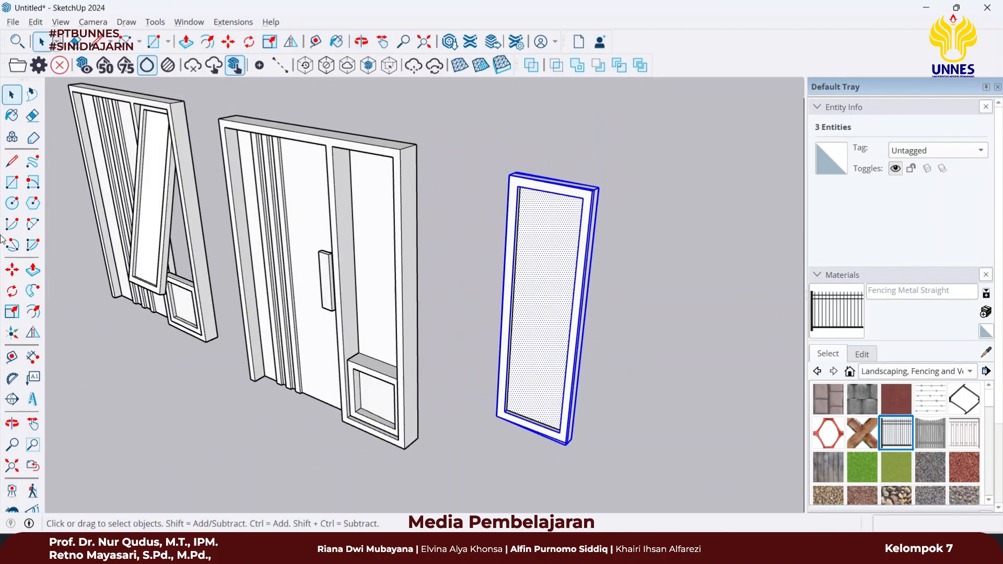
left_click(18, 299)
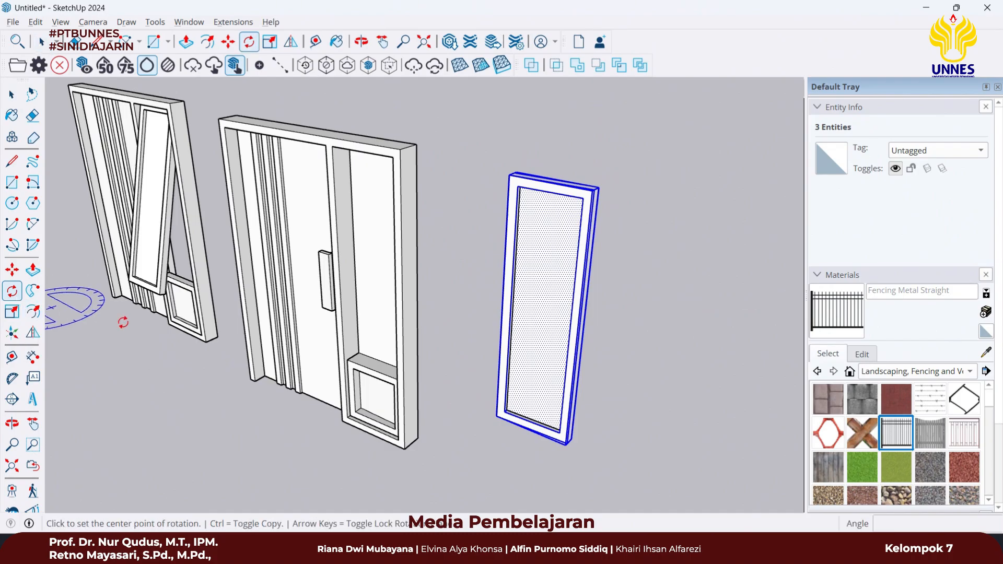
middle_click_drag(599, 465, 410, 441)
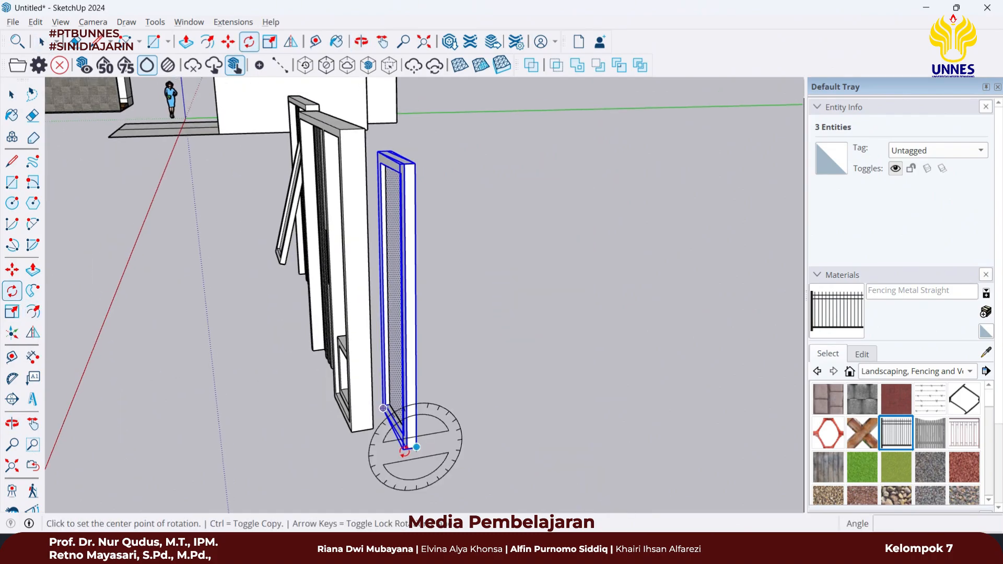
scroll(408, 450, "up", 2)
scroll(408, 450, "up", 2)
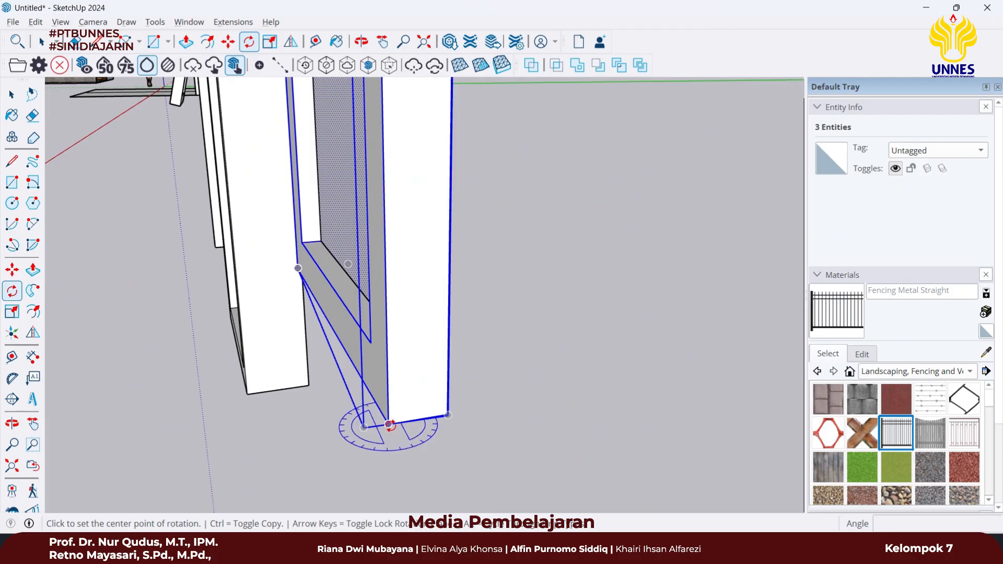
middle_click_drag(390, 424, 330, 385)
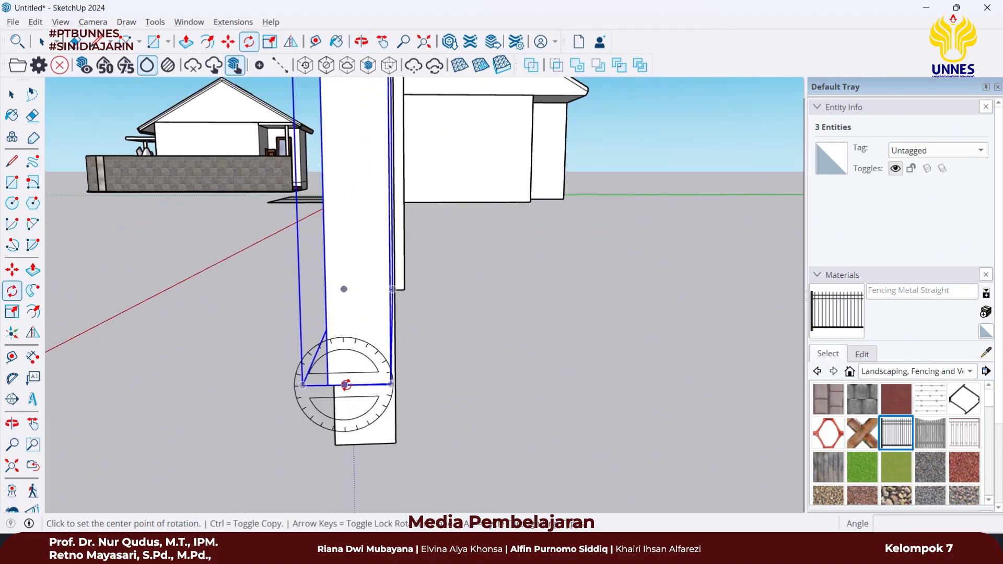
left_click(348, 385)
left_click(466, 383)
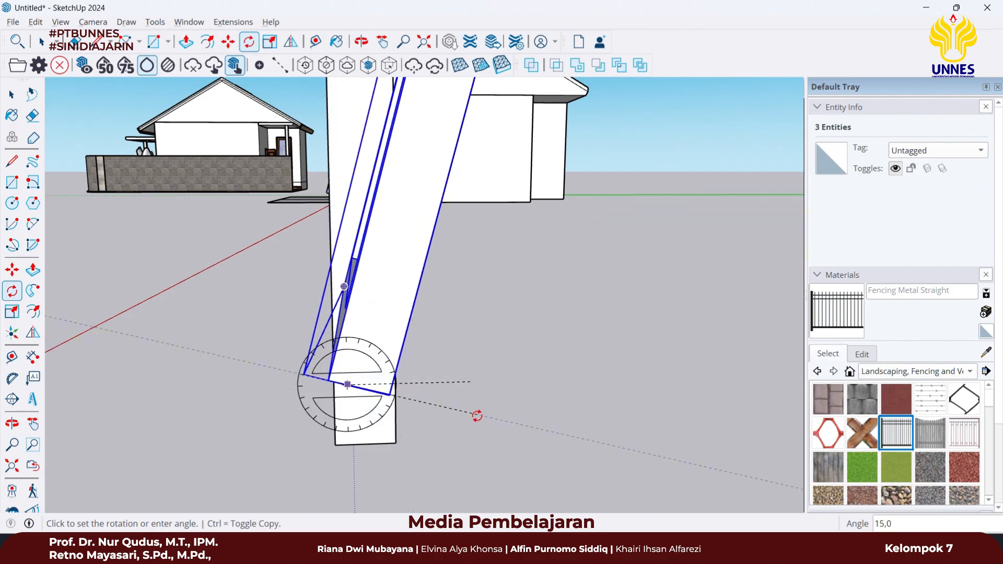
left_click(477, 416)
key("space")
scroll(470, 392, "down", 1)
left_click(476, 360)
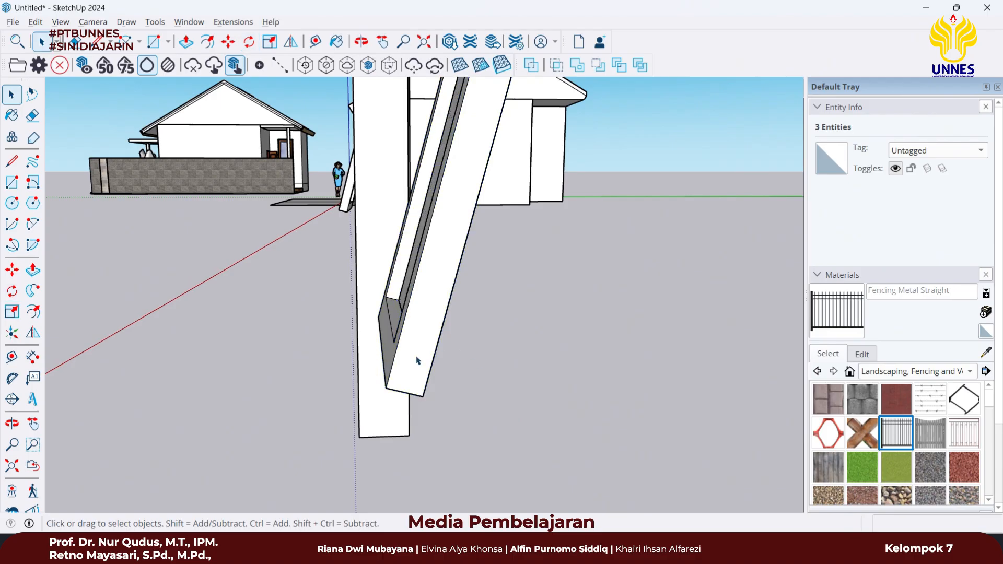
- Combine the tilted frame and its pane into a single group
middle_click_drag(417, 360, 486, 463)
left_click(559, 284)
triple_click(503, 340)
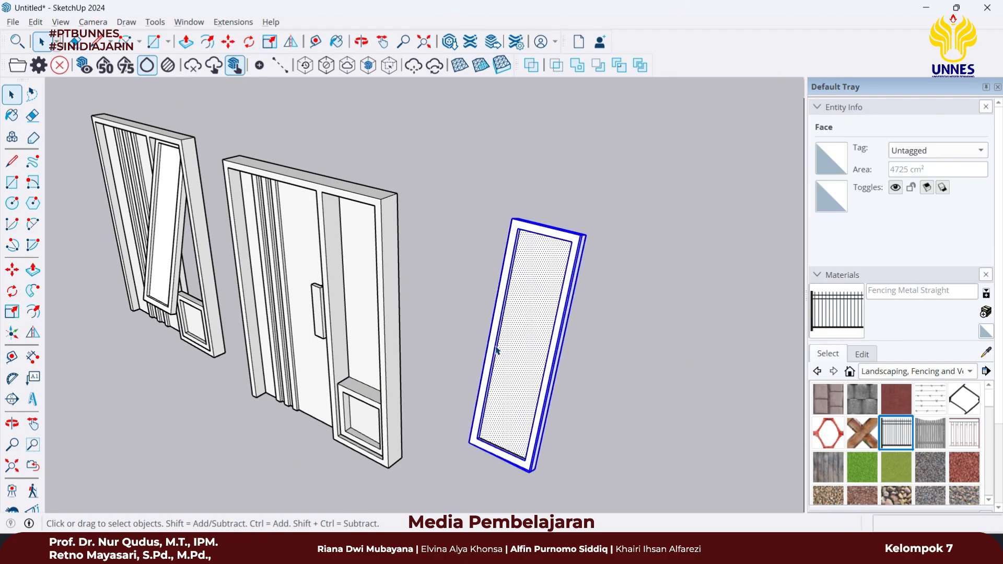
right_click(536, 283)
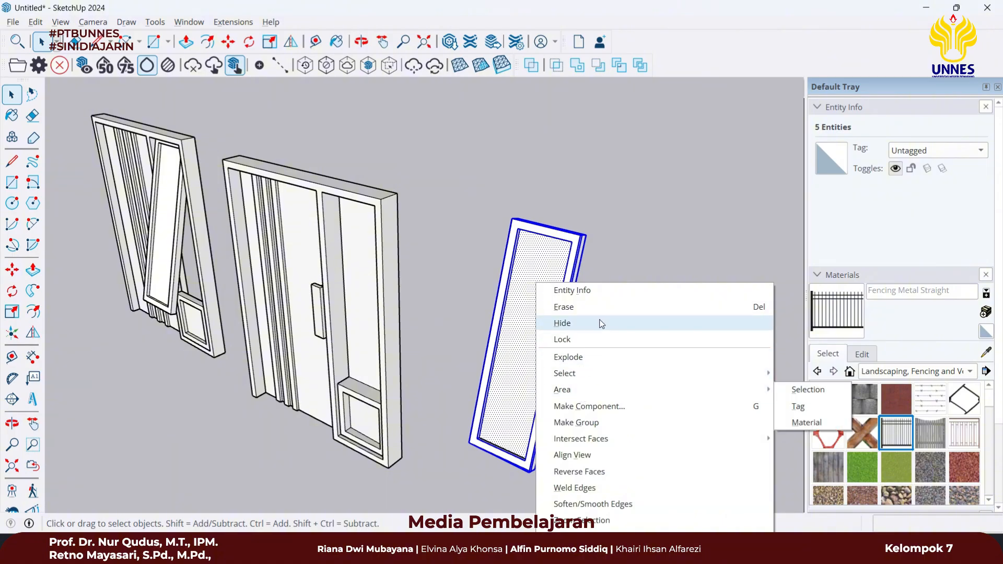
left_click(604, 418)
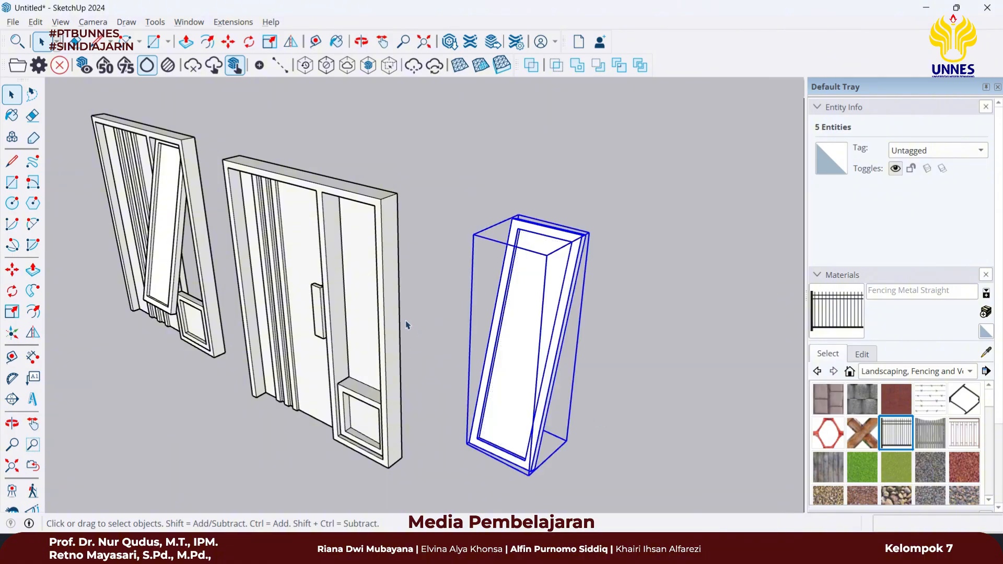
left_click(433, 307)
- Delete the tall face above the square pane in the door's side panel to leave an opening
middle_click_drag(433, 306, 409, 272)
left_click(427, 195)
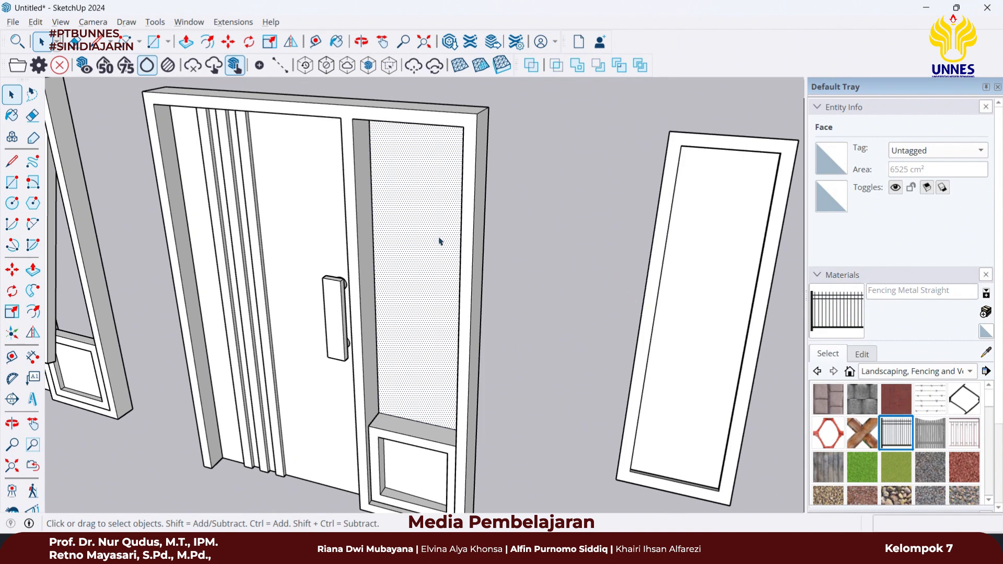
key("Delete")
scroll(575, 256, "down", 4)
middle_click_drag(590, 264, 677, 261)
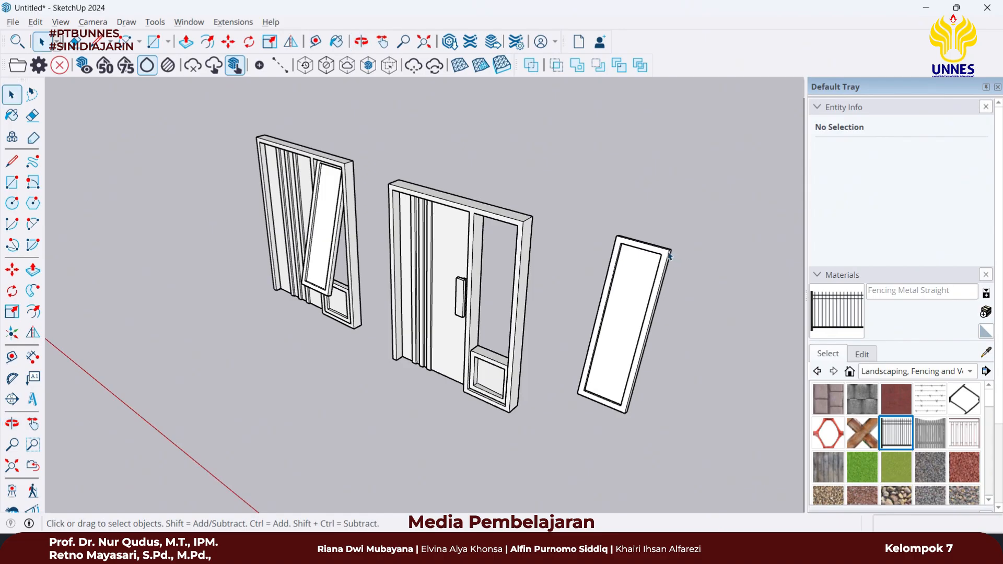
- Move the tilted window group by its upper corner into the matching upper corner of the opening above the door's square pane
left_click(670, 256)
key("m")
scroll(634, 241, "up", 3)
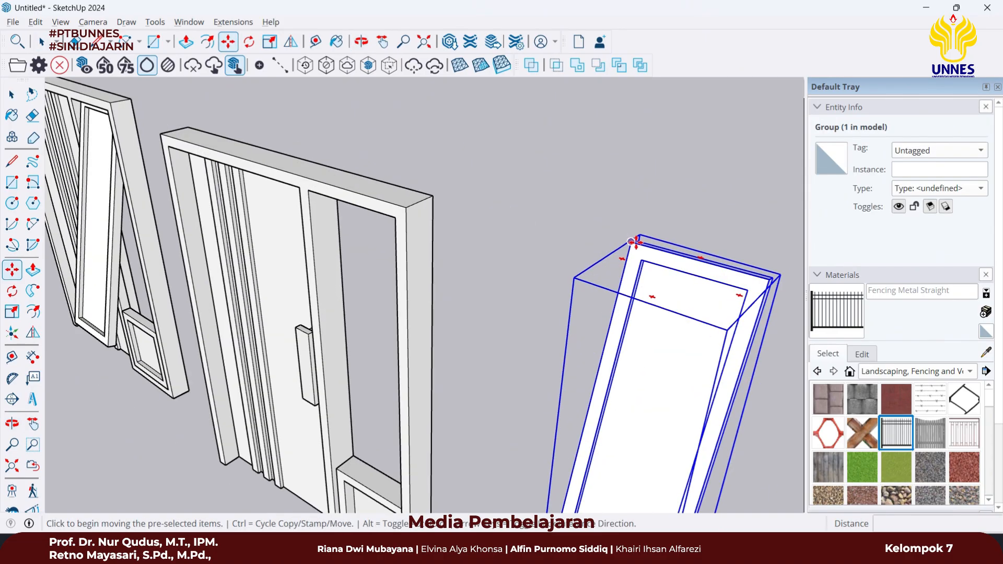
left_click(635, 241)
scroll(319, 199, "up", 4)
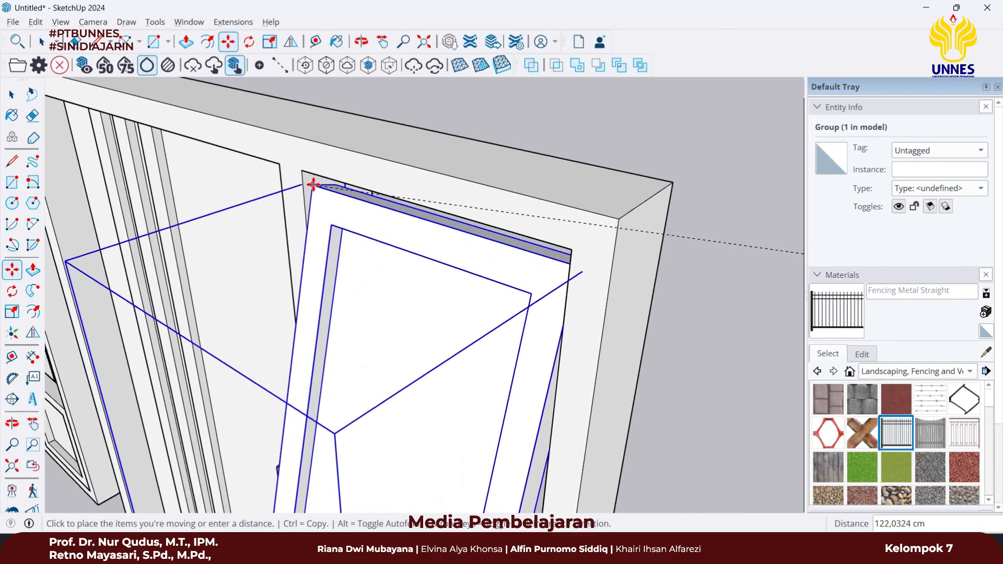
middle_click_drag(313, 185, 326, 100)
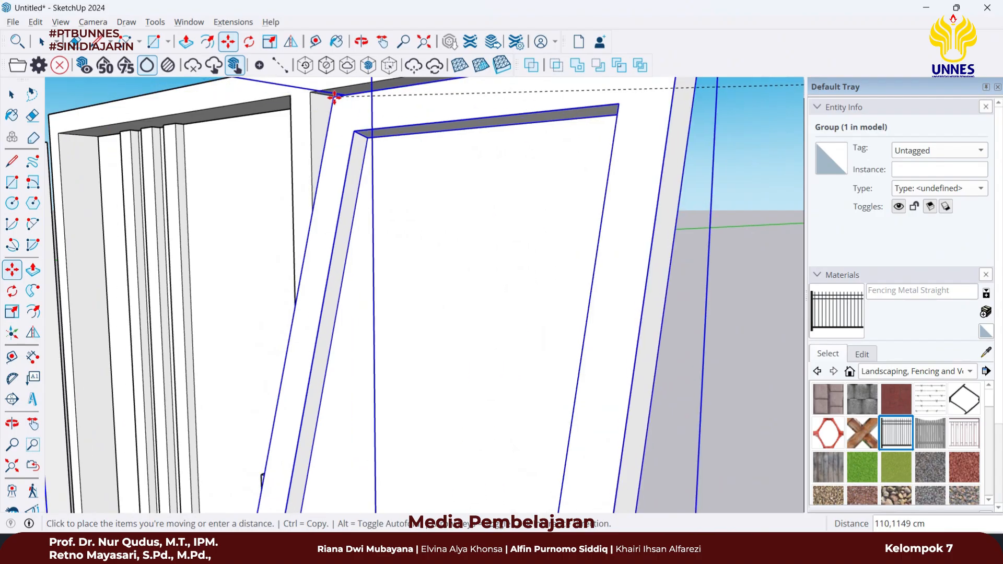
left_click(314, 94)
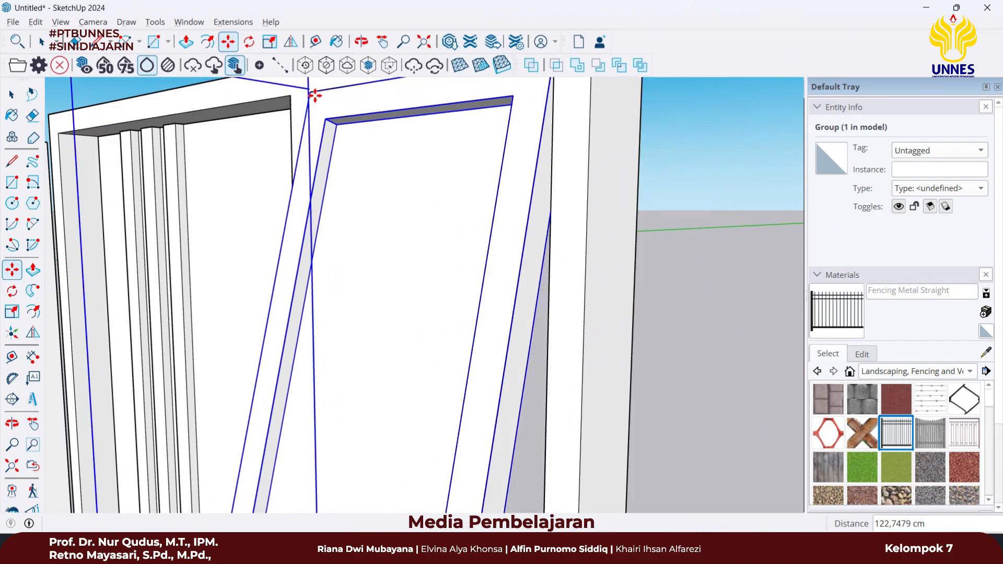
scroll(374, 169, "down", 2)
key("space")
left_click(612, 239)
scroll(506, 264, "down", 8)
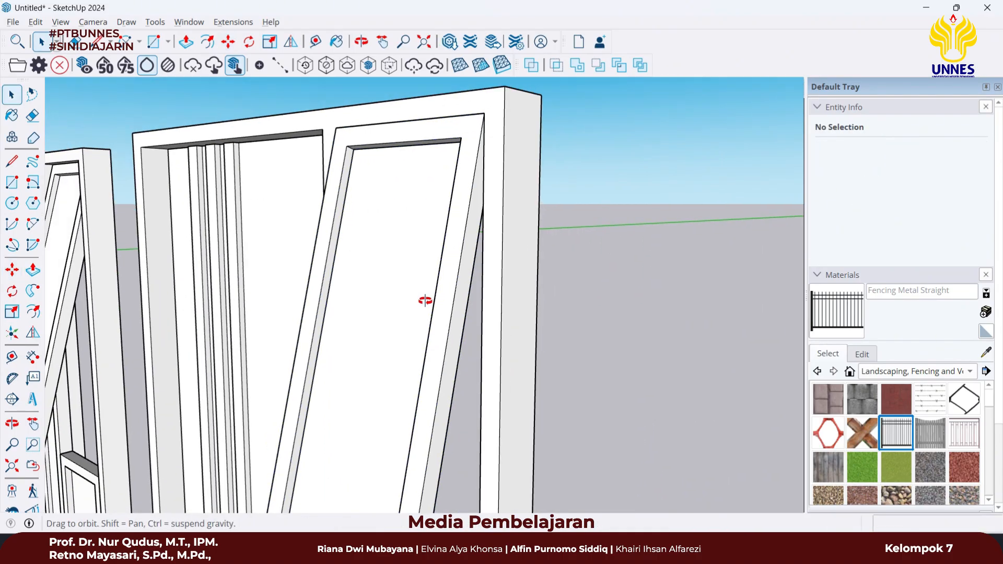
- Examine the assembled door, handle, square pane and tilted window from several angles against the finished door beside it
scroll(628, 386, "up", 3)
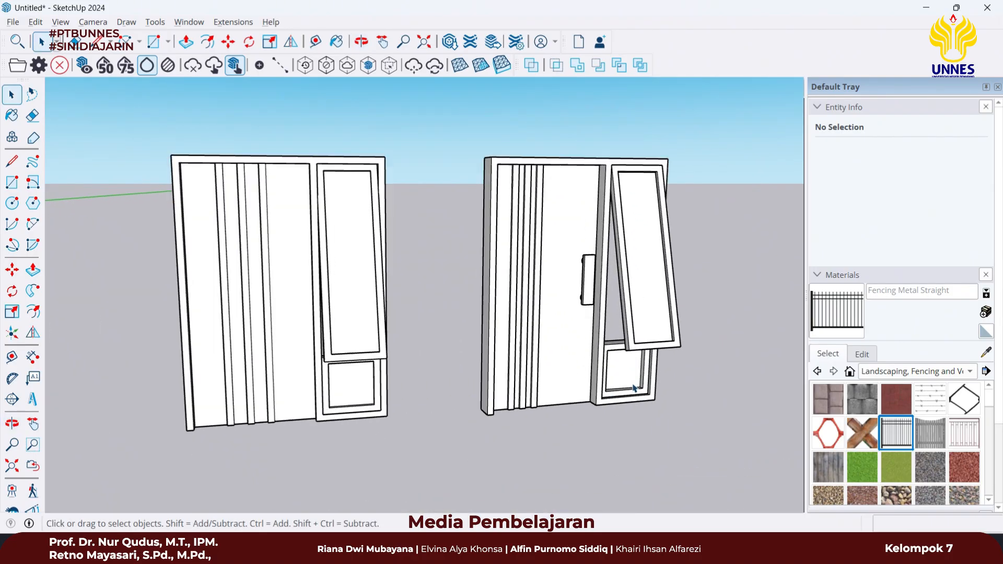
middle_click_drag(632, 385, 656, 376)
scroll(531, 385, "up", 5)
scroll(491, 325, "down", 2)
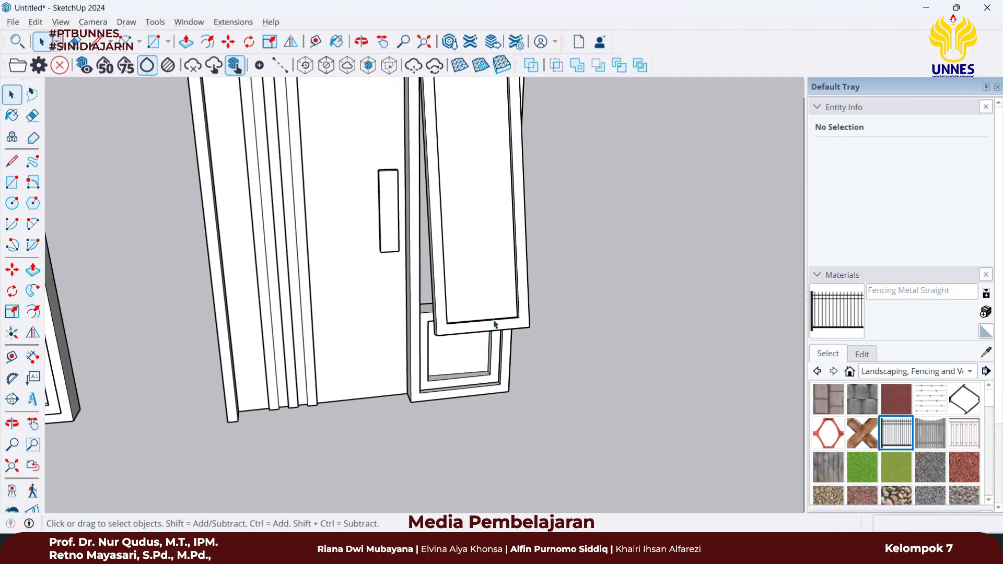
middle_click_drag(496, 324, 543, 306)
scroll(544, 307, "down", 1)
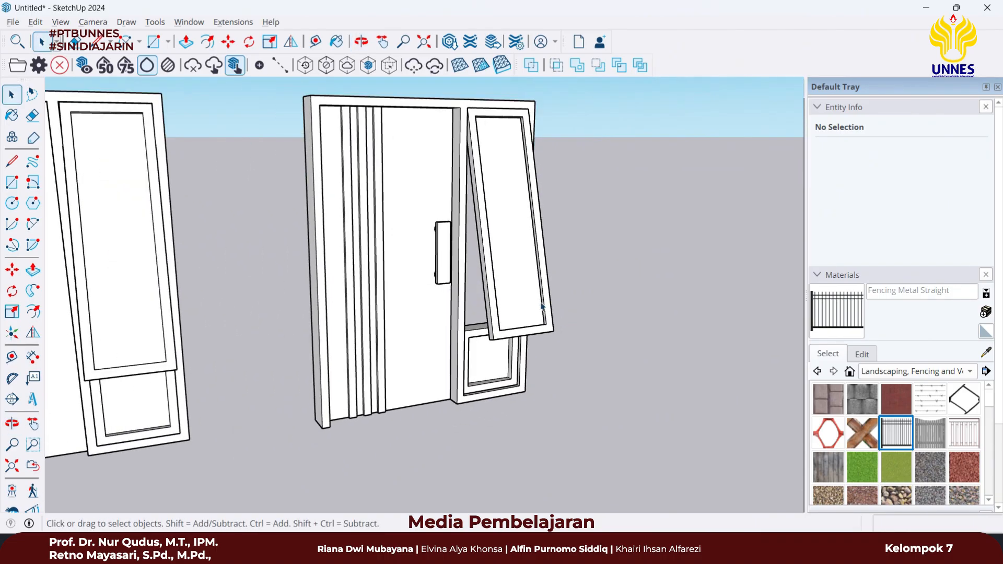
scroll(465, 302, "up", 2)
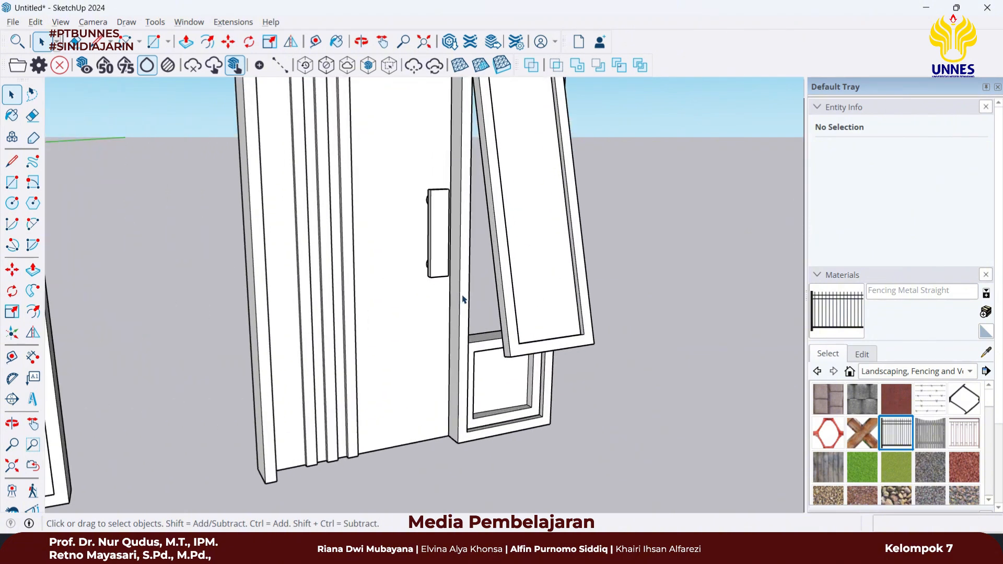
middle_click_drag(463, 299, 432, 287)
scroll(455, 251, "up", 2)
scroll(468, 231, "down", 1)
scroll(432, 272, "up", 2)
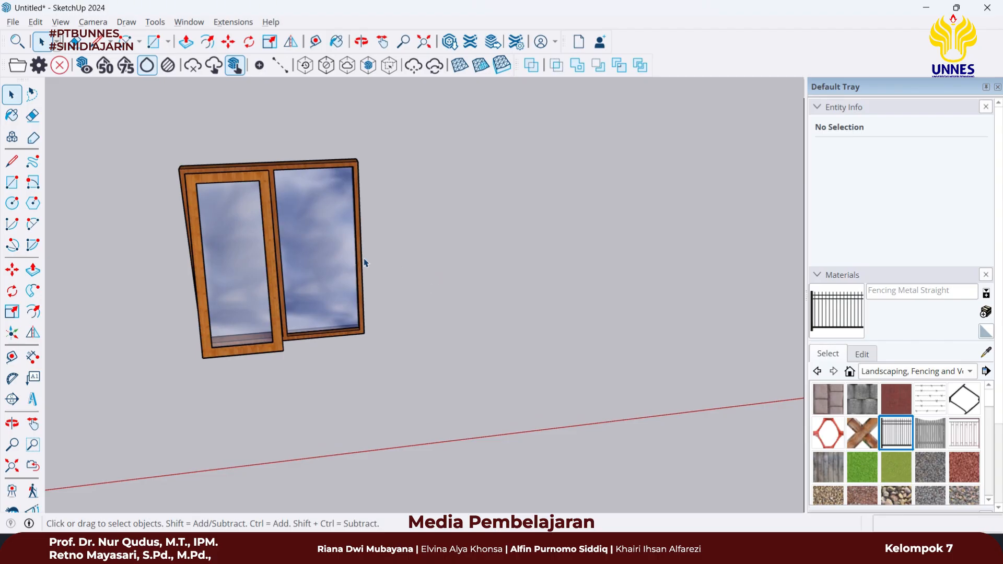
- Draw a rectangle over the front of the finished wooden window, from its outer upper corner to the opposite lower corner
middle_click_drag(324, 232, 369, 324)
scroll(394, 394, "up", 3)
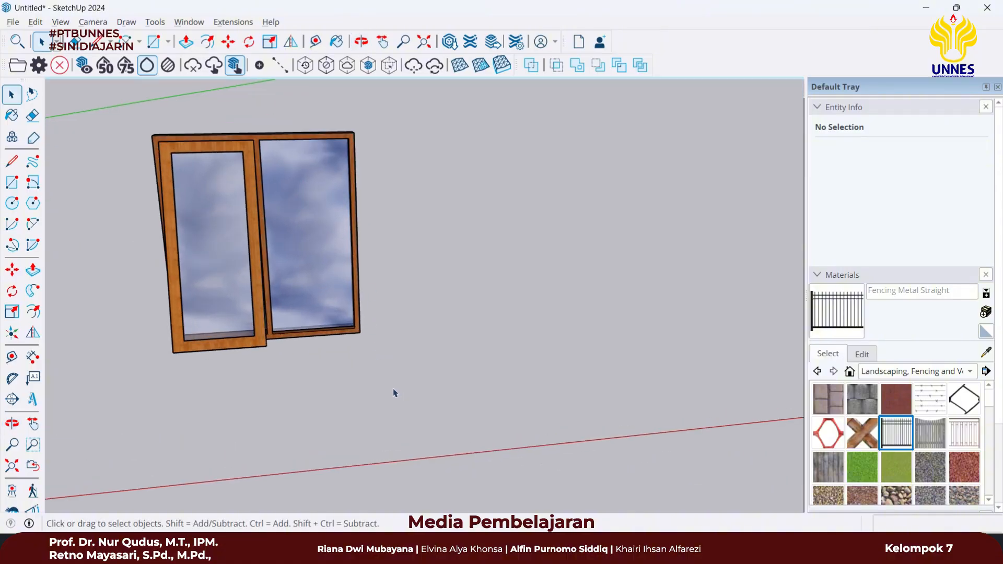
middle_click_drag(291, 246, 327, 241)
key("r")
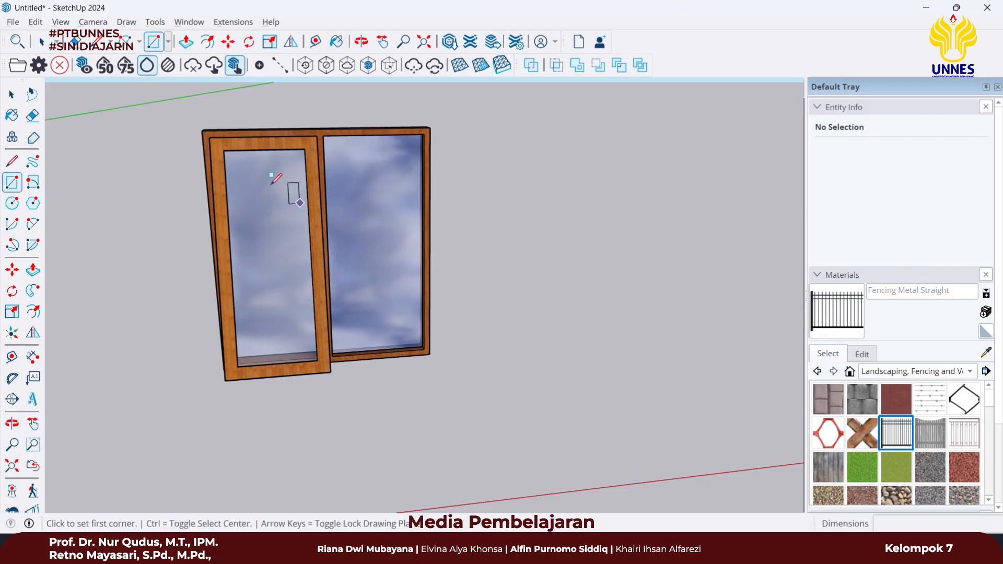
left_click(202, 131)
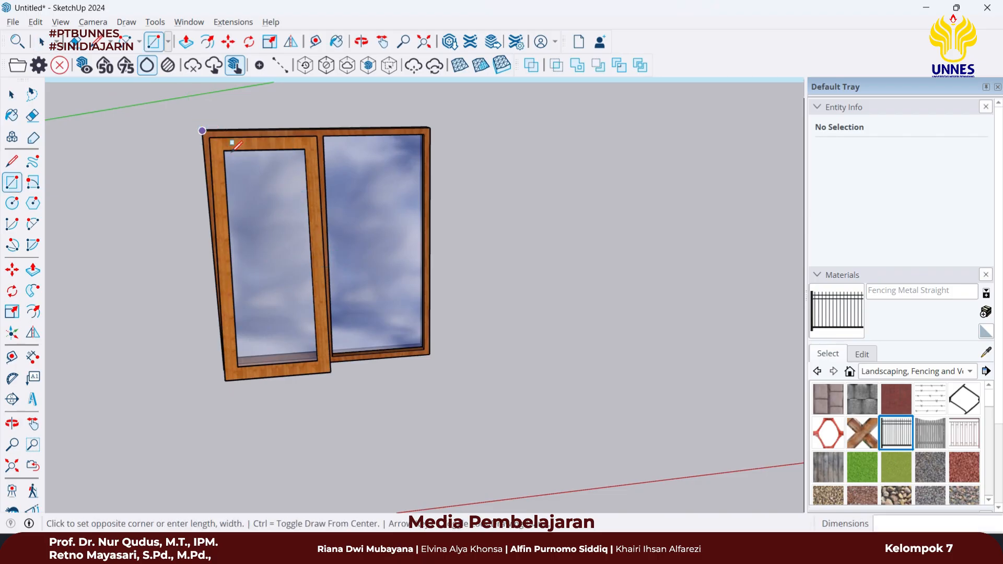
left_click(430, 353)
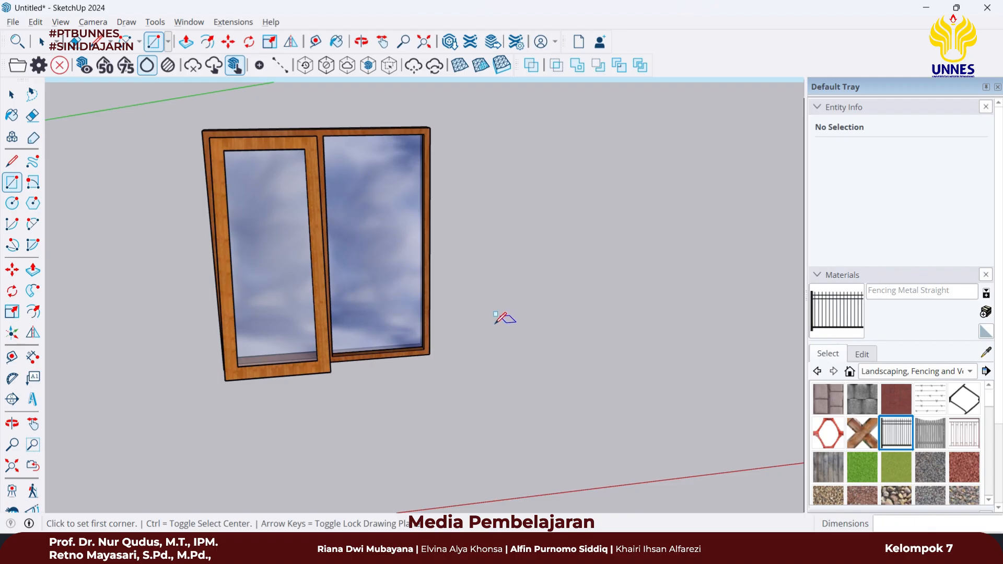
left_click(202, 131)
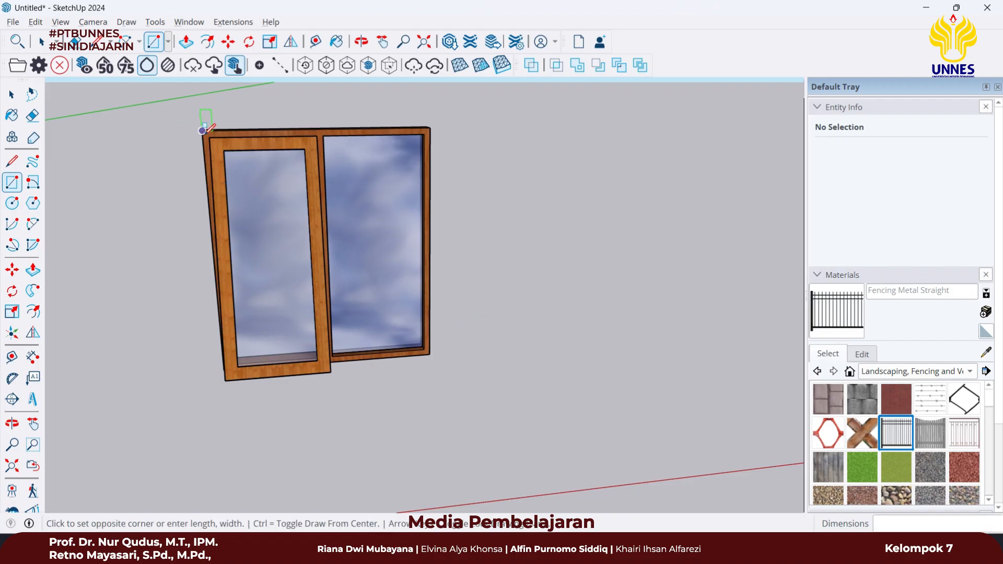
left_click(429, 354)
key("space")
left_click(379, 280)
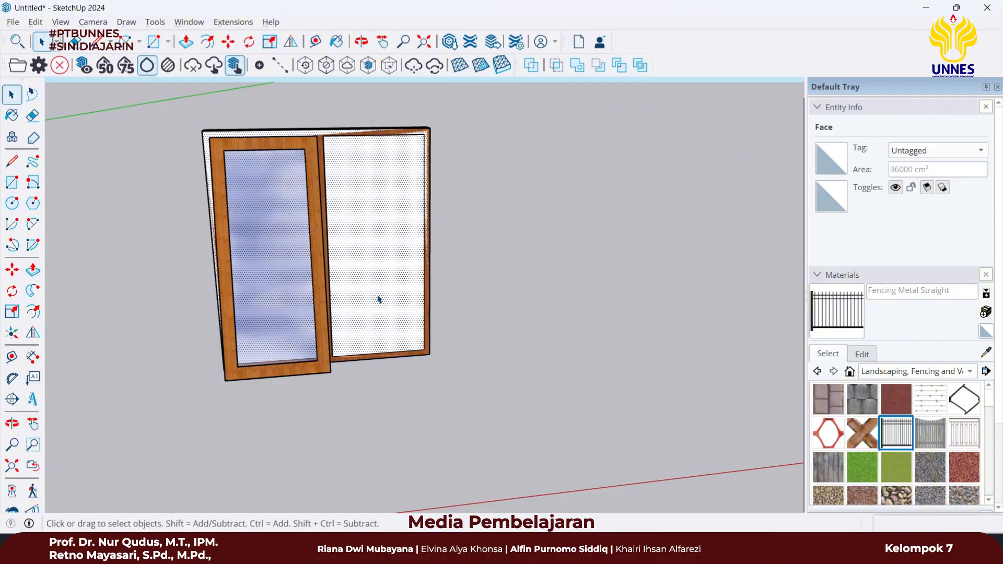
- Move the new rectangular face along the red axis to the empty area beside the wooden window
key("m")
left_click(377, 294)
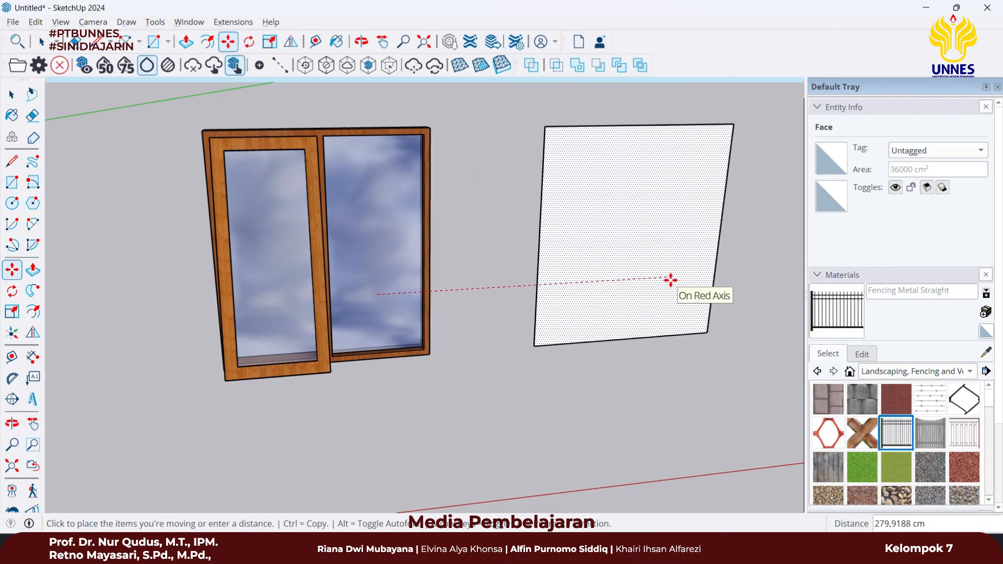
left_click(642, 283)
middle_click_drag(659, 279, 388, 325, "shift")
scroll(444, 316, "up", 2)
left_click(444, 316)
key("space")
left_click(531, 310)
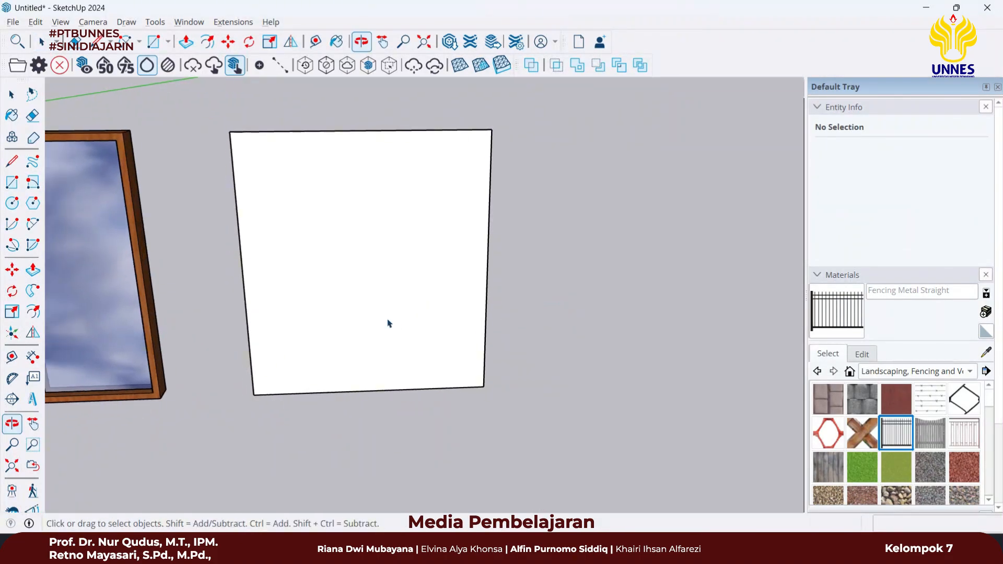
- Offset the rectangle's outline 5 cm inward to form the window's outer frame
left_click(33, 312)
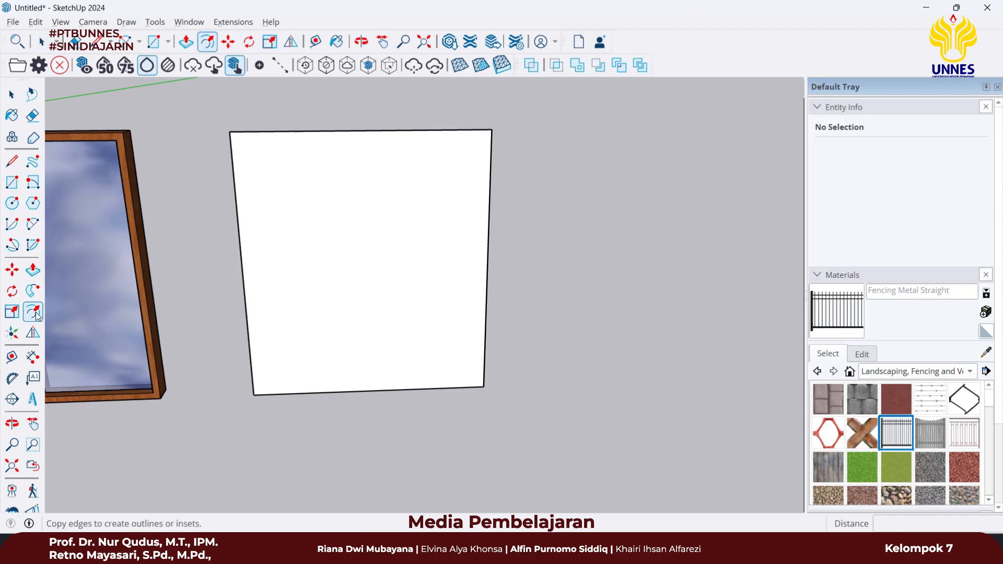
left_click(314, 285)
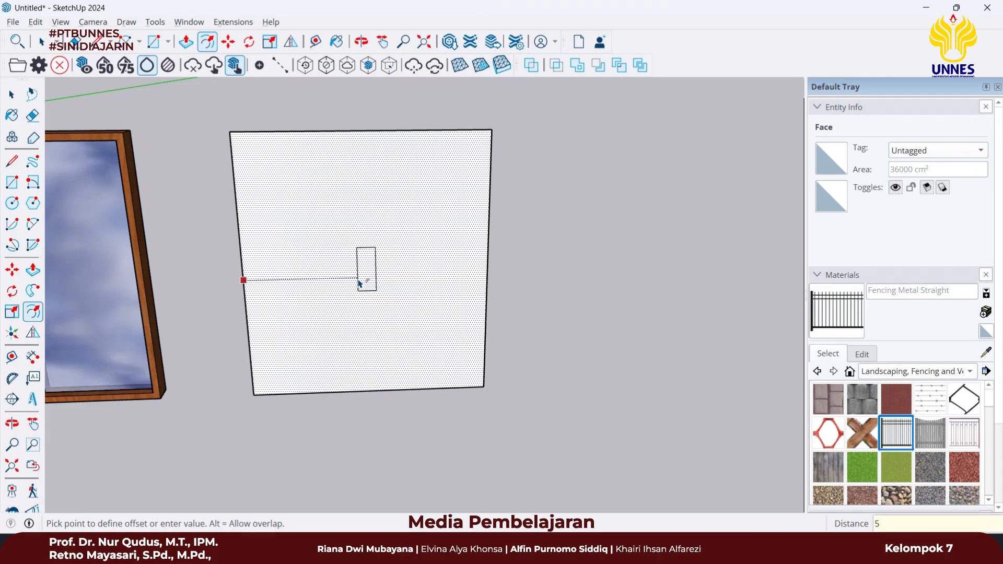
key("Return")
key("space")
- Draw a vertical line from the midpoint of the inner rectangle's upper edge to its lower edge, splitting the face in half
scroll(485, 352, "down", 2)
middle_click_drag(465, 351, 515, 347, "shift")
scroll(515, 347, "up", 4)
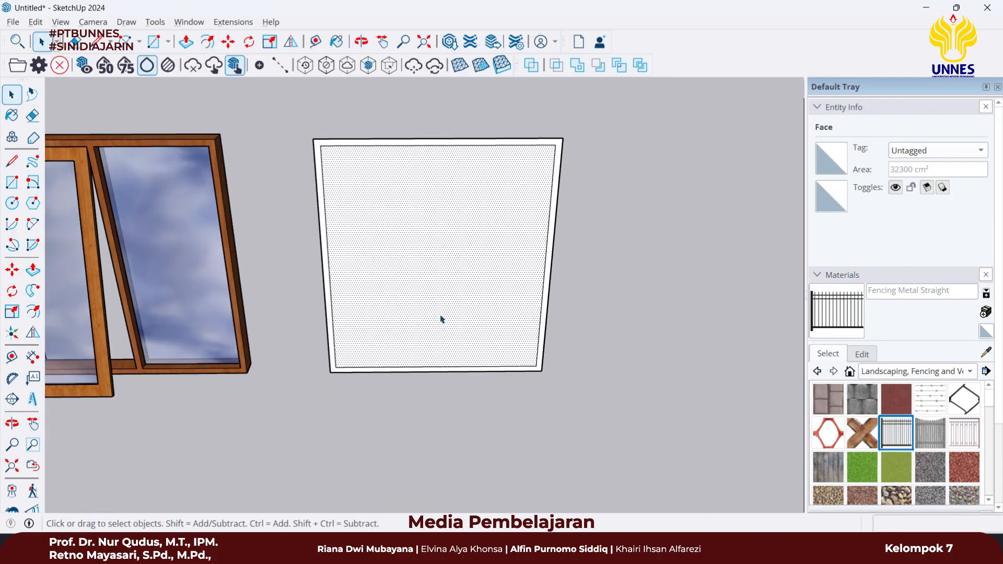
key("l")
left_click(321, 146)
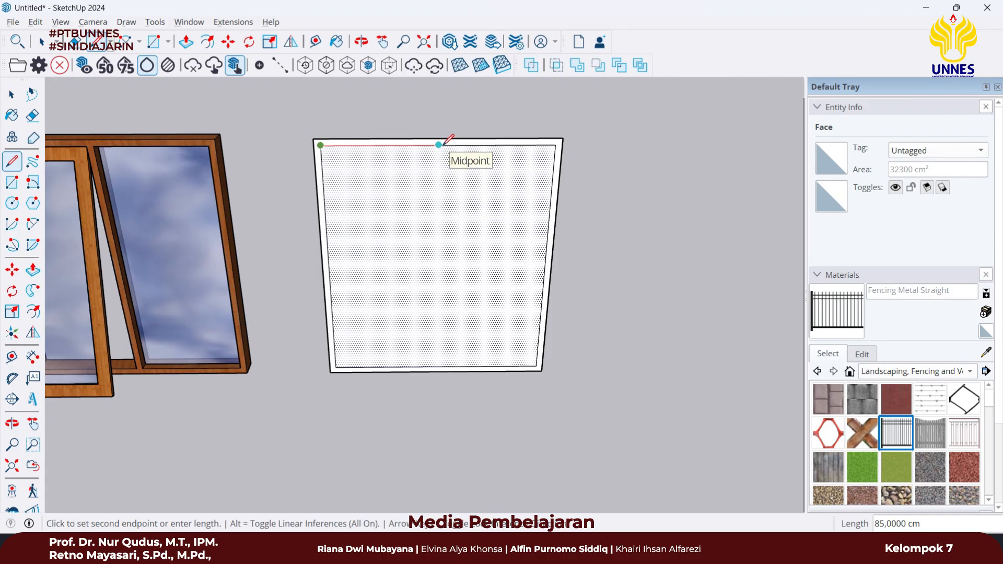
key("Escape")
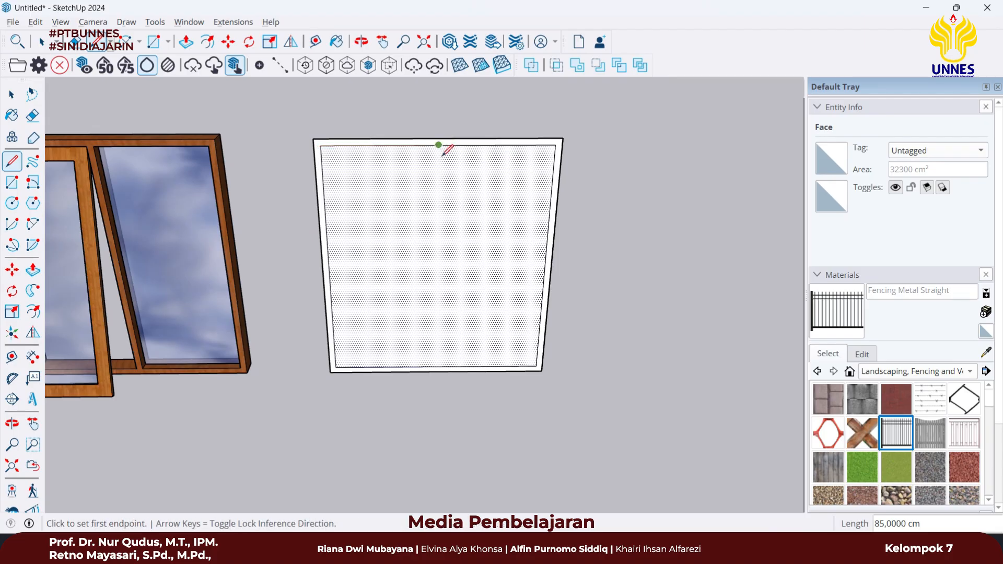
left_click(438, 144)
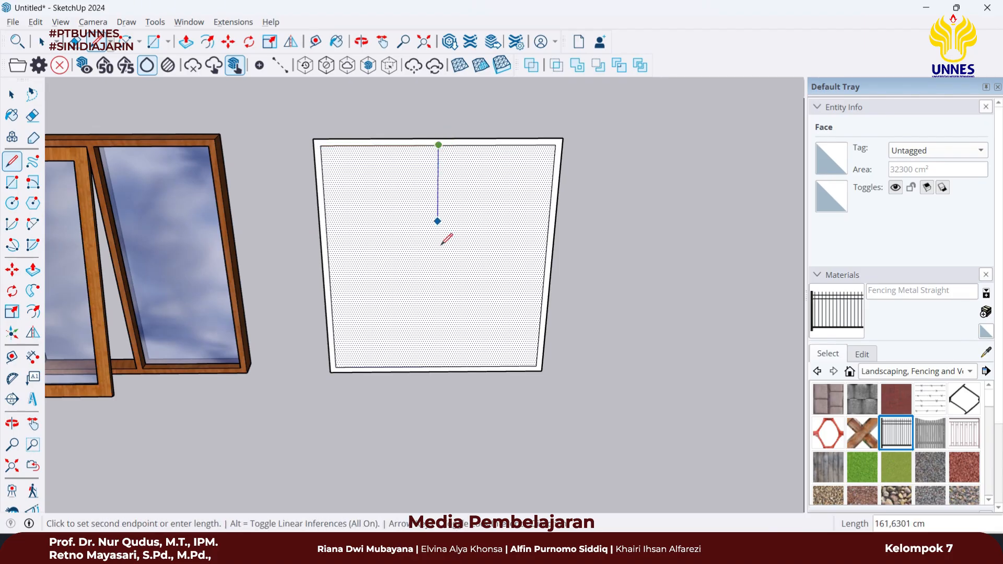
left_click(437, 367)
scroll(455, 333, "down", 1)
scroll(457, 332, "up", 2)
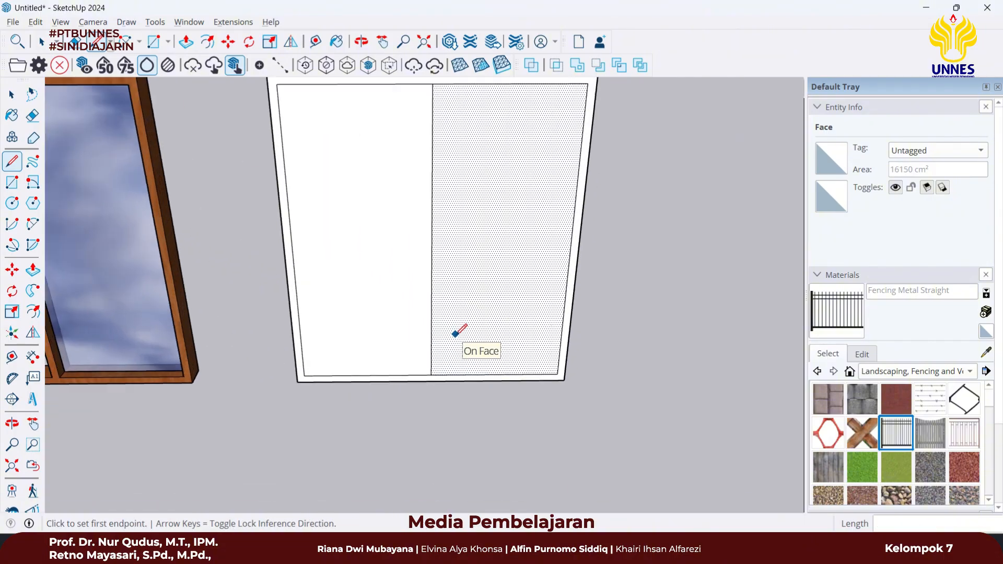
key("space")
- Copy the vertical centre line 2.5 cm along the red axis towards the half farther from the wooden window
scroll(454, 333, "down", 2)
middle_click_drag(453, 329, 255, 269)
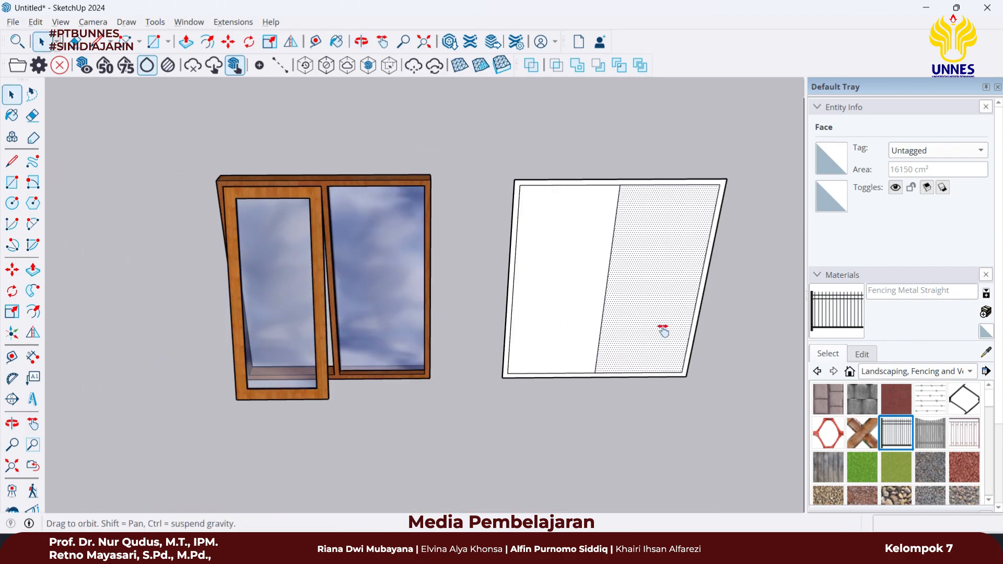
middle_click_drag(600, 331, 515, 334)
scroll(493, 330, "up", 1)
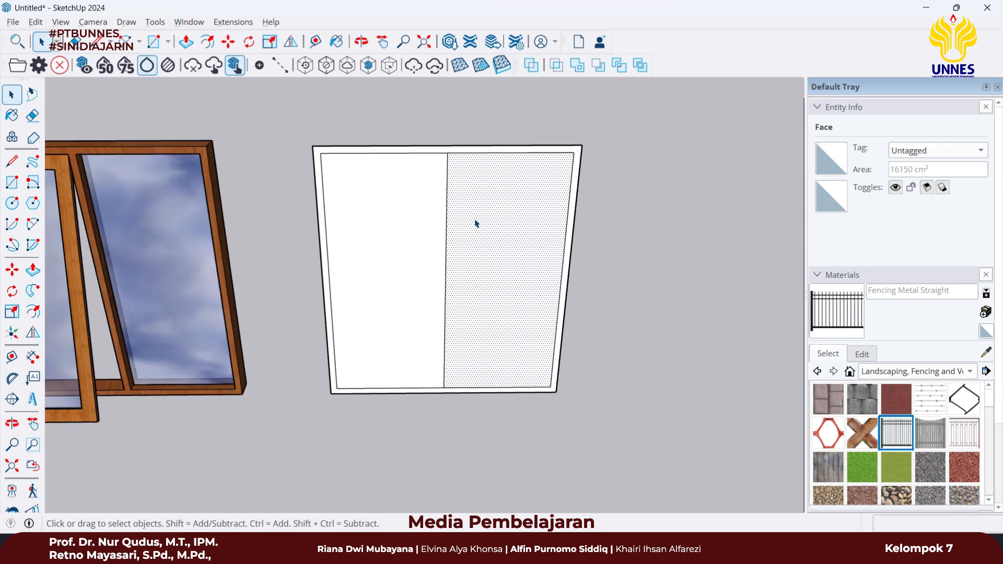
scroll(462, 174, "up", 1)
scroll(444, 161, "up", 1)
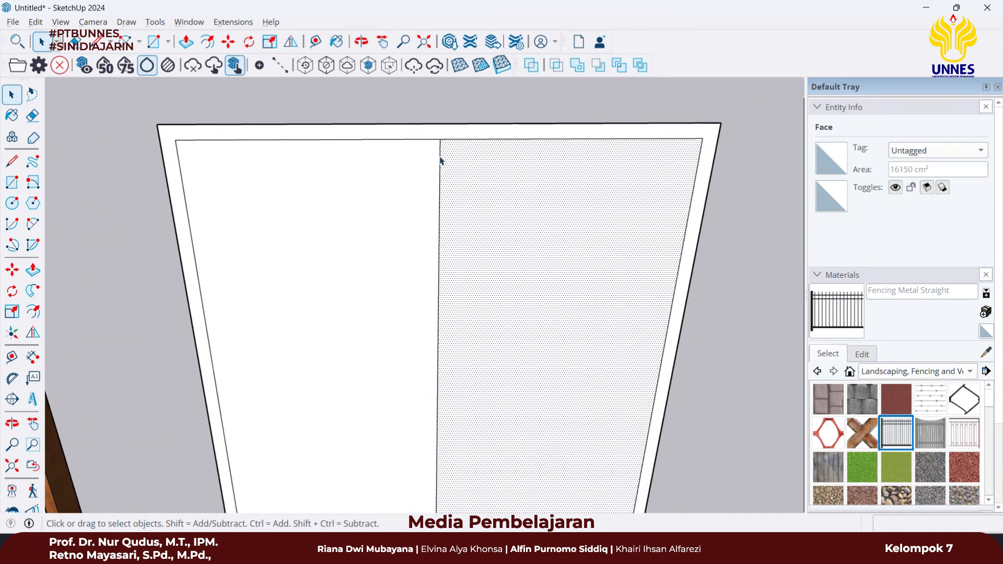
left_click(439, 160)
key("m")
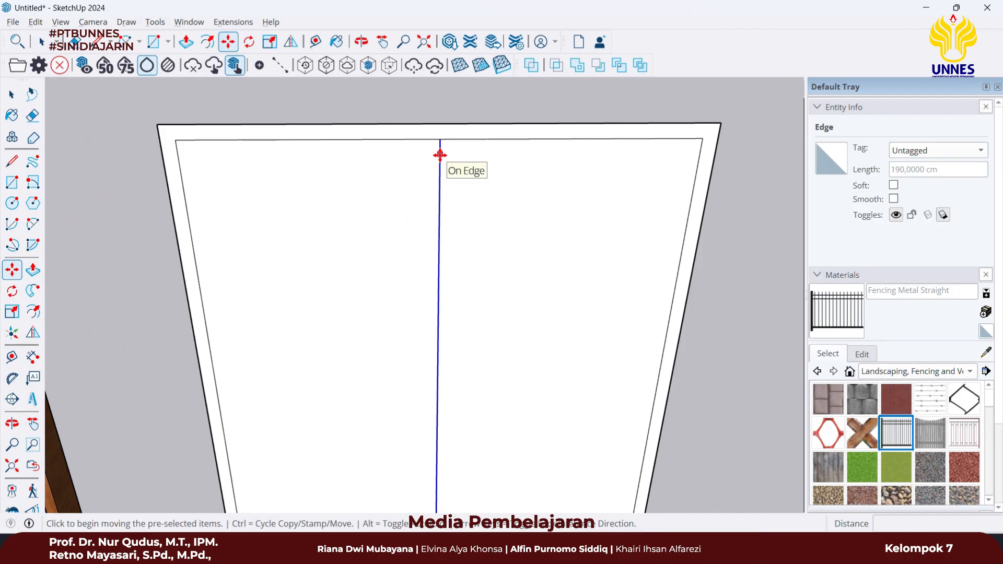
left_click(441, 153)
key("ctrl")
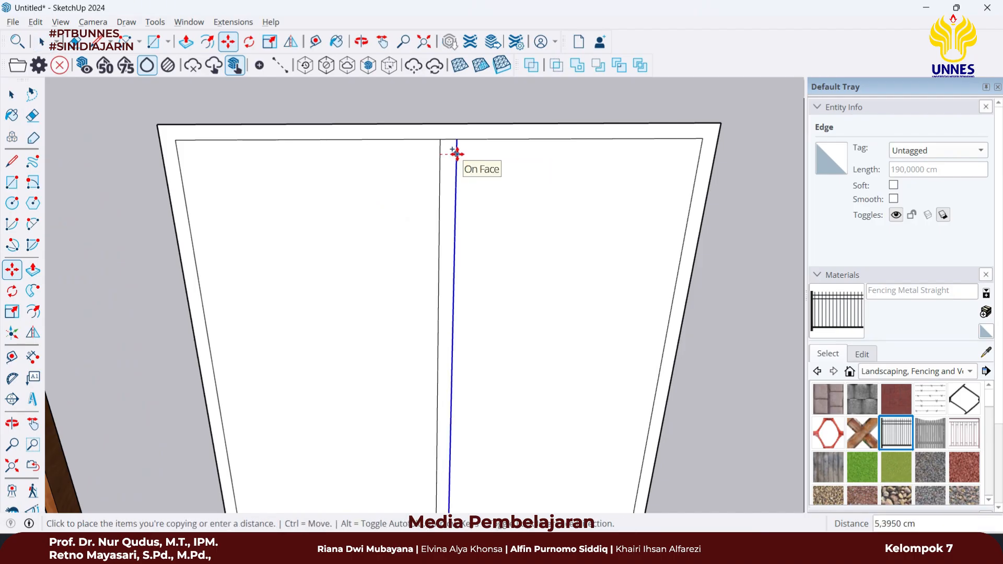
type("2,5")
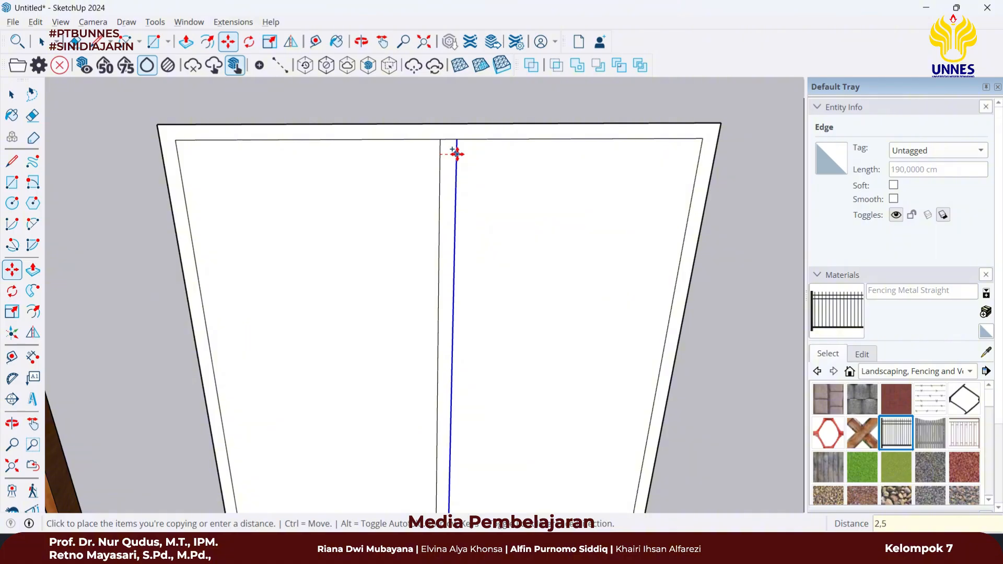
key("Return")
key("space")
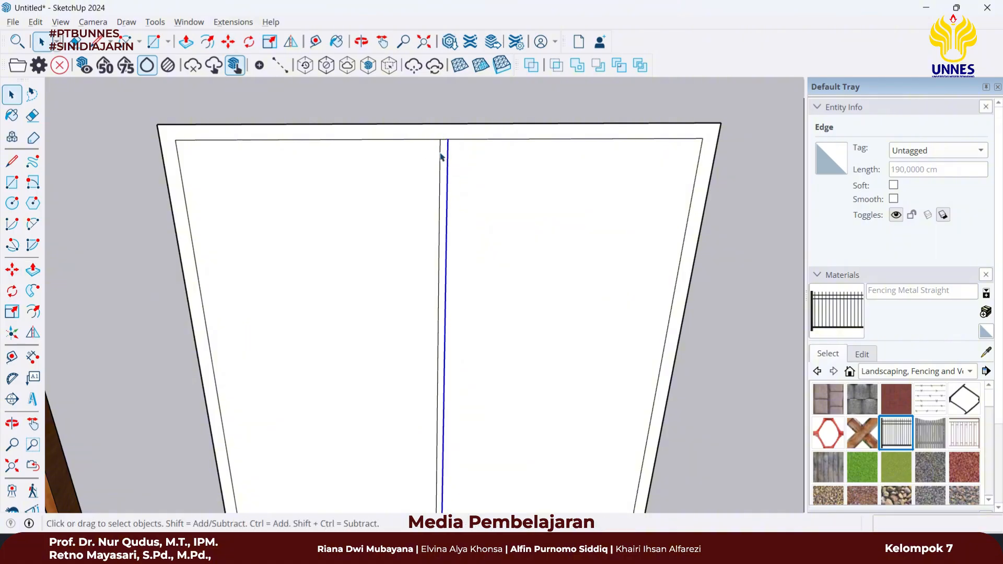
- Copy the centre line 2.5 cm in the opposite direction to outline the other side of the mullion
left_click(441, 152)
key("m")
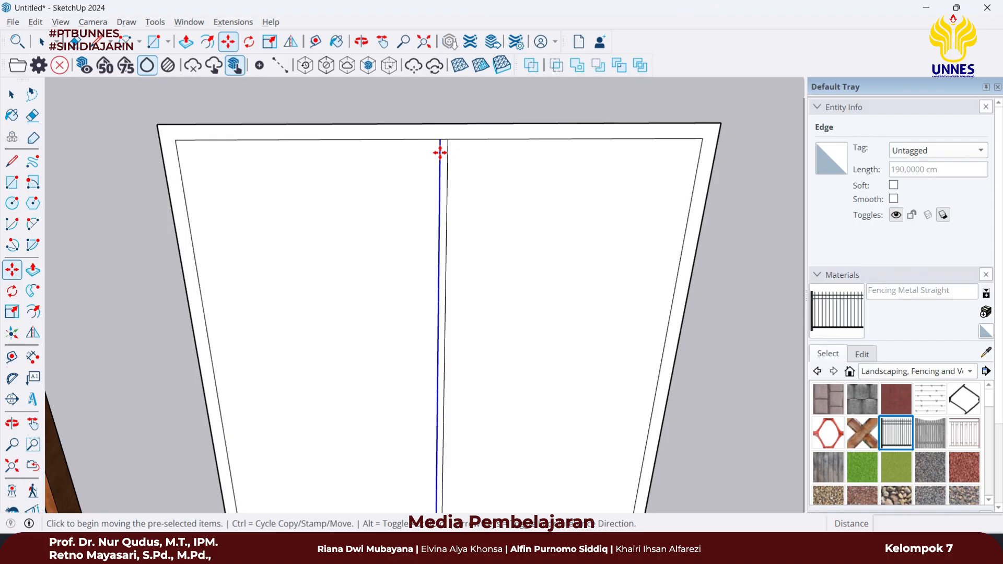
key("ctrl")
left_click(439, 152)
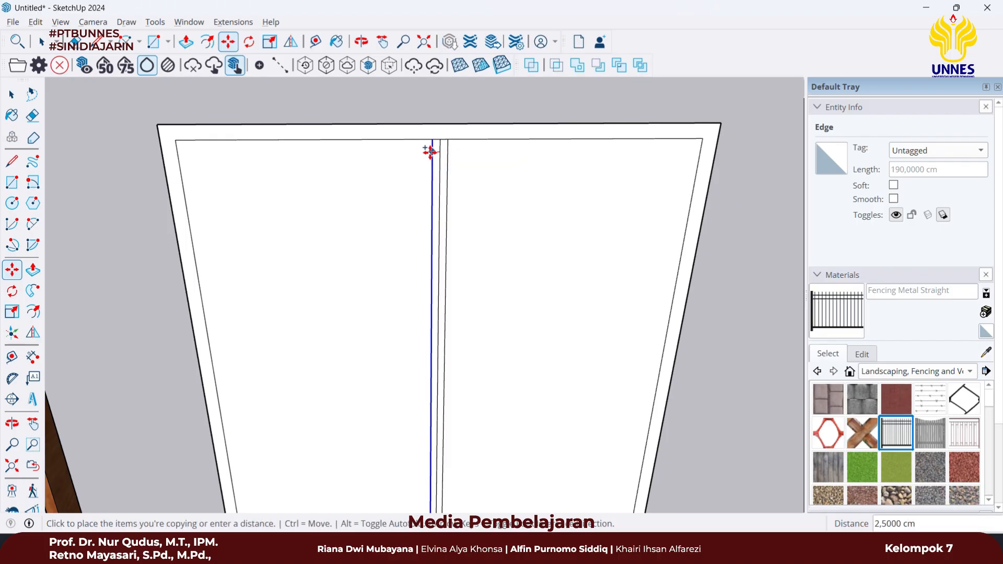
left_click(430, 152)
key("space")
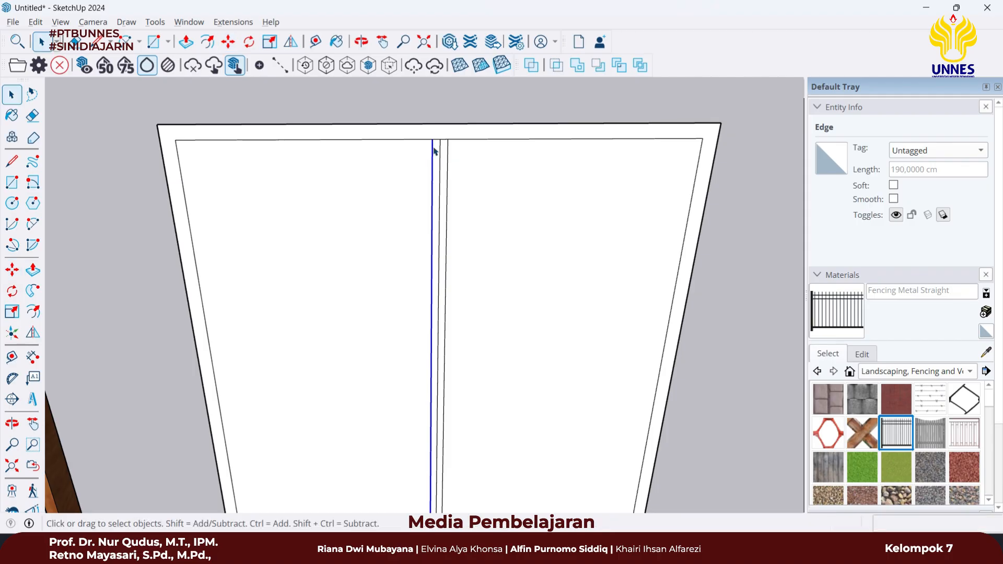
- Erase the original centre line between the two mullion lines and the short inner-frame segments crossing the mullion's upper and lower ends
left_click(440, 147)
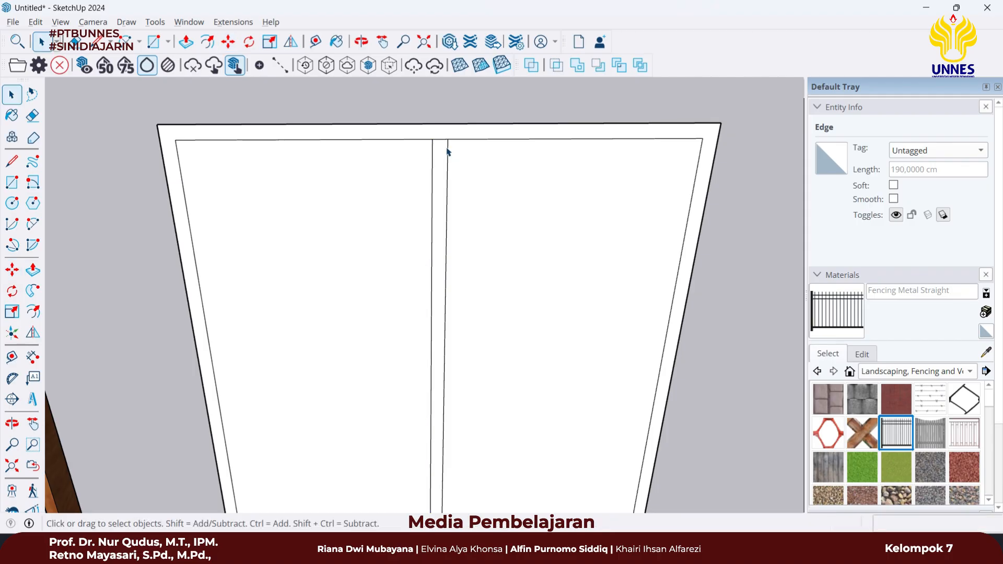
scroll(477, 235, "down", 5)
middle_click_drag(477, 235, 486, 197)
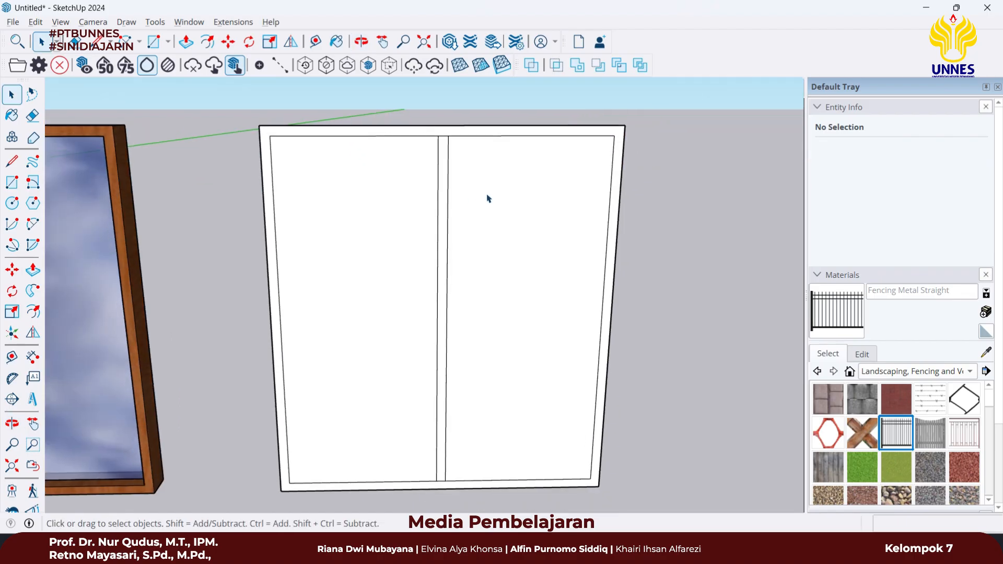
scroll(486, 197, "down", 3)
scroll(315, 268, "up", 3)
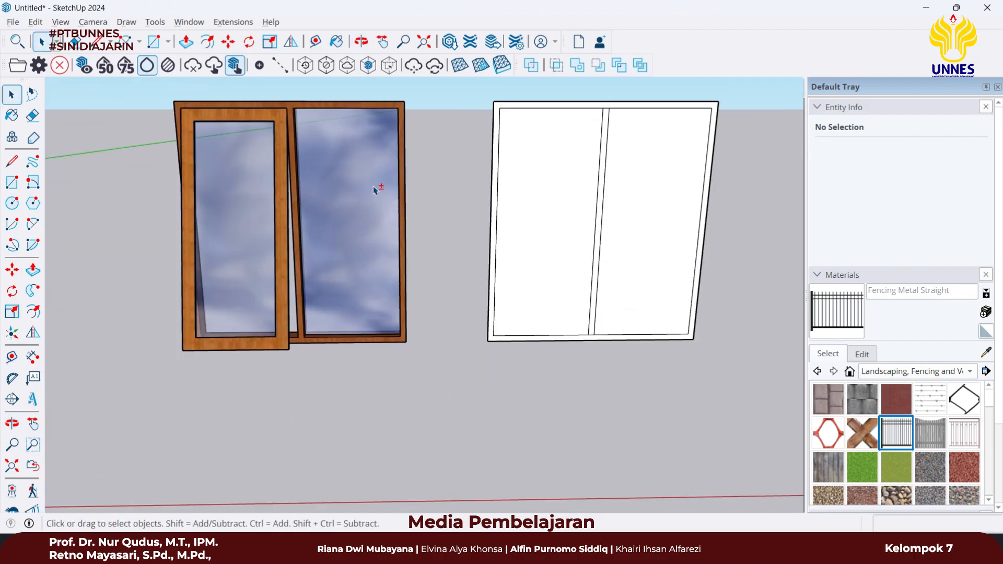
scroll(405, 222, "up", 5)
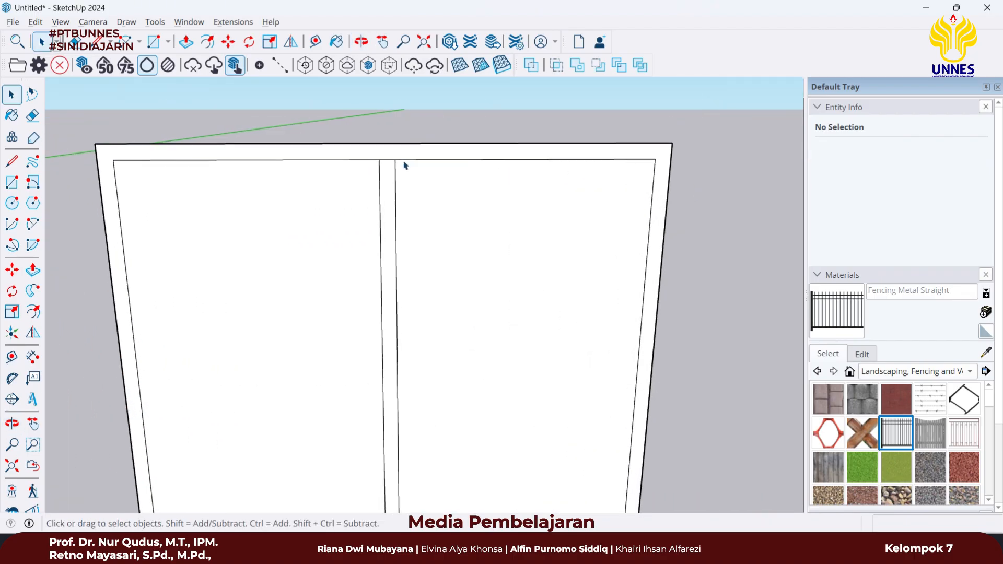
key("e")
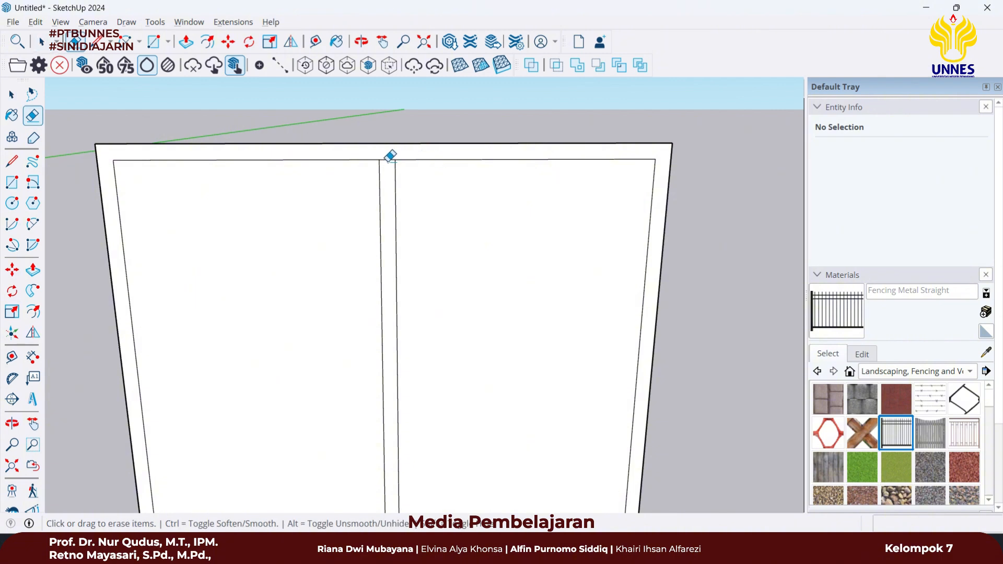
scroll(408, 284, "down", 3)
middle_click_drag(407, 284, 409, 150)
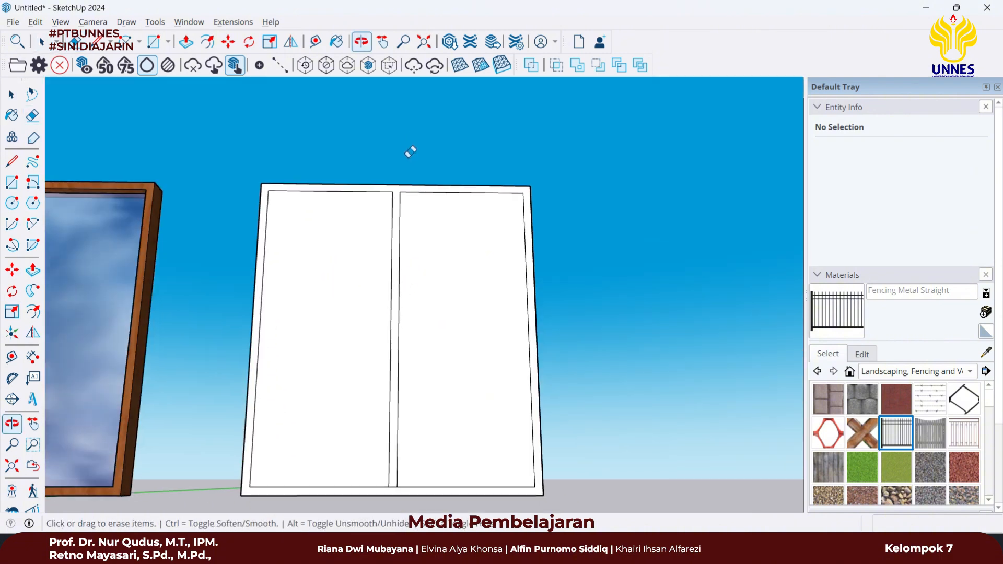
scroll(404, 470, "up", 5)
scroll(402, 347, "down", 2)
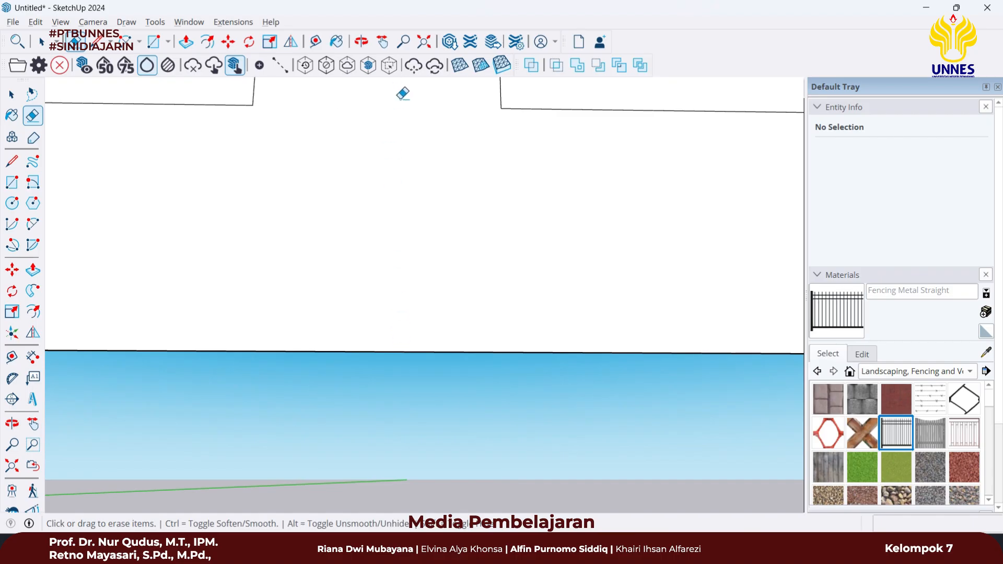
- Extrude the joined frame and mullion face 15 cm forward with Push/Pull, leaving the two panes in place
scroll(409, 148, "down", 6)
scroll(438, 127, "down", 5)
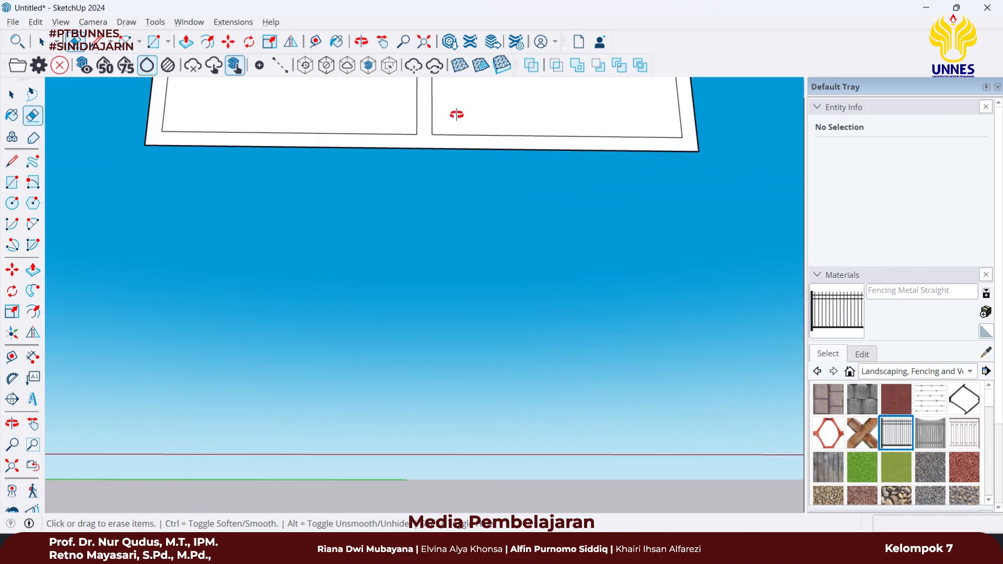
middle_click_drag(456, 114, 418, 310, "shift")
scroll(427, 226, "down", 6)
middle_click_drag(446, 175, 412, 279)
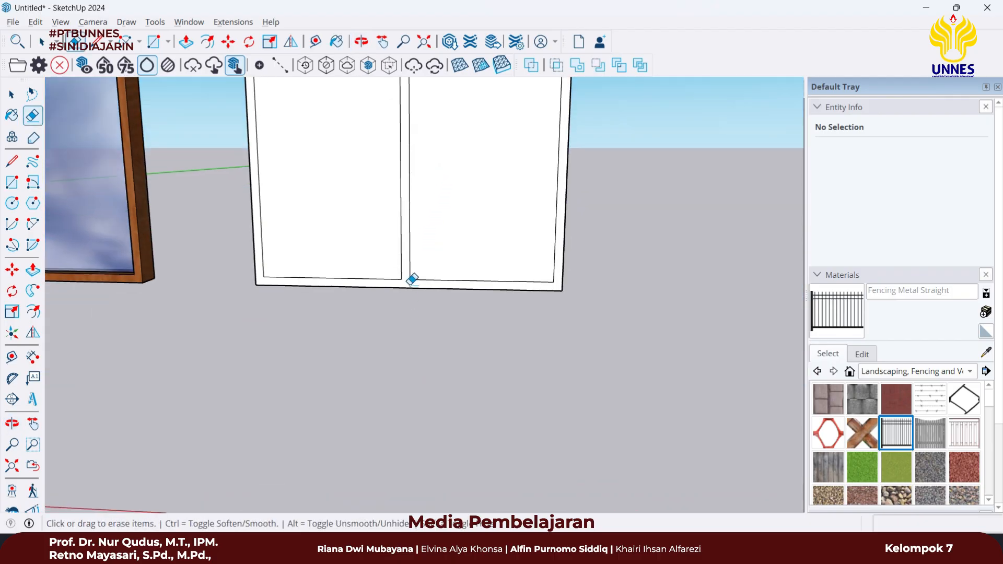
scroll(412, 260, "down", 5)
scroll(412, 170, "up", 3)
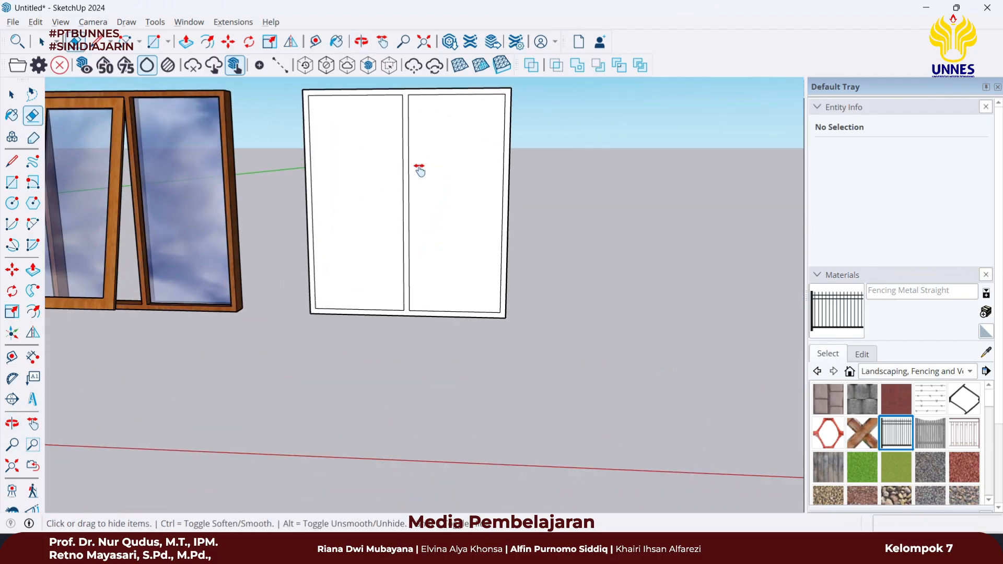
mouse_move(420, 170)
middle_mouse_down("shift")
mouse_move(480, 223)
mouse_move(600, 230)
mouse_move(477, 250)
mouse_move(385, 246)
mouse_move(437, 246)
mouse_move(437, 213)
middle_mouse_up("shift")
key("space")
key("p")
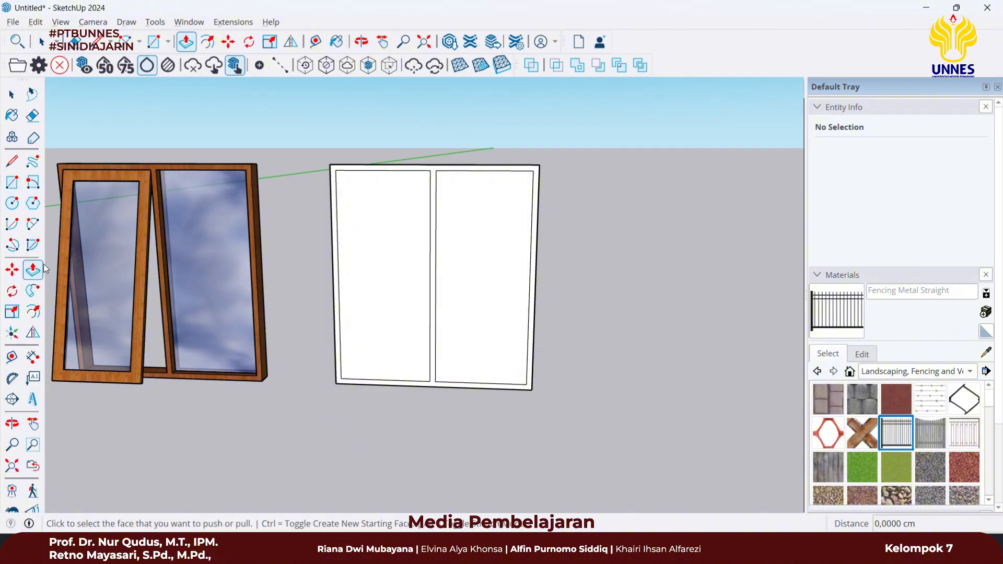
scroll(434, 178, "up", 2)
scroll(434, 177, "up", 2)
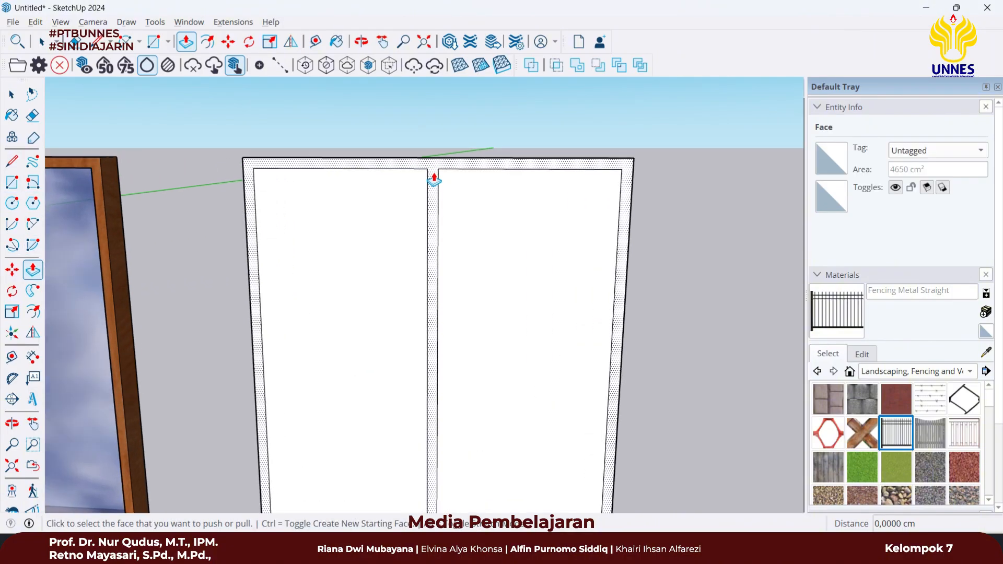
left_click(435, 180)
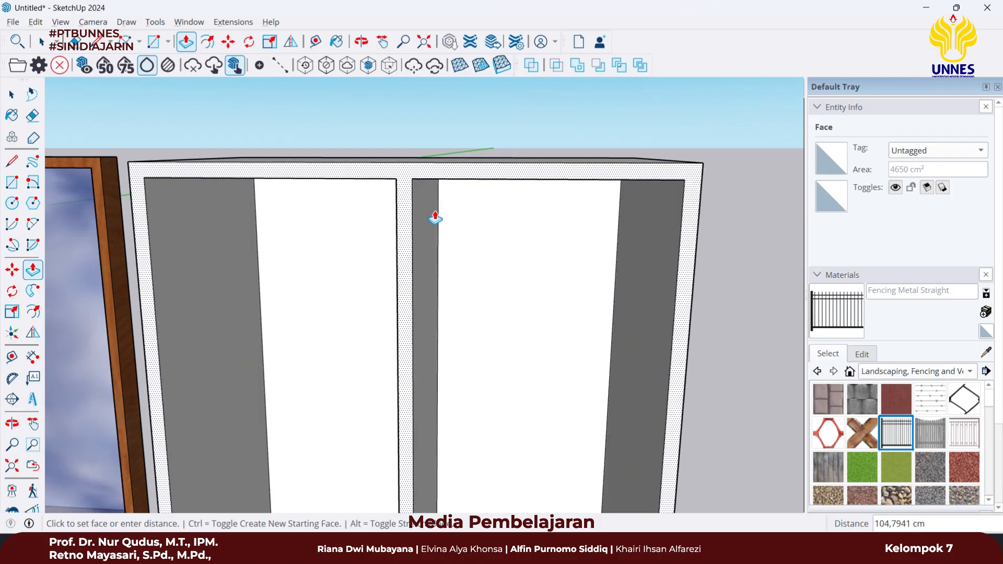
type("15")
key("Return")
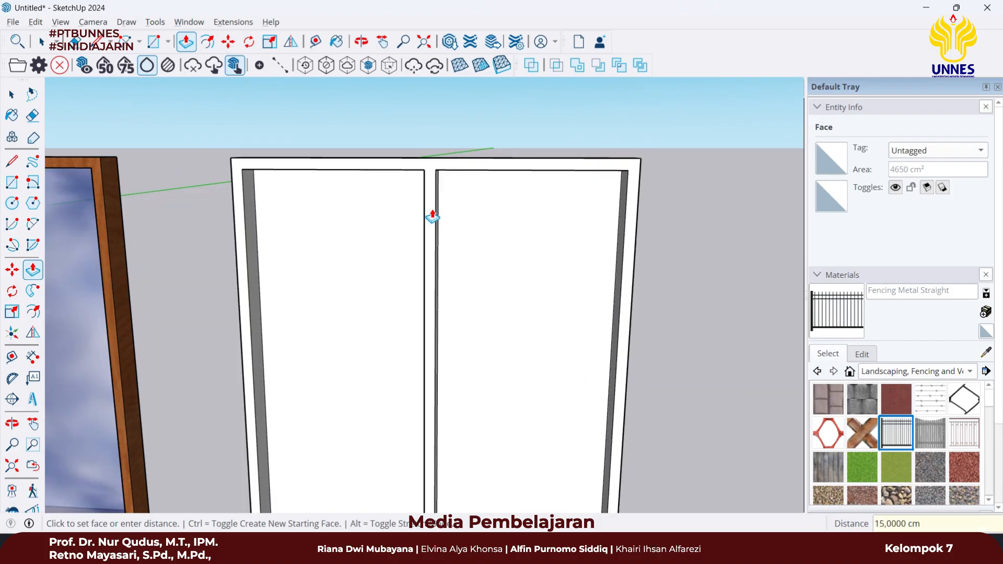
key("space")
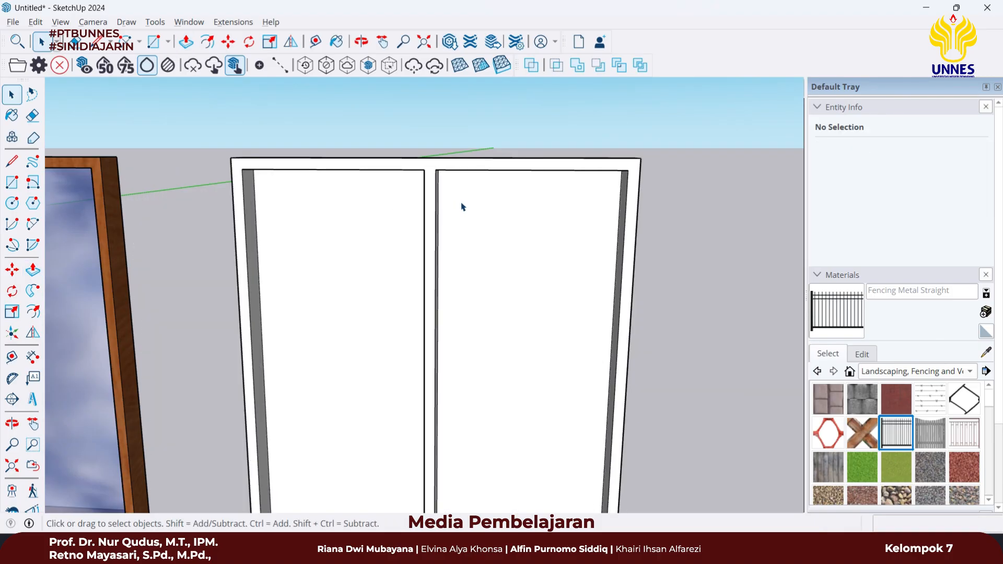
- Select all of the new window's geometry except the two pane faces and make it a group
left_click(527, 235)
scroll(484, 249, "down", 4)
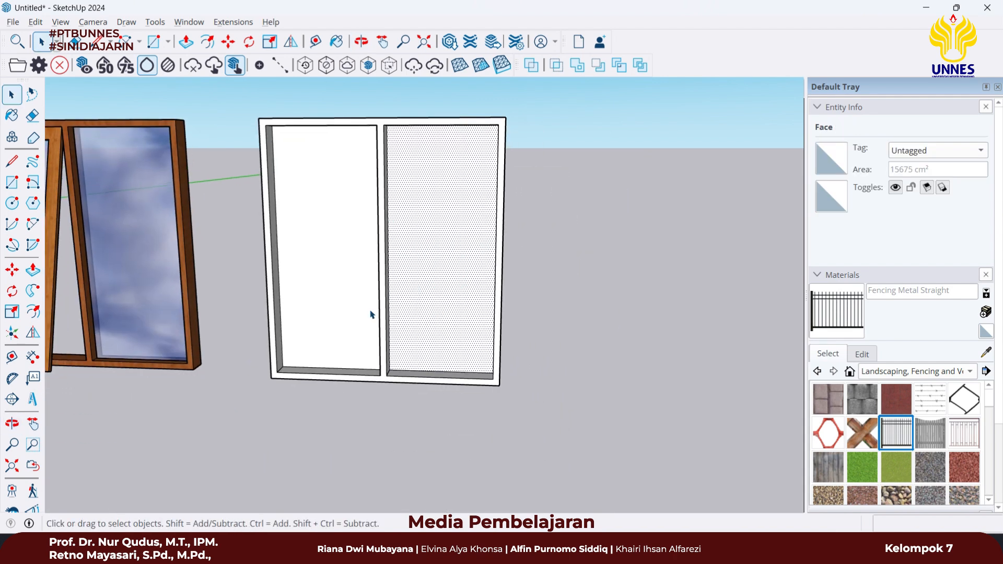
triple_click(385, 303)
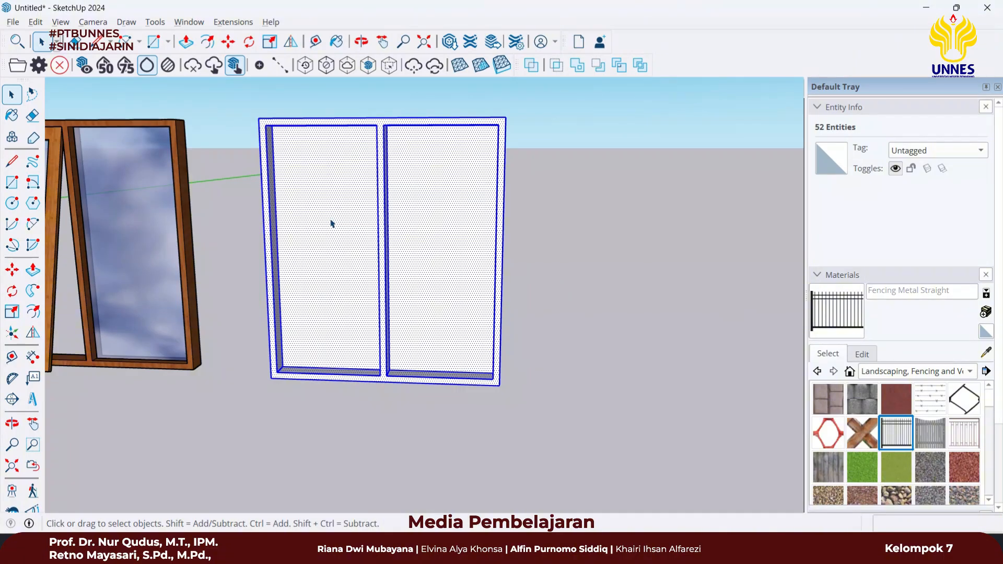
left_click(344, 203, "shift")
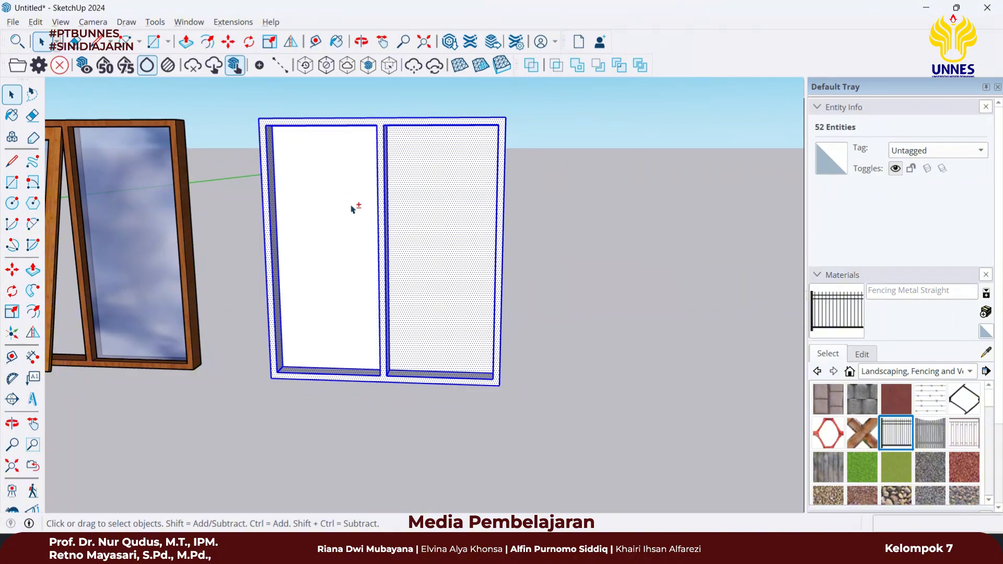
left_click(450, 209, "shift")
scroll(412, 364, "up", 3)
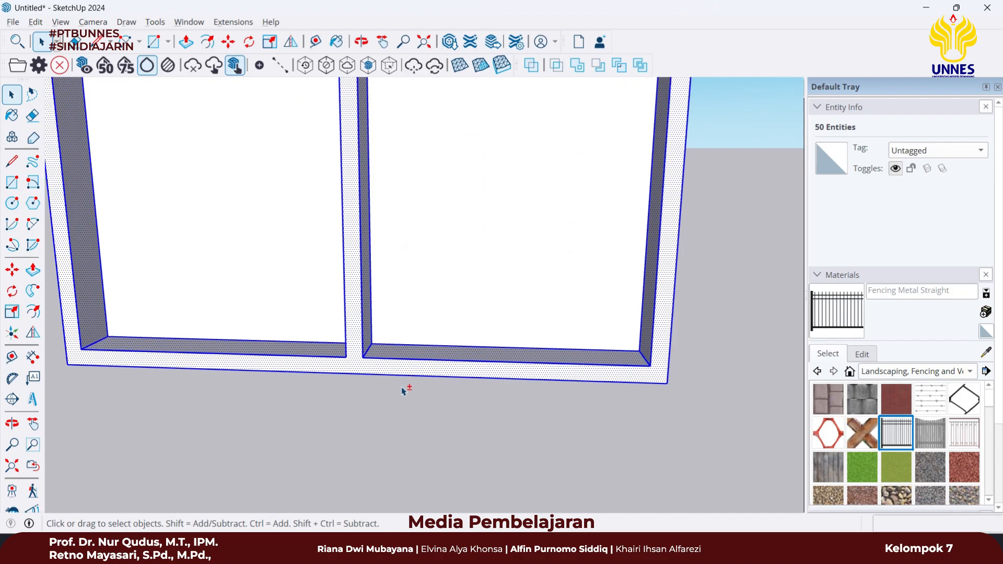
right_click(391, 360)
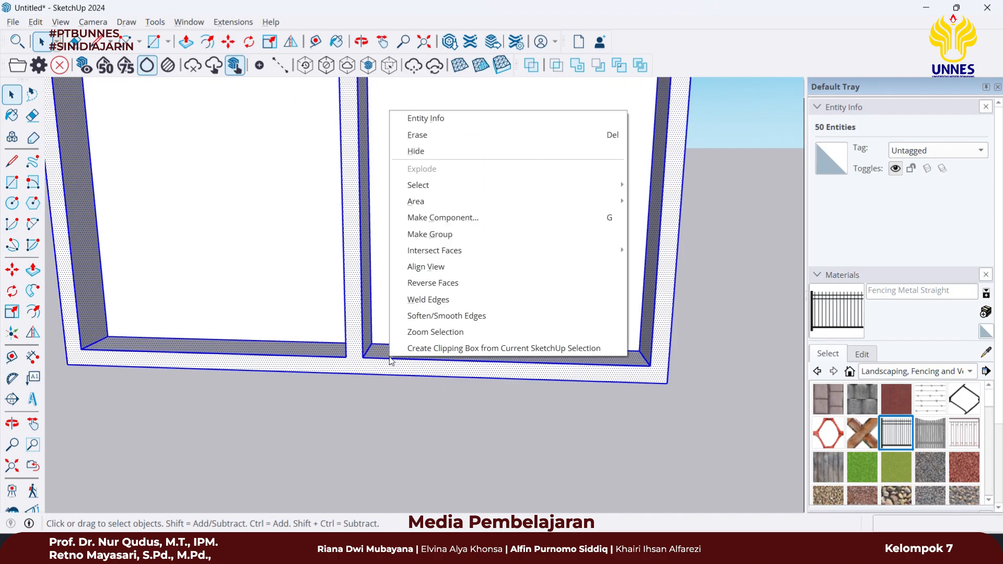
left_click(439, 239)
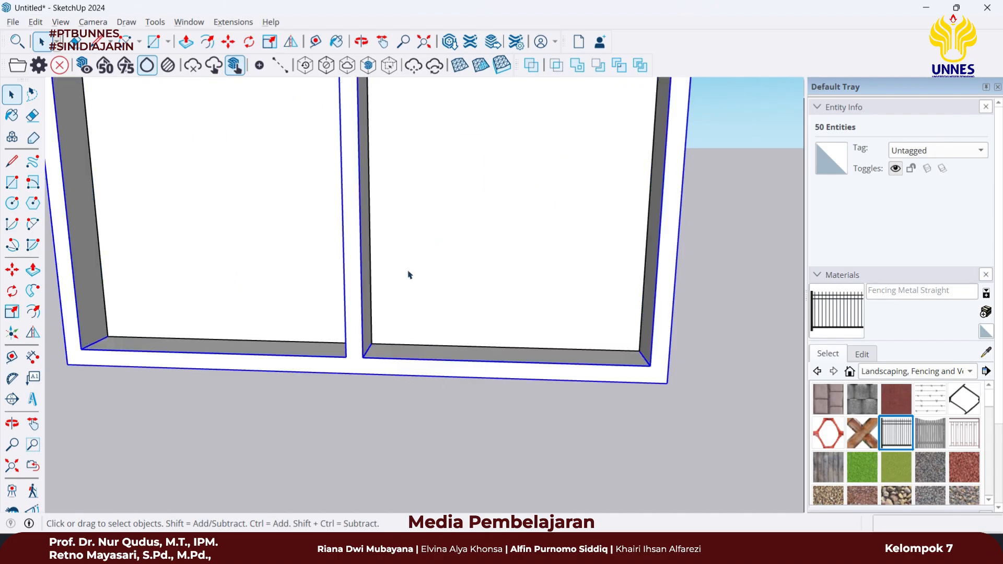
- Move the pane face farther from the wooden window 7.5 cm forward from its lower corner to the midpoint of the frame's depth
scroll(409, 276, "down", 2)
middle_click_drag(408, 278, 549, 313)
left_click(495, 311)
key("m")
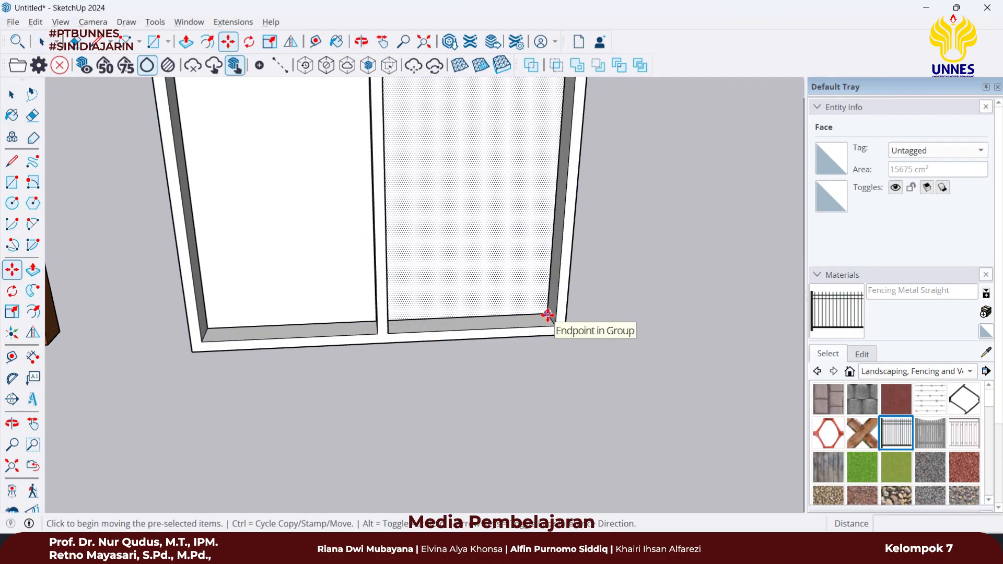
left_click(548, 316)
scroll(548, 320, "up", 2)
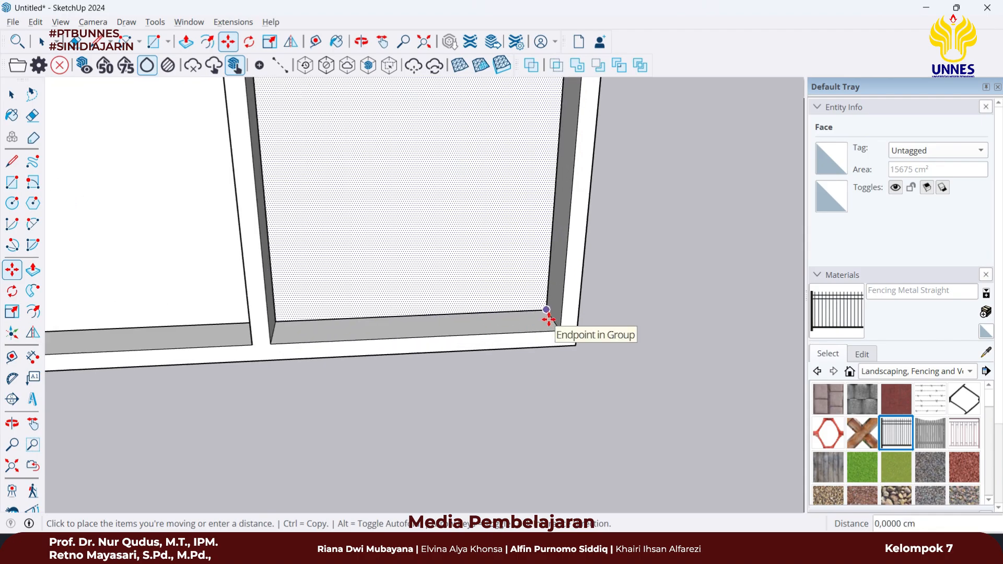
scroll(550, 319, "up", 2)
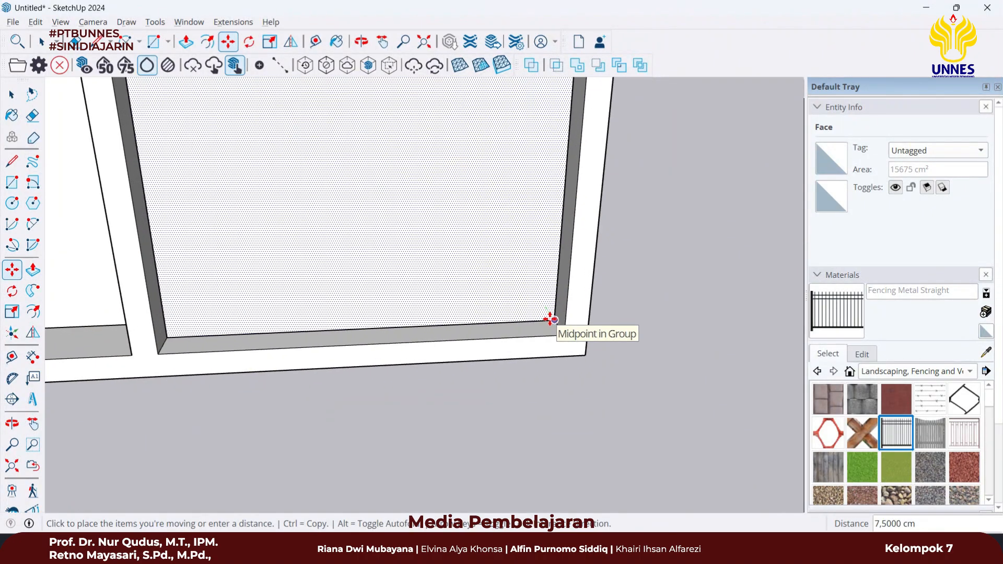
- Place the right pane face 7.5 cm away, at the midpoint of the frame's depth, and deselect it
left_click(550, 319)
scroll(466, 316, "down", 4)
key("space")
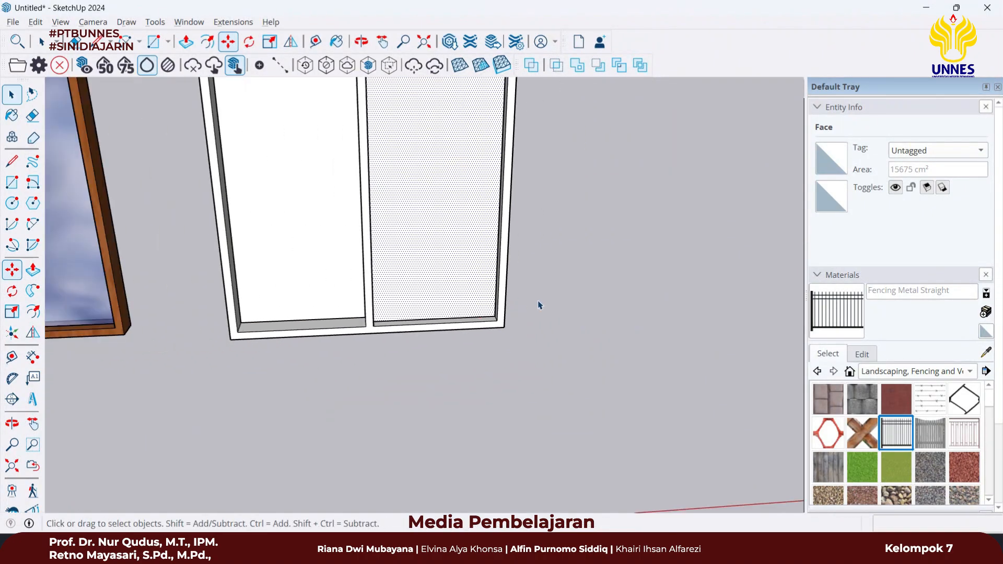
left_click(540, 305)
- Move the left pane face out of the white window frame along the red axis, about 259 cm, into the empty space beside it
scroll(470, 293, "down", 4)
middle_click_drag(450, 285, 368, 286)
scroll(376, 302, "up", 3)
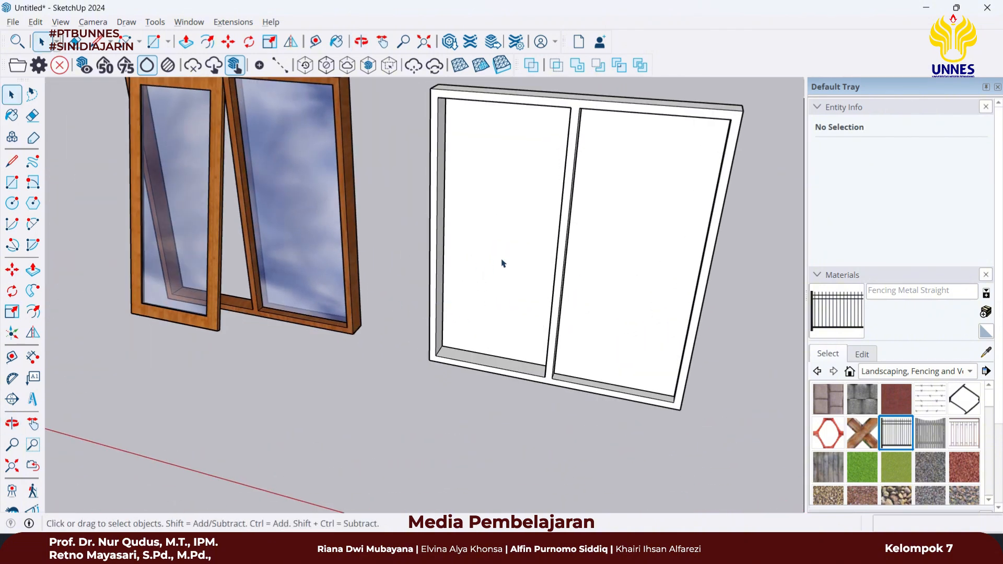
left_click(533, 259)
middle_click_drag(533, 259, 517, 287)
scroll(474, 349, "up", 3)
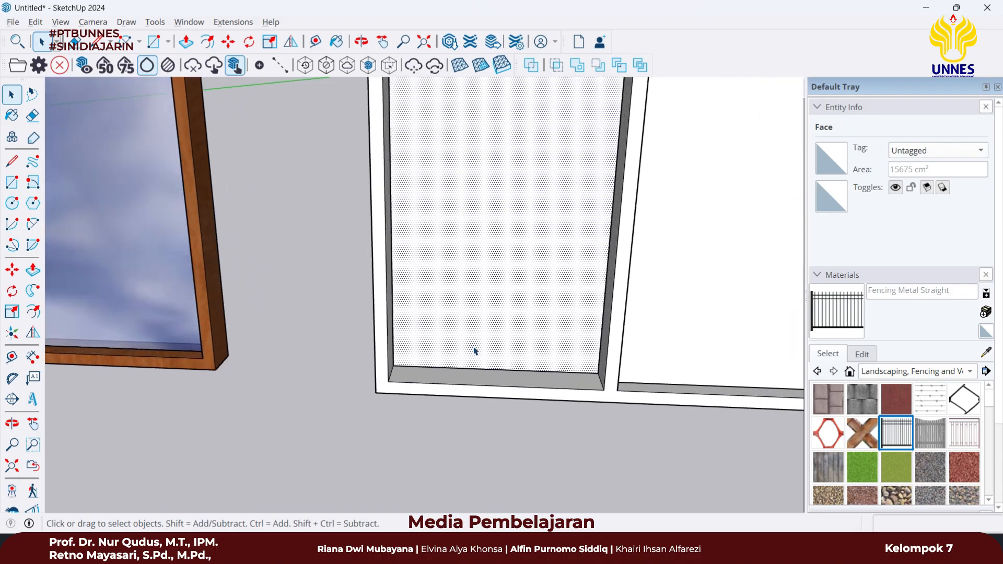
key("m")
left_click(396, 369)
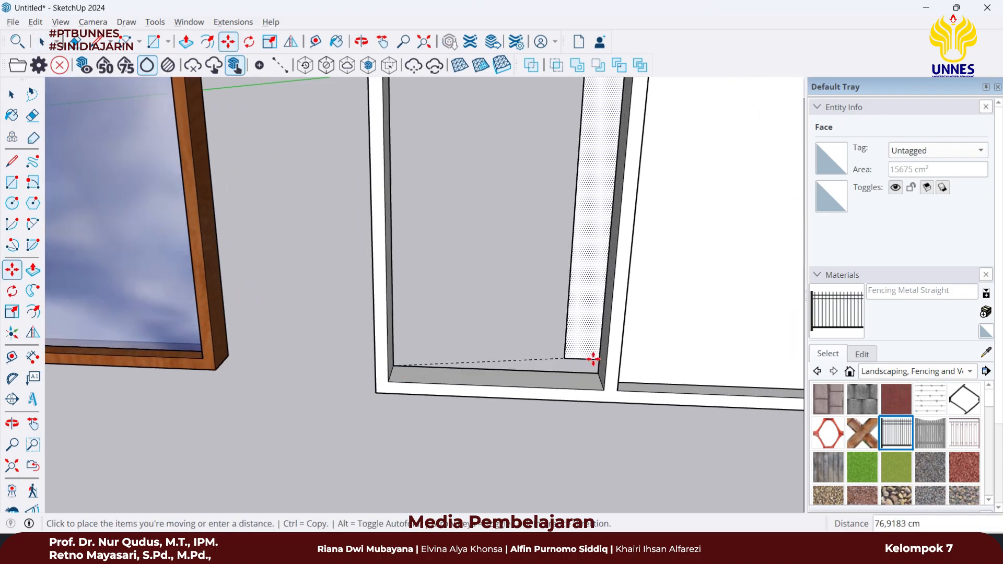
scroll(593, 358, "down", 2)
middle_click_drag(641, 361, 266, 349, "shift")
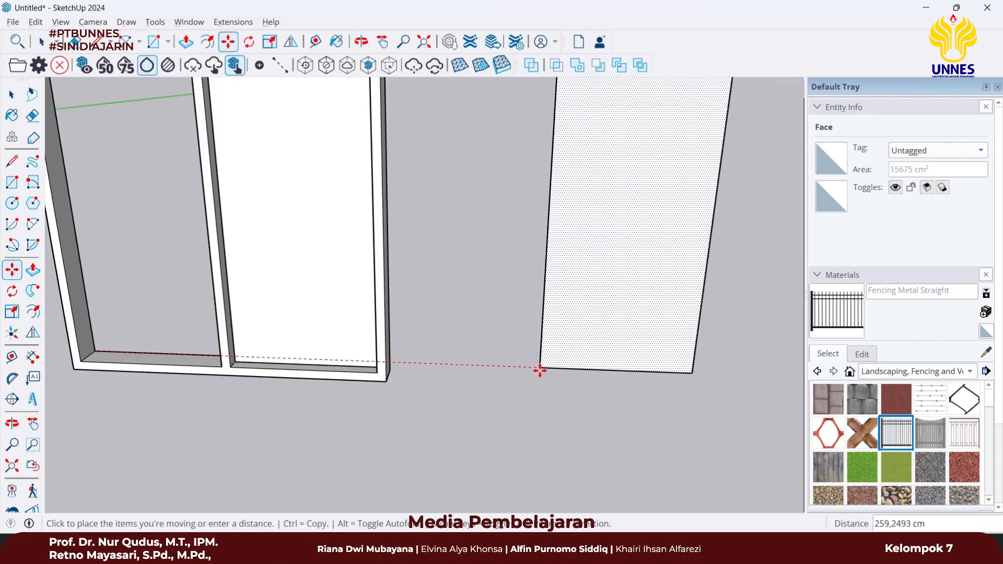
left_click(537, 369)
middle_click_drag(538, 369, 410, 391)
scroll(337, 367, "down", 3)
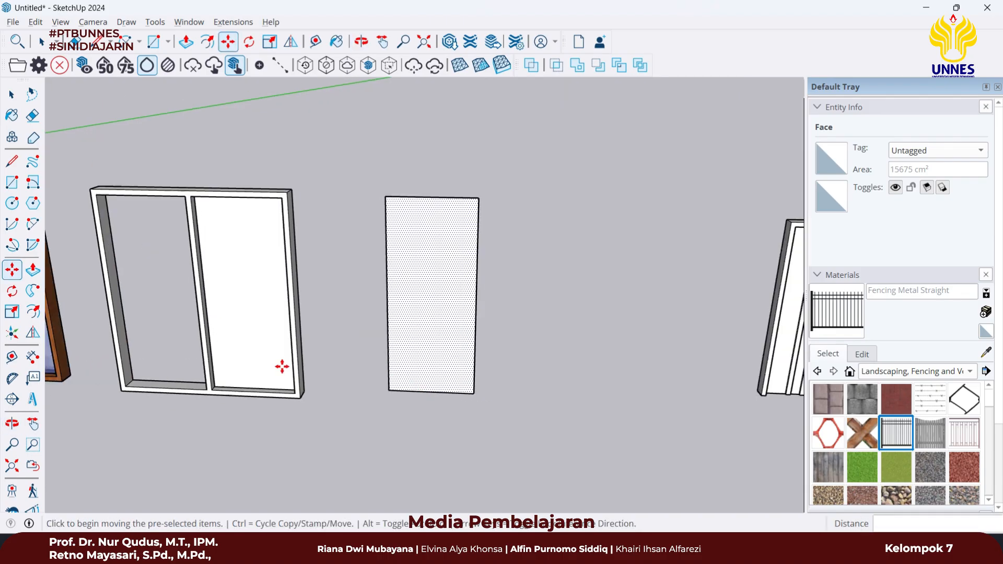
- Offset the outline of the separated pane face 10 cm inward
middle_click_drag(282, 365, 333, 306, "shift")
scroll(296, 297, "up", 2)
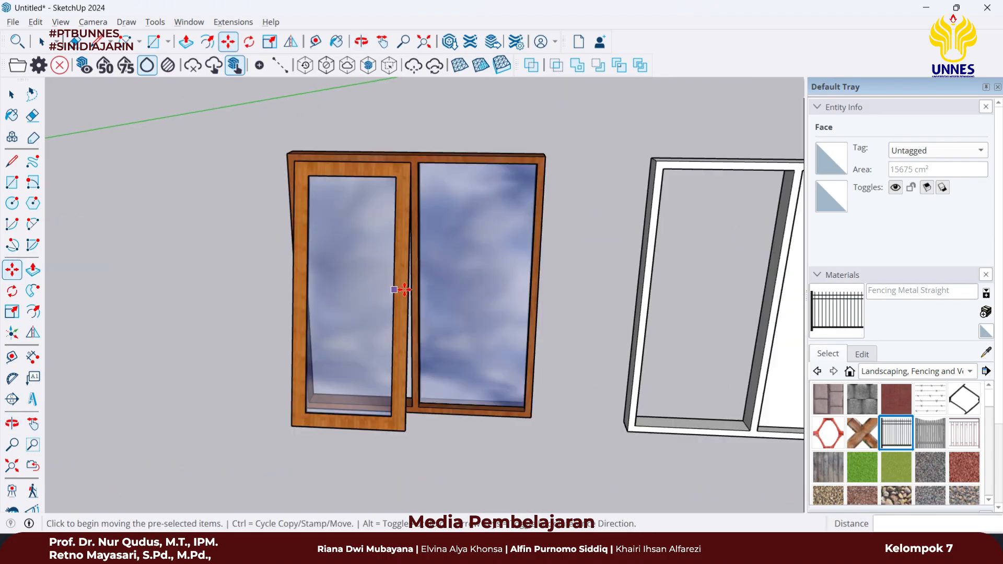
scroll(491, 298, "down", 2)
middle_click_drag(544, 304, 116, 300, "shift")
scroll(419, 325, "up", 2)
key("f")
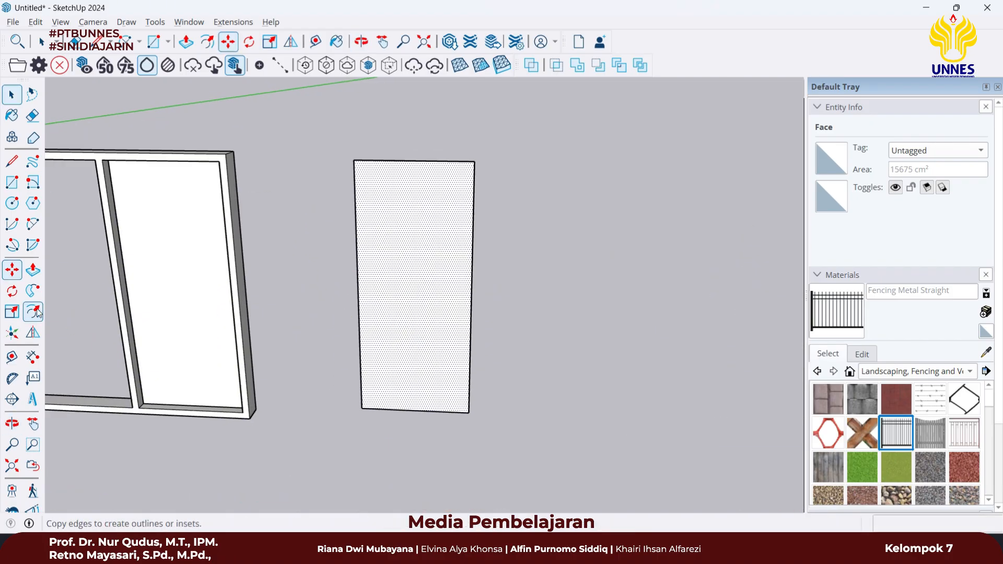
left_click(405, 301)
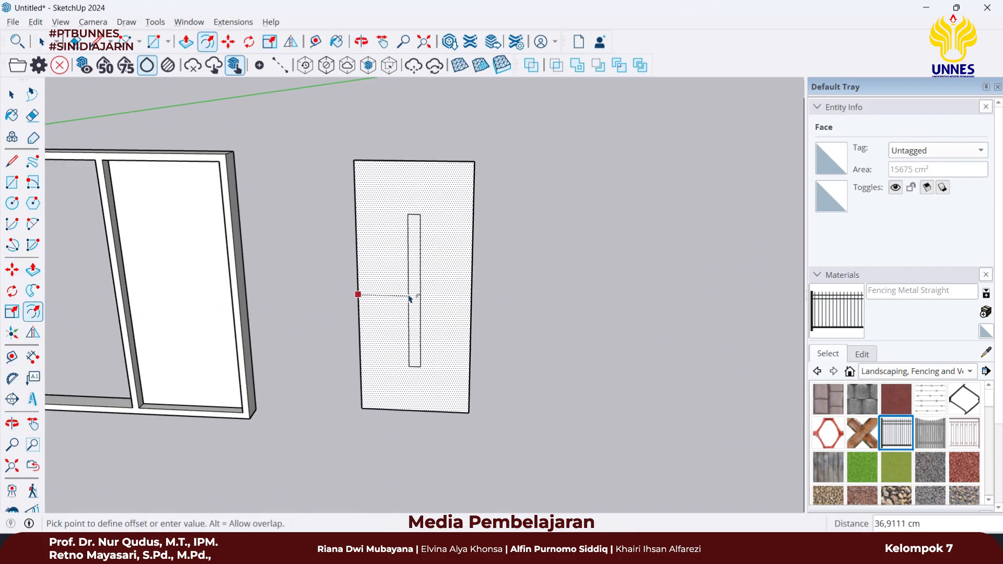
type("10")
key("Return")
key("space")
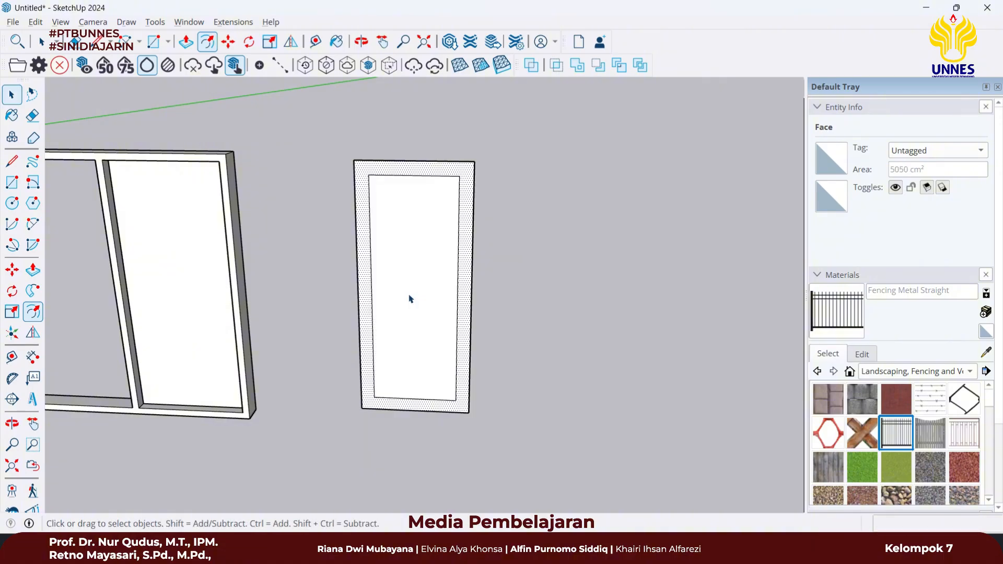
- Extrude the border face around the separated pane by 5 cm to form a sash frame
left_click(464, 264)
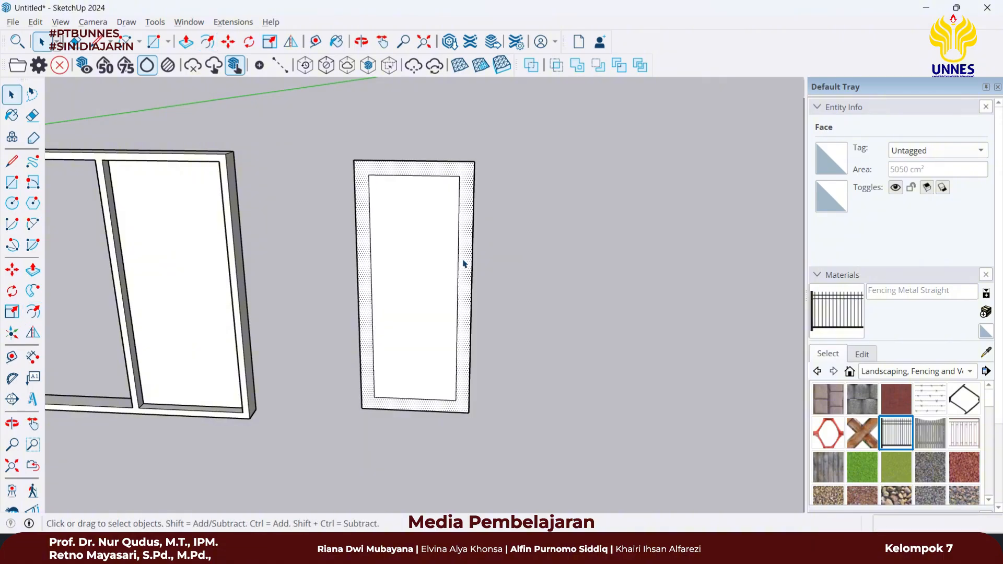
key("p")
left_click(464, 263)
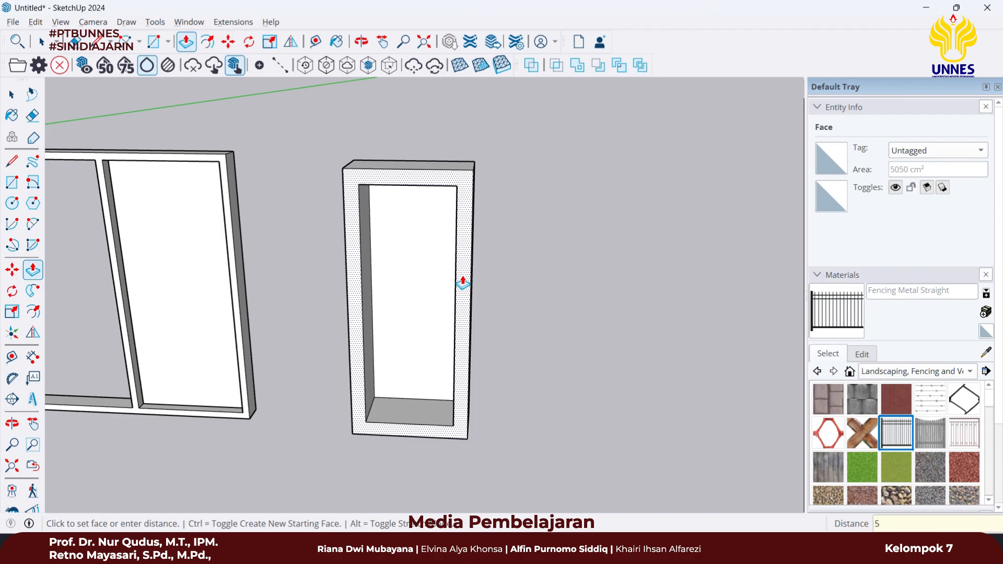
key("Return")
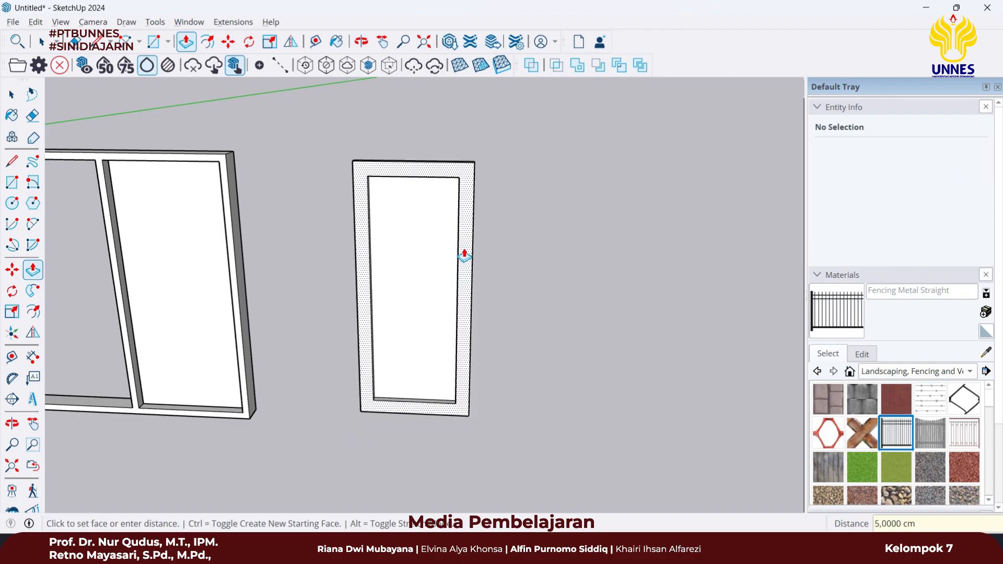
- Select all of the sash geometry except the inner pane face and make it a group
key("space")
scroll(418, 189, "up", 3)
left_click(418, 189)
scroll(390, 387, "up", 5)
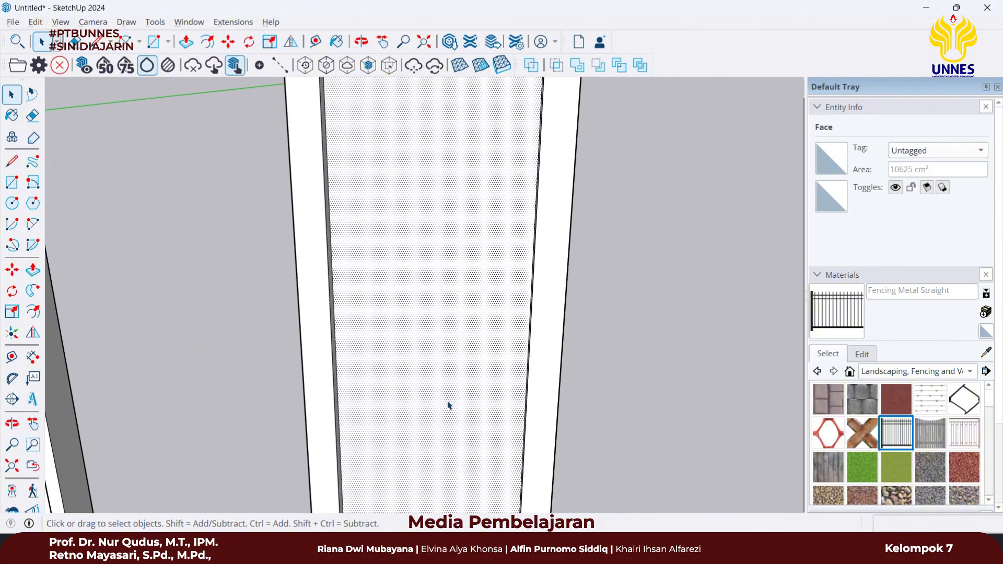
scroll(448, 406, "down", 3)
left_click(527, 301)
triple_click(527, 301)
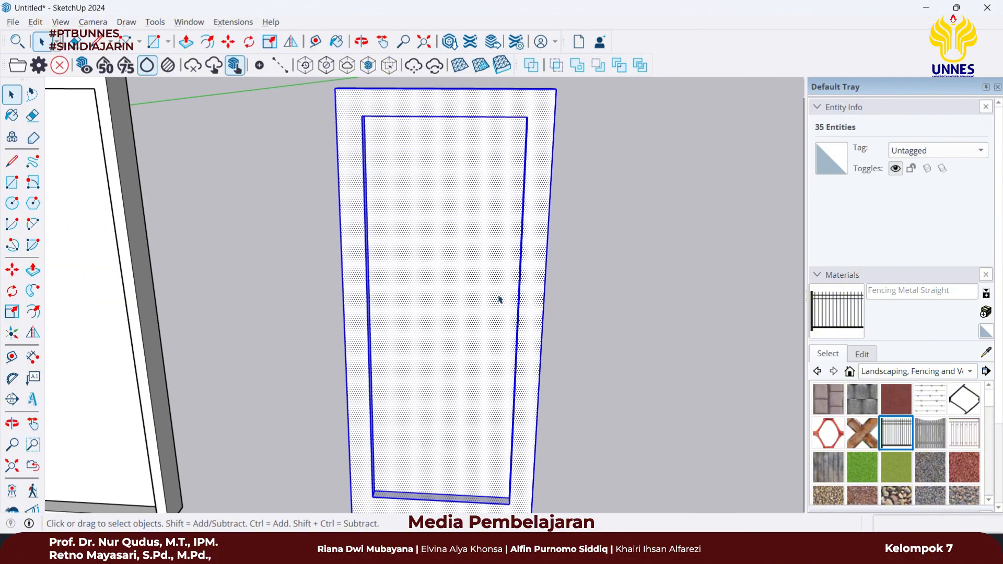
left_click(479, 290, "shift")
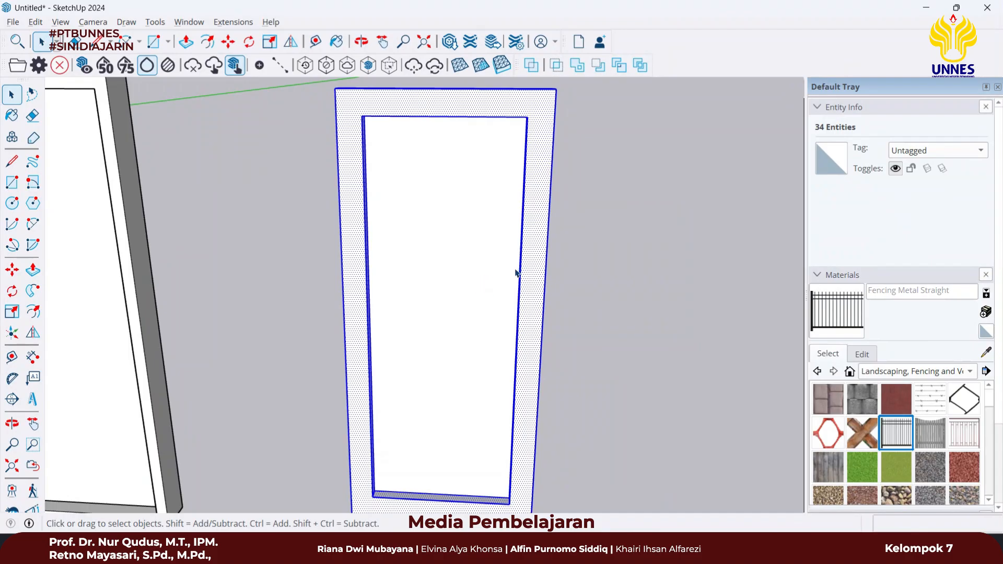
right_click(537, 266)
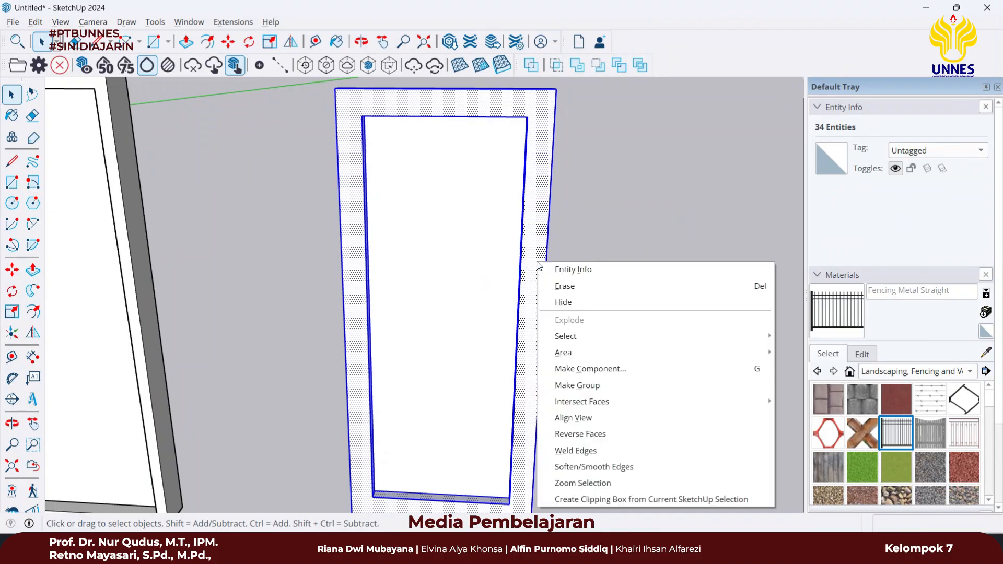
left_click(577, 386)
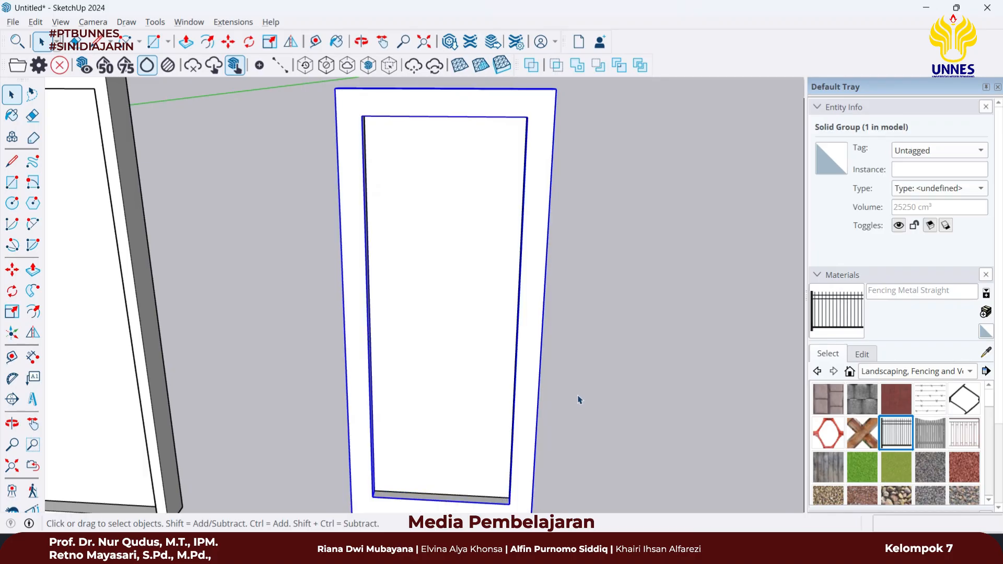
- Move the inner pane face with its edges to the midpoint of the sash frame's depth
scroll(577, 400, "down", 5)
scroll(548, 451, "up", 6)
left_click(517, 354)
middle_click_drag(501, 409, 538, 383)
scroll(553, 392, "up", 3)
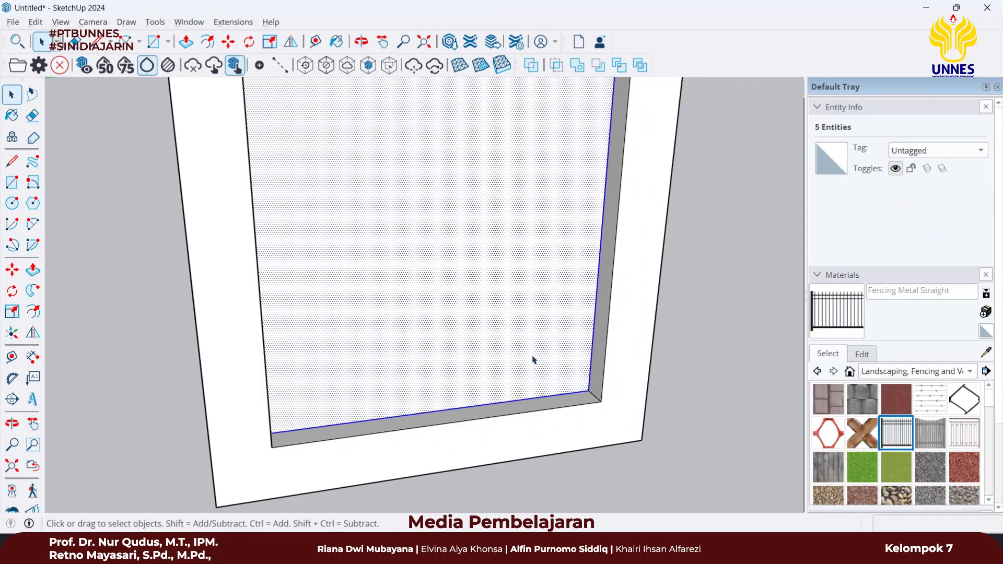
scroll(548, 360, "up", 3)
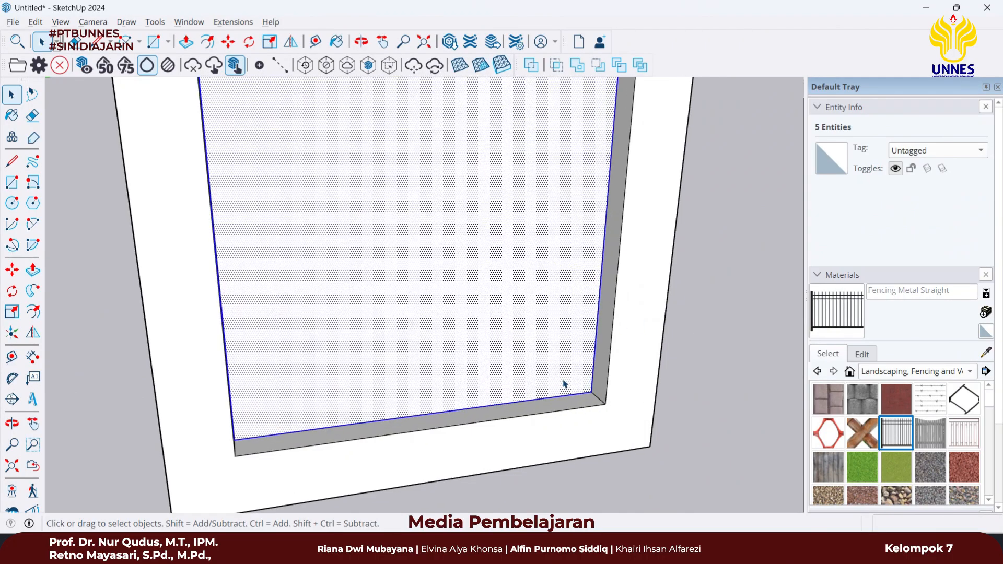
key("m")
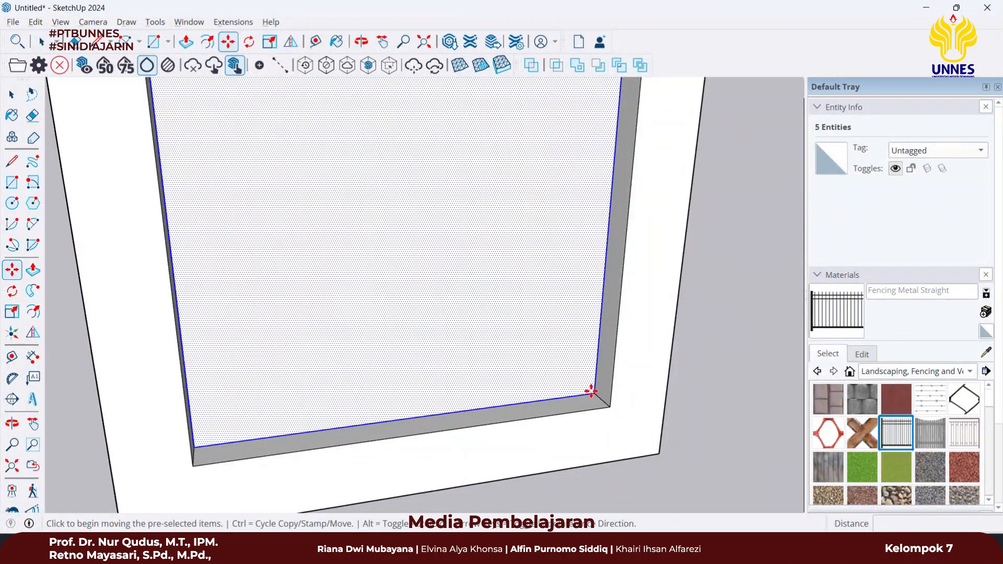
left_click(594, 394)
left_click(603, 402)
key("space")
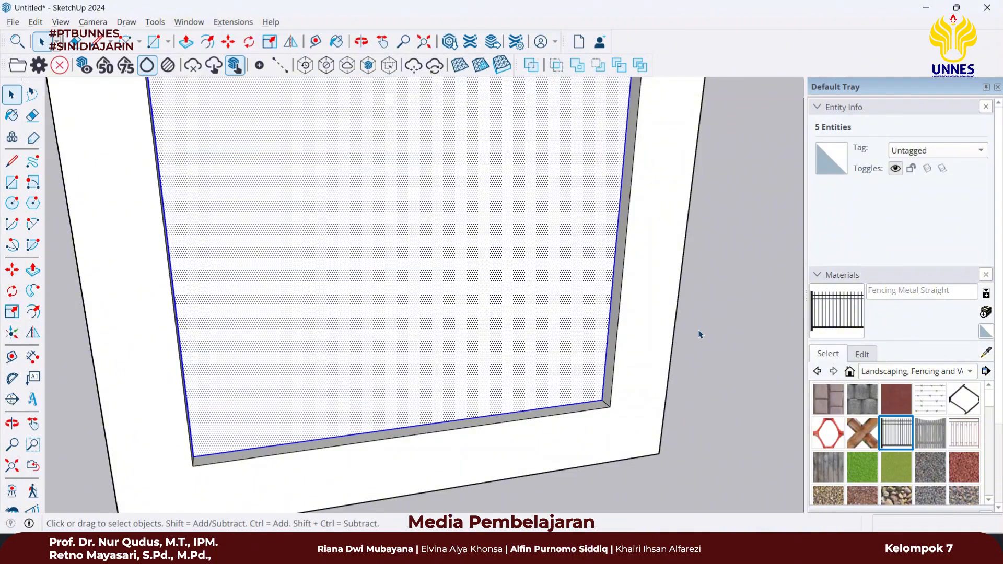
left_click(699, 330)
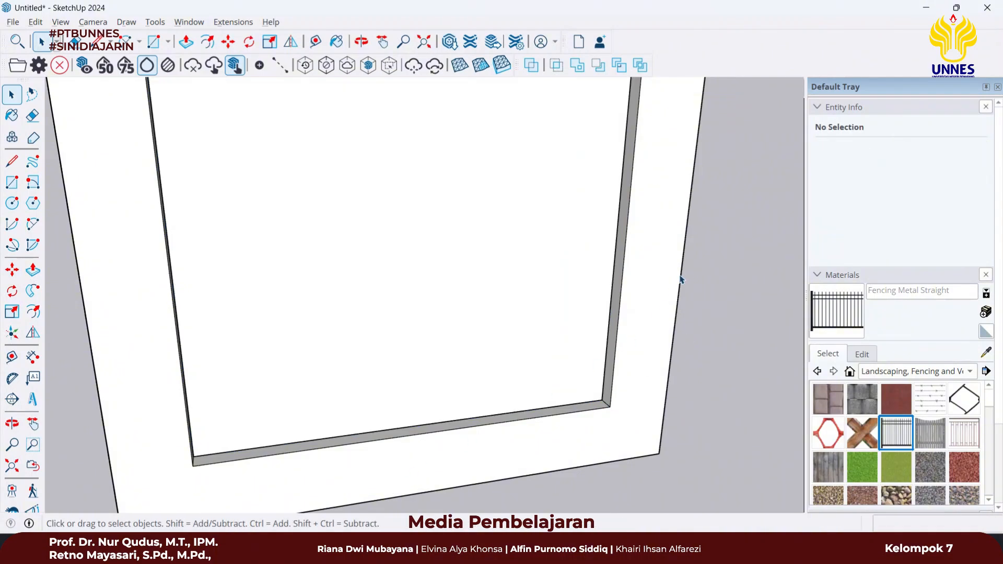
- Select the sash frame together with its inner pane and combine them into one group
double_click(544, 362)
mouse_move(544, 362)
middle_mouse_down()
mouse_move(638, 309)
mouse_move(538, 346)
middle_mouse_up()
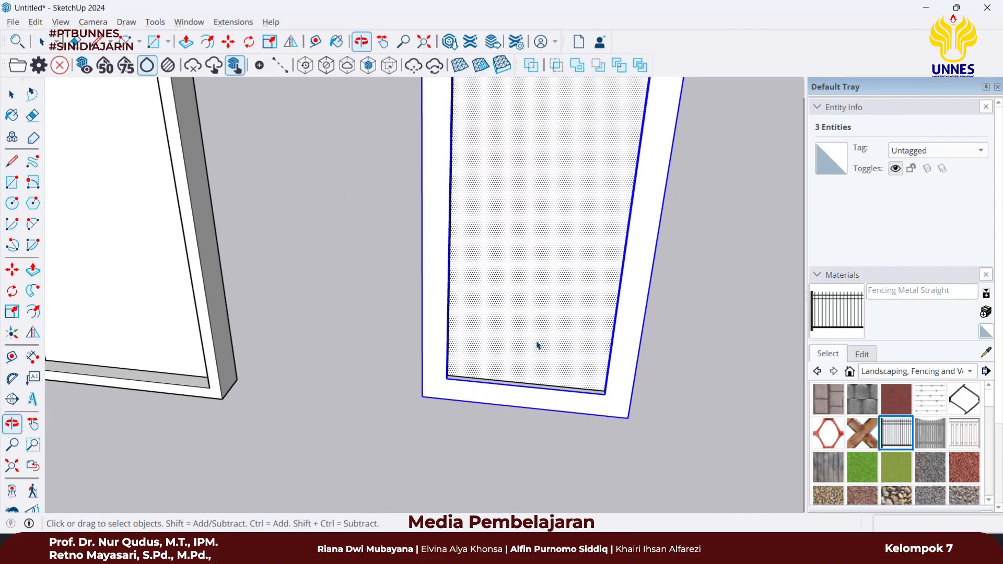
scroll(538, 346, "down", 5)
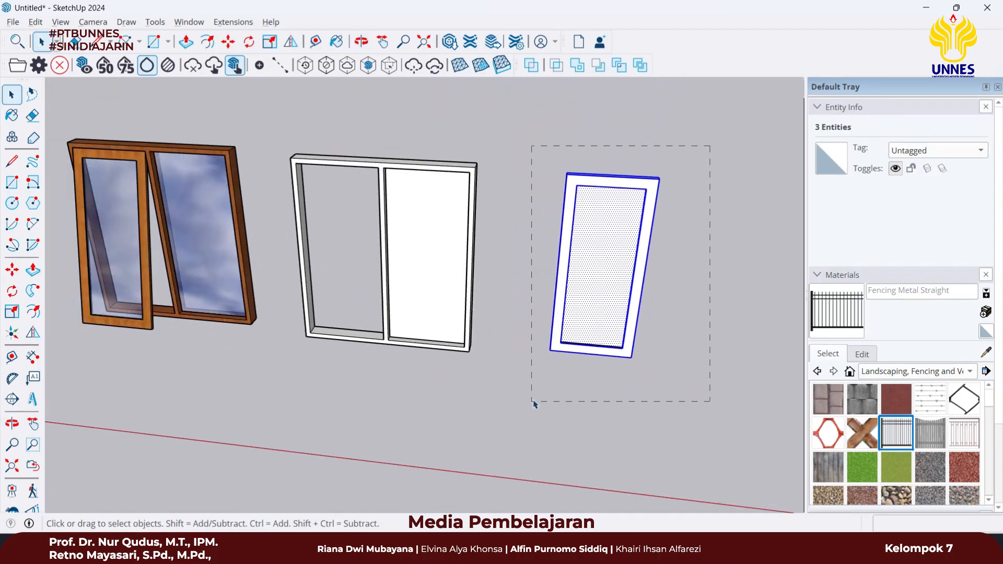
left_click_drag(534, 404, 533, 404)
right_click(598, 249)
left_click(638, 389)
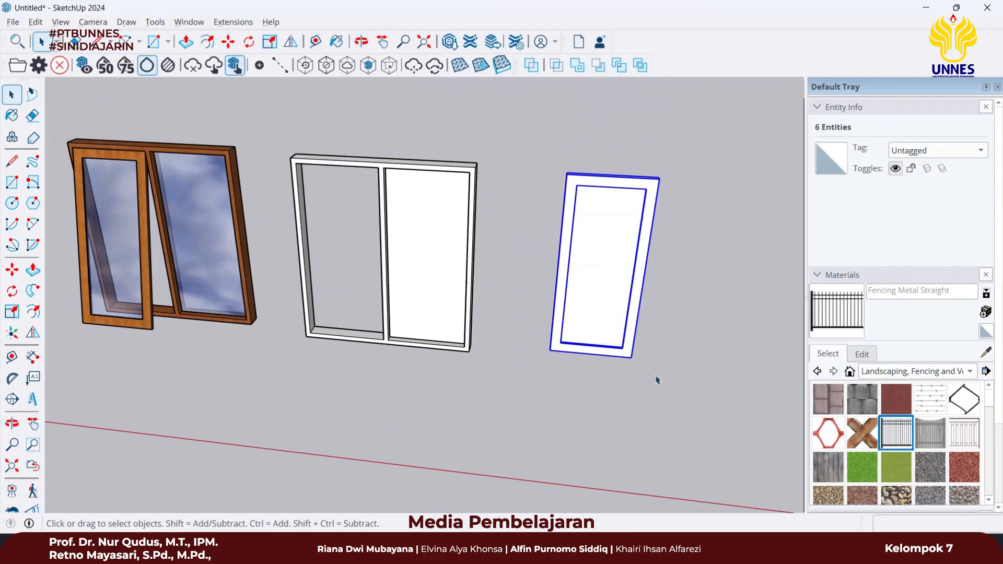
- Rotate the sash group 15 degrees about its lower corner in the plane perpendicular to the red axis
middle_click_drag(656, 379, 551, 354)
scroll(597, 405, "up", 3)
scroll(624, 423, "up", 2)
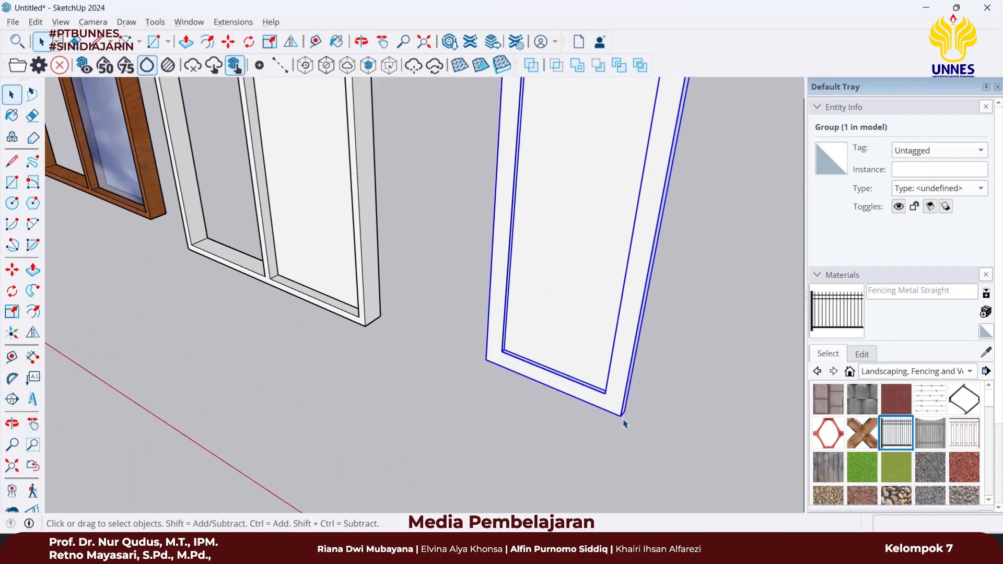
middle_click_drag(622, 421, 378, 370)
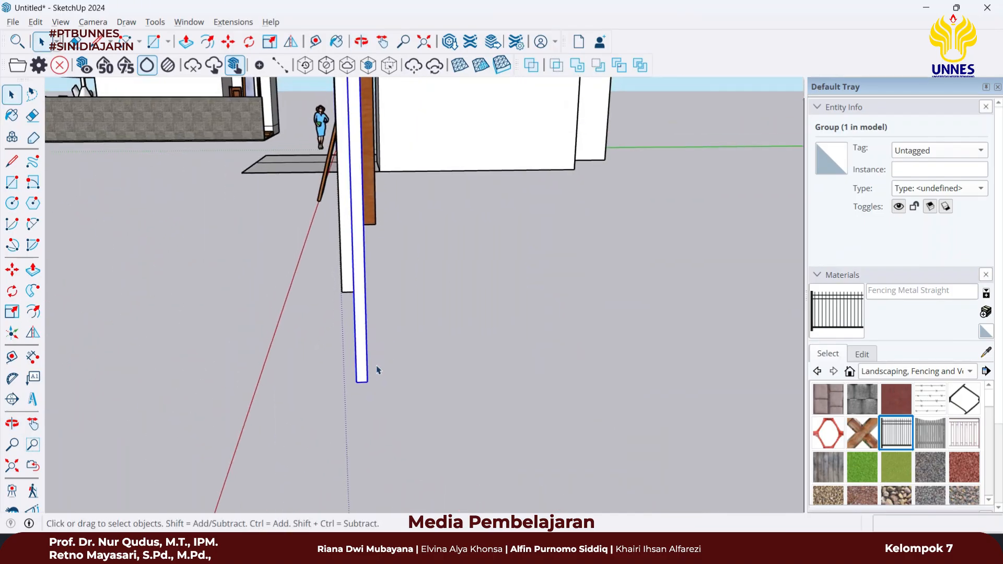
left_click(13, 291)
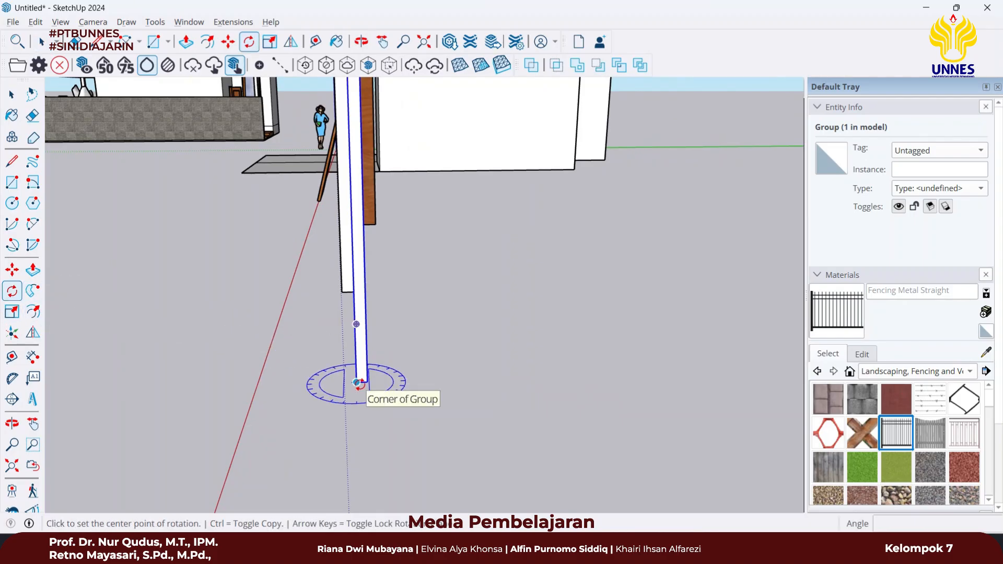
middle_click_drag(358, 374, 360, 329)
scroll(353, 332, "up", 1)
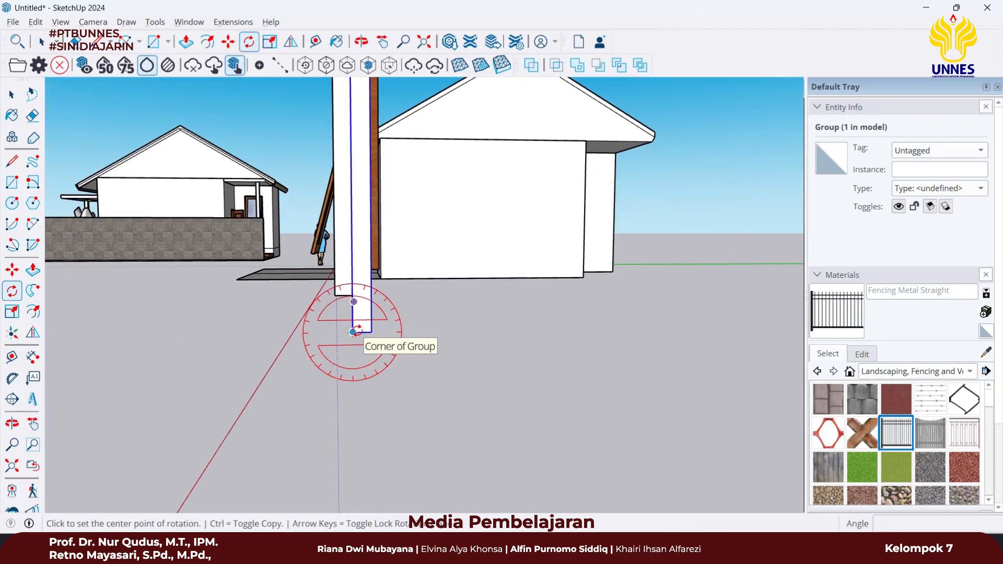
left_click(354, 331)
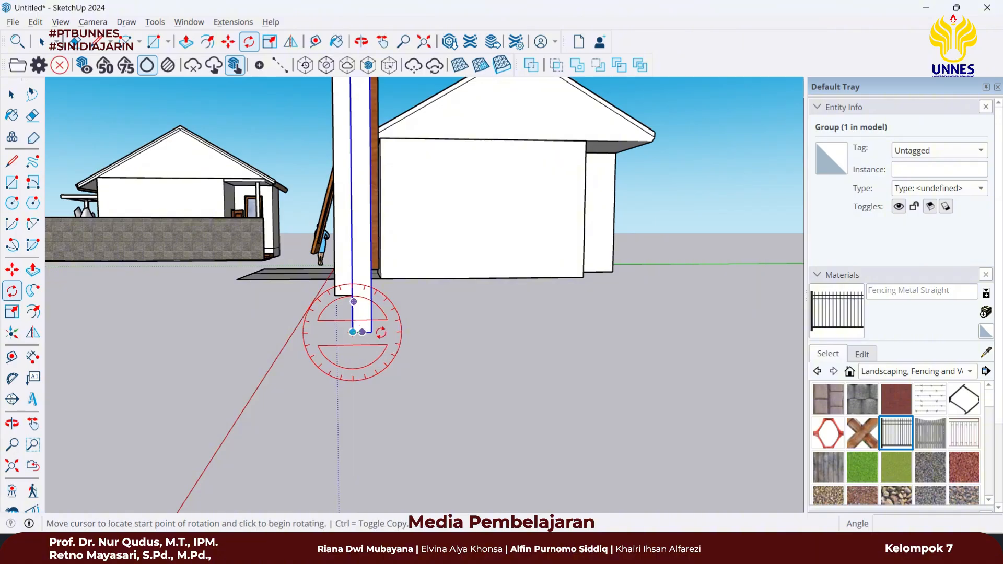
left_click(486, 328)
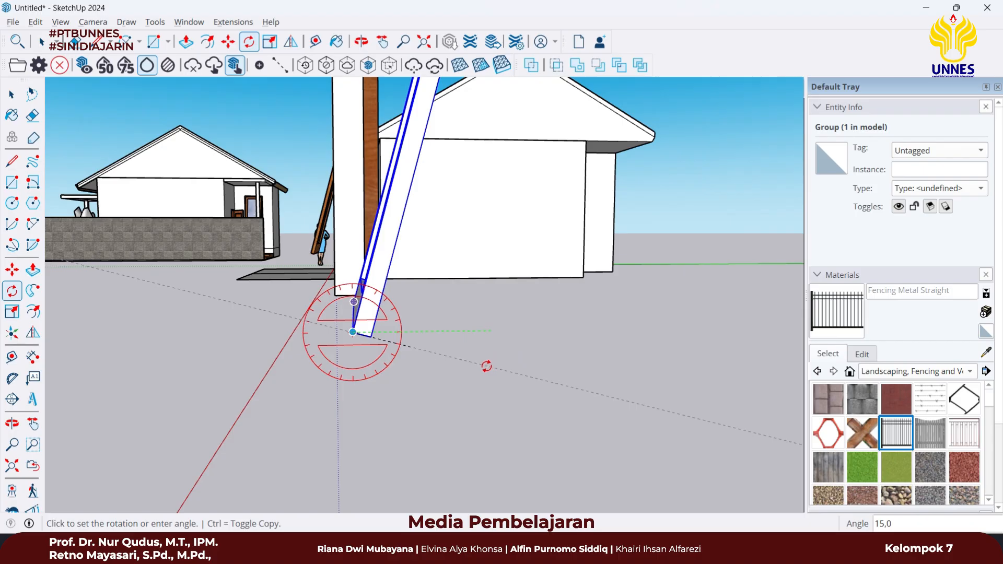
left_click(486, 365)
middle_click_drag(459, 287, 456, 270)
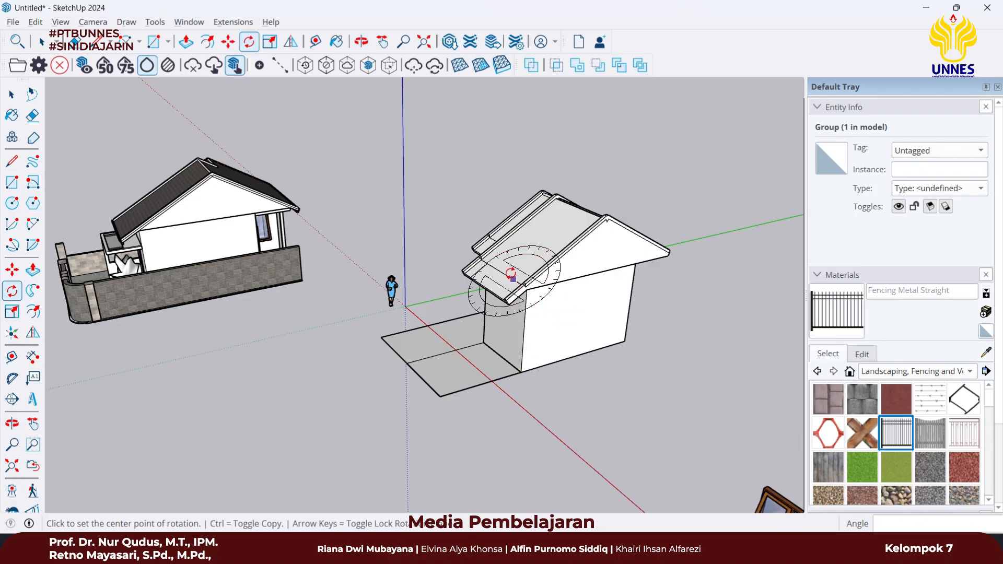
key("space")
- Examine the tilted sash beside the window frames
scroll(499, 306, "down", 2)
middle_click_drag(418, 259, 172, 144, "shift")
scroll(285, 314, "up", 5)
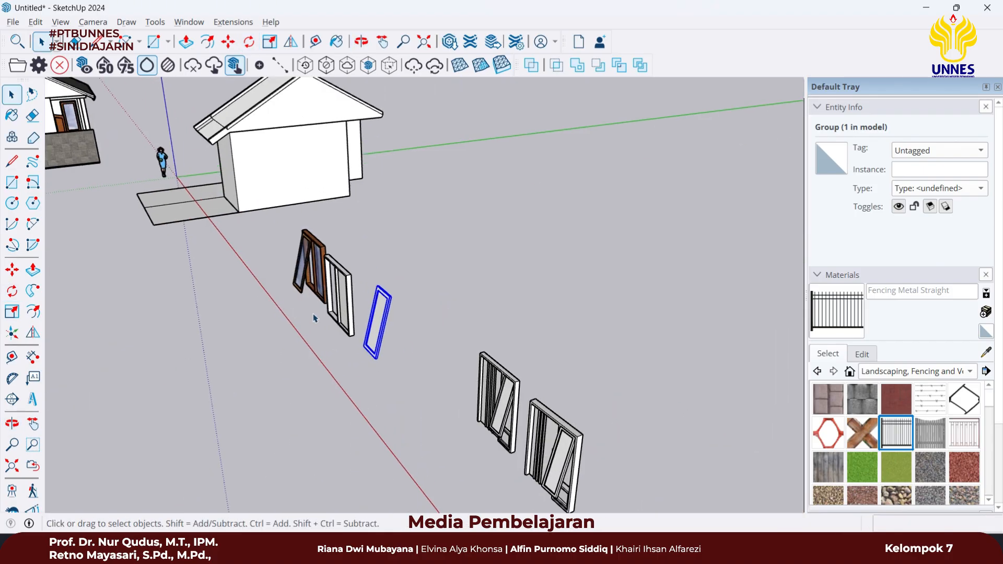
scroll(431, 272, "up", 3)
key("o")
middle_click_drag(443, 278, 466, 254)
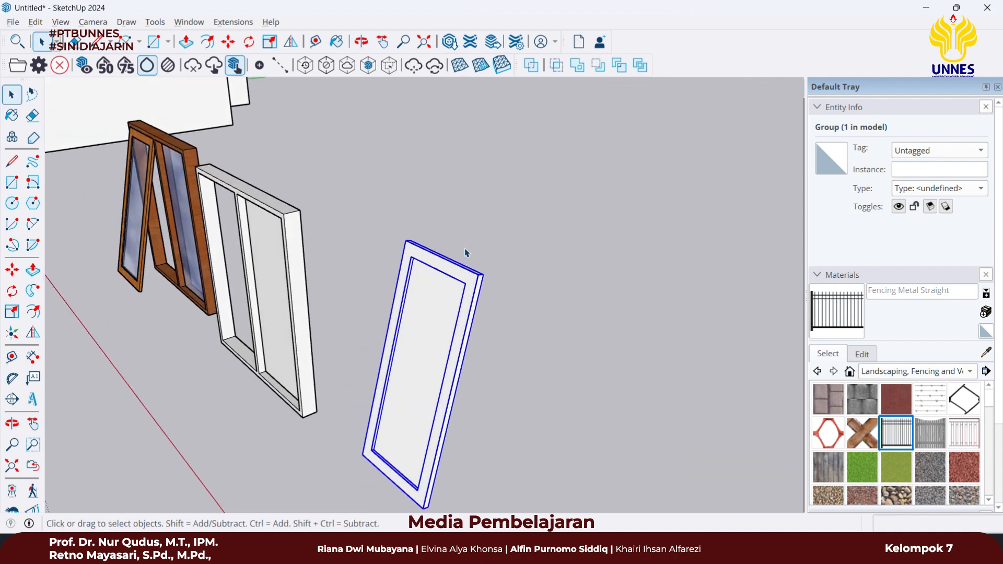
- Compare the tilted sash and the unpainted window frame with the finished wooden window
key("m")
scroll(419, 242, "up", 3)
middle_click_drag(387, 256, 448, 244, "shift")
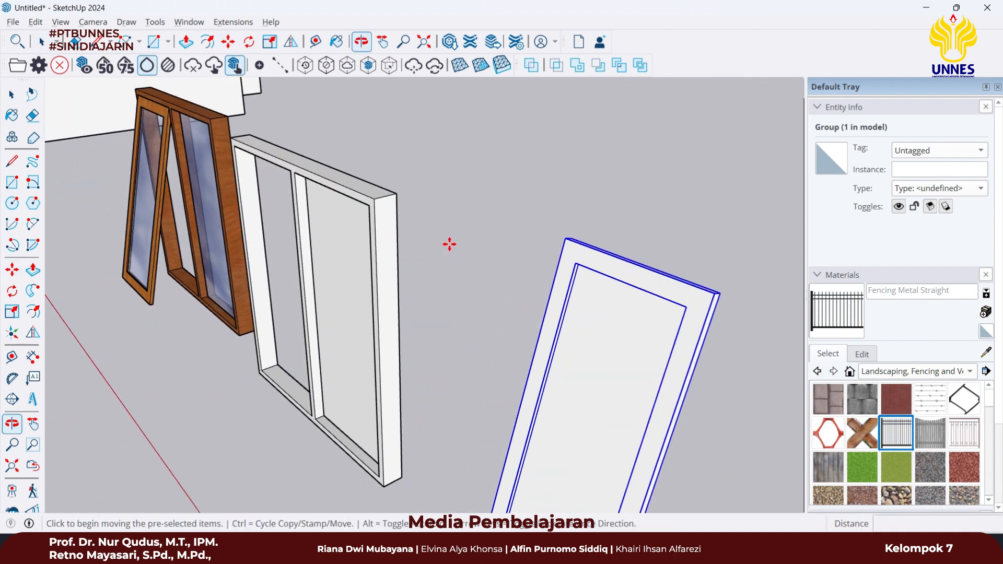
key("space")
left_click(278, 208)
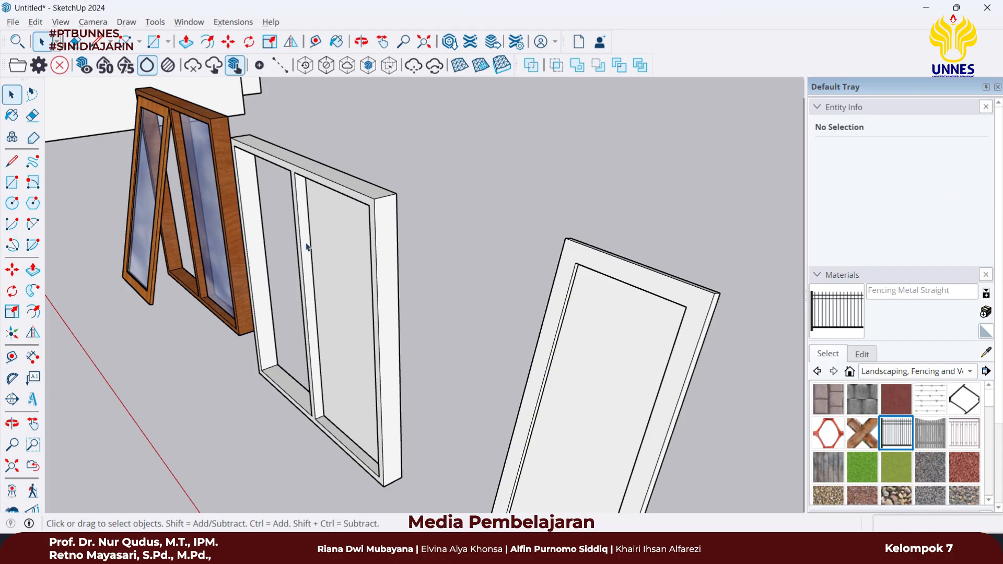
middle_click_drag(307, 246, 280, 280)
scroll(280, 280, "down", 3)
key("o")
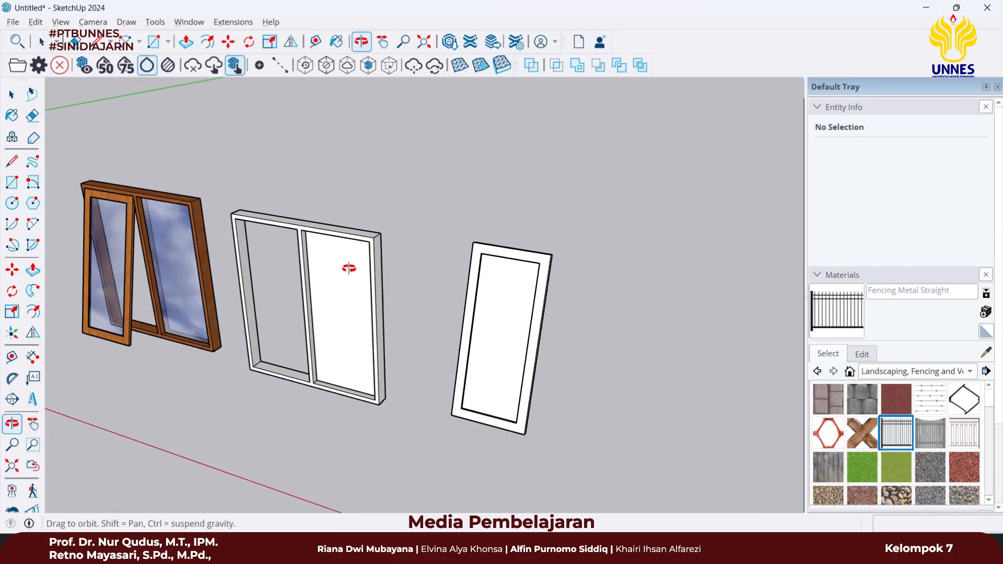
left_click_drag(349, 268, 293, 306)
key("space")
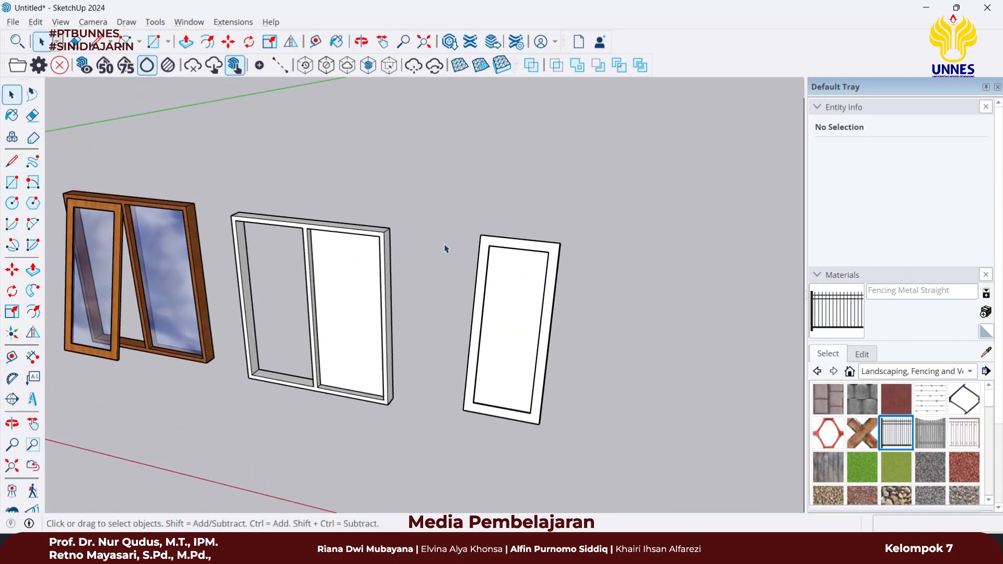
- Move the tilted sash group by its upper-left corner onto the upper-left corner of the unpainted frame's empty opening
left_click(491, 239)
scroll(493, 238, "up", 3)
middle_click_drag(495, 238, 457, 244)
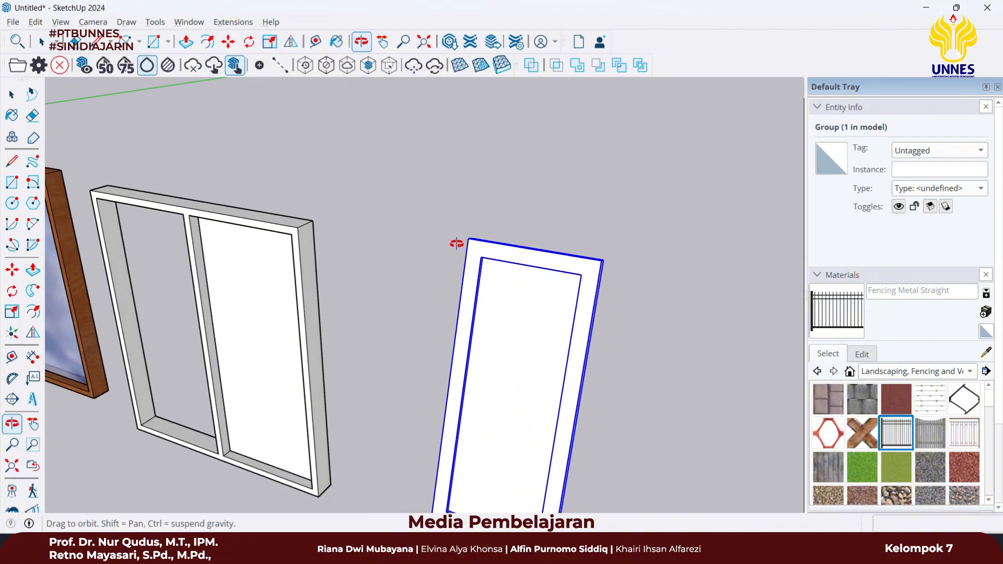
key("m")
left_click(467, 239)
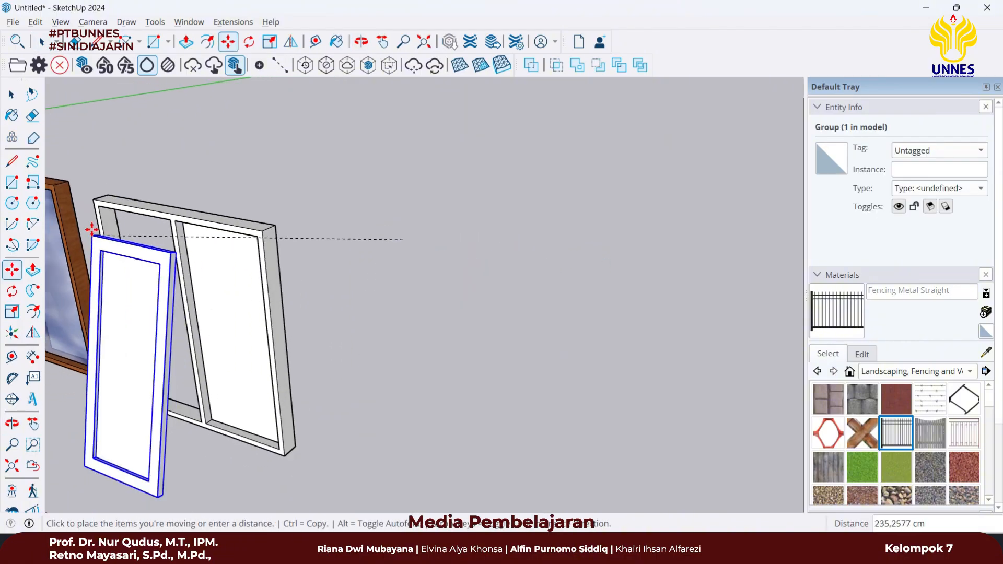
scroll(97, 202, "up", 4)
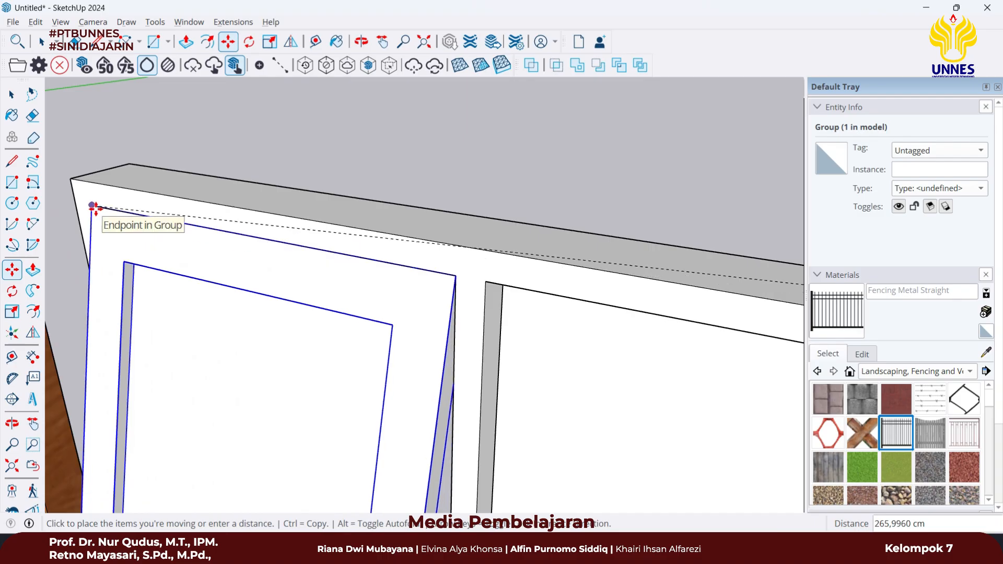
left_click(94, 212)
- Clear the selection and inspect the assembled window with its tilted sash beside the wooden reference window
scroll(172, 242, "down", 2)
middle_click_drag(220, 267, 314, 171)
scroll(386, 258, "down", 2)
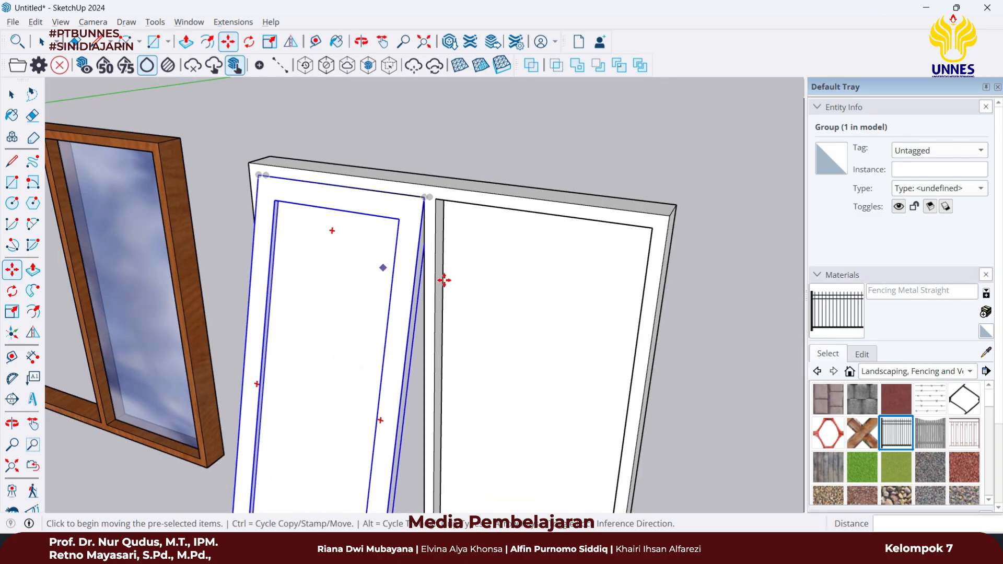
key("space")
left_click(704, 189)
middle_click_drag(654, 303, 487, 251)
scroll(645, 328, "down", 2)
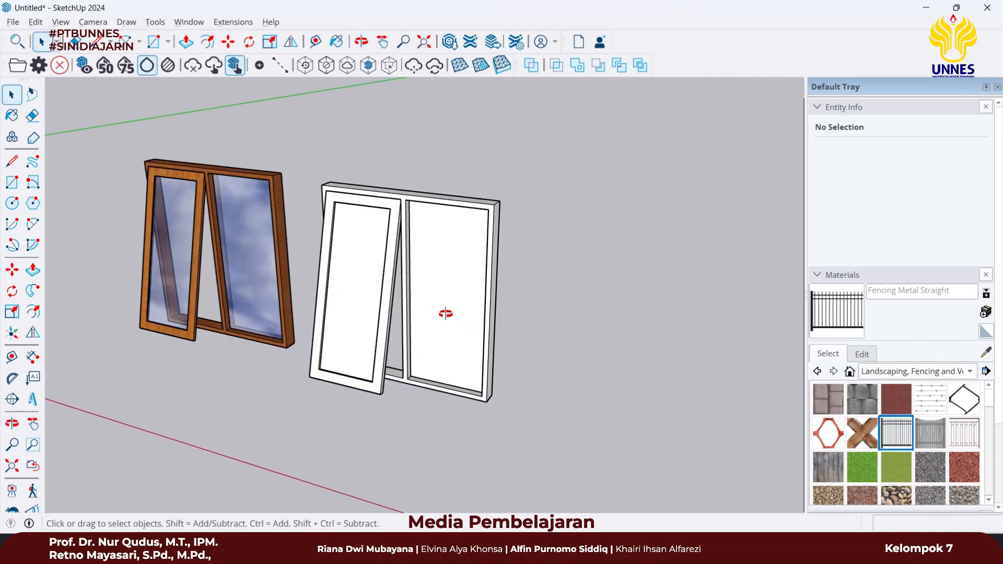
middle_click_drag(446, 314, 560, 179)
left_click_drag(337, 407, 342, 446)
left_click(546, 370)
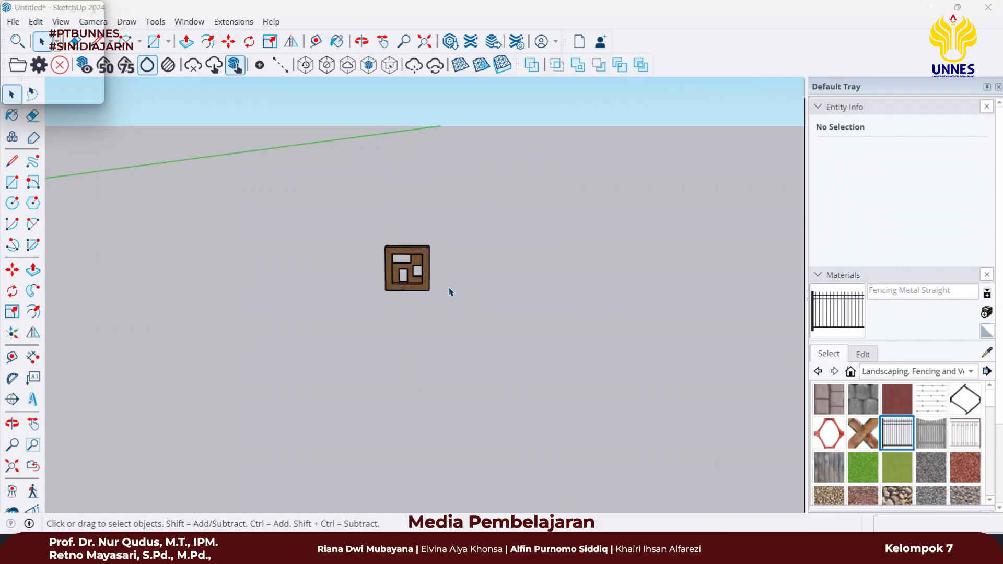
- Examine the brown ventilation block, its raised outer border and its rectangular openings
middle_click_drag(448, 291, 417, 260)
scroll(416, 259, "up", 2)
scroll(417, 284, "down", 2)
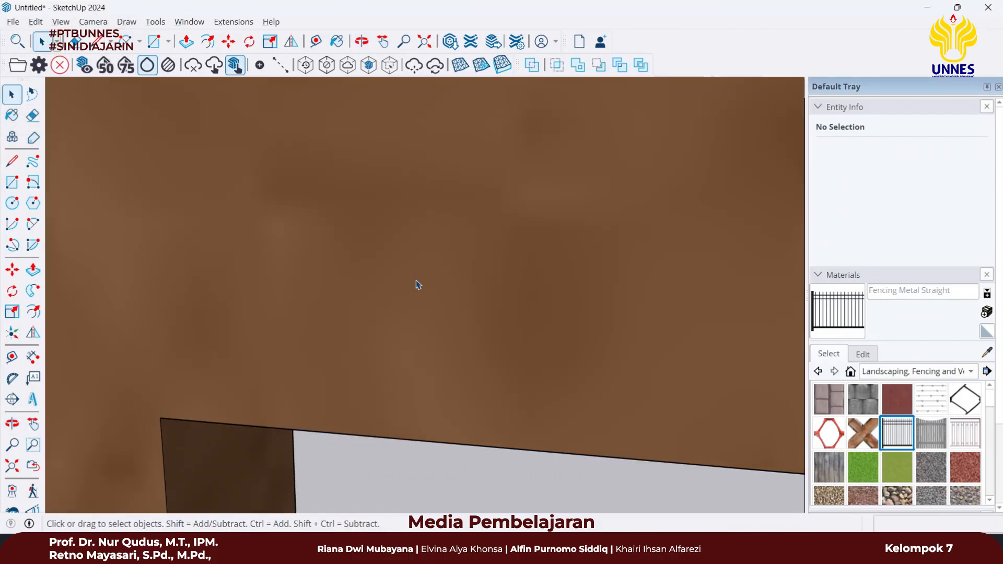
scroll(434, 280, "down", 3)
scroll(460, 278, "down", 5)
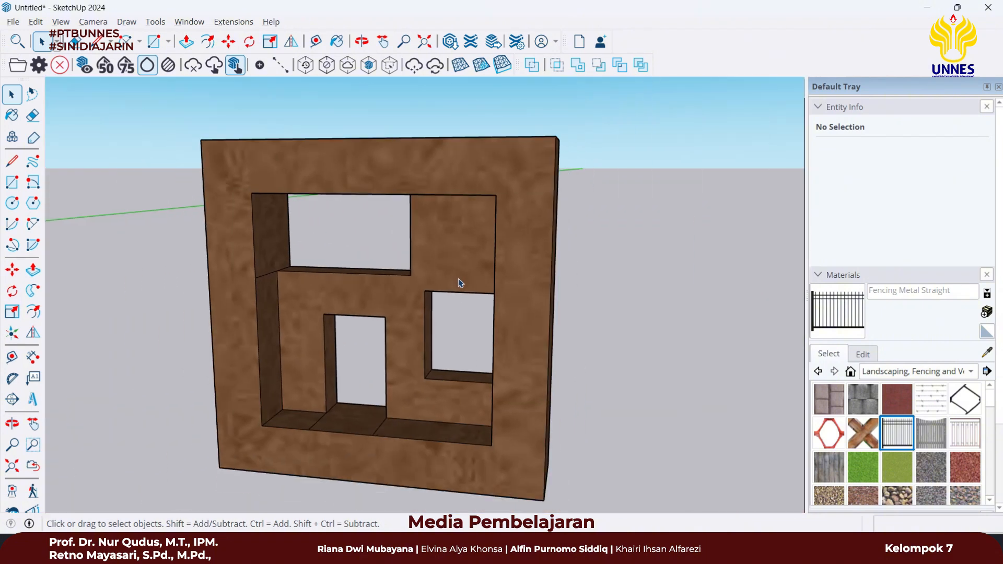
middle_click_drag(404, 267, 444, 274)
scroll(465, 277, "down", 3)
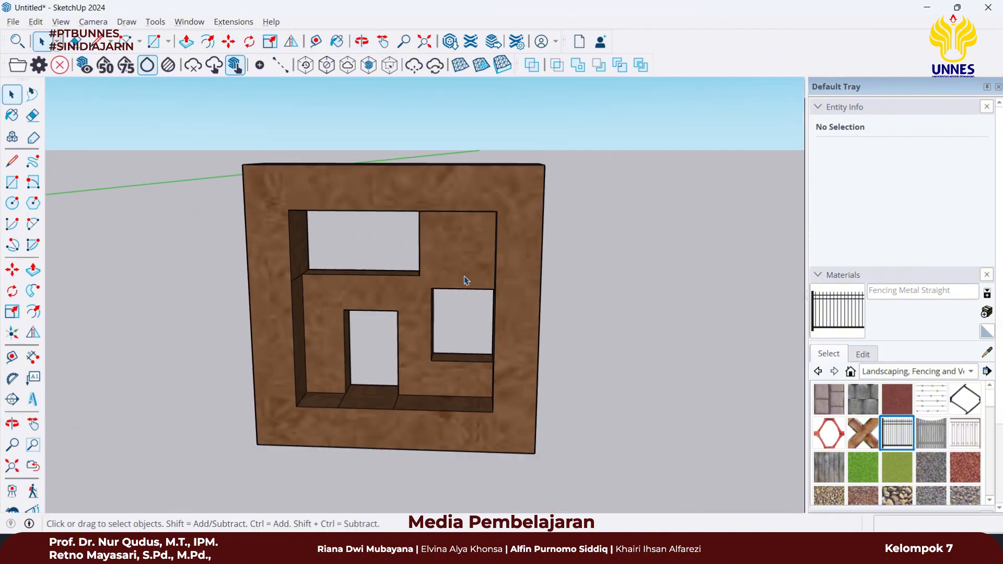
mouse_move(519, 280)
middle_mouse_down()
mouse_move(436, 258)
mouse_move(468, 269)
mouse_move(494, 249)
middle_mouse_up()
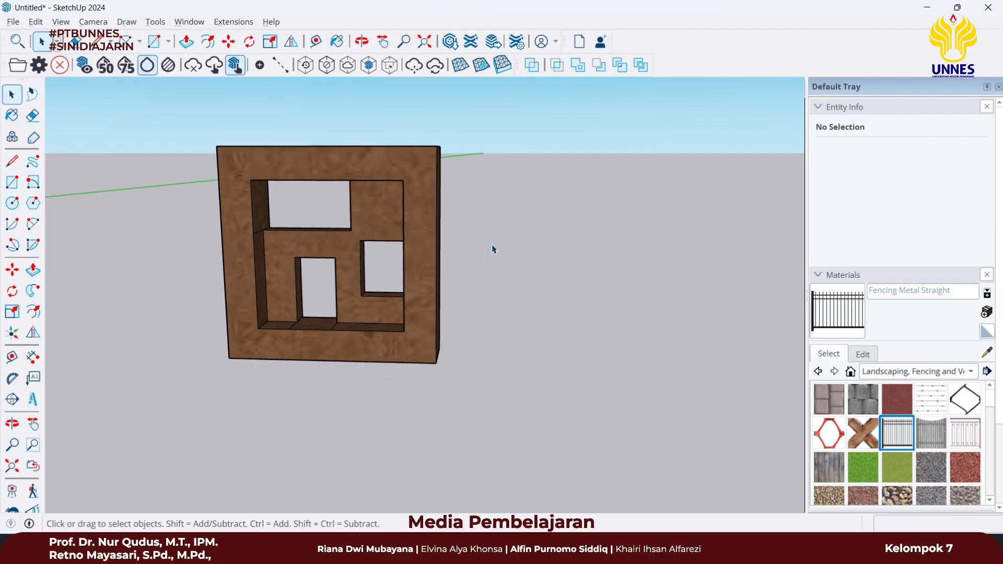
scroll(478, 232, "down", 5)
scroll(488, 251, "up", 5)
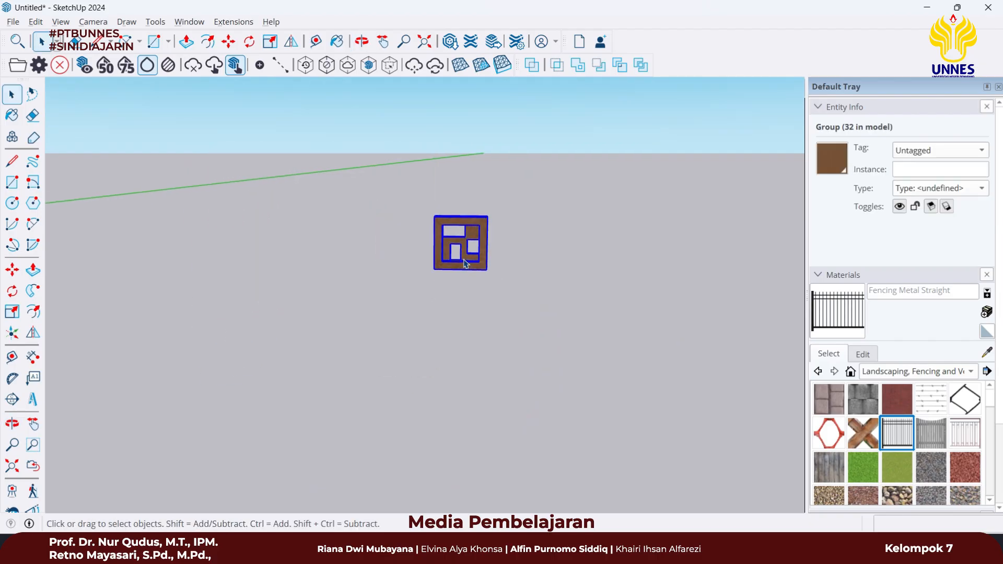
left_click(471, 221)
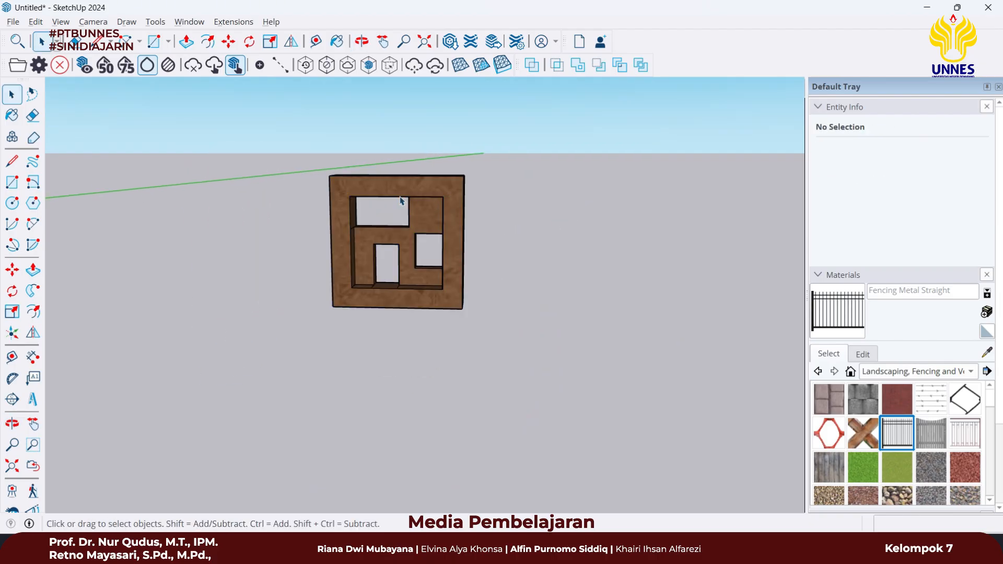
key("r")
left_click(329, 175)
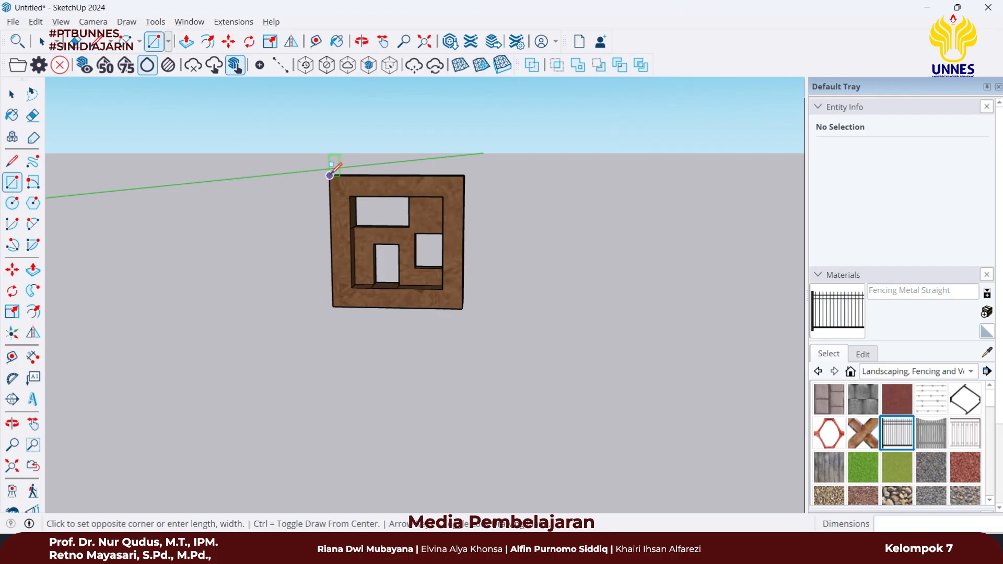
left_click(464, 306)
scroll(506, 298, "down", 3)
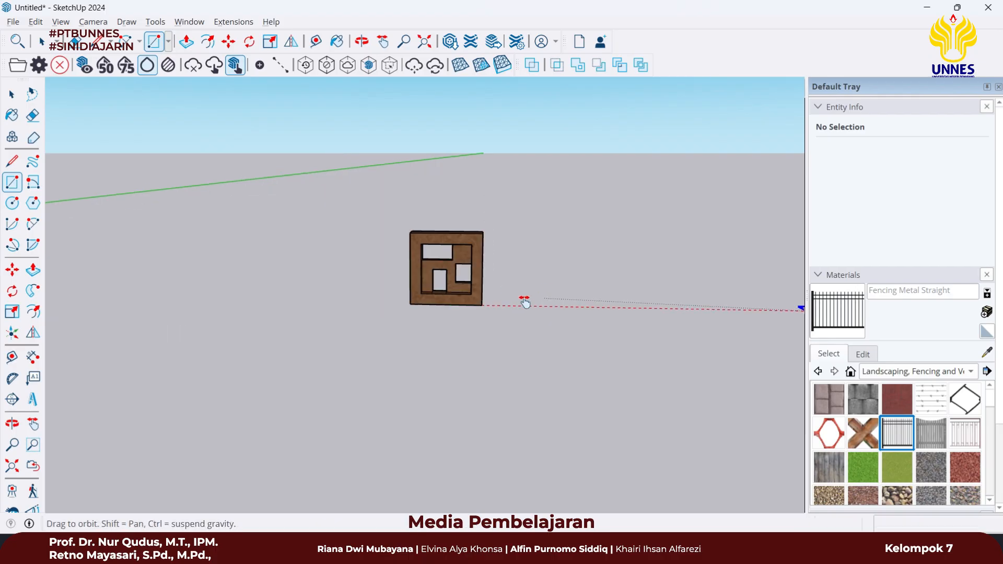
- Draw an upright 20 by 20 cm square beside the brown ventilation block
middle_click_drag(522, 298, 449, 245)
left_click(412, 249)
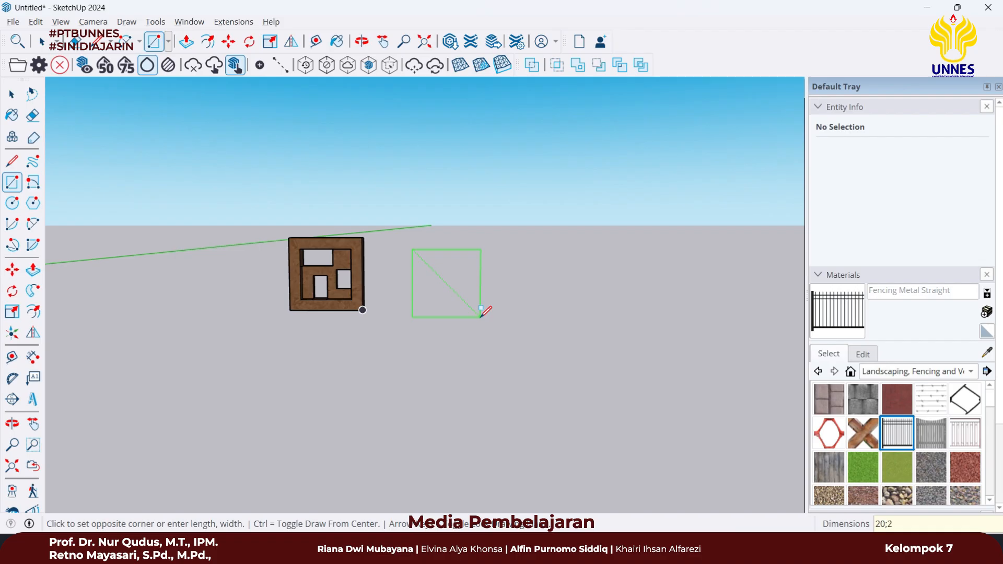
key("Return")
scroll(423, 259, "up", 6)
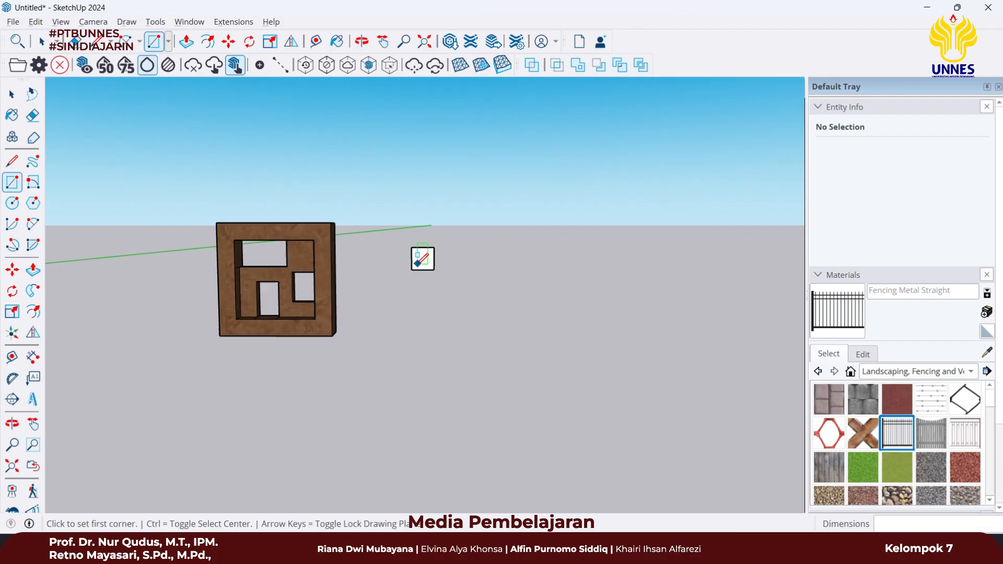
scroll(422, 258, "up", 8)
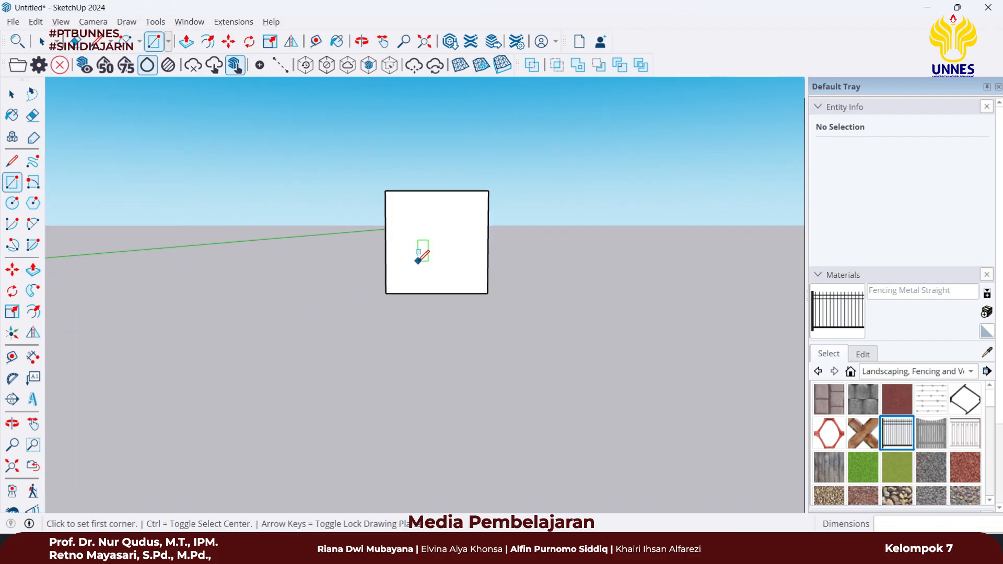
- Extrude the square face toward the front with Push/Pull to form the new block's body
key("space")
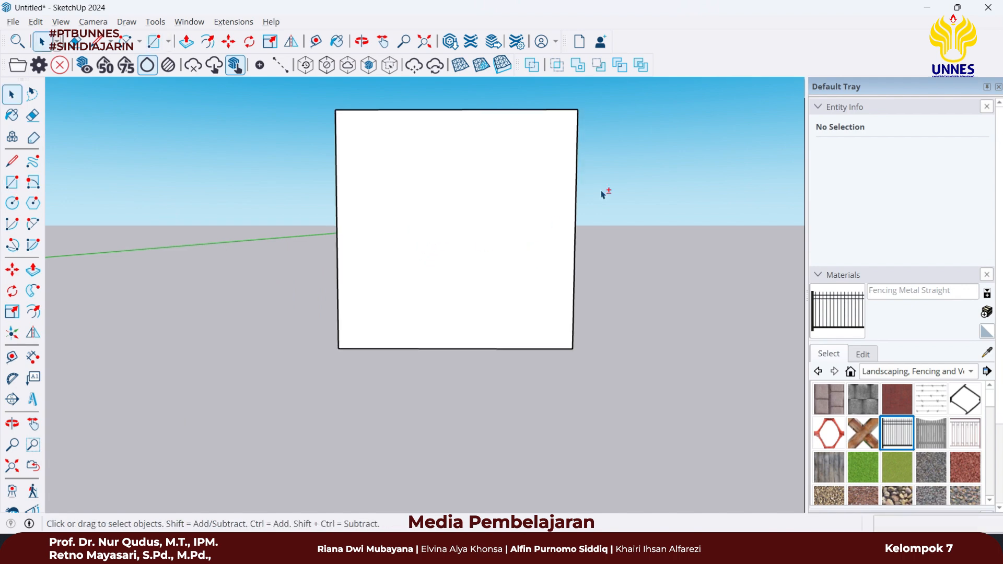
middle_click_drag(605, 195, 574, 222)
left_click(523, 226)
key("p")
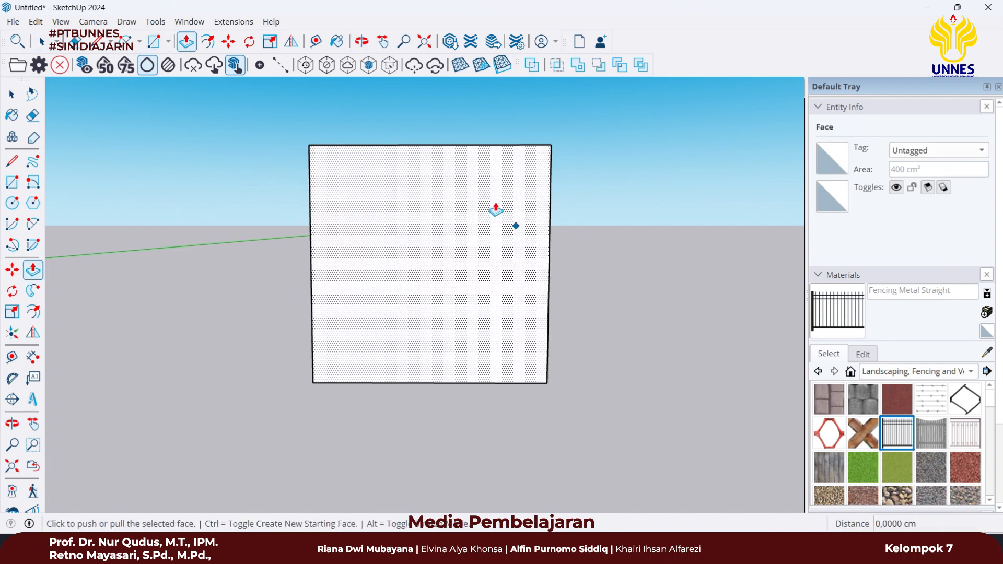
left_click(495, 201)
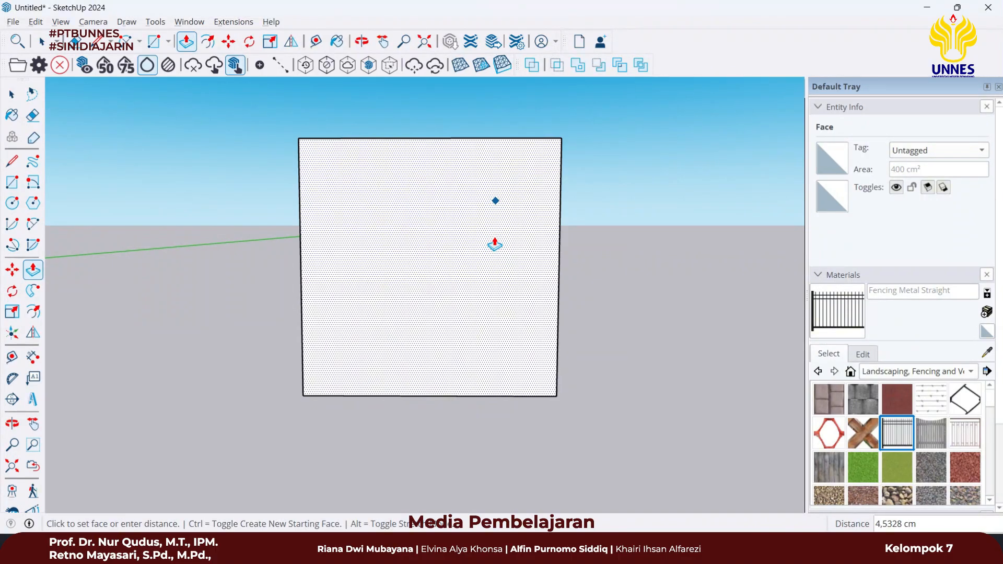
key("Return")
key("space")
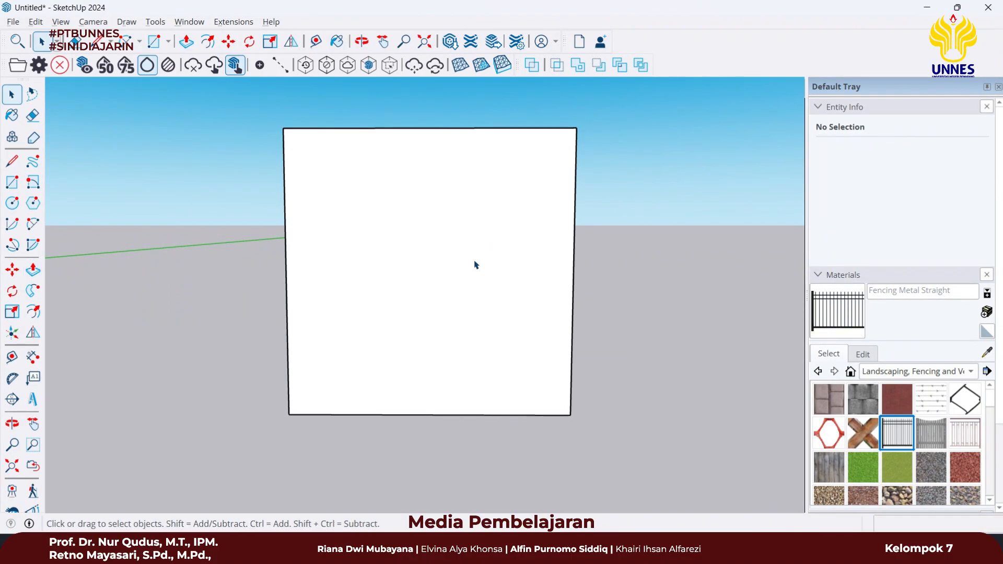
- Offset the outline of the new block's front face inward to form its border
middle_click_drag(475, 262, 434, 277)
left_click(405, 271)
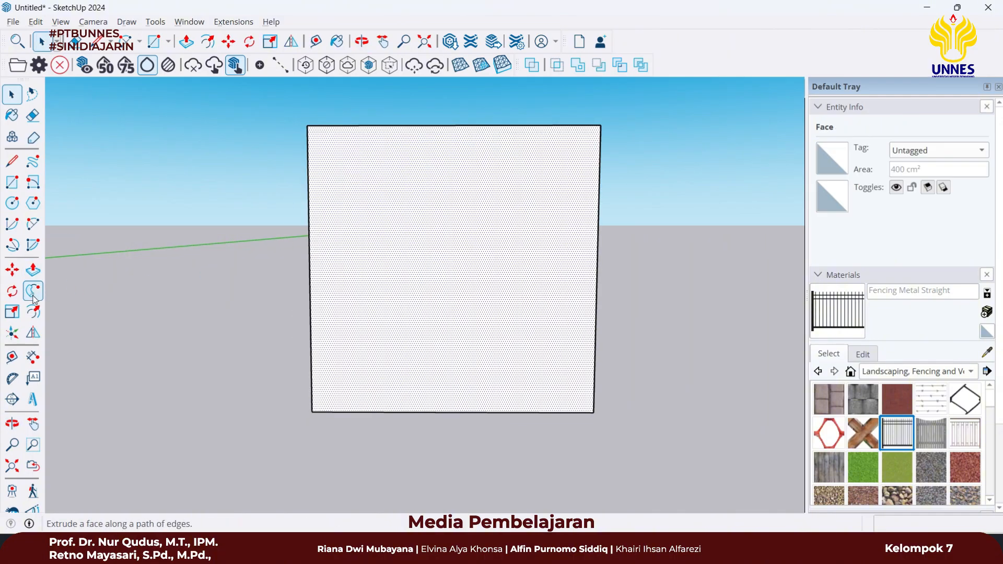
left_click(33, 312)
left_click(381, 256)
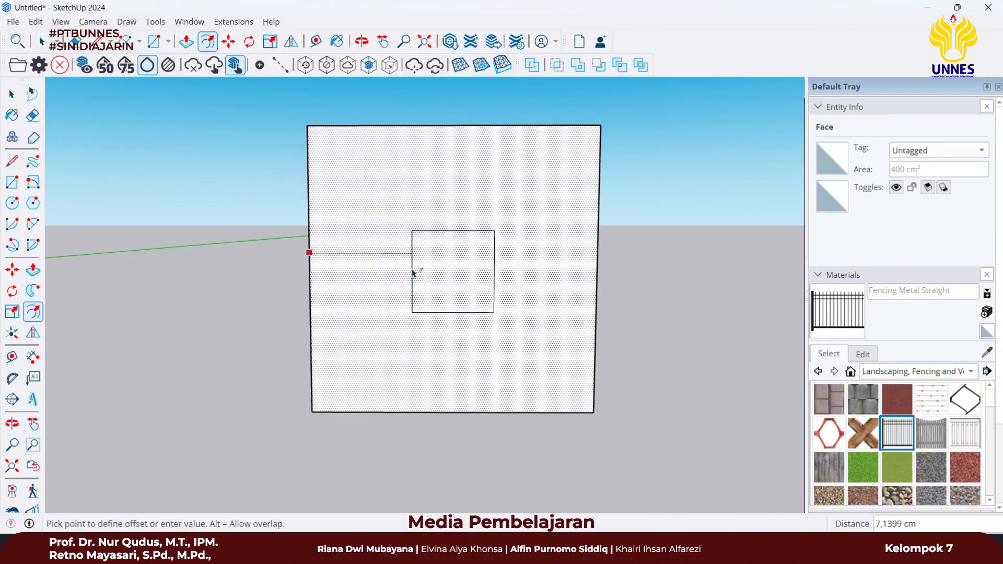
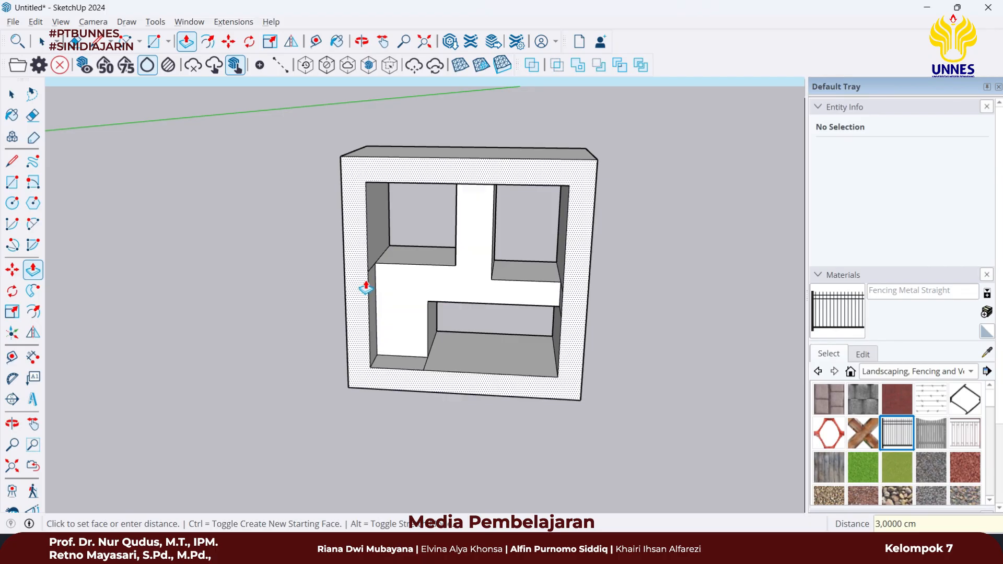
- Pull the new block's outer border face forward by 3 cm and clear the selection
middle_click_drag(365, 285, 50, 230)
middle_click_drag(438, 293, 329, 291)
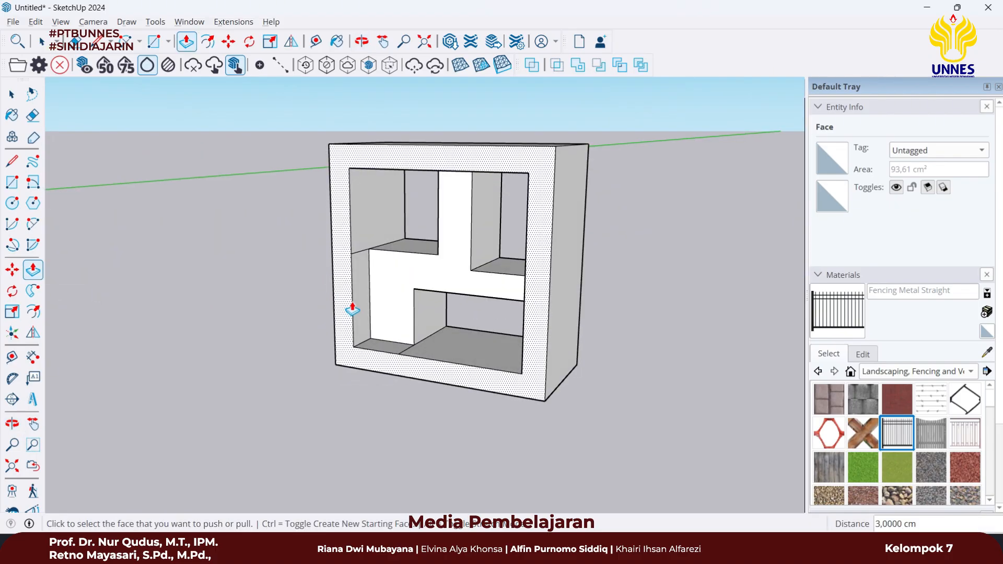
key("ctrl+t")
key("space")
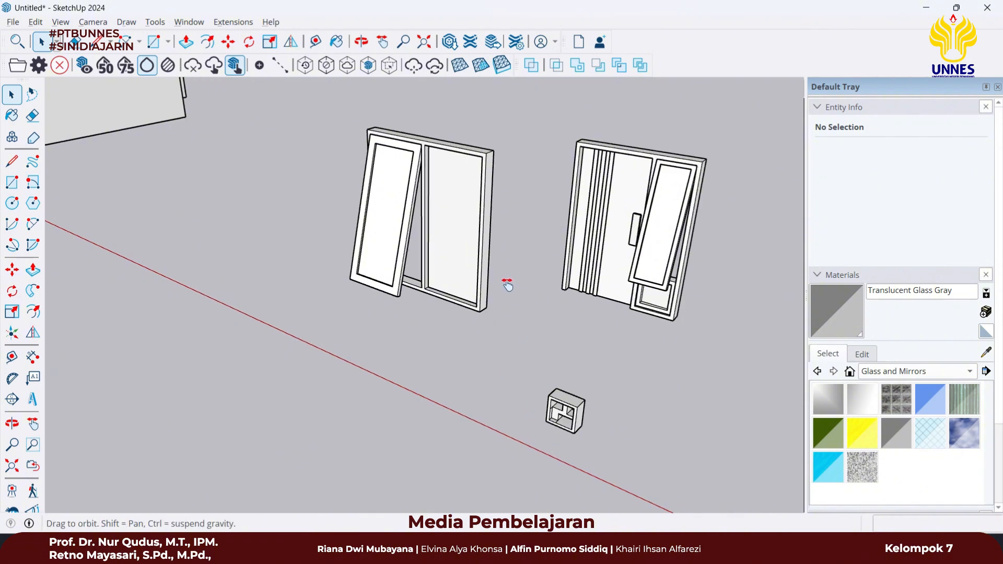
- Paint the fixed pane of the two-part window with Translucent Glass Gray from the Glass and Mirrors collection
mouse_move(506, 282)
middle_mouse_down()
mouse_move(468, 340)
mouse_move(572, 314)
mouse_move(594, 293)
mouse_move(547, 296)
mouse_move(513, 331)
mouse_move(474, 327)
mouse_move(510, 336)
middle_mouse_up()
scroll(511, 346, "up", 2)
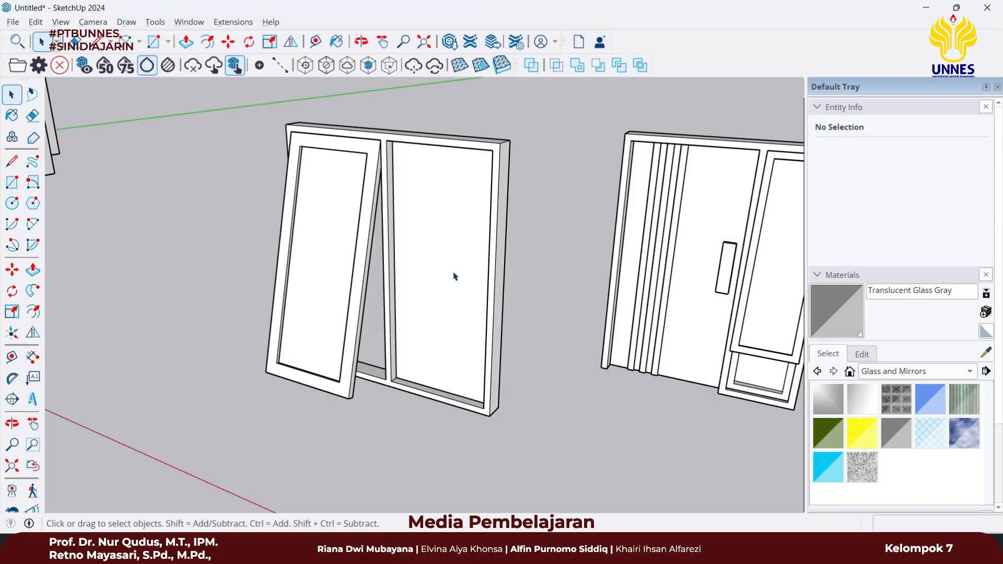
left_click(470, 251)
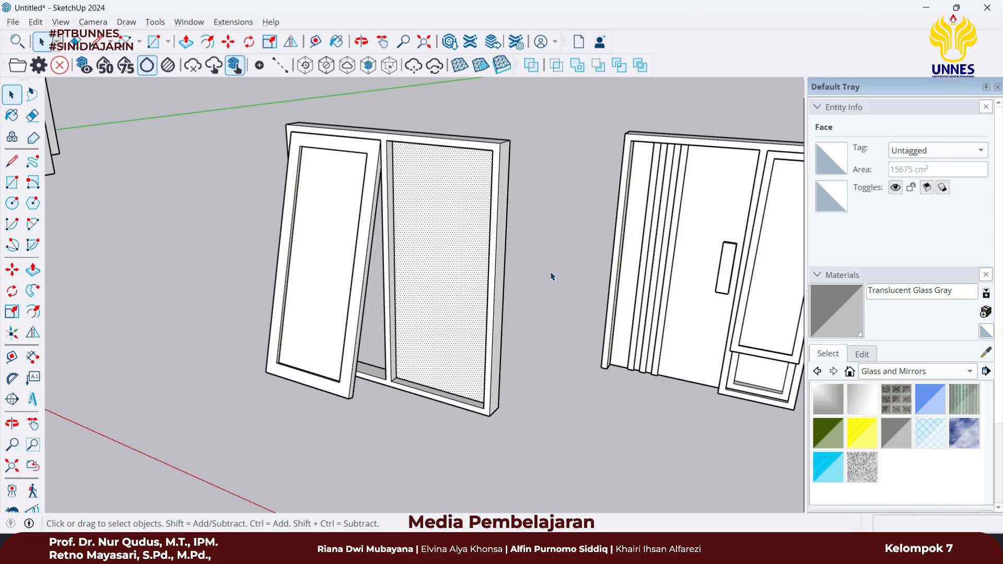
left_click(927, 375)
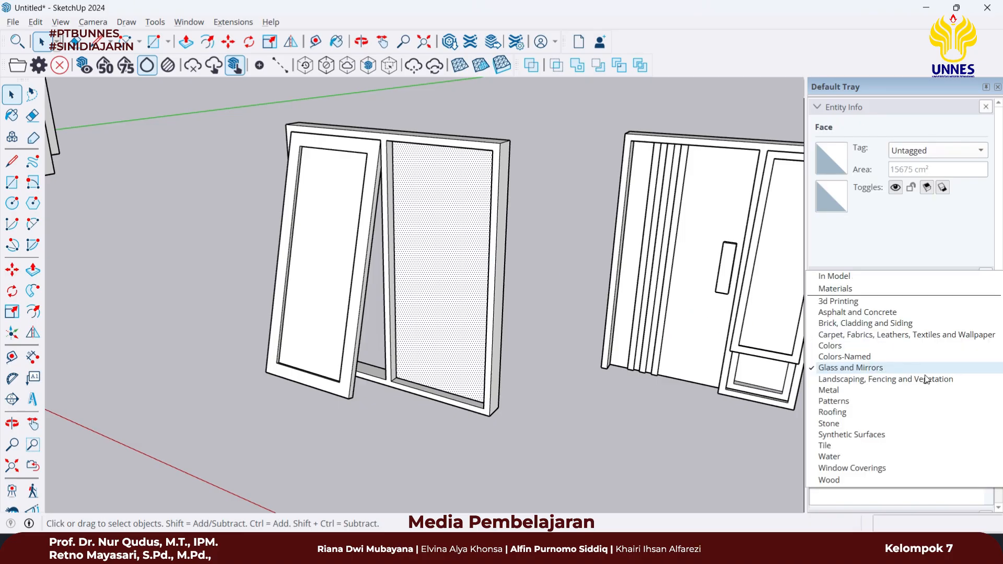
left_click(883, 369)
left_click(897, 425)
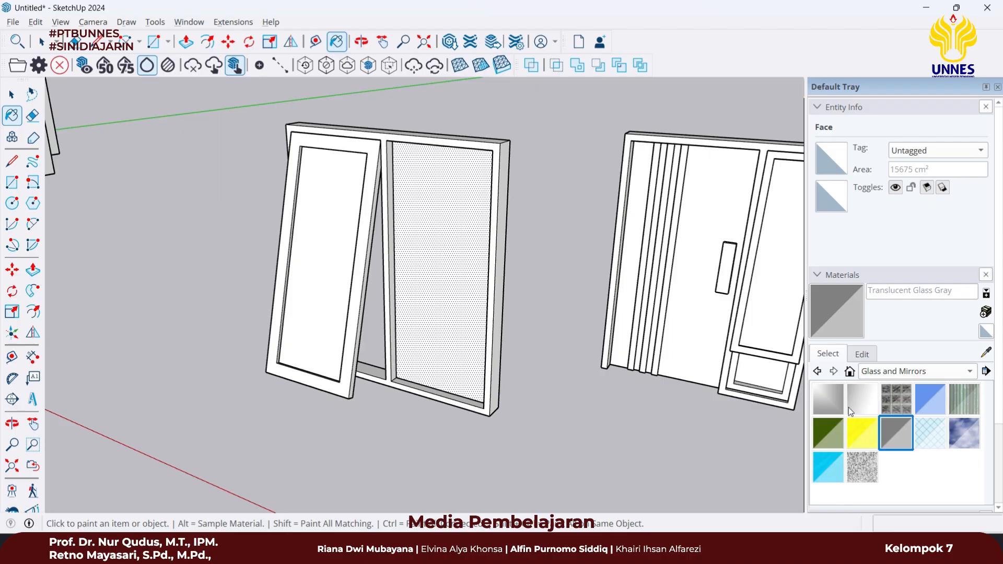
left_click(833, 398)
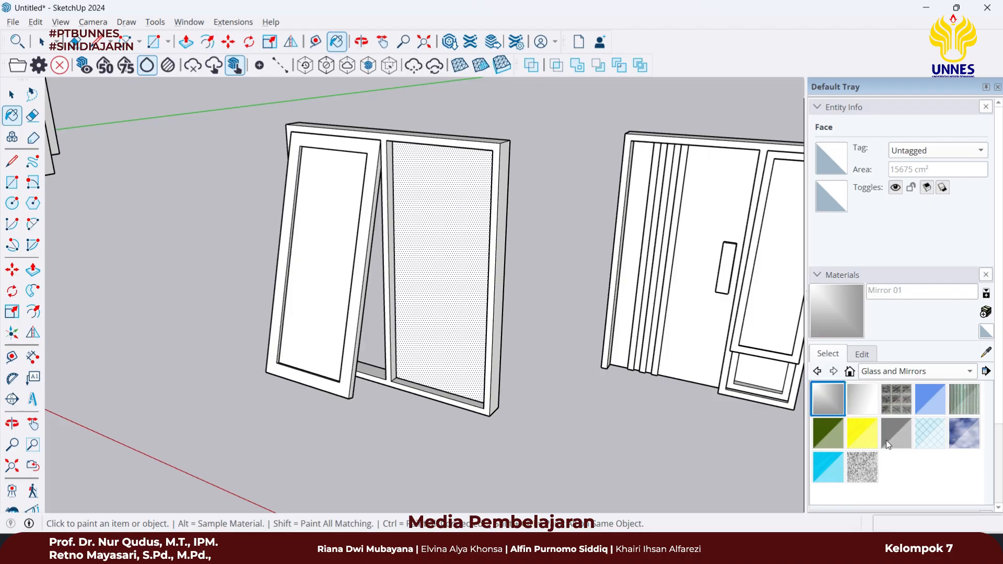
left_click(829, 441)
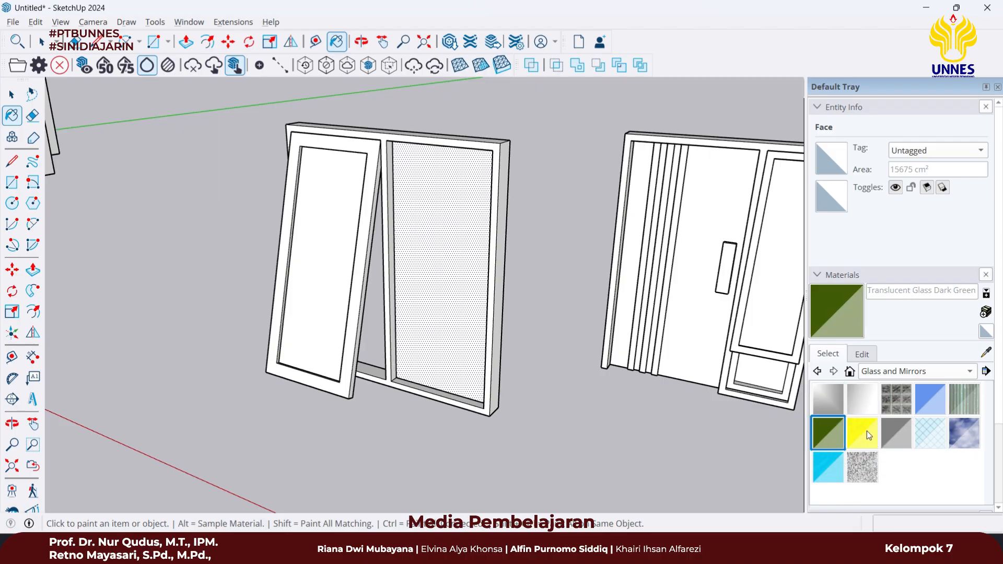
left_click(924, 401)
left_click(912, 427)
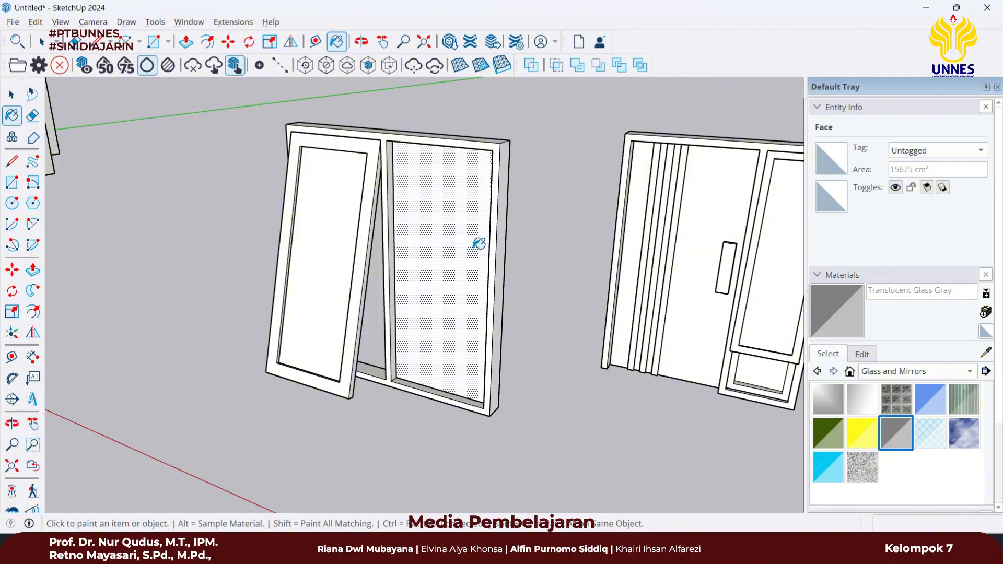
left_click(458, 239)
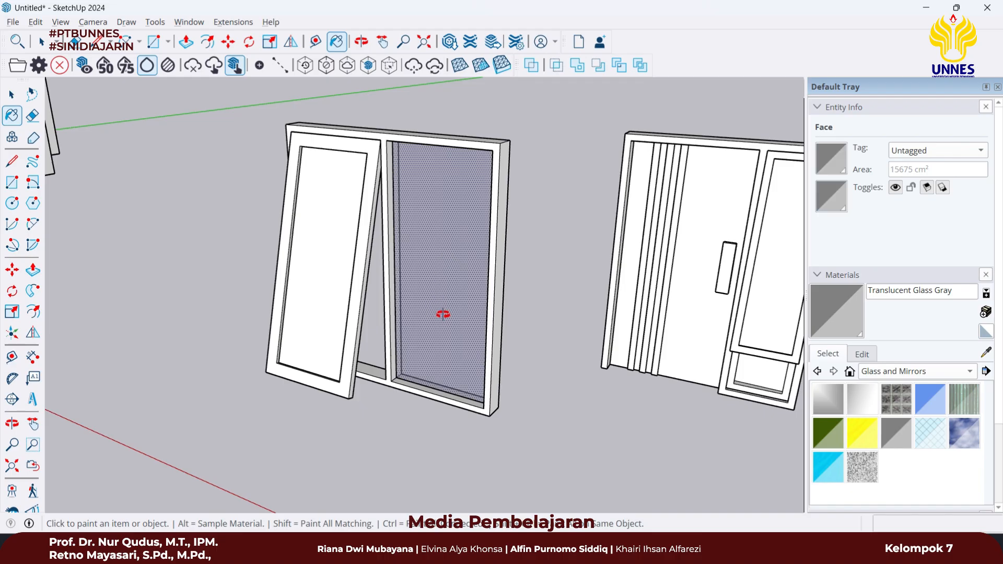
- Paint the glass face inside the two-part window's tilted sash group with Translucent Glass Gray
middle_click_drag(450, 311, 466, 316)
key("space")
double_click(344, 286)
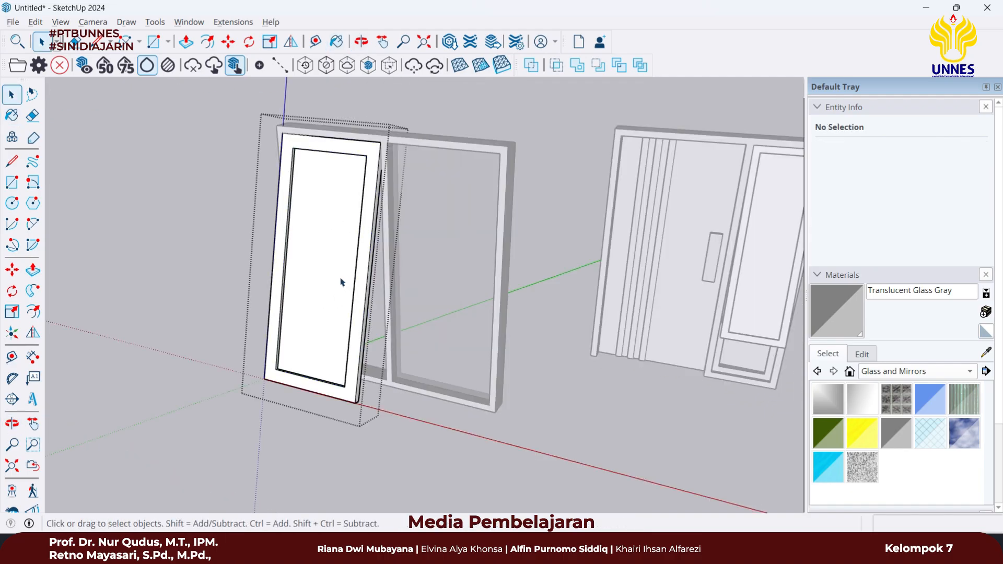
left_click(343, 282)
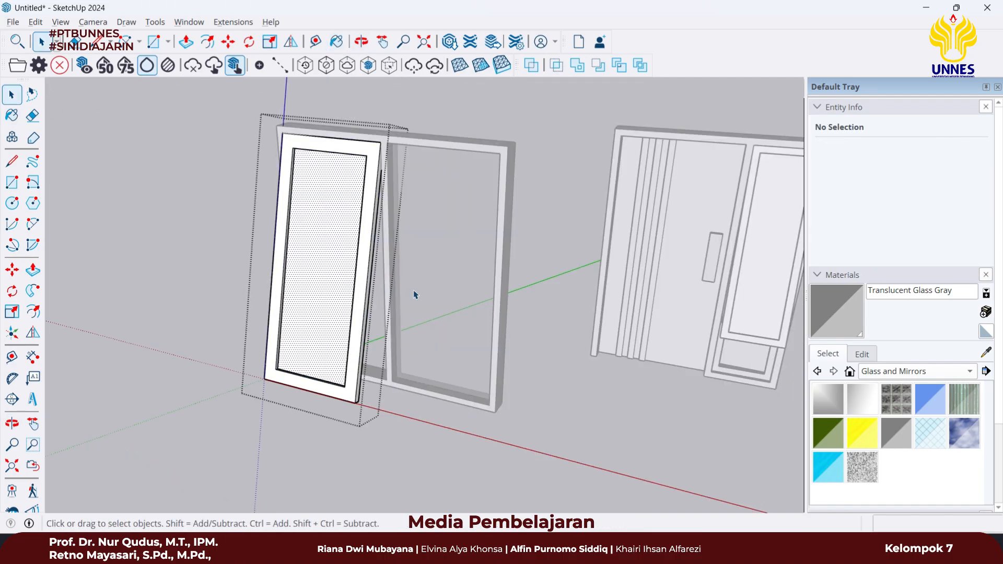
left_click(577, 361)
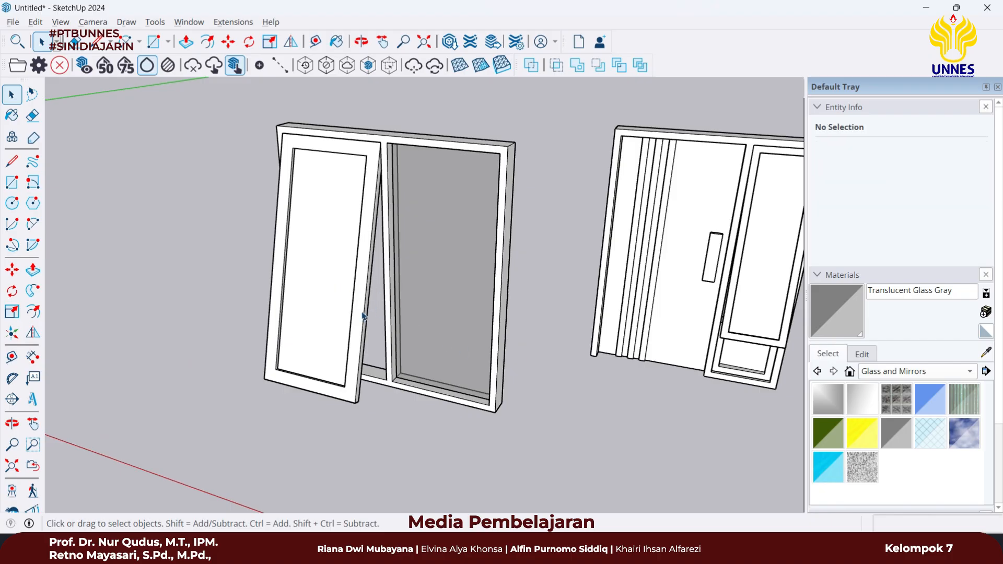
double_click(337, 299)
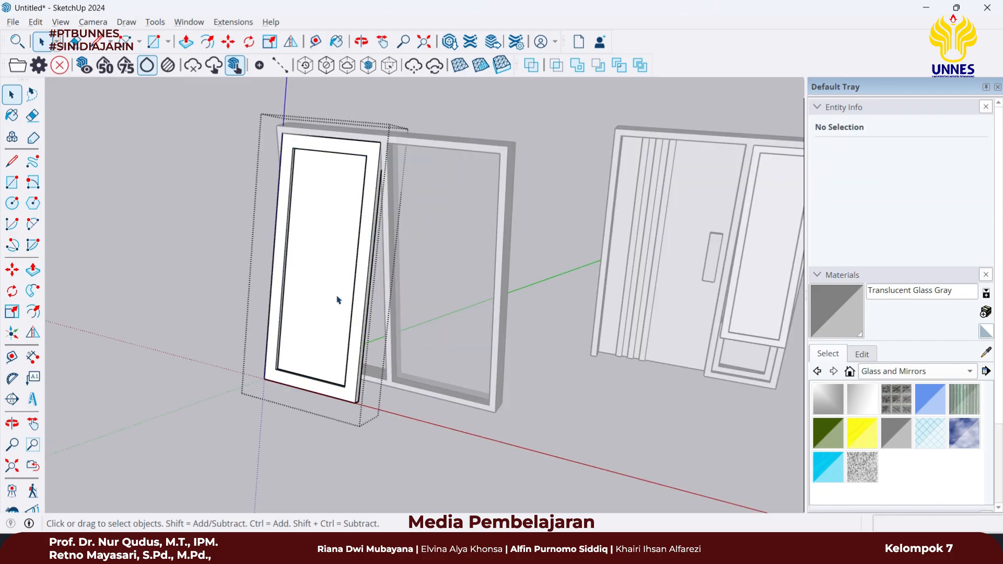
left_click(316, 288)
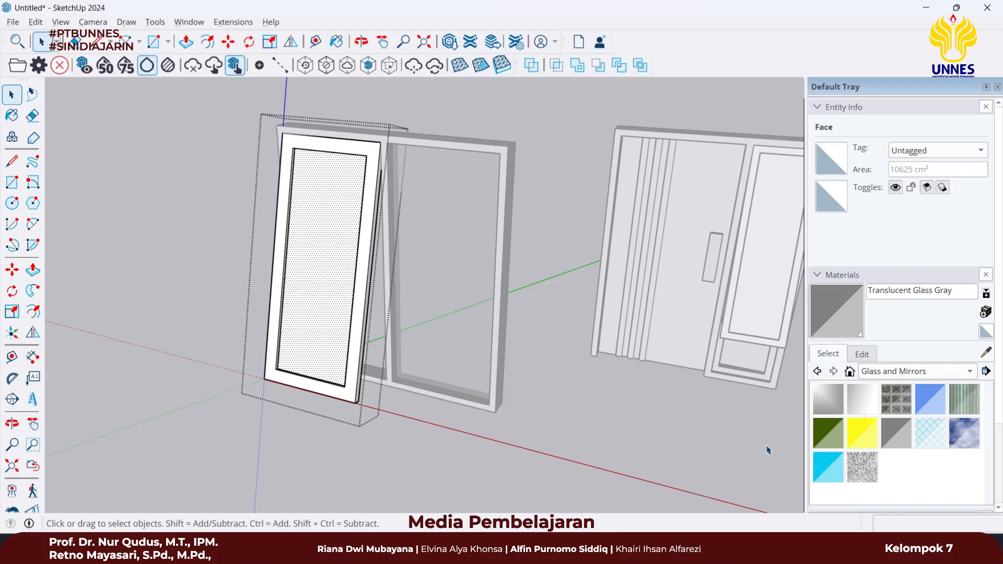
left_click(897, 432)
left_click(338, 288)
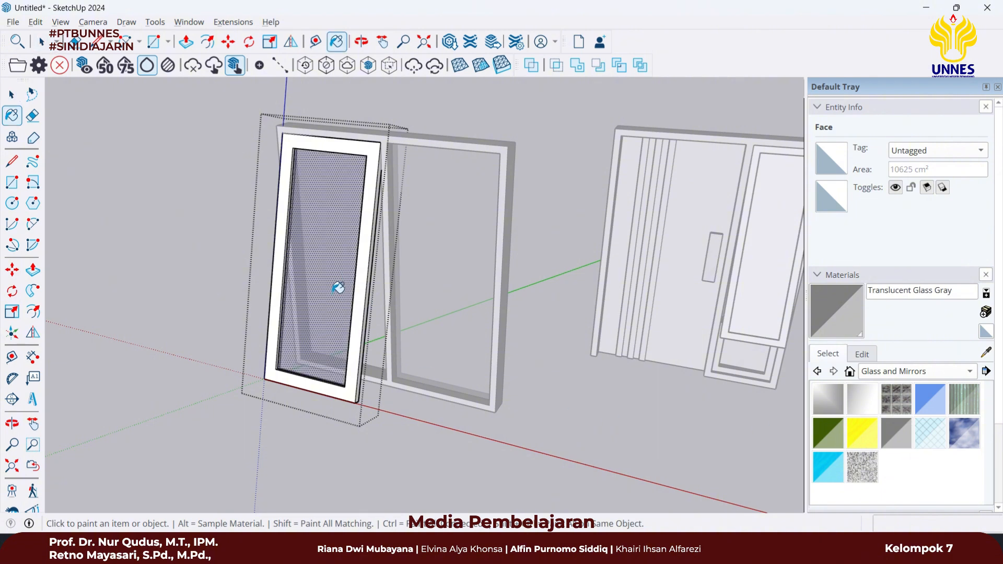
- Paint the tilted sash's frame group with Wood Veneer 01 from the Wood collection
key("space")
left_click(359, 392)
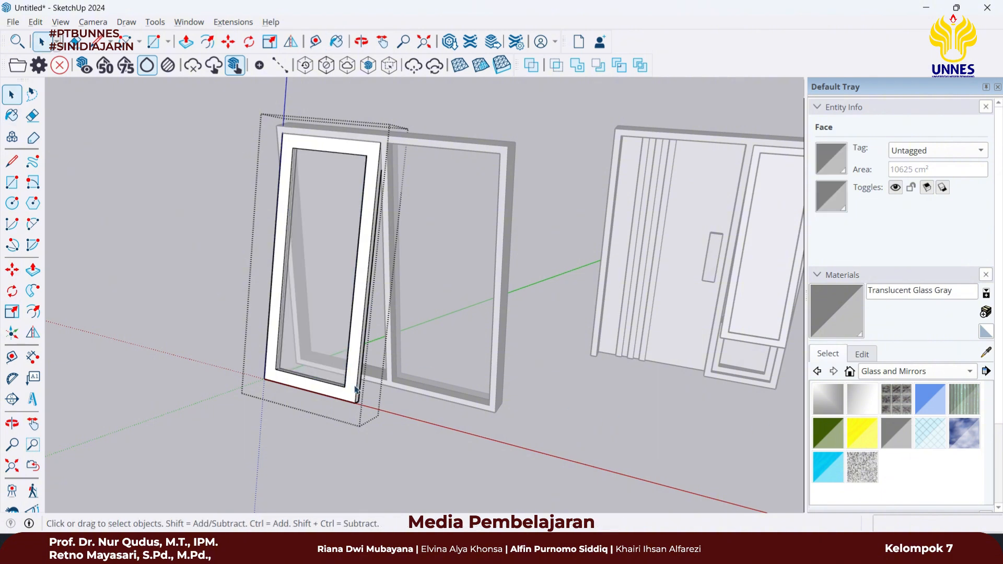
left_click(364, 397)
key("Escape")
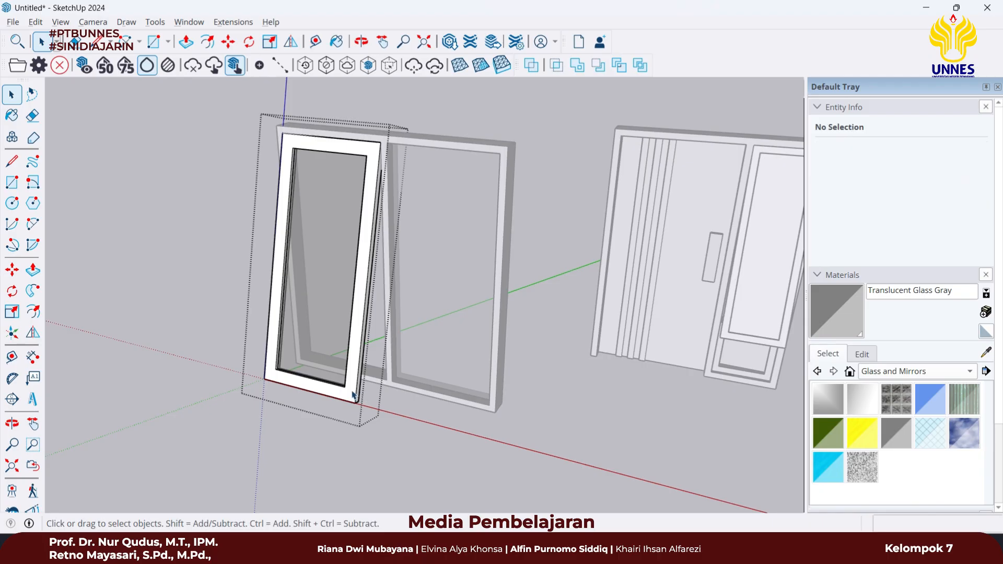
key("Escape")
double_click(355, 393)
left_click(937, 374)
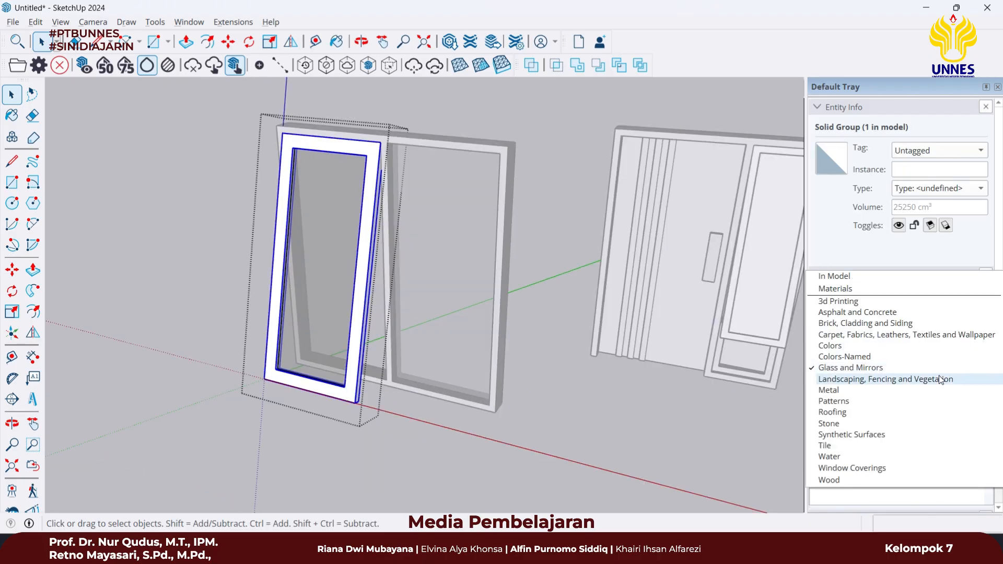
left_click(901, 481)
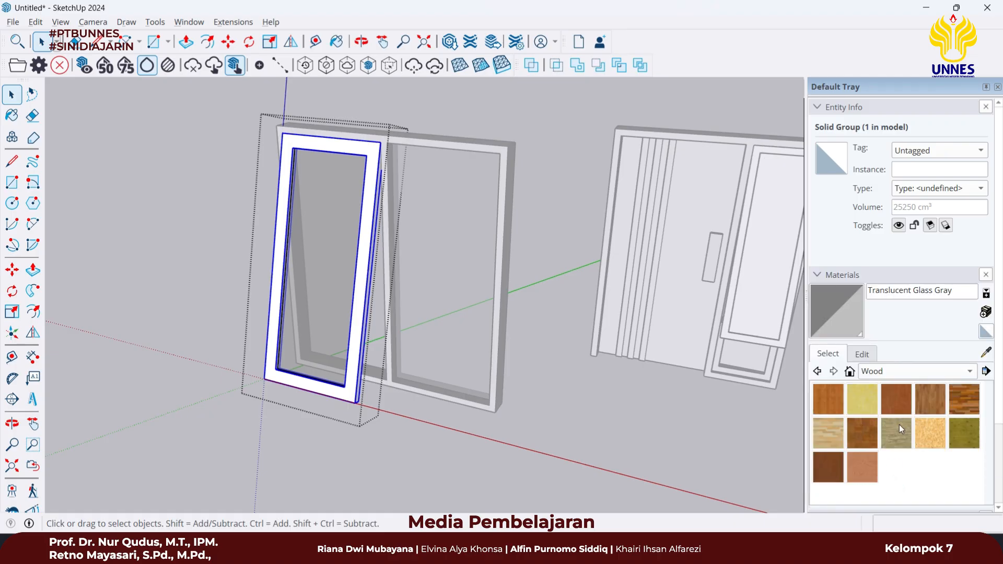
left_click(835, 462)
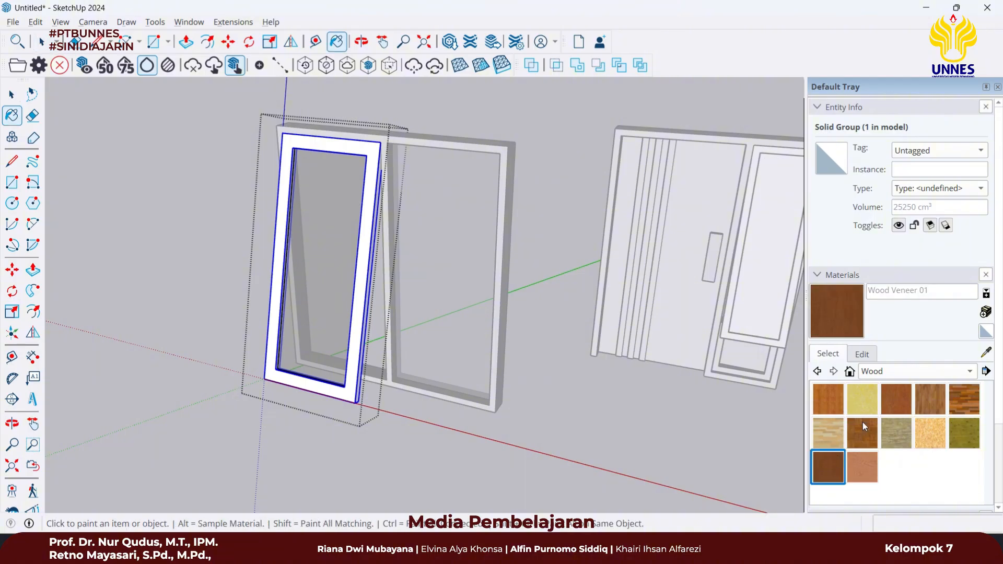
left_click(836, 438)
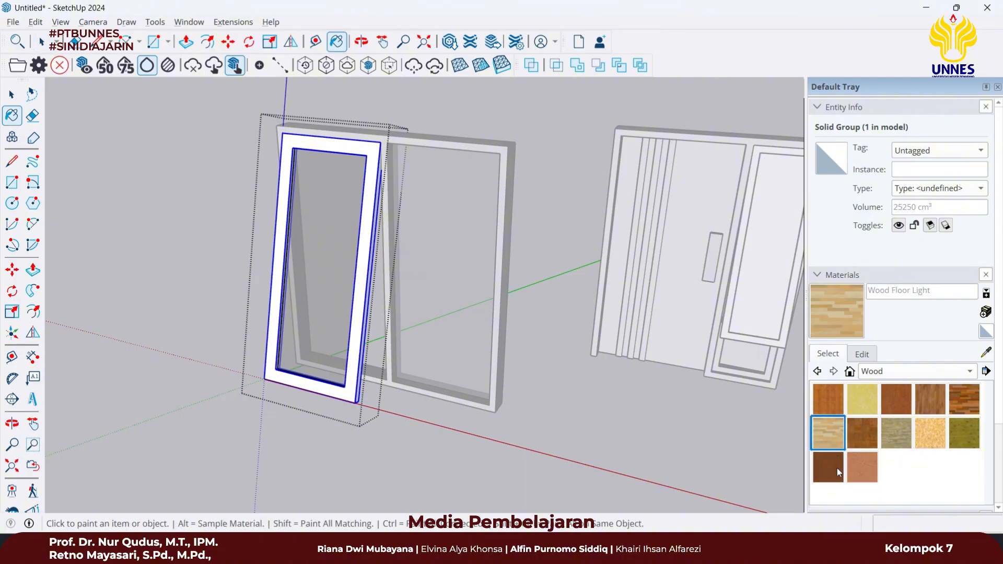
left_click(836, 466)
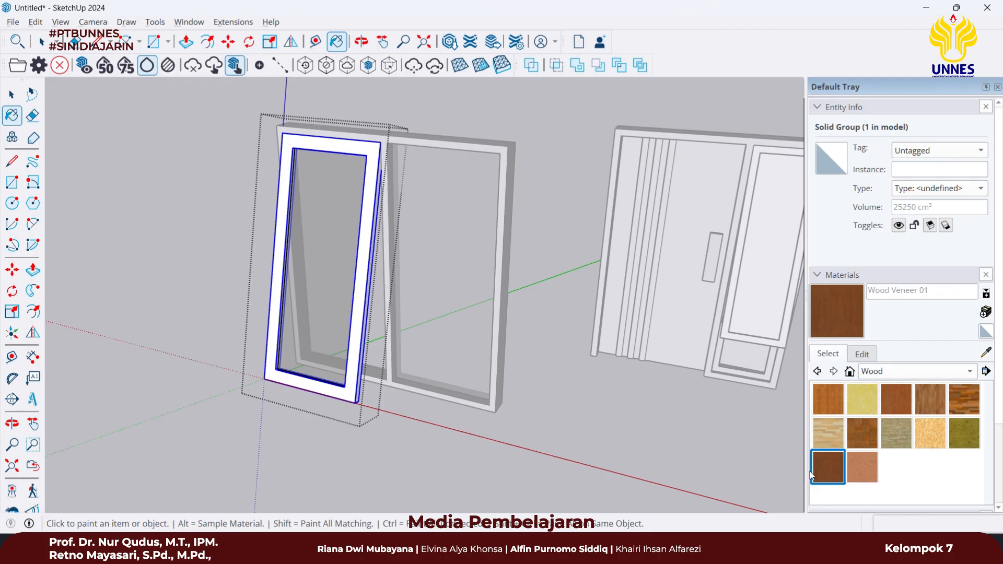
left_click(360, 348)
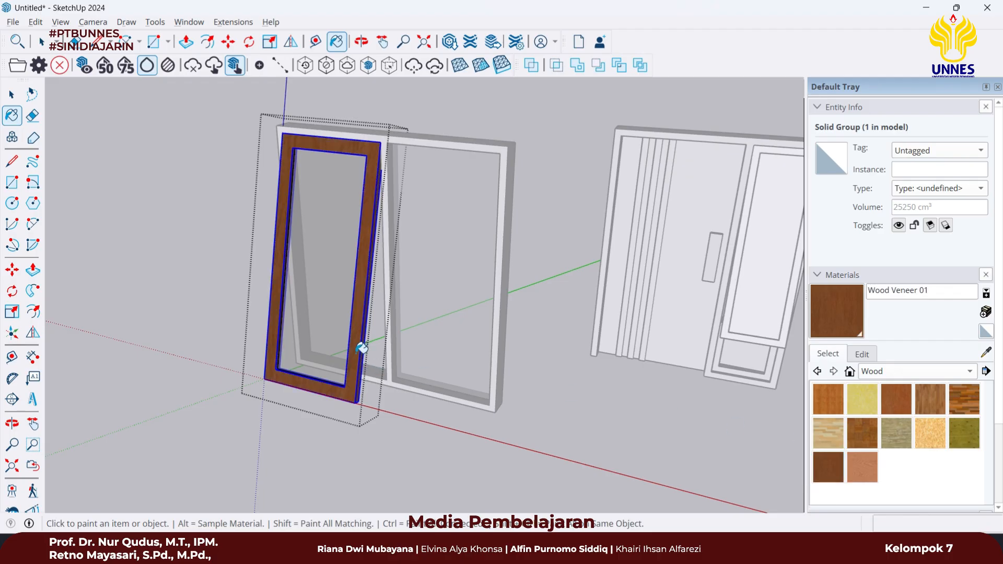
- Try to paint the front face inside the outer window frame group with Wood Veneer 01, and undo it
key("space")
double_click(488, 147)
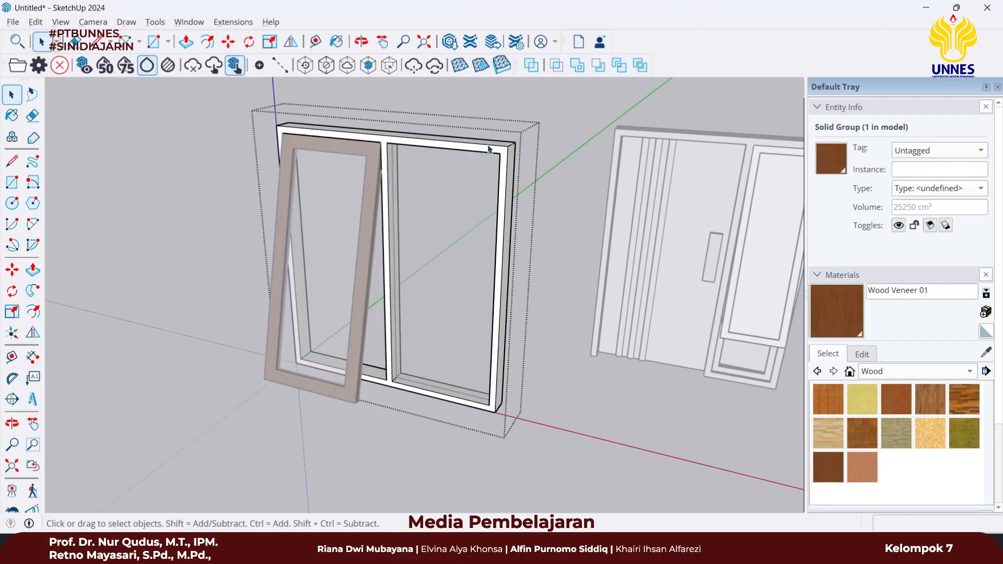
left_click(831, 467)
left_click(513, 151)
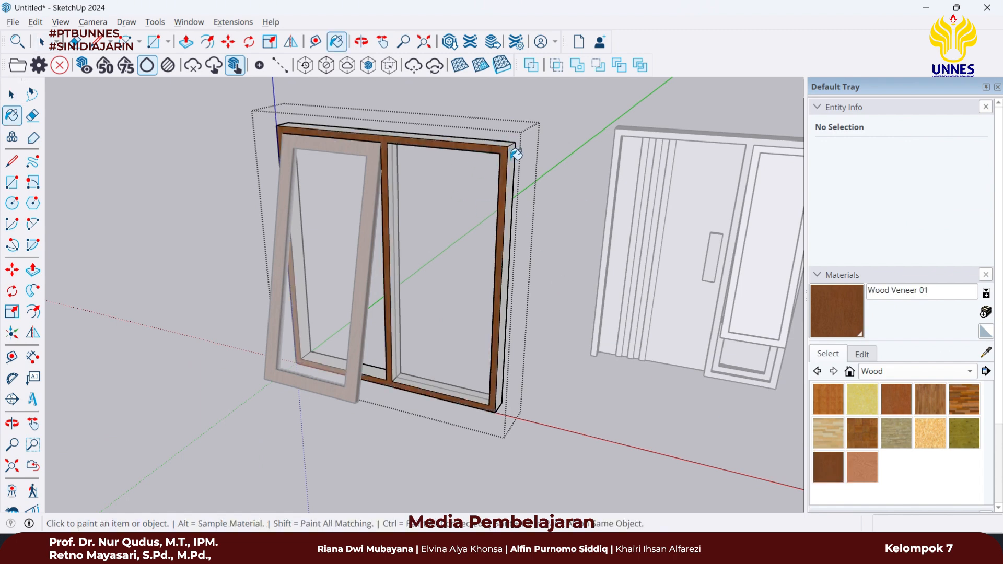
key("ctrl+z")
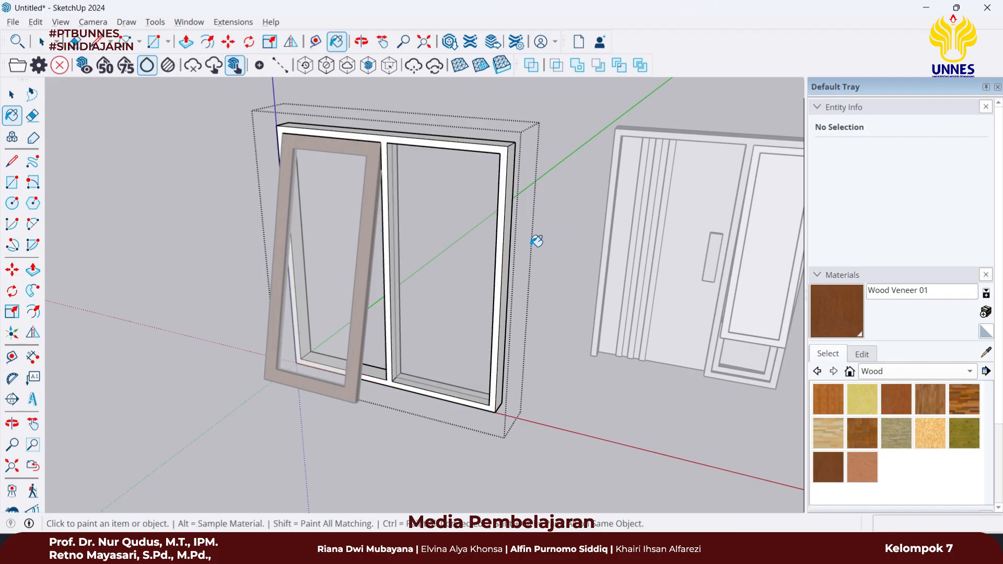
- Paint the whole outer window frame group with Wood Veneer 01 and clear the selection
key("space")
left_click(521, 274)
left_click(509, 257)
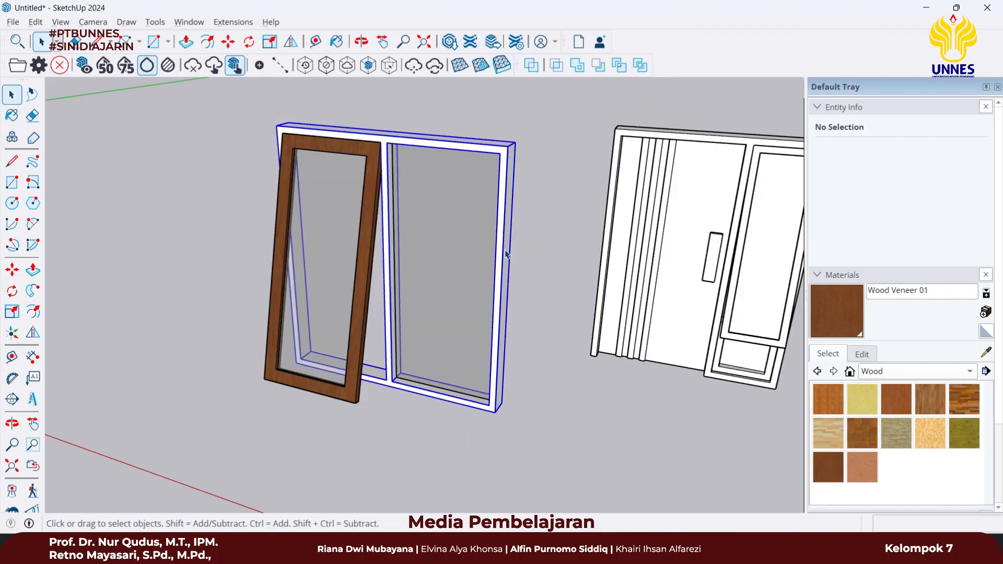
left_click(832, 468)
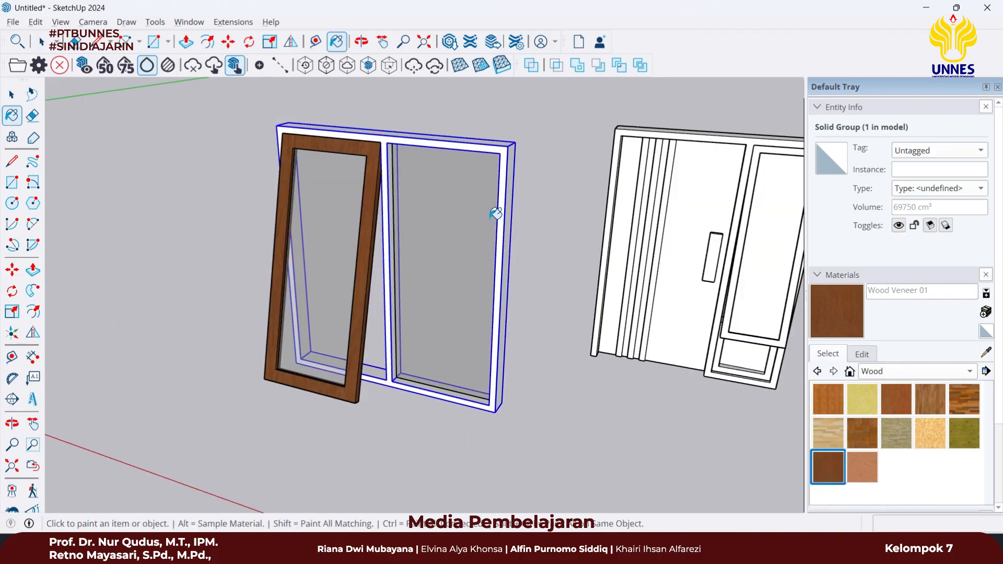
left_click(514, 200)
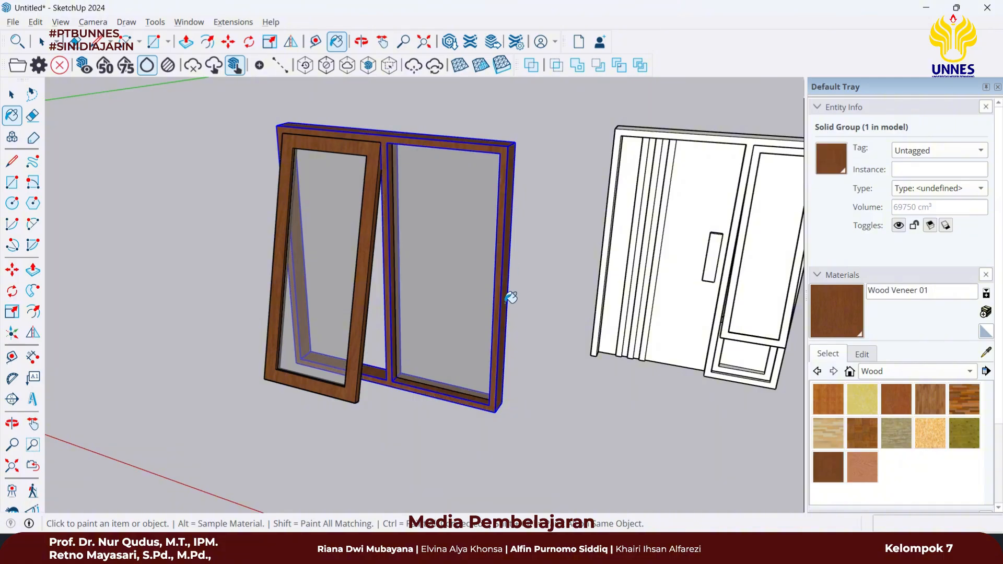
key("space")
left_click(512, 349)
- Paint the glass face inside the door's tilted sash group with Translucent Glass Gray from the Glass and Mirrors collection
middle_click_drag(512, 349, 403, 361)
scroll(405, 359, "up", 4)
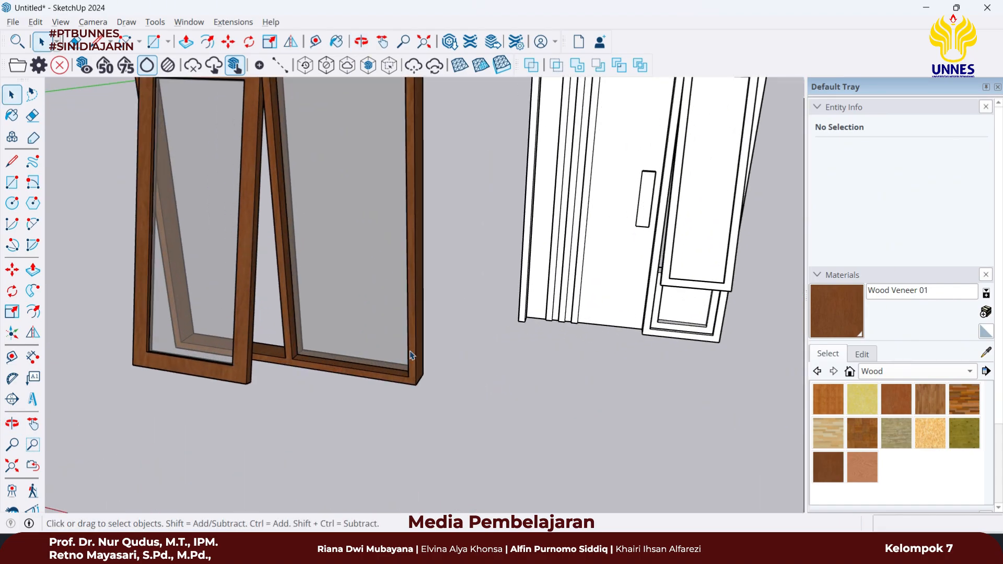
scroll(459, 327, "down", 2)
middle_click_drag(462, 326, 364, 351)
scroll(437, 346, "up", 6)
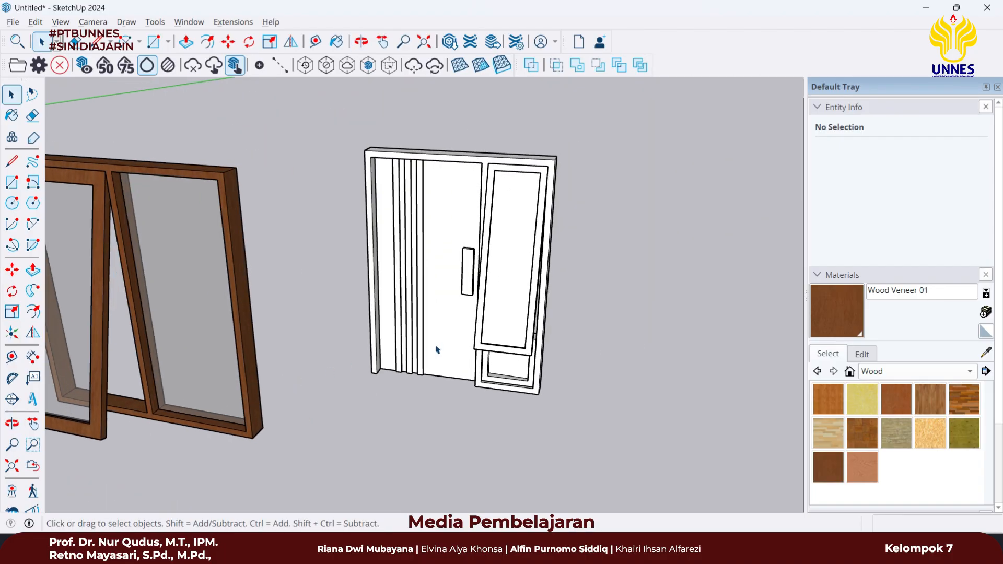
scroll(487, 290, "down", 4)
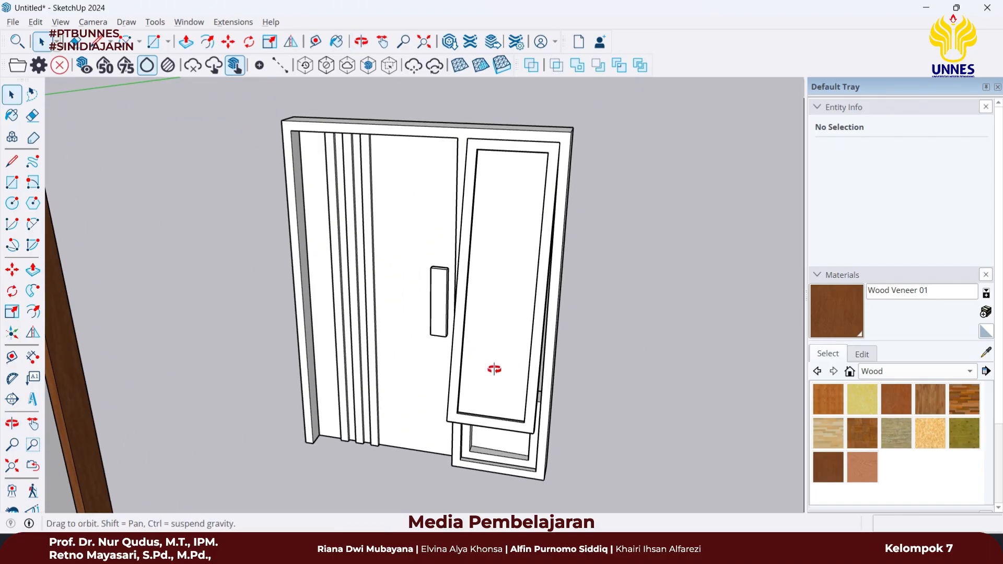
middle_click_drag(497, 372, 483, 312)
double_click(484, 312)
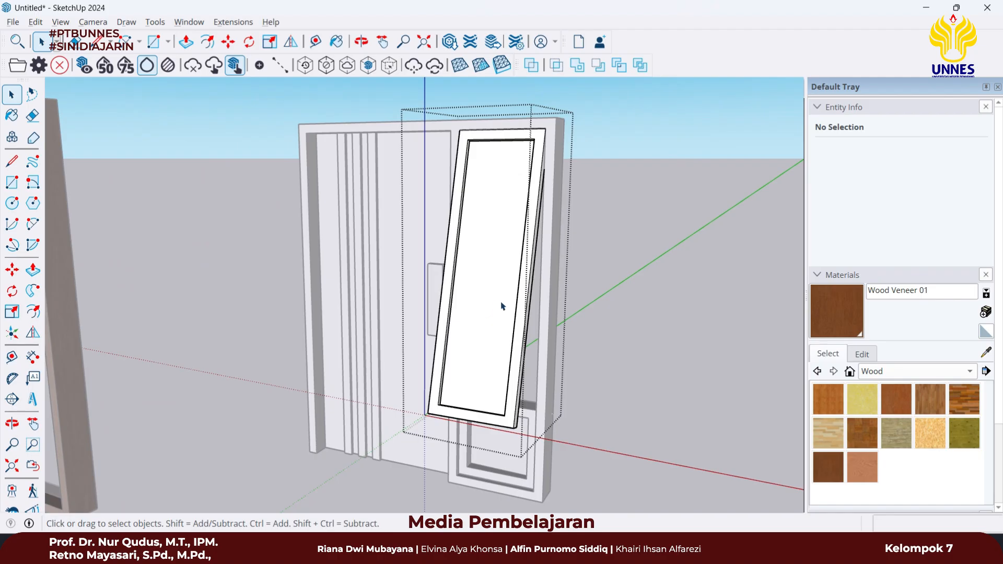
left_click(502, 306)
left_click(923, 372)
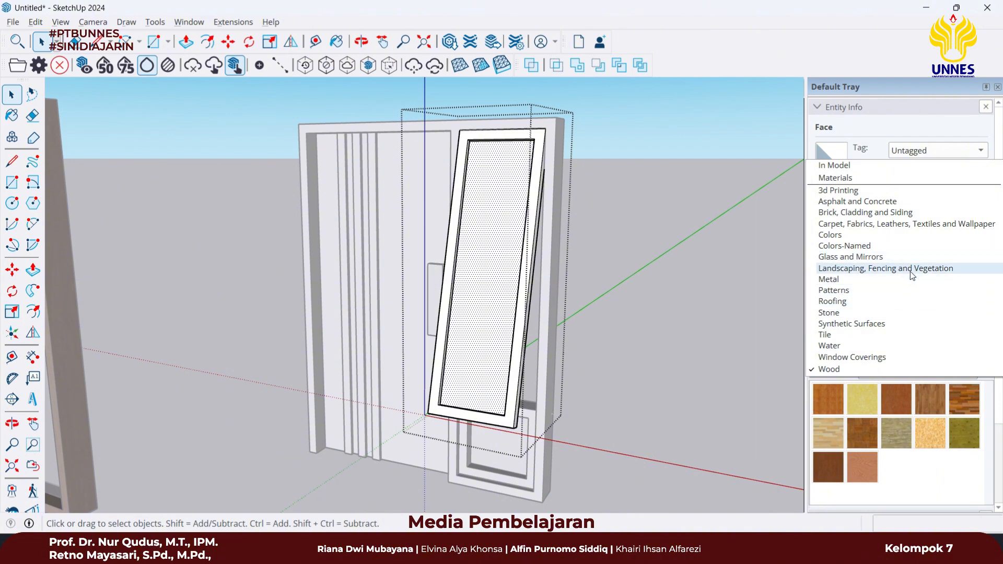
left_click(921, 256)
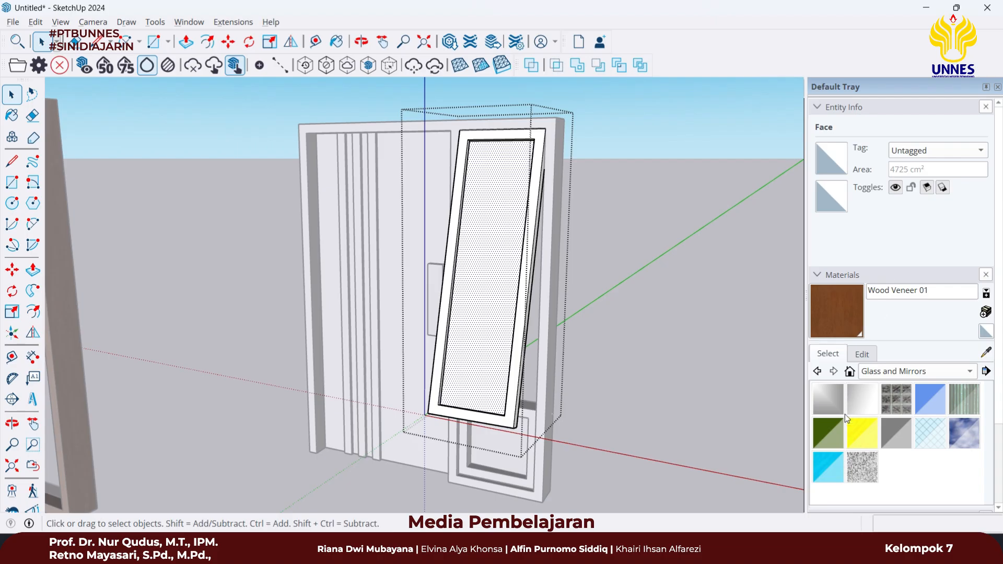
left_click(895, 433)
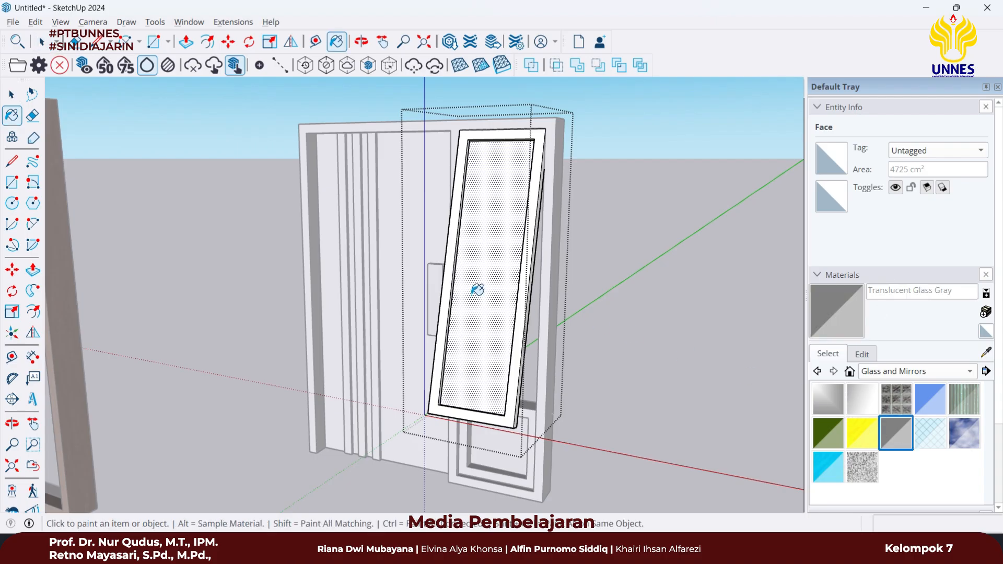
left_click(502, 298)
key("space")
key("Escape")
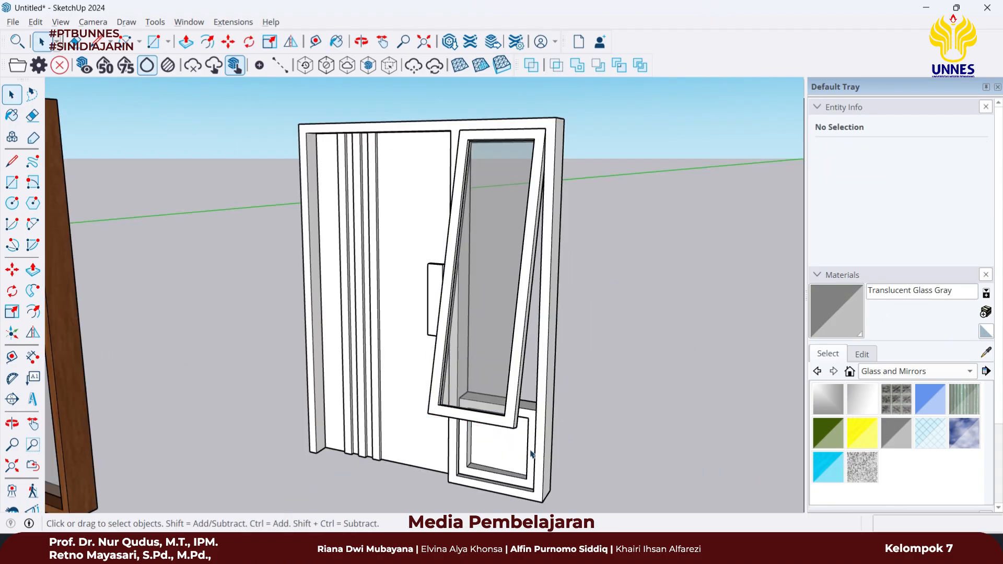
- Paint the small pane face below the door's tilted sash with Translucent Glass Gray
scroll(522, 464, "up", 1)
scroll(523, 466, "up", 3)
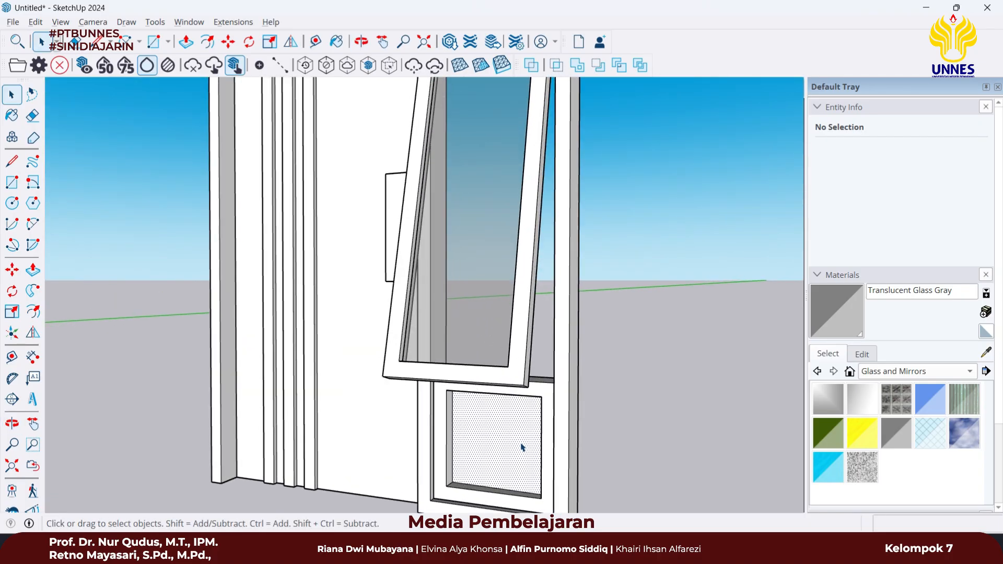
double_click(534, 447)
key("b")
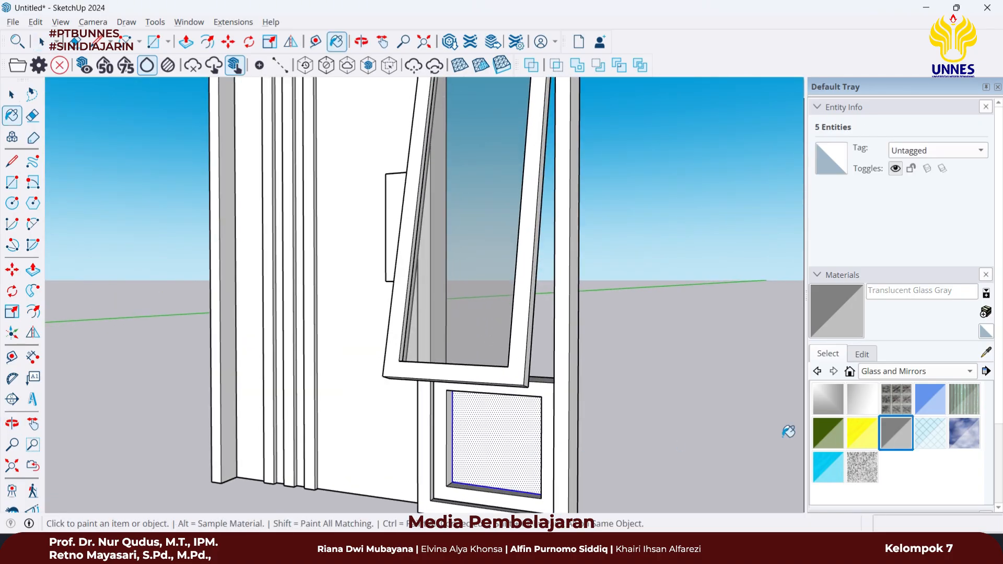
left_click(534, 436)
key("space")
left_click(641, 406)
scroll(595, 414, "down", 2)
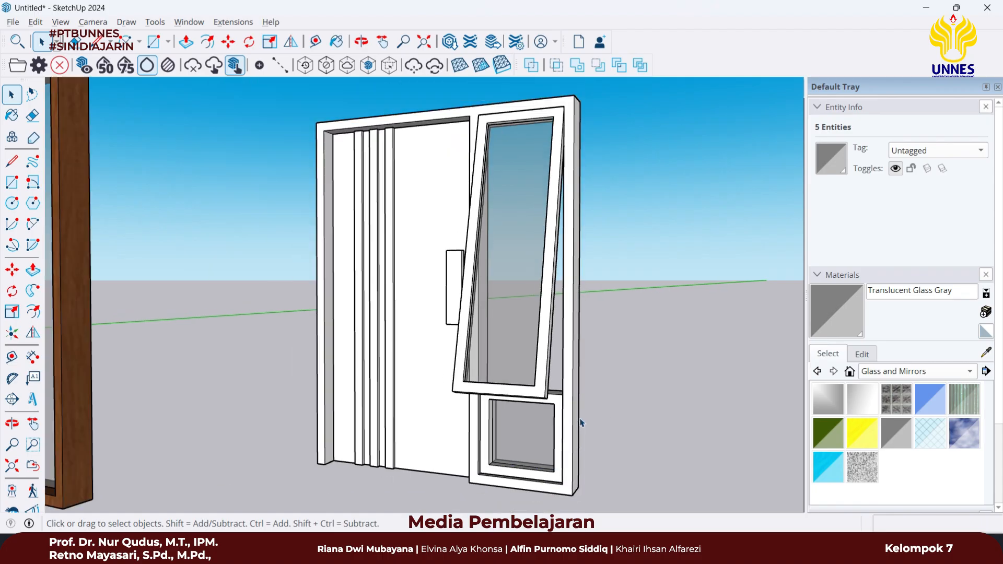
- Paint the door's tilted sash group with Wood Veneer 01 from the Wood collection
key("o")
left_click_drag(557, 416, 472, 331)
key("space")
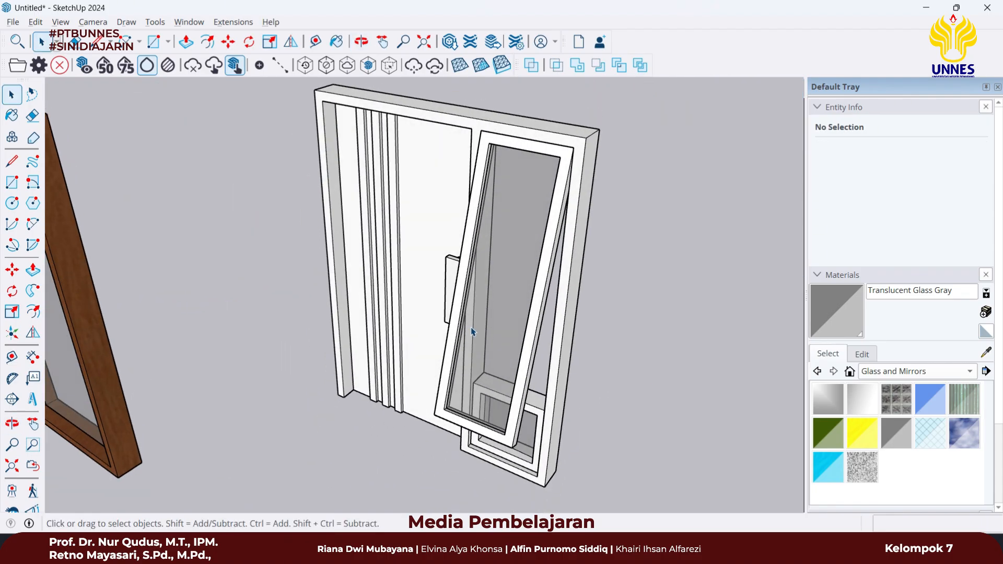
left_click(569, 160)
left_click(918, 371)
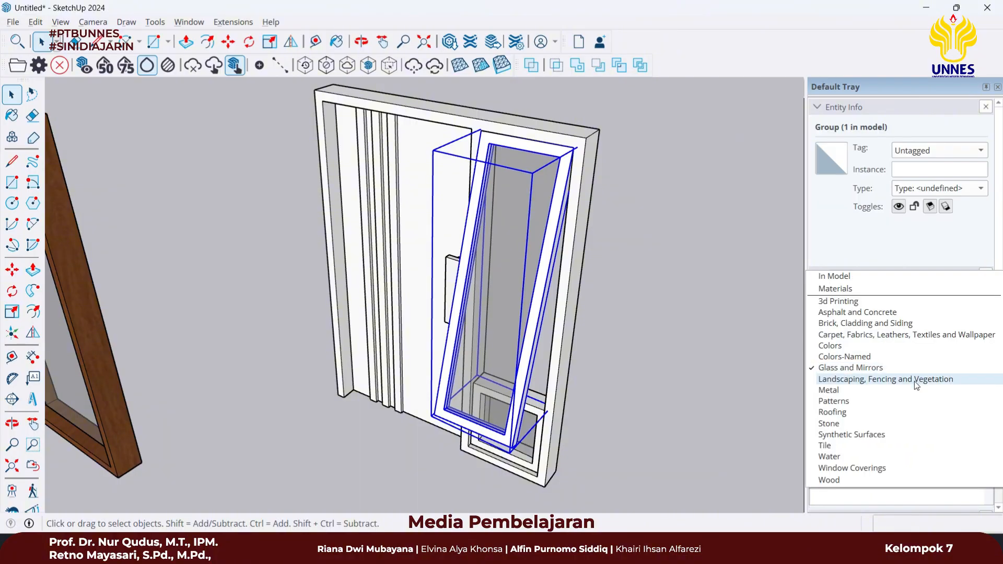
left_click(875, 480)
left_click(836, 471)
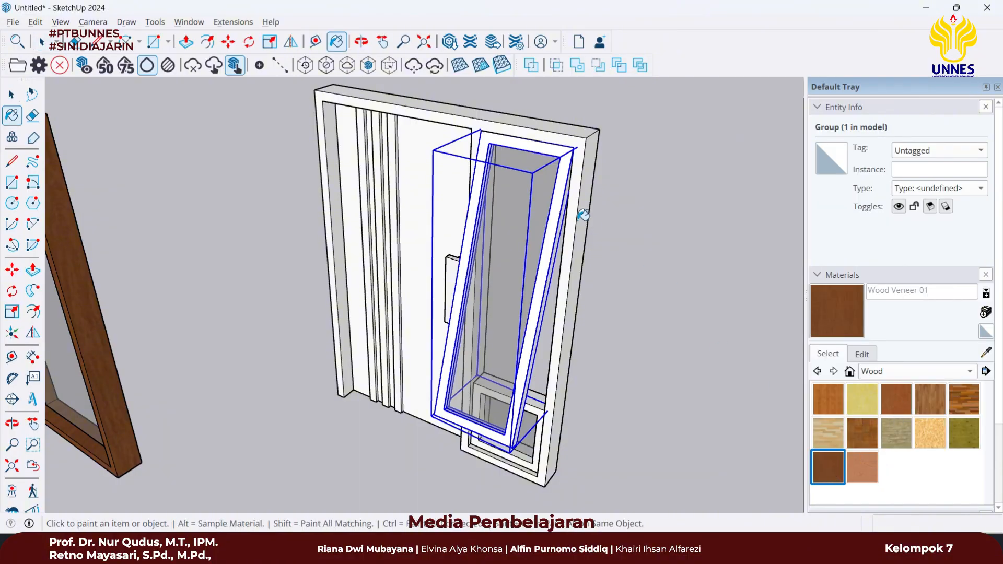
left_click(575, 141)
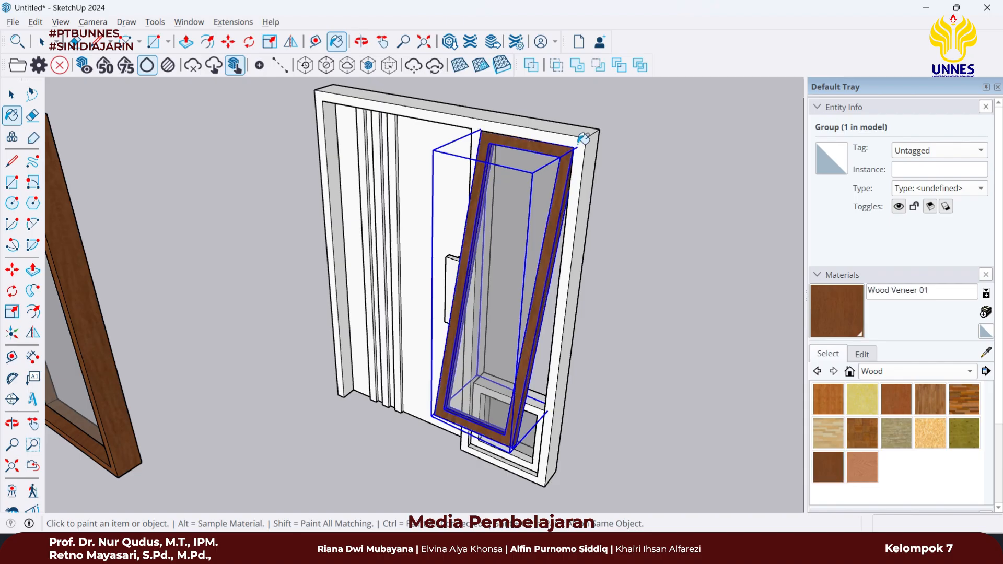
- Paint the door's outer frame and the inner edges around the small lower pane with Wood Veneer 01
left_click(585, 137)
mouse_move(532, 178)
middle_mouse_down()
mouse_move(623, 132)
mouse_move(448, 125)
mouse_move(578, 297)
middle_mouse_up()
scroll(585, 434, "up", 4)
mouse_move(585, 434)
middle_mouse_down()
mouse_move(493, 447)
mouse_move(531, 367)
mouse_move(448, 358)
mouse_move(497, 416)
mouse_move(557, 430)
mouse_move(519, 417)
mouse_move(437, 425)
middle_mouse_up()
scroll(414, 426, "up", 4)
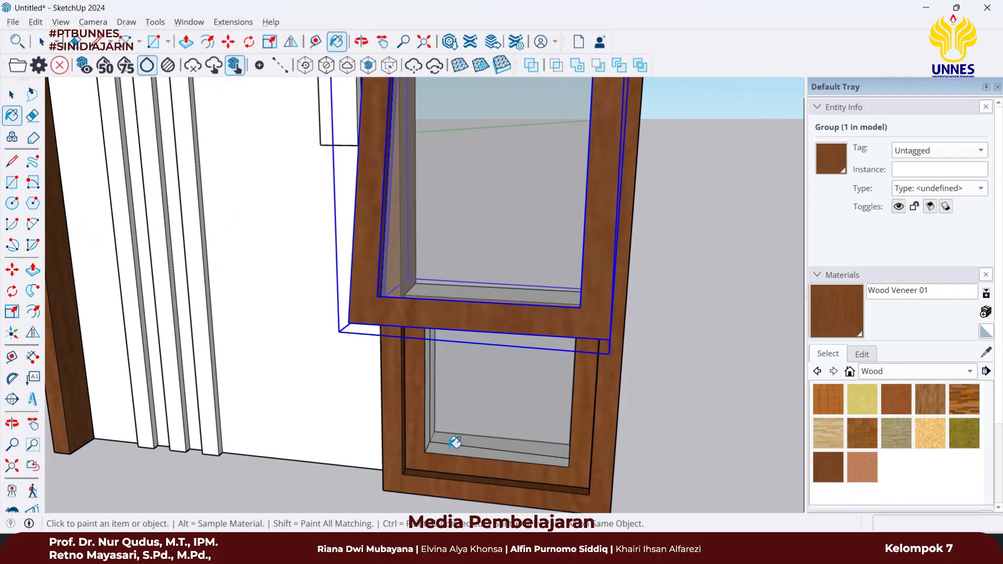
left_click(454, 439)
scroll(439, 432, "up", 3)
left_click(434, 435)
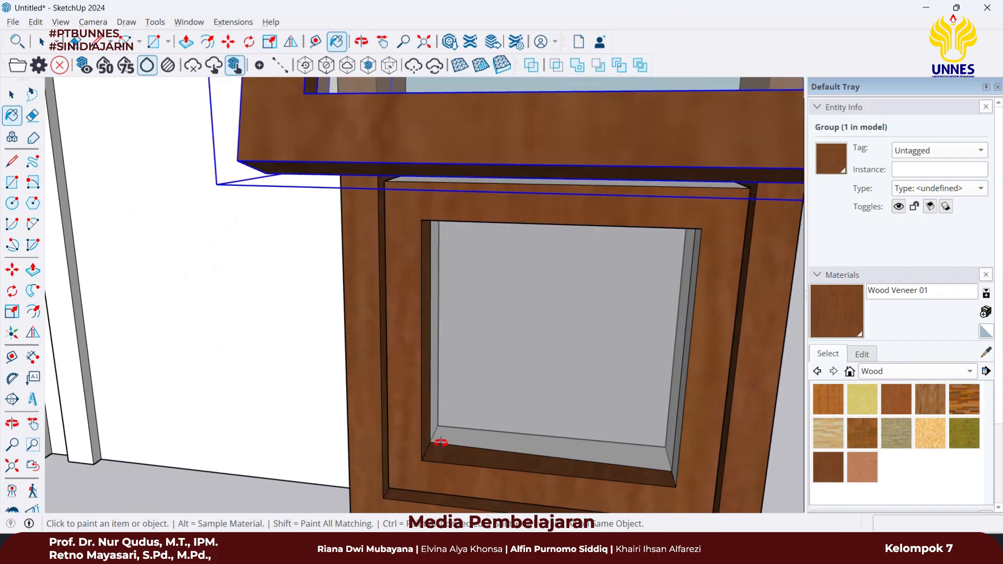
middle_click_drag(435, 435, 701, 365)
left_click(569, 364)
- Compare several wood materials and paint the door leaf group with Wood Bamboo
mouse_move(569, 365)
middle_mouse_down()
mouse_move(486, 409)
mouse_move(320, 403)
mouse_move(291, 374)
mouse_move(513, 423)
mouse_move(448, 345)
mouse_move(434, 412)
mouse_move(484, 381)
mouse_move(445, 399)
mouse_move(452, 390)
middle_mouse_up()
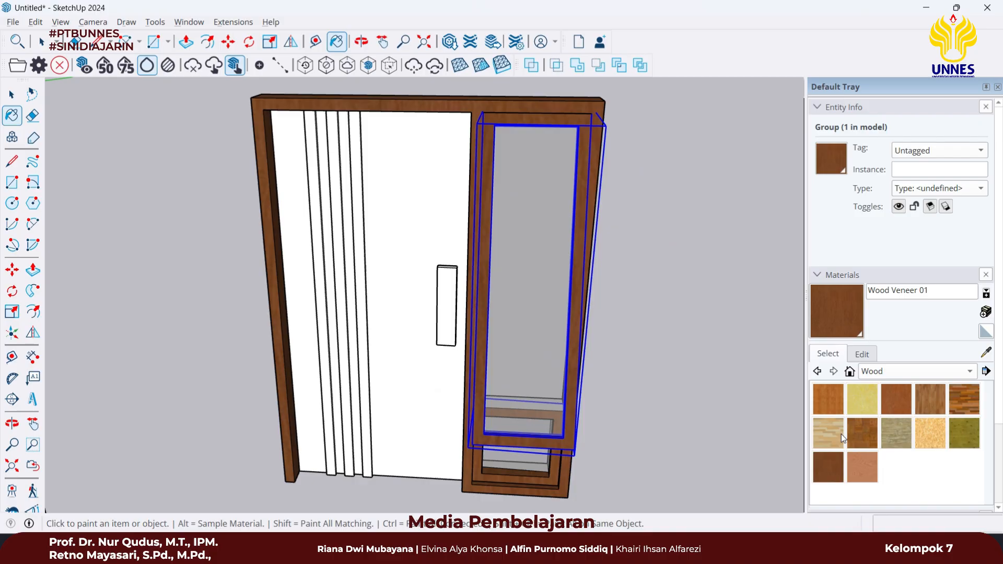
left_click(907, 438)
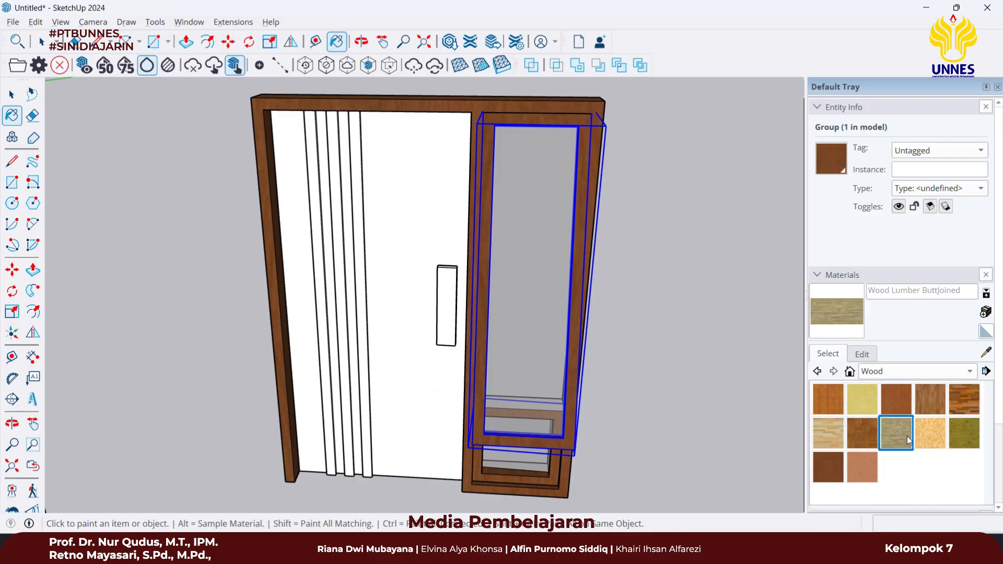
left_click(822, 412)
left_click(857, 467)
left_click(835, 409)
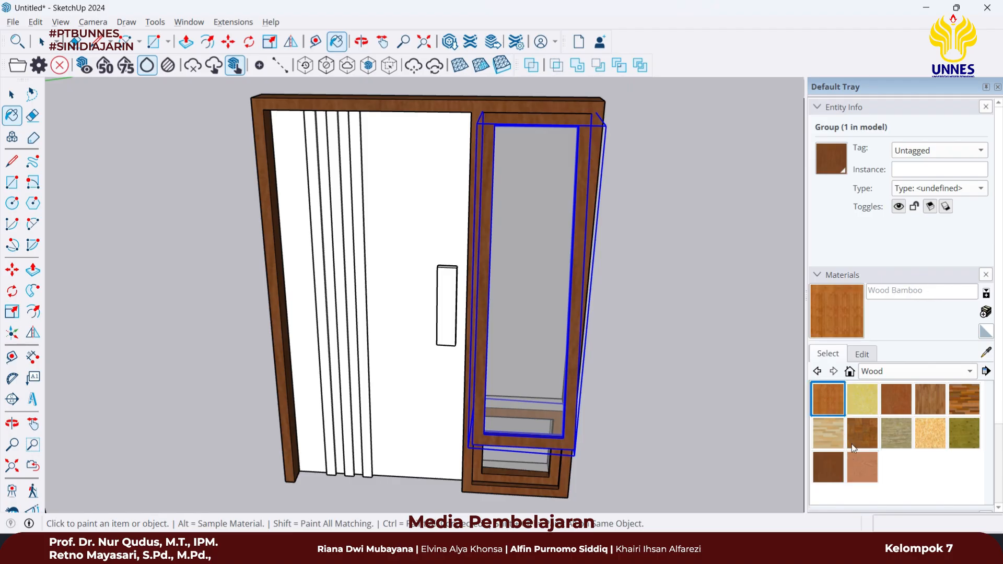
left_click(853, 466)
left_click(837, 413)
left_click(413, 202)
- Paint three alternating vertical strip faces inside the door leaf group with Wood Veneer 02 and leave the group
middle_click_drag(444, 246, 588, 244)
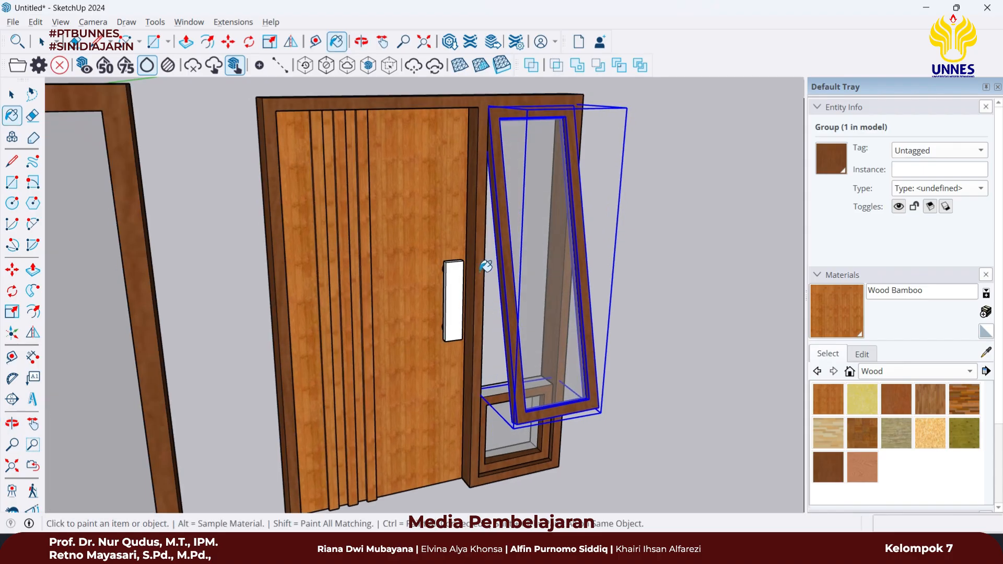
scroll(429, 284, "up", 2)
middle_click_drag(419, 312, 397, 312)
key("space")
double_click(325, 304)
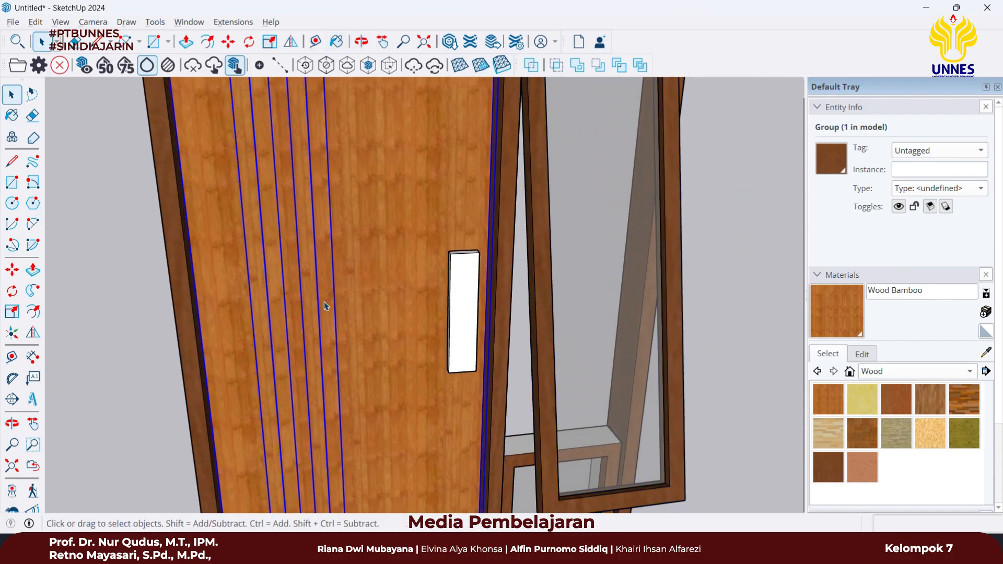
left_click(325, 302)
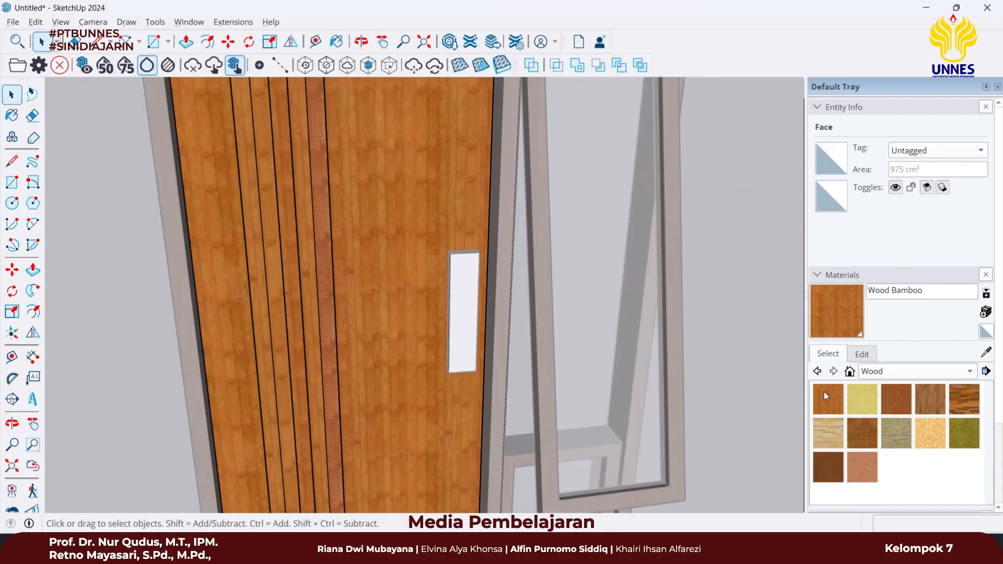
left_click(267, 320, "ctrl")
left_click(327, 319, "ctrl")
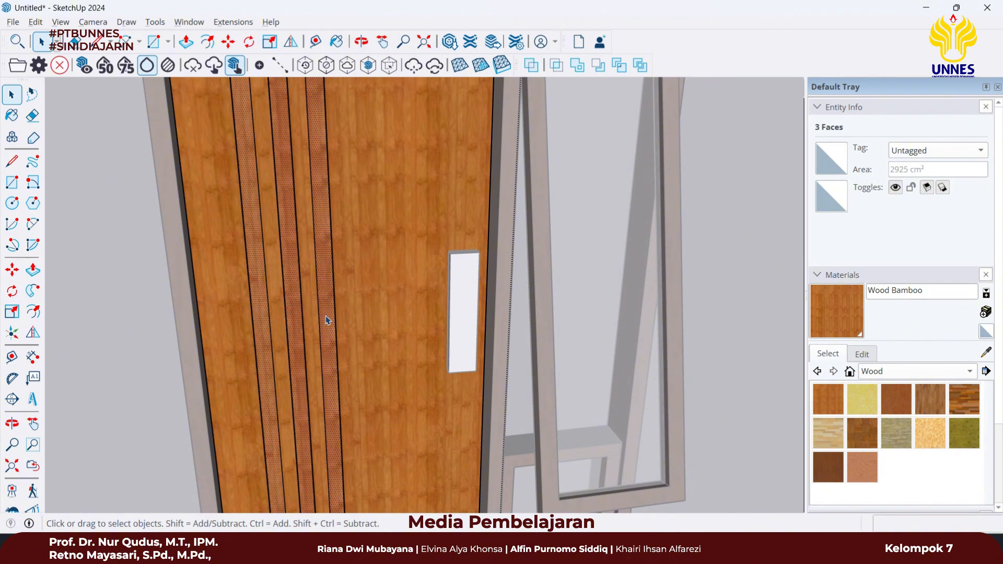
left_click(863, 468)
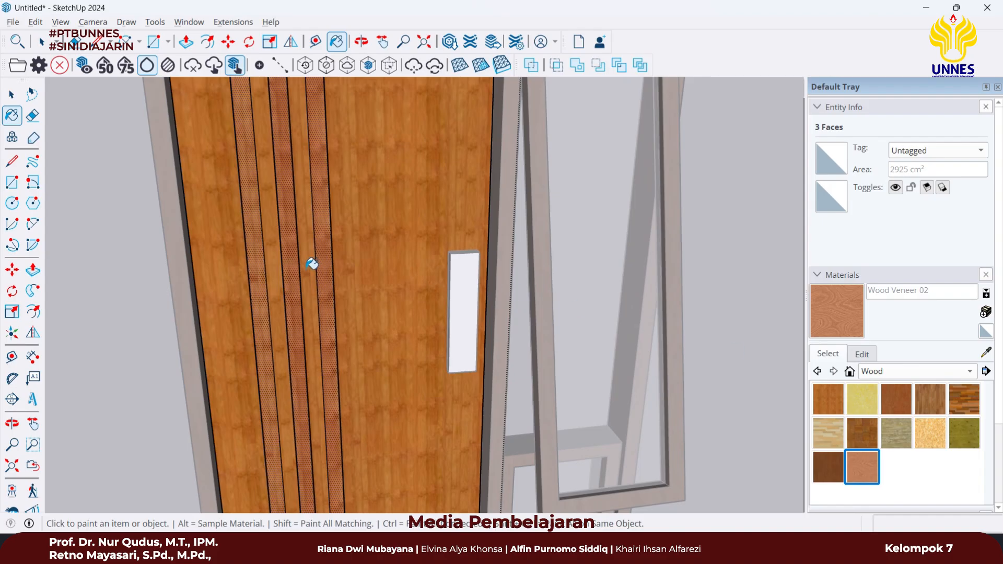
left_click(328, 245)
key("space")
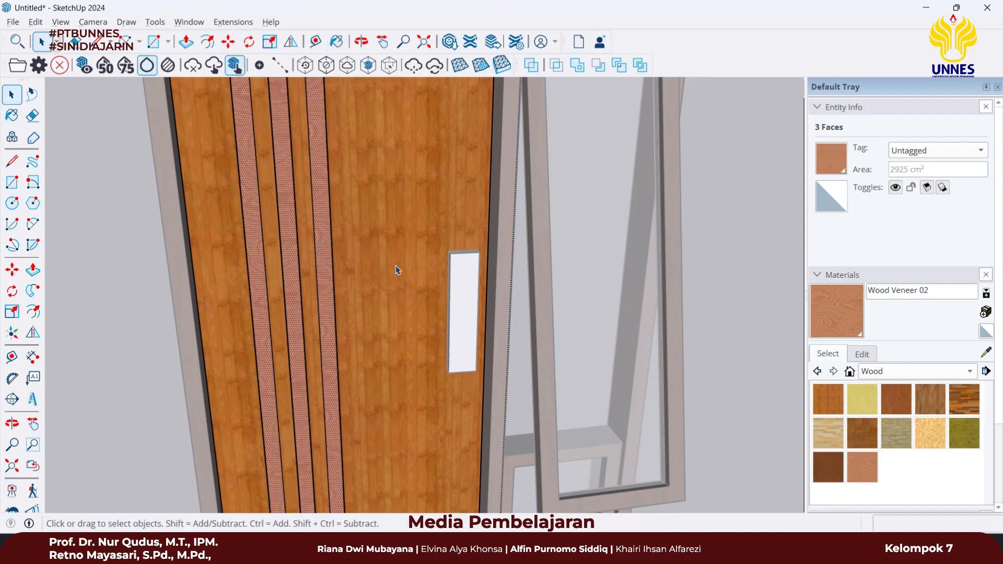
left_click(453, 284)
- Paint the unpainted ledge on top of the small lower pane's frame with Wood Veneer 01
scroll(454, 280, "down", 2)
middle_click_drag(459, 281, 549, 280)
scroll(450, 292, "up", 3)
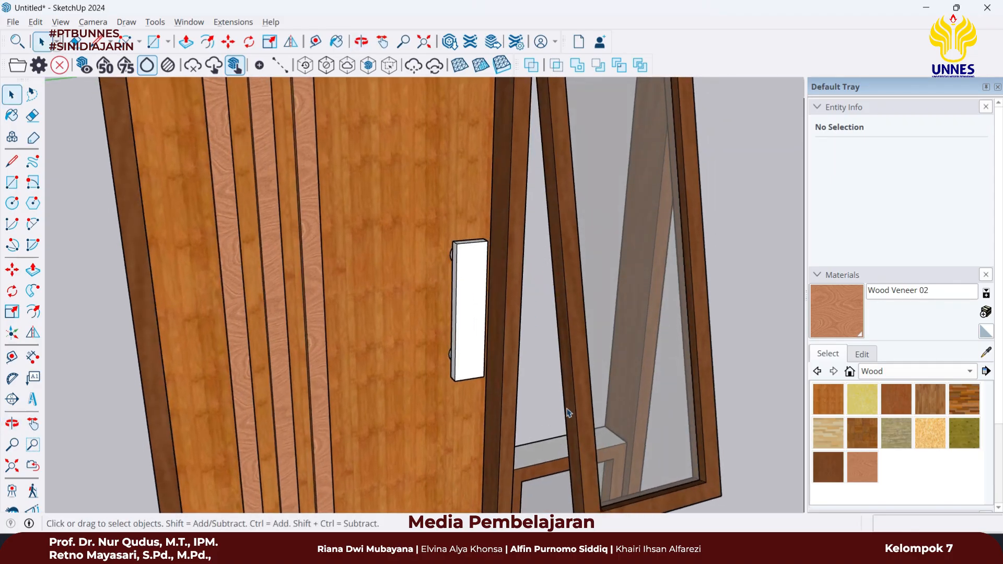
left_click(857, 443)
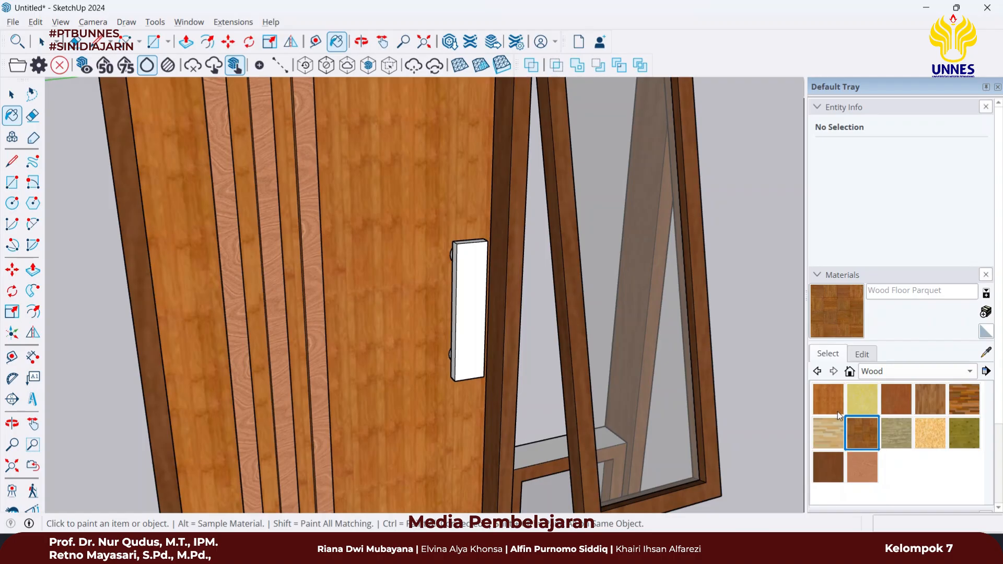
left_click(835, 459)
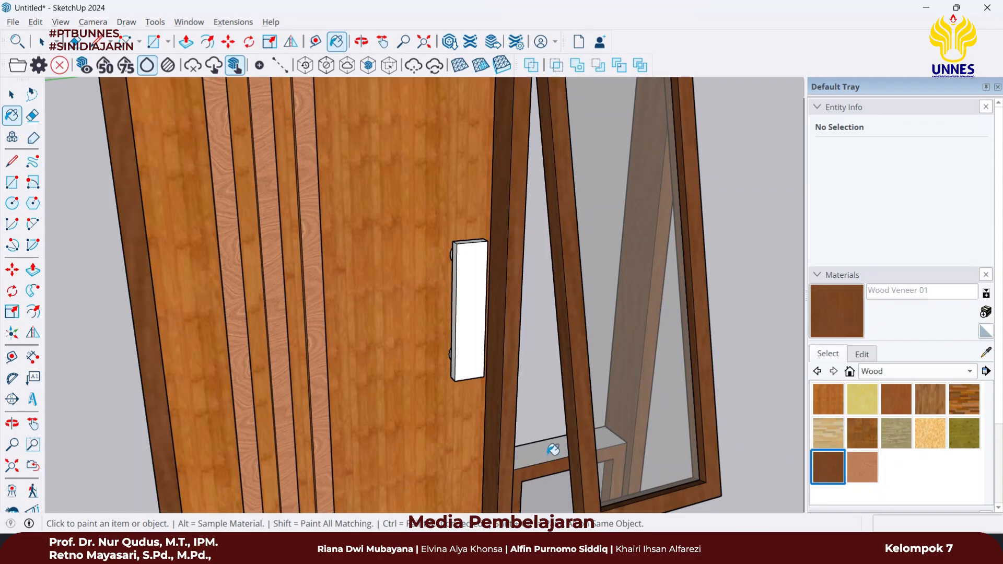
key("space")
- Paint the door handle group with the Metal Corrugated Shiny material
left_click(469, 334)
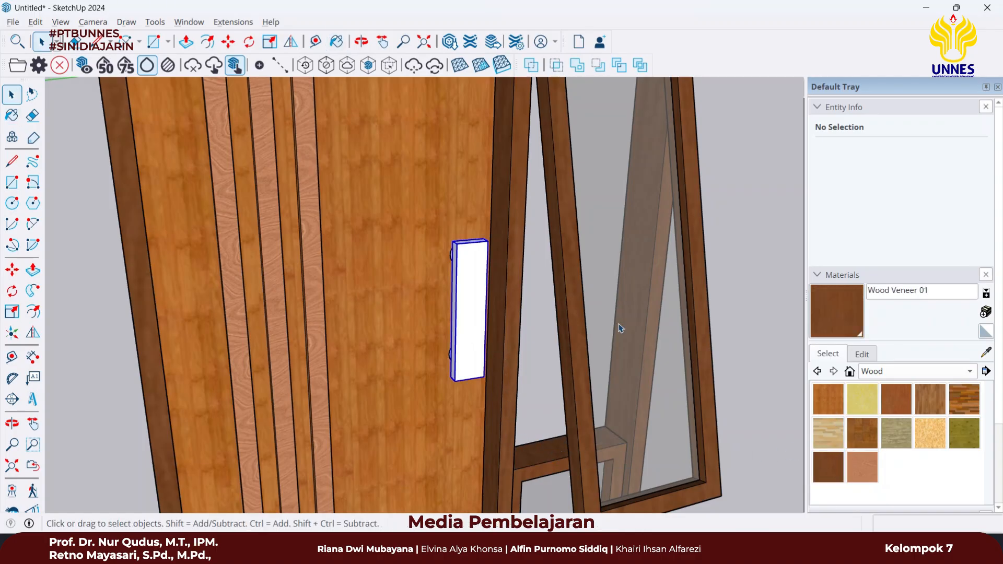
left_click(895, 370)
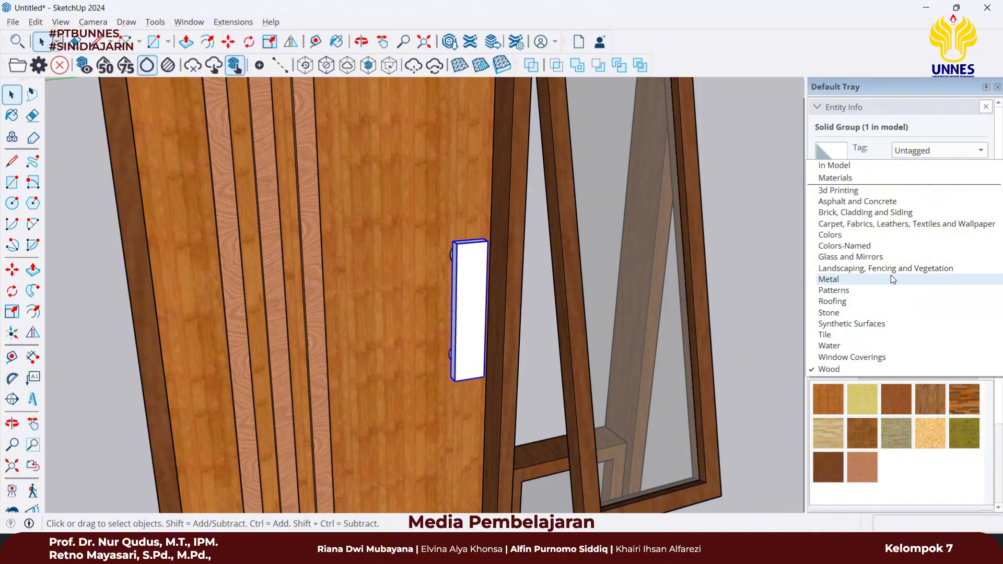
left_click(874, 279)
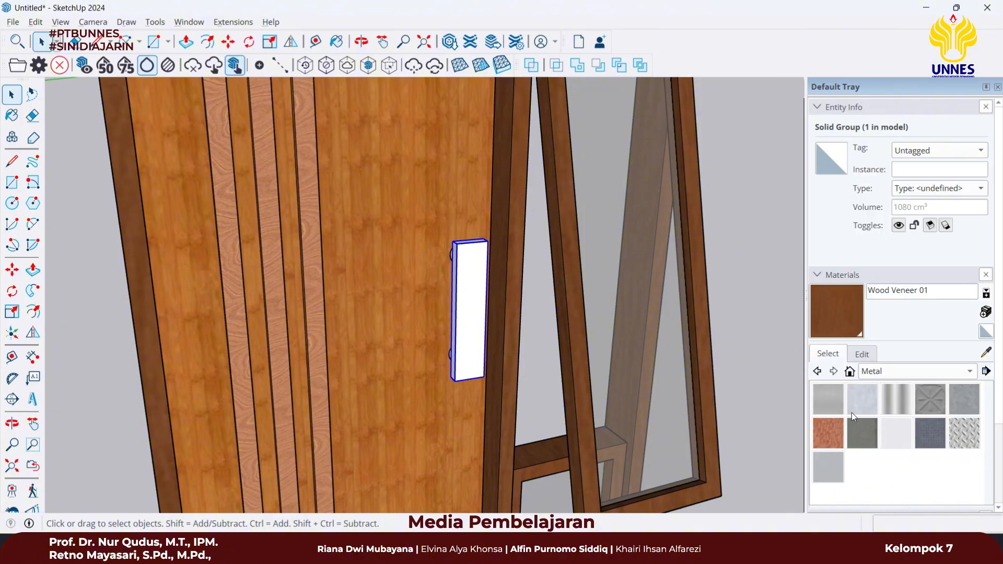
left_click(894, 399)
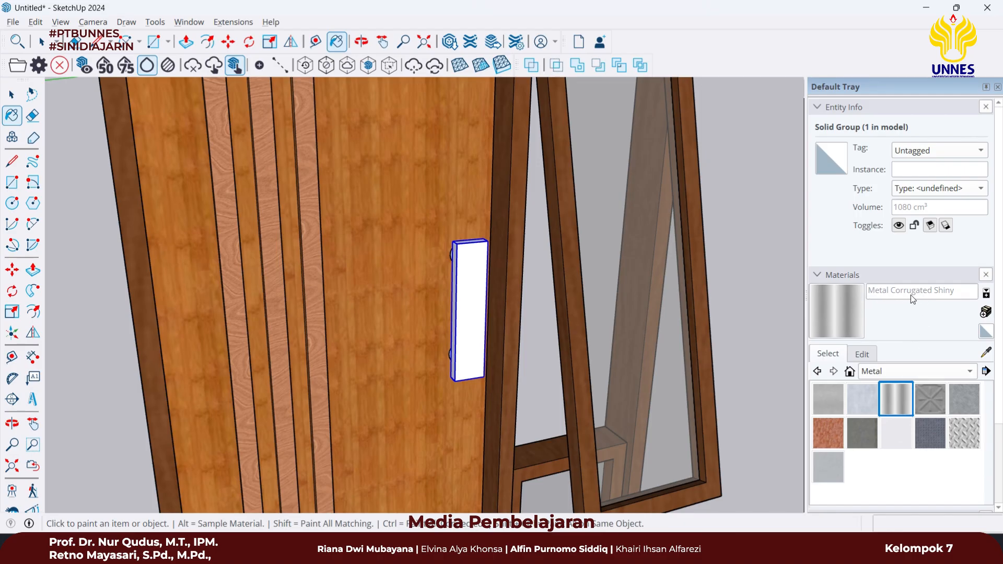
scroll(471, 293, "up", 3)
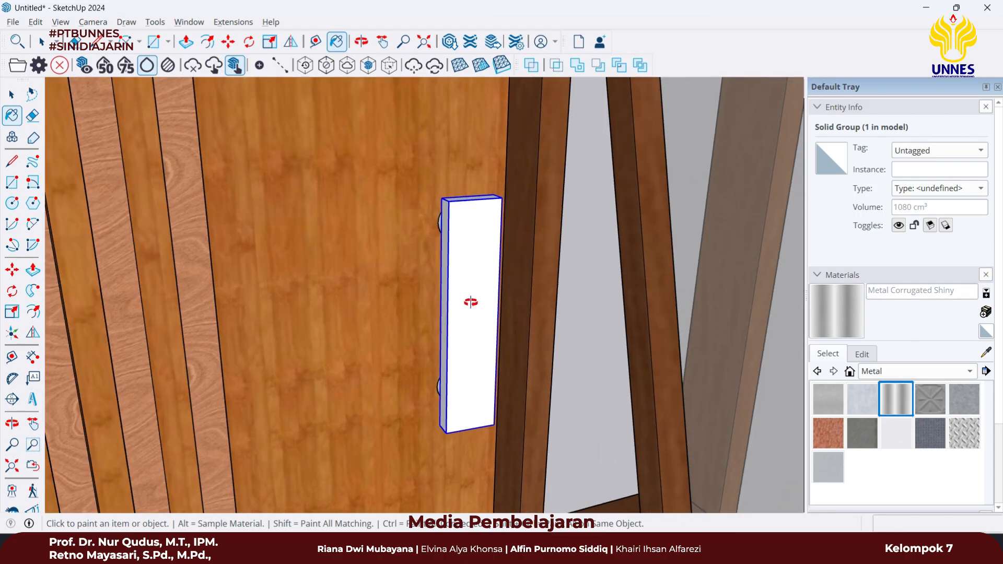
middle_click_drag(470, 303, 556, 279)
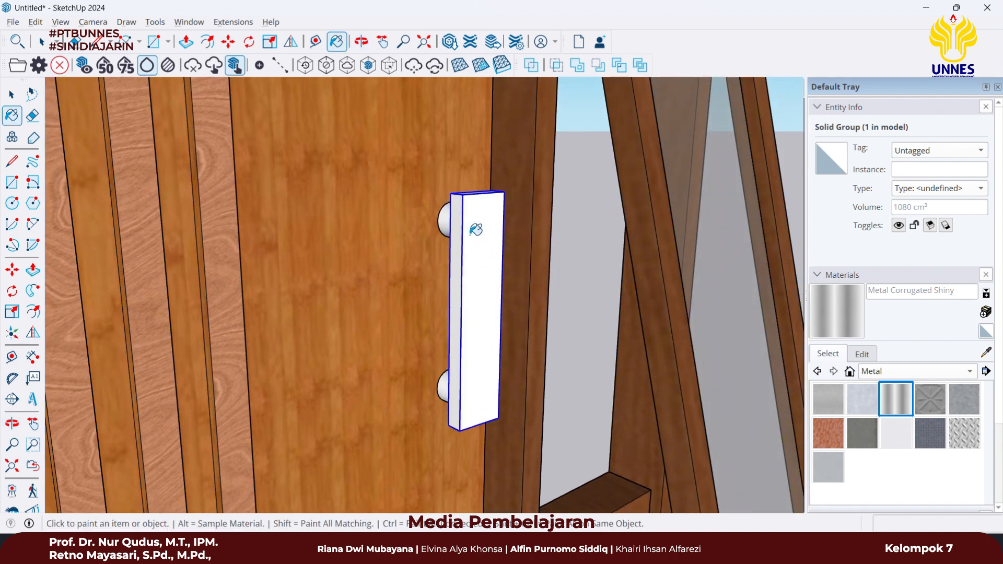
left_click(475, 229)
mouse_move(476, 229)
middle_mouse_down()
mouse_move(465, 252)
mouse_move(560, 280)
mouse_move(446, 214)
middle_mouse_up()
scroll(447, 215, "up", 2)
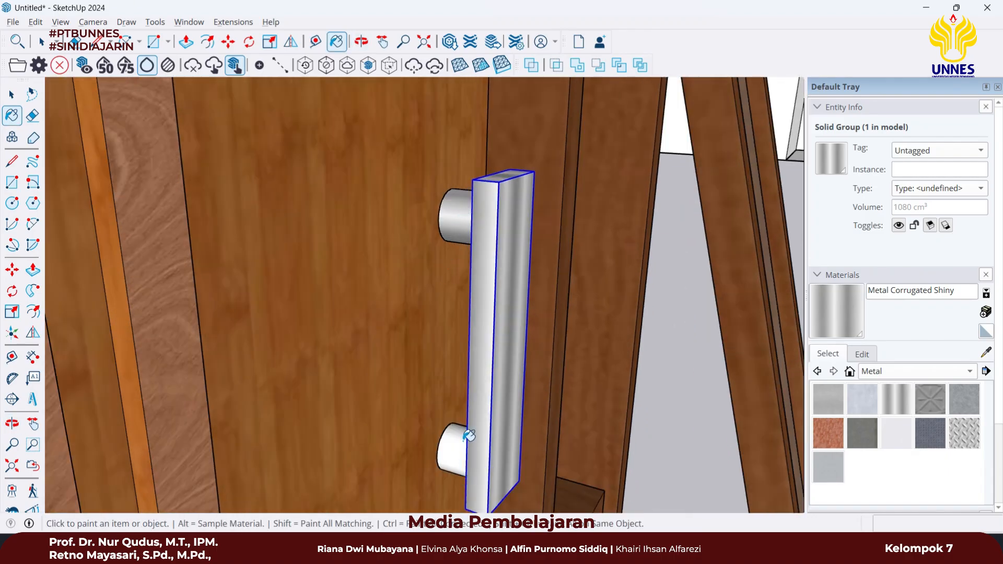
- Select all the connected geometry of the ventilation block and make it a group
scroll(513, 438, "down", 6)
mouse_move(593, 403)
middle_mouse_down()
mouse_move(468, 418)
mouse_move(218, 391)
mouse_move(252, 401)
mouse_move(318, 224)
mouse_move(395, 286)
mouse_move(458, 248)
mouse_move(501, 170)
middle_mouse_up()
scroll(395, 286, "down", 6)
scroll(346, 287, "up", 8)
mouse_move(349, 276)
middle_mouse_down("shift")
mouse_move(367, 310)
mouse_move(434, 315)
mouse_move(385, 305)
mouse_move(554, 348)
middle_mouse_up("shift")
key("space")
left_click(423, 302)
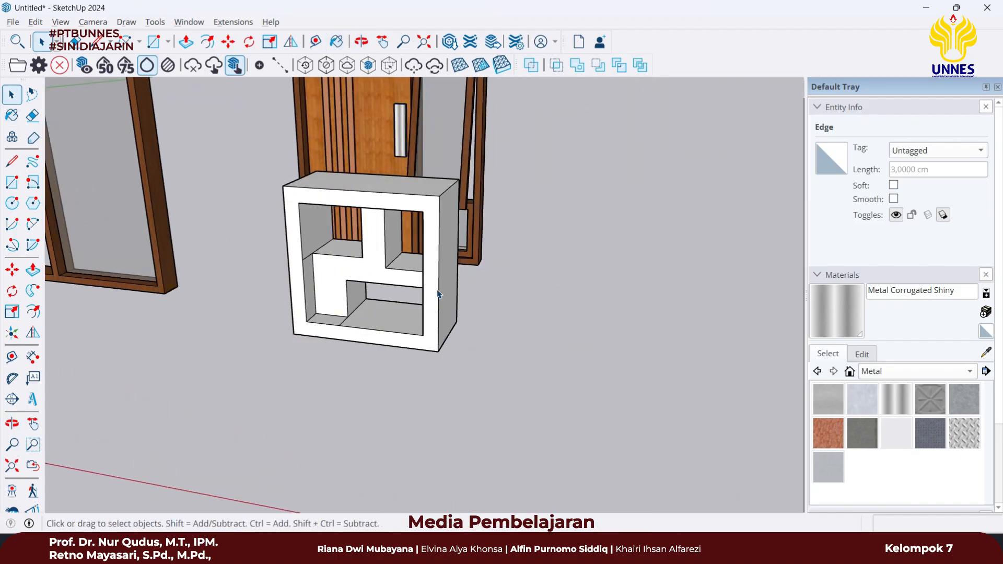
double_click(438, 294)
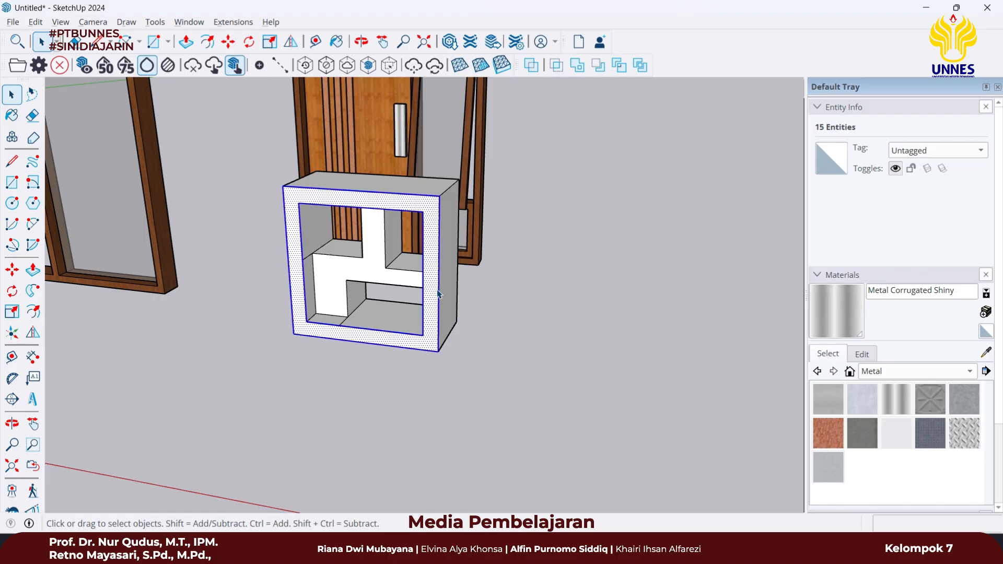
triple_click(437, 290)
right_click(437, 290)
left_click(493, 414)
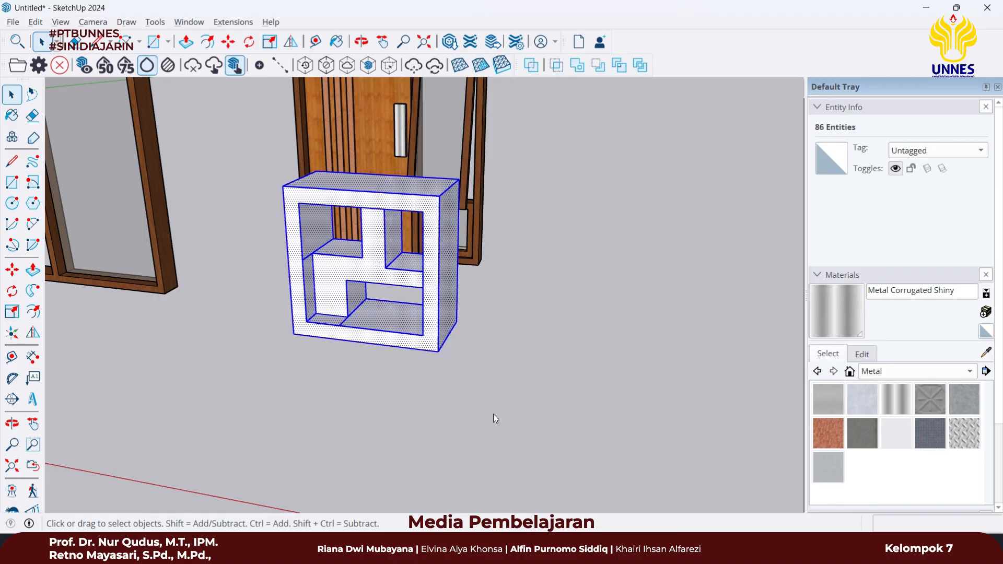
- Compare several stone materials, paint the ventilation block group with Sandstone, and clear the selection
left_click(901, 371)
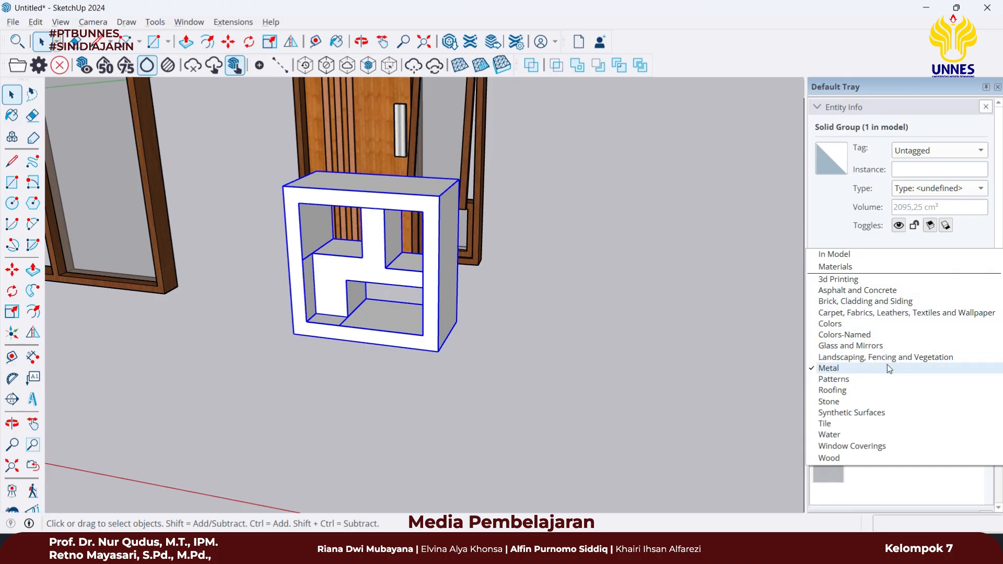
left_click(875, 400)
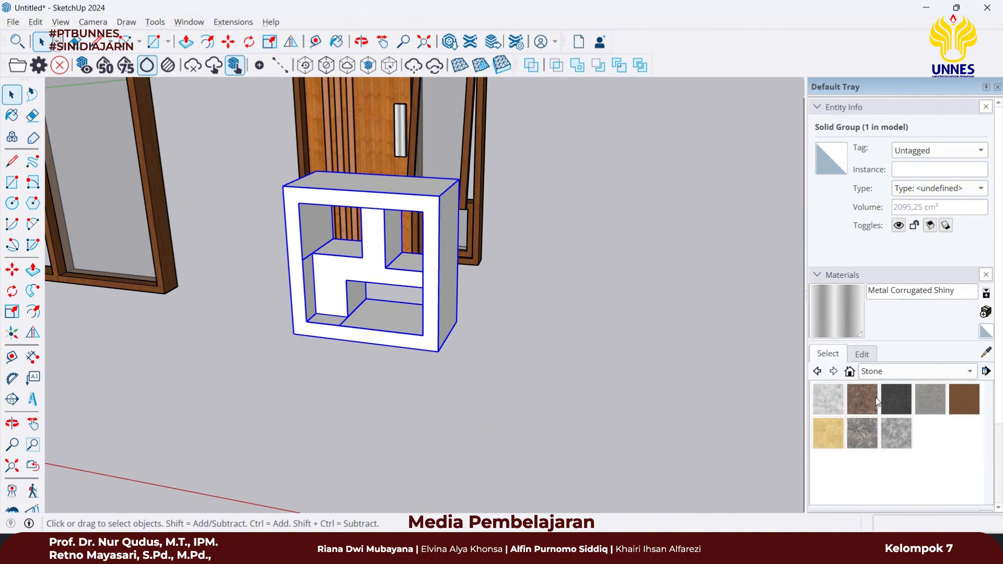
left_click(866, 408)
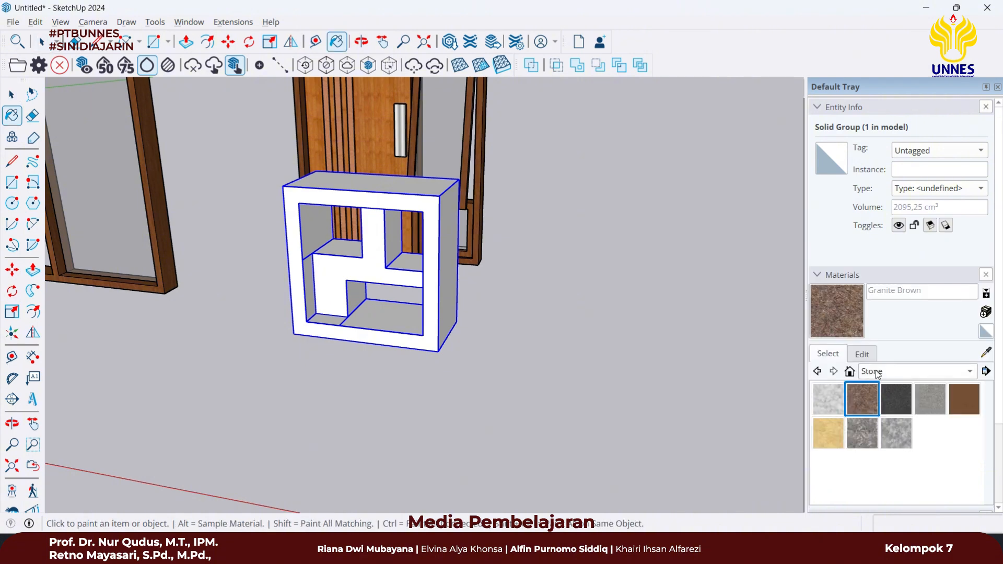
left_click(920, 408)
left_click(824, 434)
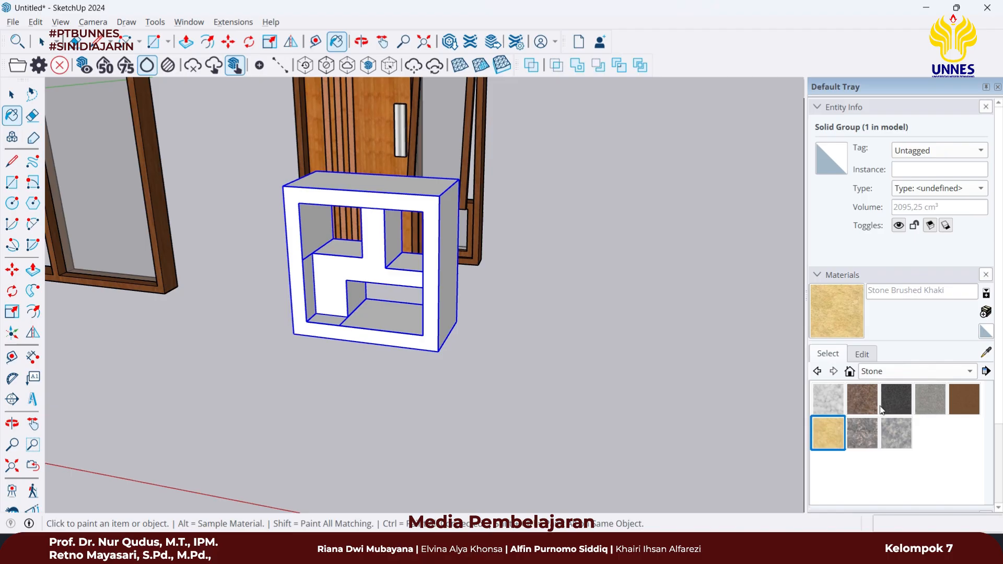
left_click(955, 397)
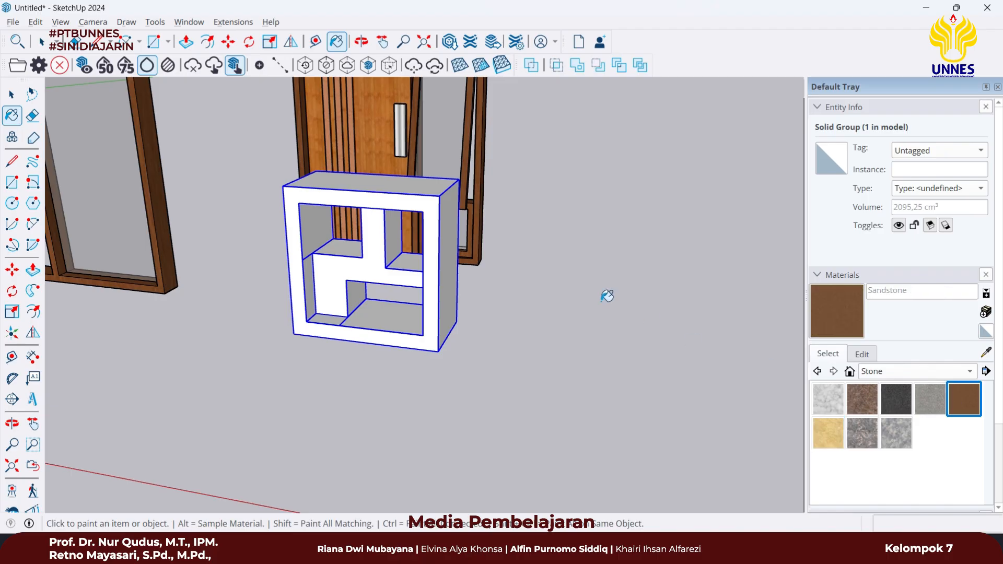
left_click(438, 205)
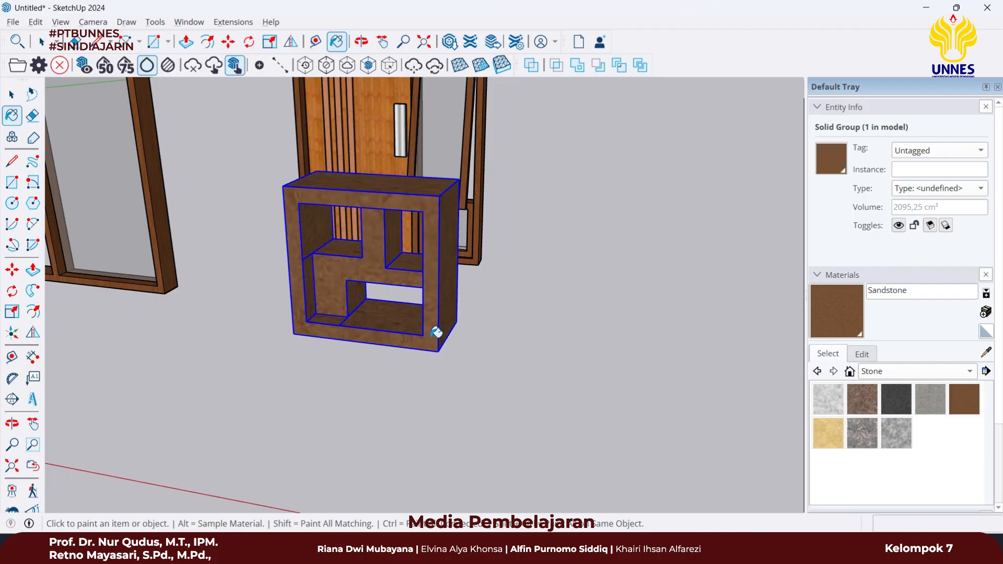
key("space")
left_click(522, 342)
- Examine the painted window, door and ventilation block from several angles and check which parts each one selects
mouse_move(523, 342)
middle_mouse_down()
mouse_move(369, 259)
mouse_move(345, 235)
mouse_move(324, 235)
mouse_move(463, 245)
middle_mouse_up()
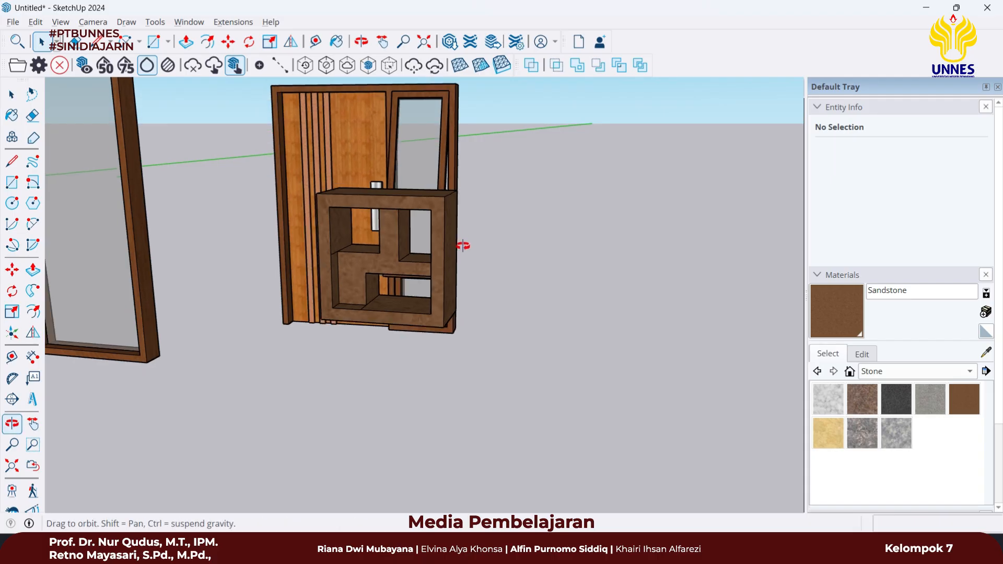
scroll(532, 273, "down", 5)
mouse_move(485, 282)
middle_mouse_down()
mouse_move(454, 265)
mouse_move(477, 271)
mouse_move(525, 320)
mouse_move(564, 282)
mouse_move(606, 293)
mouse_move(485, 300)
middle_mouse_up()
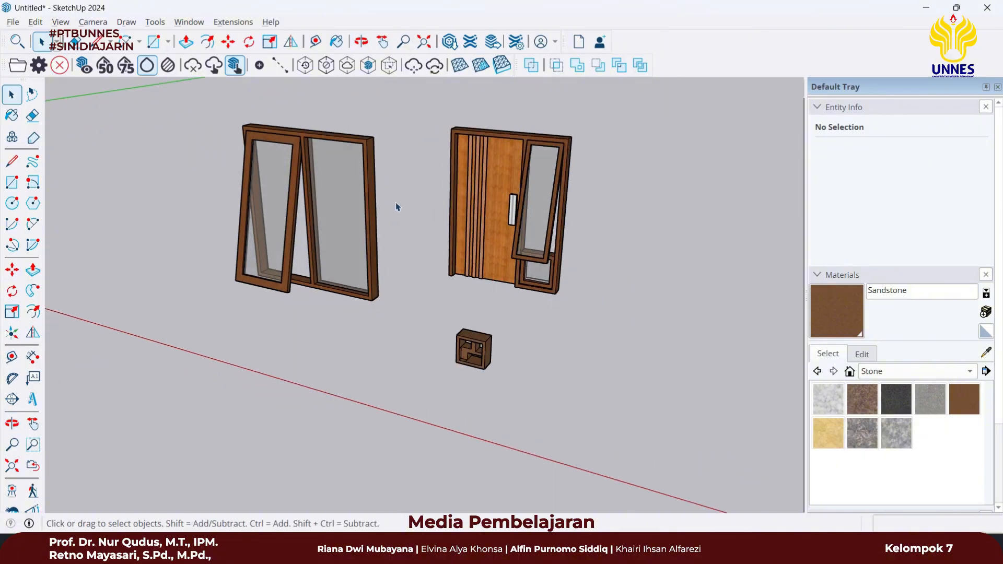
left_click(369, 190)
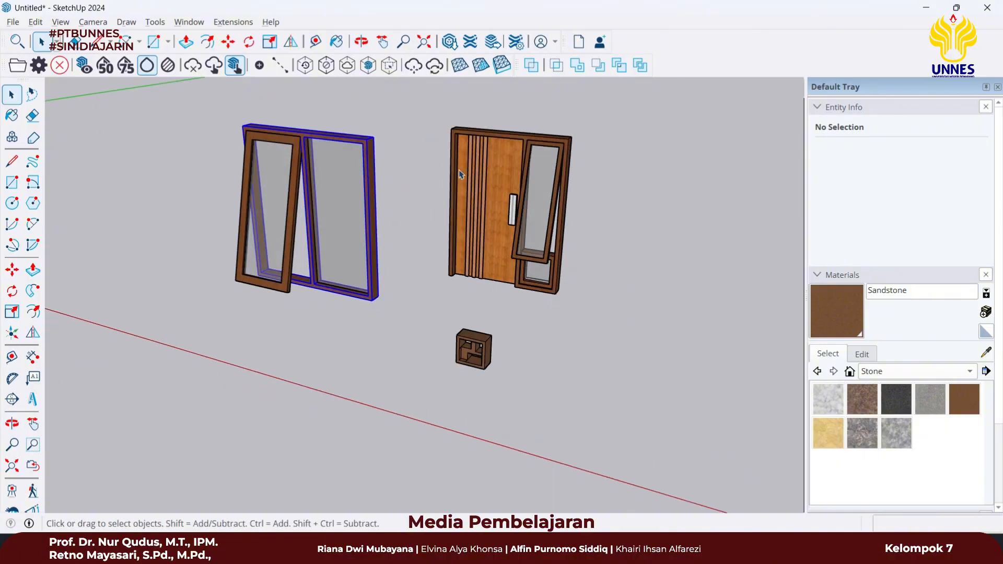
left_click(527, 171)
left_click(481, 349)
scroll(496, 357, "down", 2)
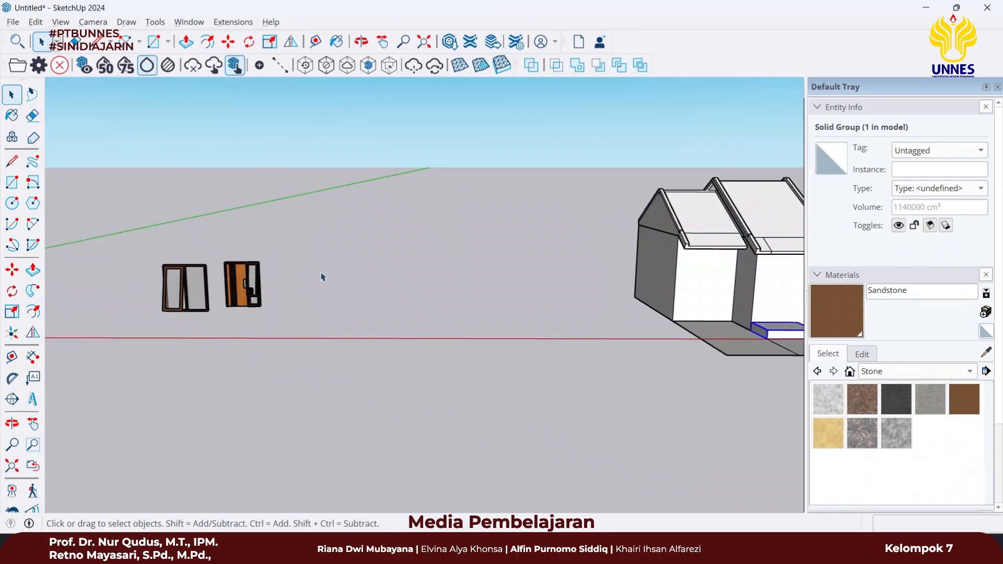
left_click(322, 277)
middle_click_drag(260, 285, 217, 309)
scroll(194, 305, "up", 2)
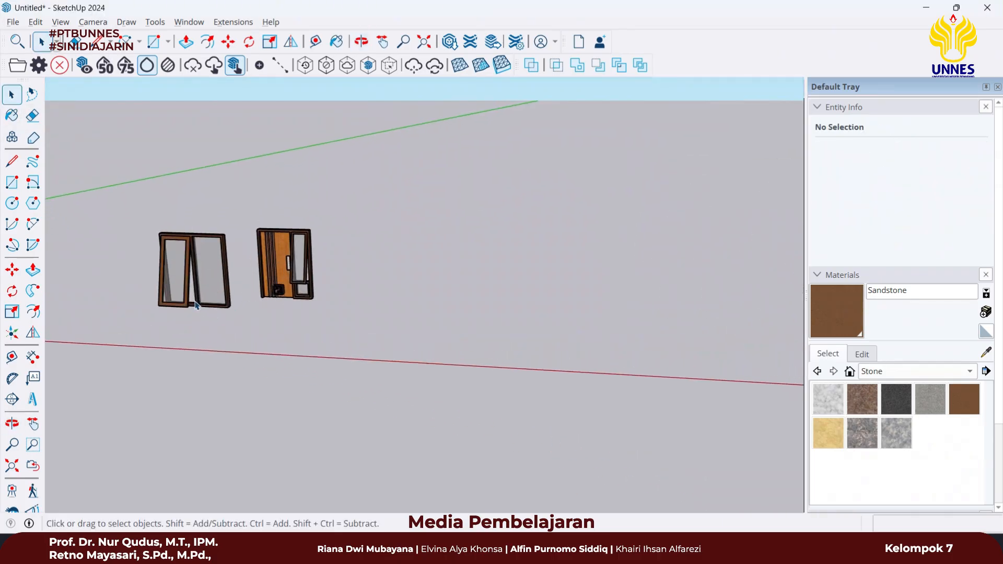
left_click_drag(132, 421, 132, 418)
scroll(166, 285, "up", 2)
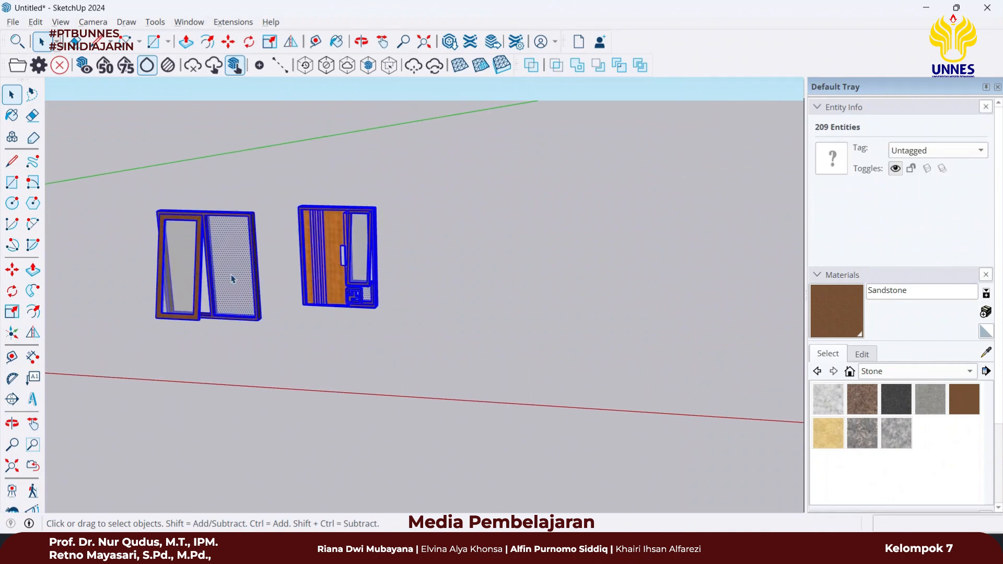
middle_click_drag(371, 293, 297, 335)
scroll(185, 275, "up", 2)
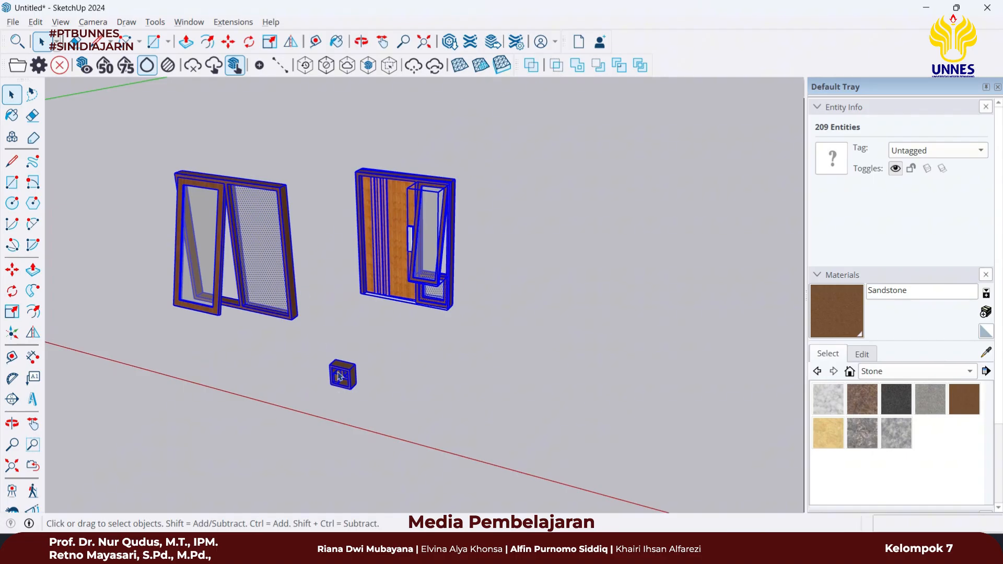
scroll(374, 379, "down", 3)
left_click(495, 353)
middle_click_drag(494, 354, 523, 258)
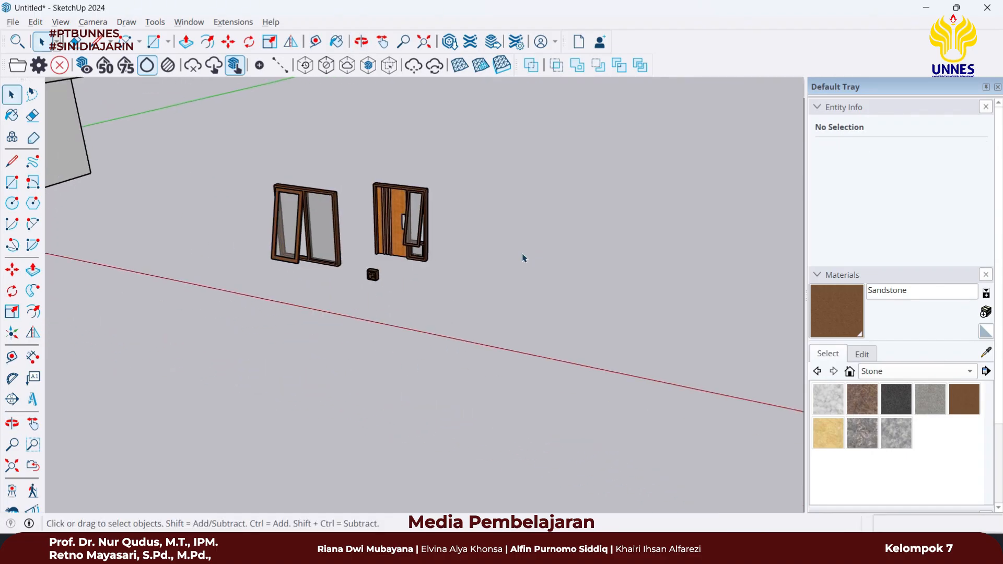
scroll(449, 240, "up", 2)
middle_click_drag(359, 235, 448, 197)
scroll(487, 315, "down", 2)
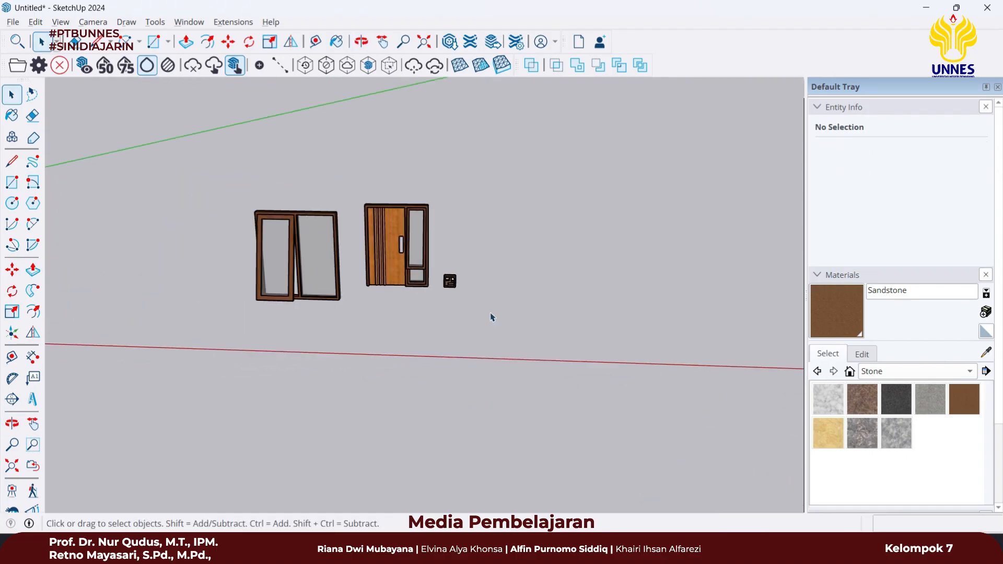
- Draw a 150 x 200 cm rectangle on the house's front wall, starting at the wall corner where the raised porch slab begins
scroll(490, 315, "down", 1)
middle_click_drag(491, 316, 268, 326, "shift")
scroll(490, 316, "down", 2)
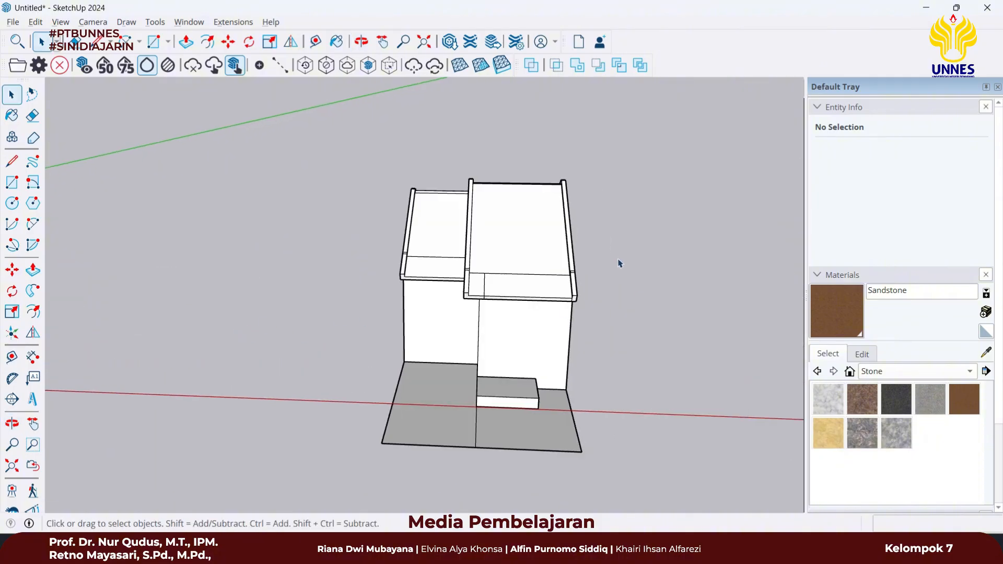
left_click(544, 336)
scroll(544, 336, "up", 3)
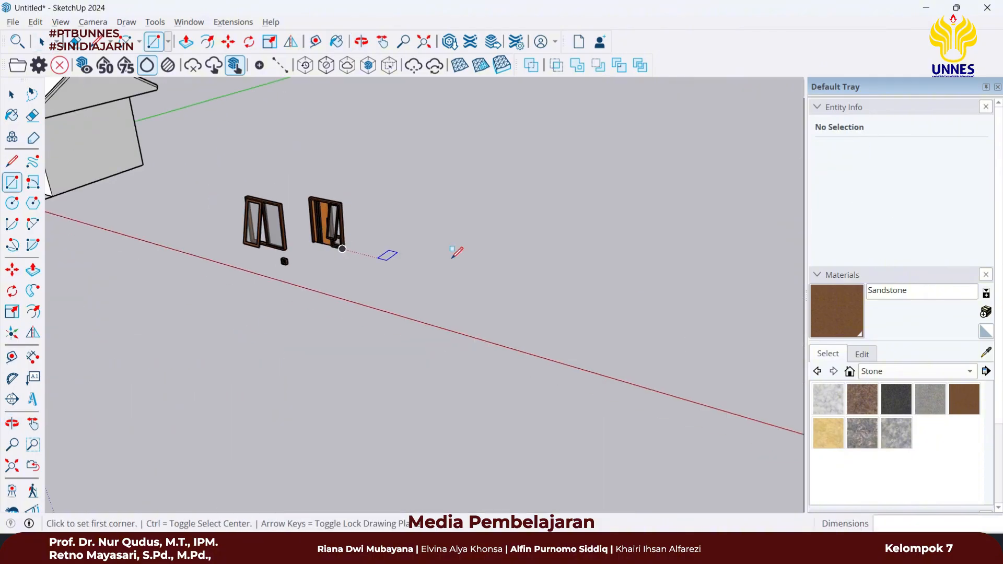
middle_click_drag(458, 251, 207, 195)
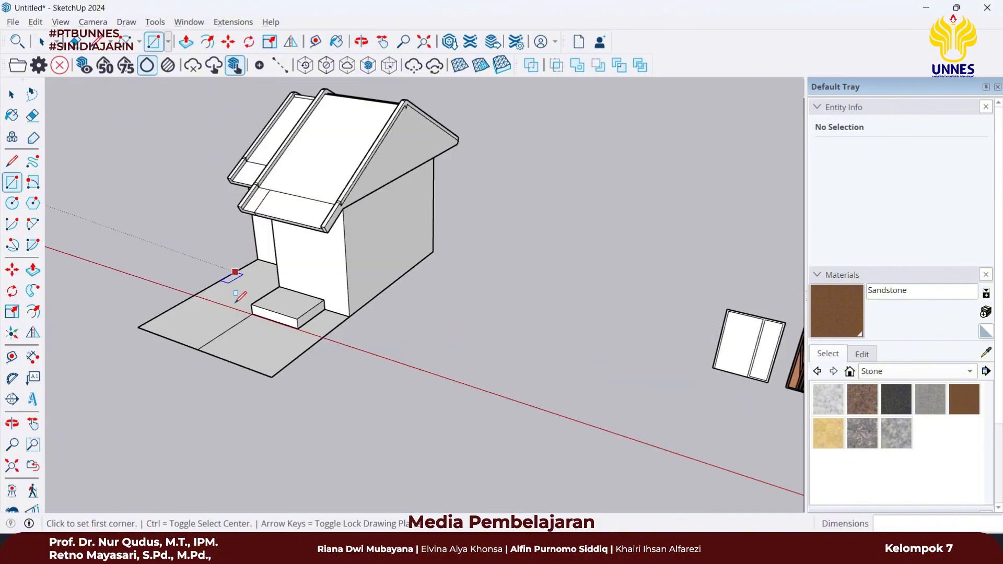
scroll(281, 269, "up", 5)
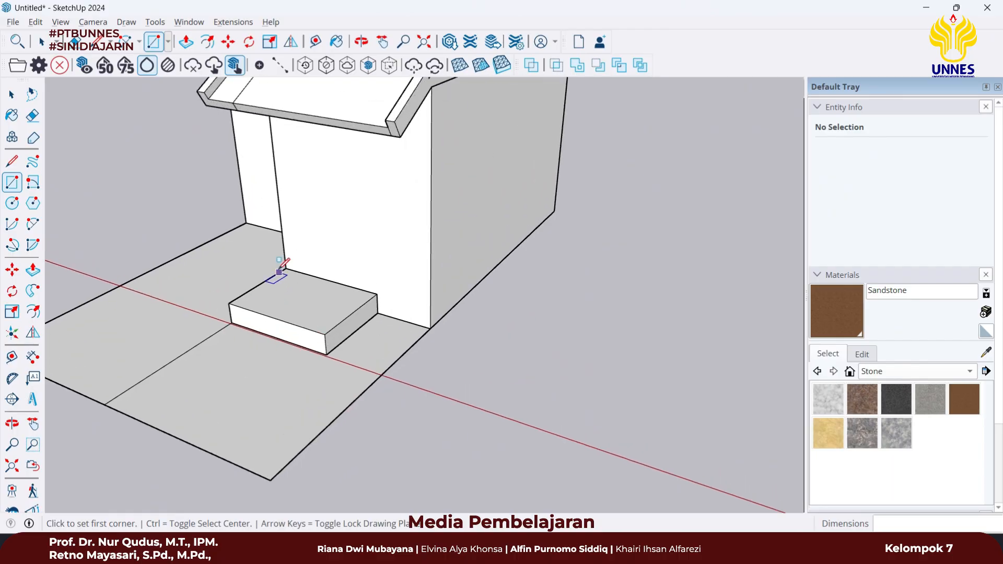
middle_click_drag(281, 269, 360, 337)
left_click(332, 344)
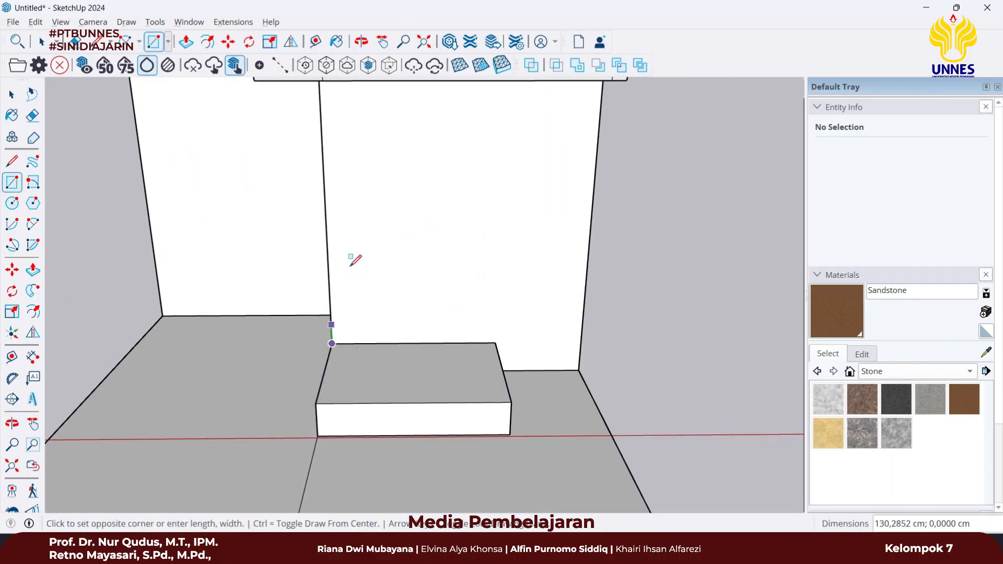
mouse_move(410, 191)
middle_mouse_down()
mouse_move(407, 199)
mouse_move(414, 175)
middle_mouse_up()
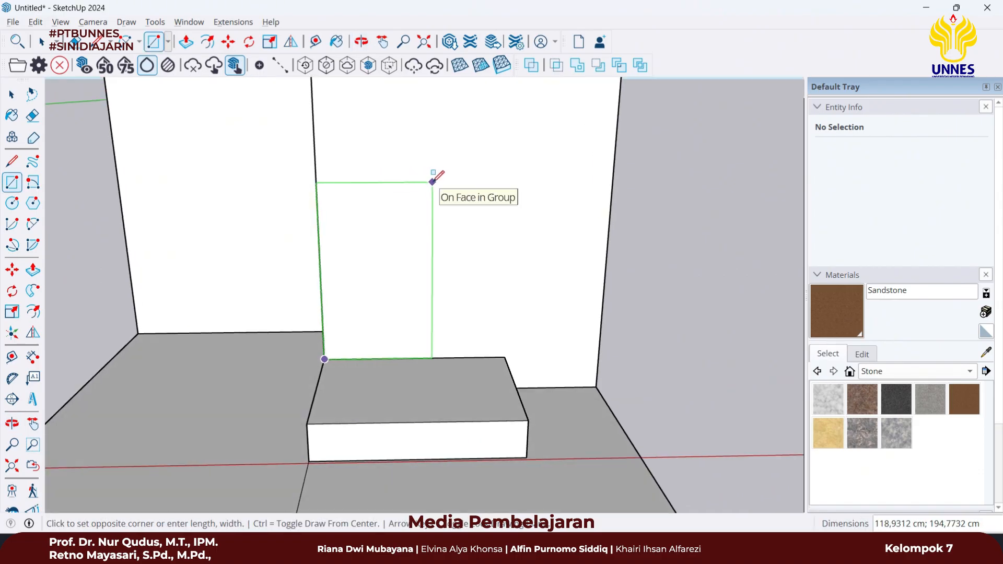
type("150;200")
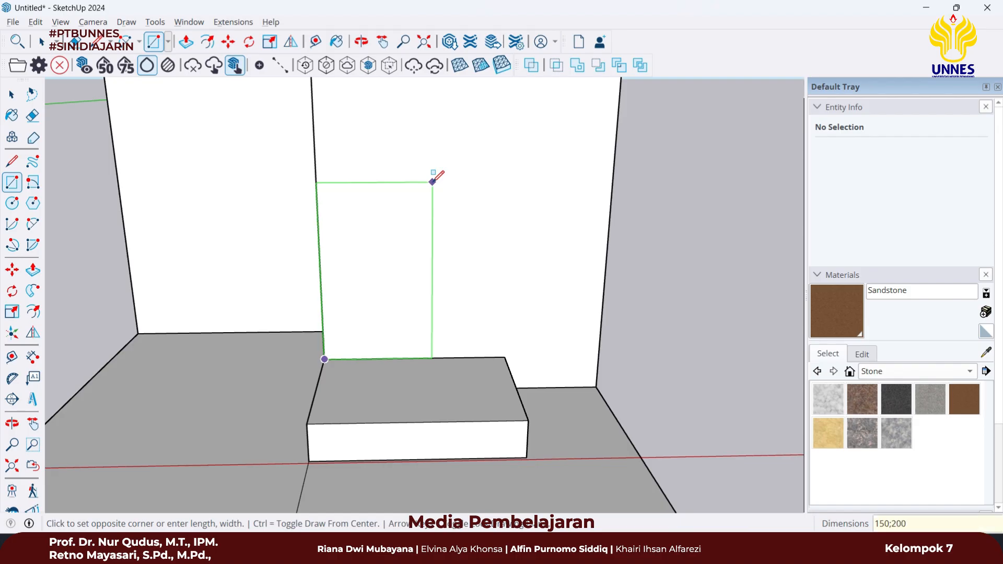
key("Return")
key("space")
- Move the loose door rectangle on the front wall 20 cm away from the wall corner, along the porch slab's edge
left_click(394, 206)
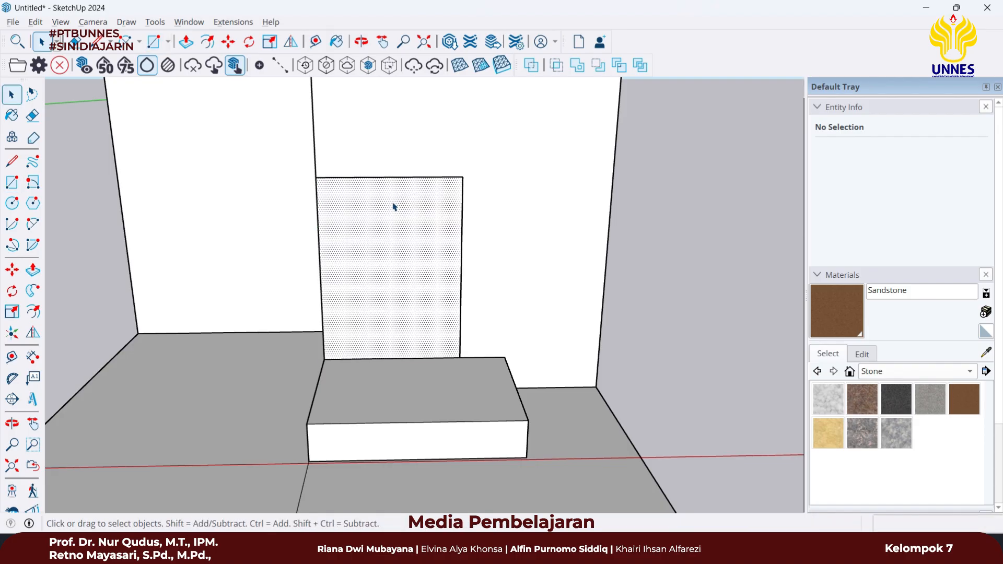
double_click(393, 320)
scroll(389, 327, "up", 1)
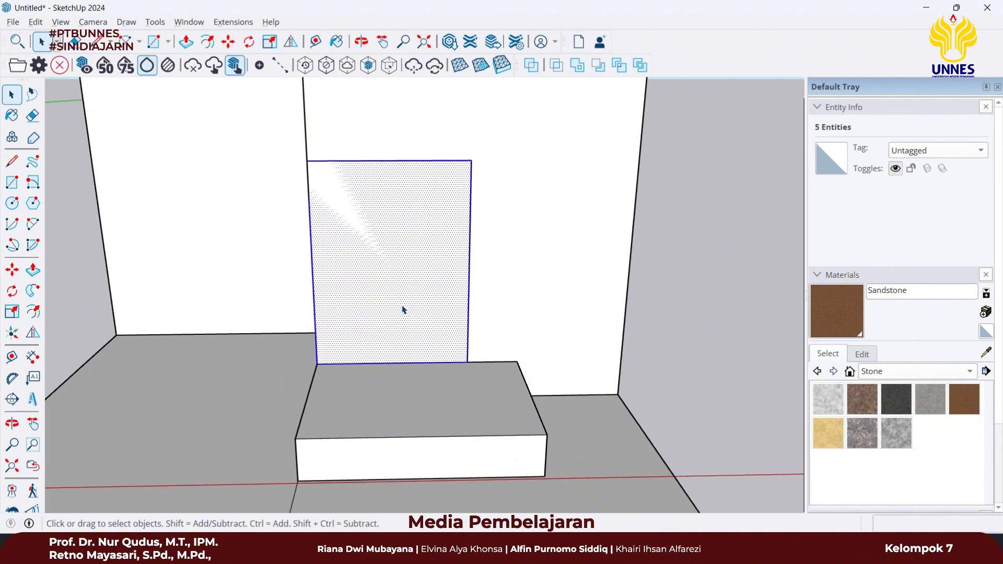
scroll(297, 362, "up", 2)
middle_click_drag(382, 367, 289, 352)
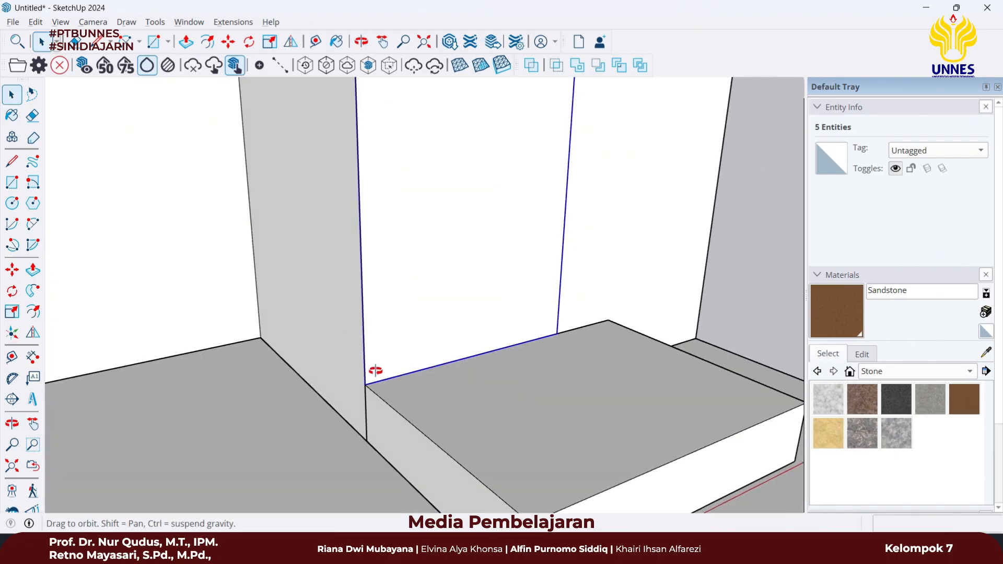
middle_click_drag(374, 376, 298, 400)
key("m")
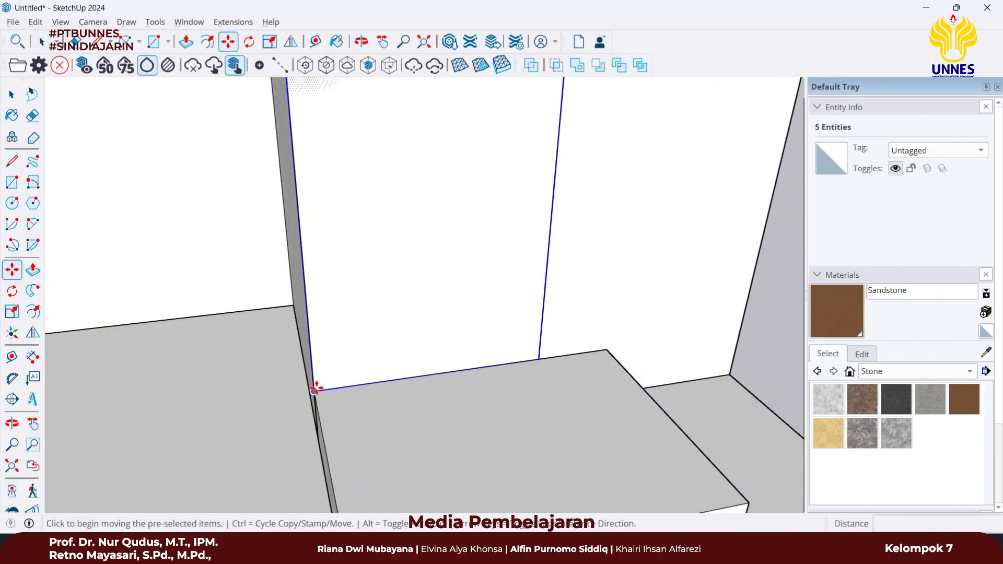
left_click(315, 389)
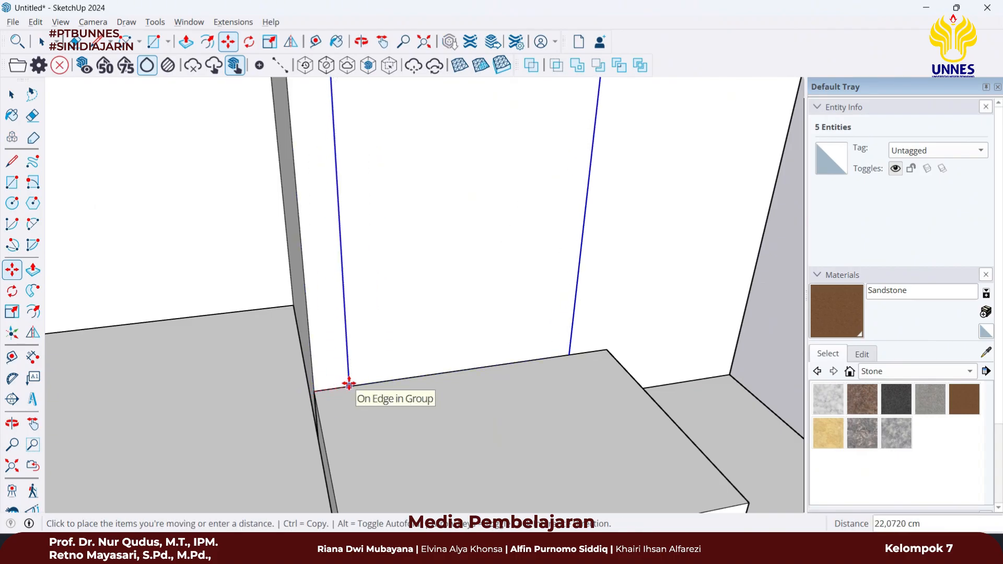
type("20")
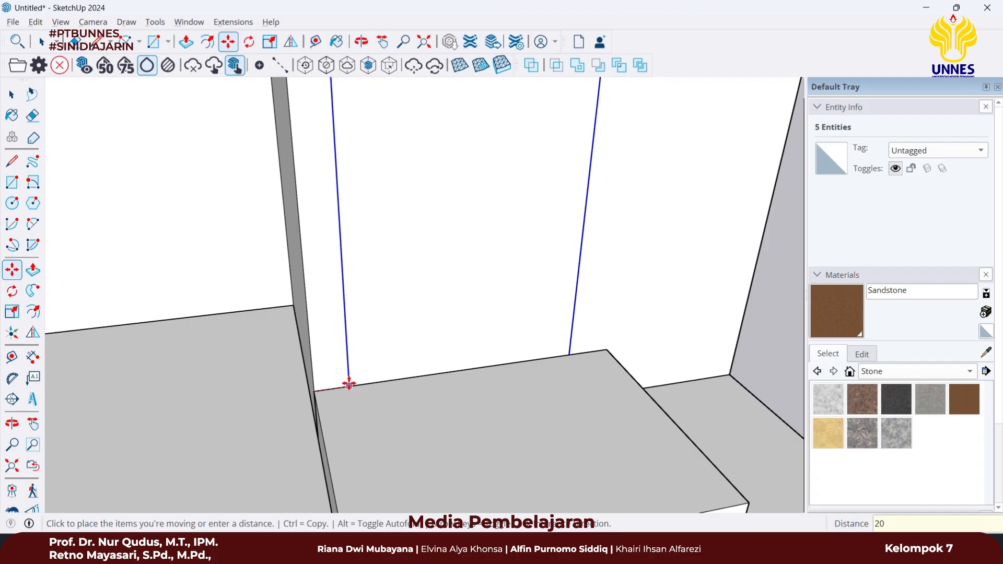
key("Return")
middle_click_drag(349, 385, 447, 306)
key("space")
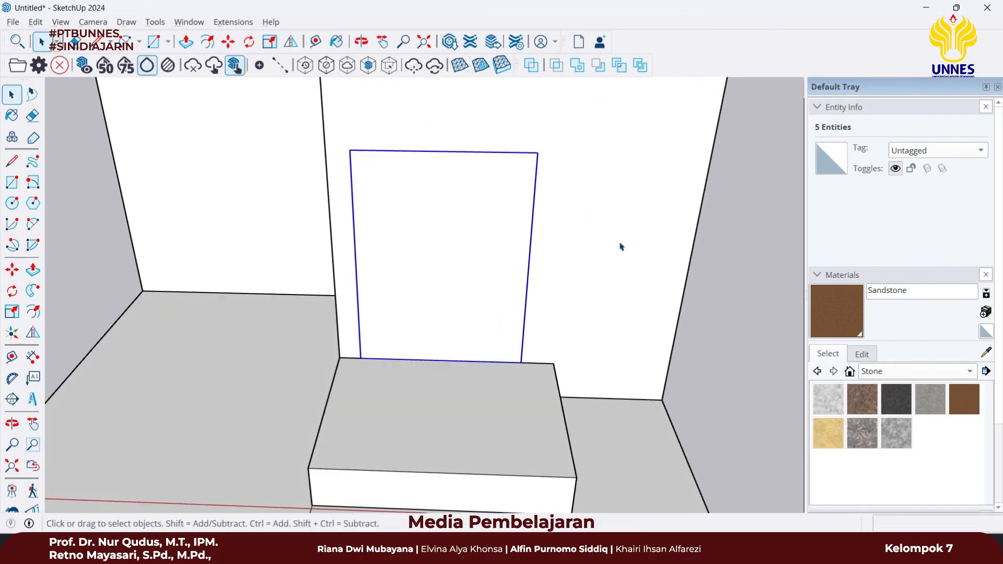
- Inside the wall group, trace the loose door rectangle corner to corner and push the traced face into the wall
key("ctrl+t")
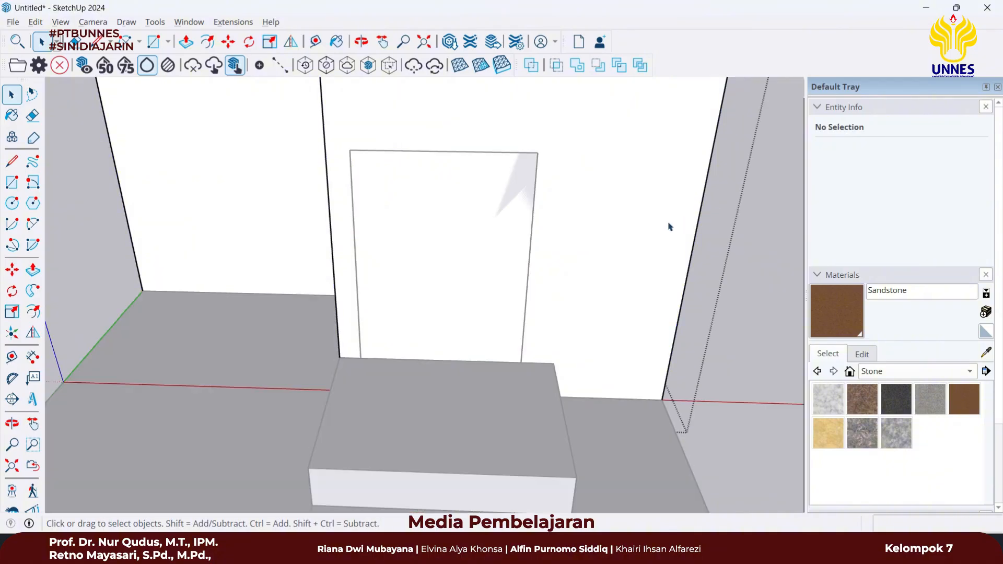
middle_click_drag(653, 242, 604, 246)
key("r")
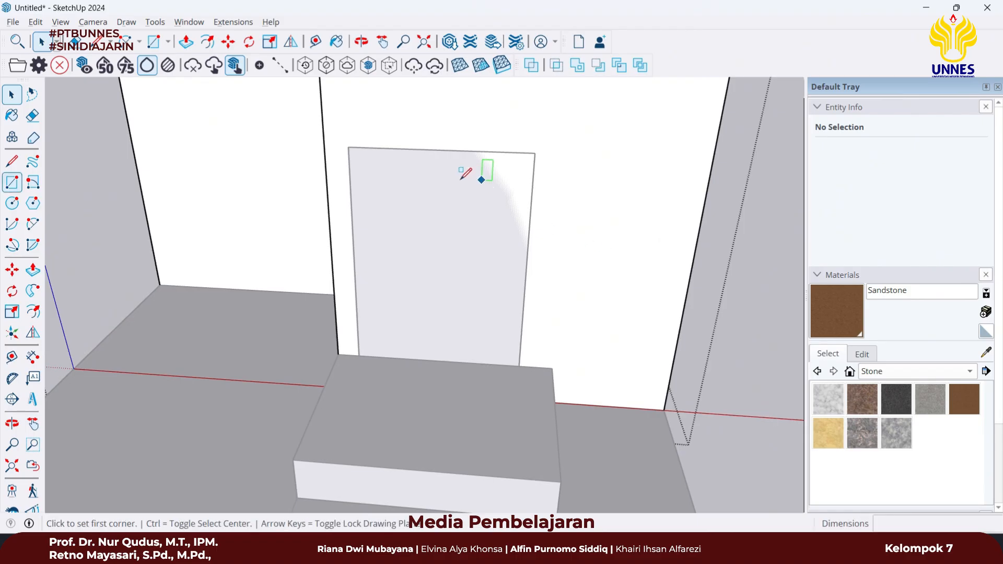
left_click(348, 147)
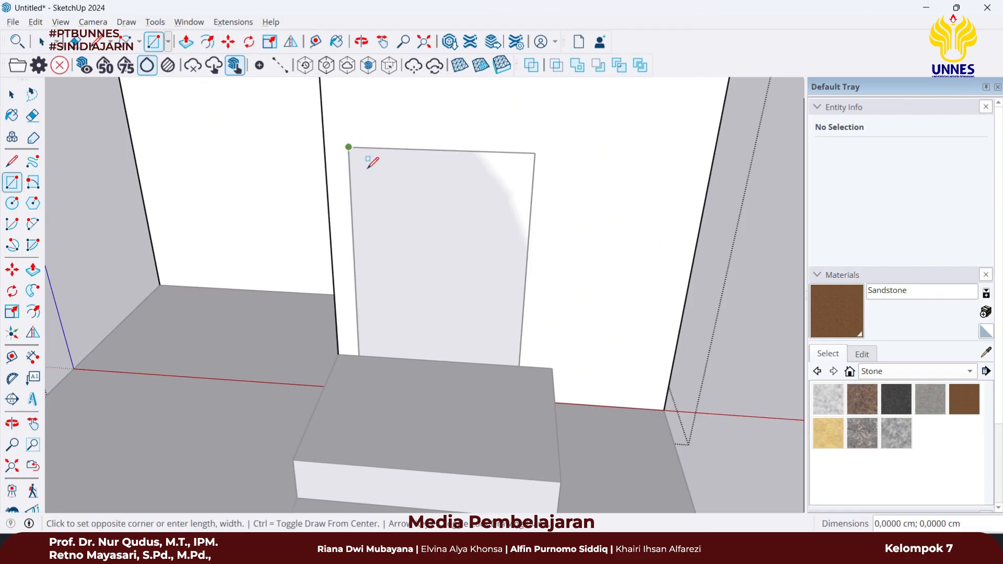
left_click(515, 357)
middle_click_drag(512, 342, 465, 323)
key("p")
left_click(436, 332)
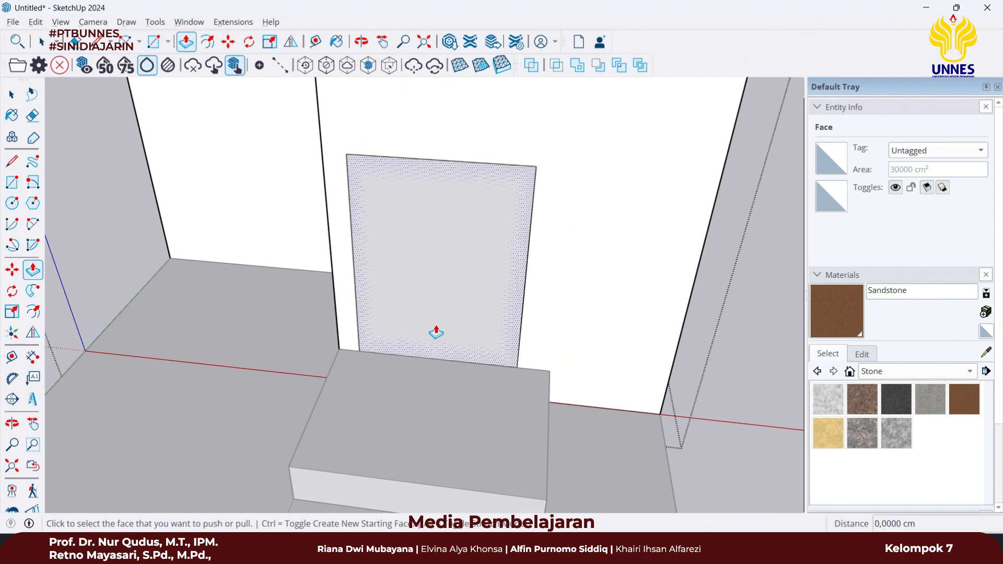
left_click(436, 333)
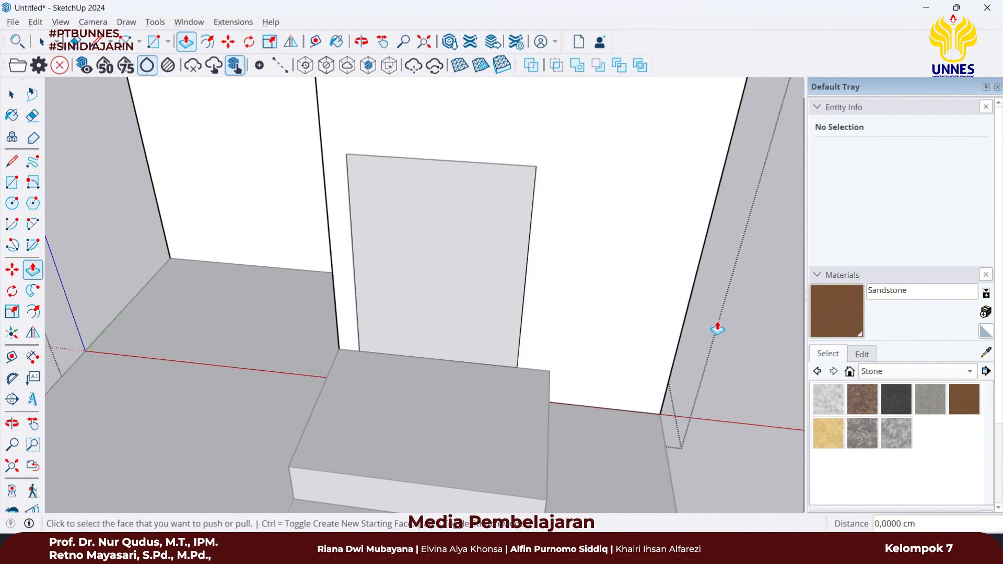
- Leave the wall group and delete the face of the loose rectangle covering the door recess
key("space")
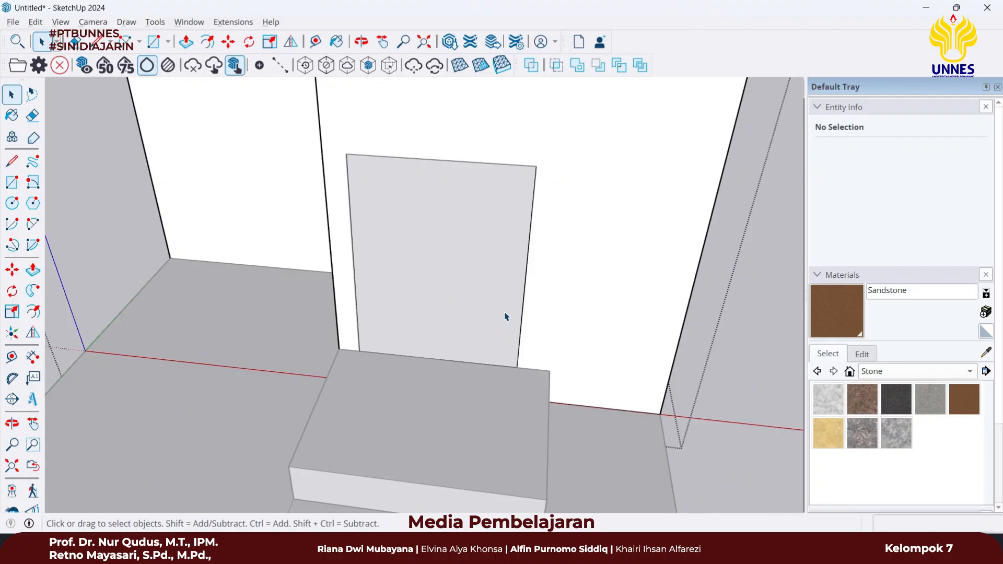
left_click(473, 293)
middle_click_drag(471, 291, 454, 272)
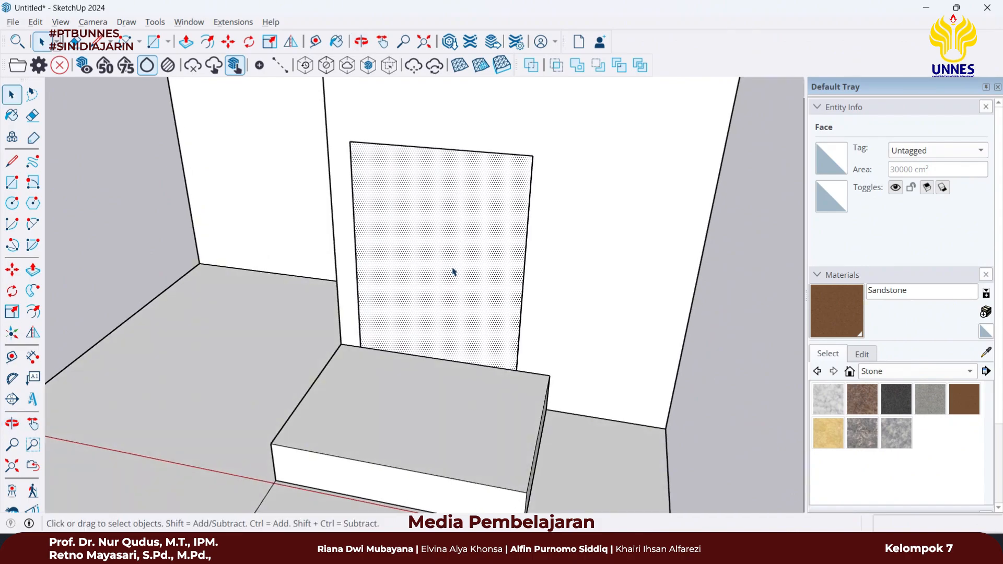
key("Delete")
middle_click_drag(432, 280, 462, 249)
- Reopen the wall group and delete the face closing the back of the door recess
left_click(468, 298)
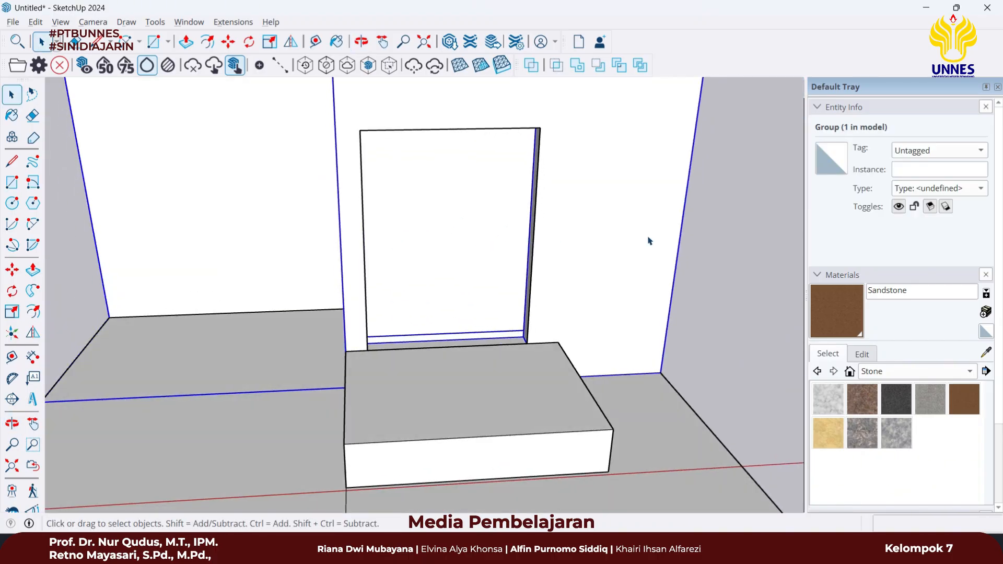
triple_click(579, 234)
left_click(445, 234)
key("Delete")
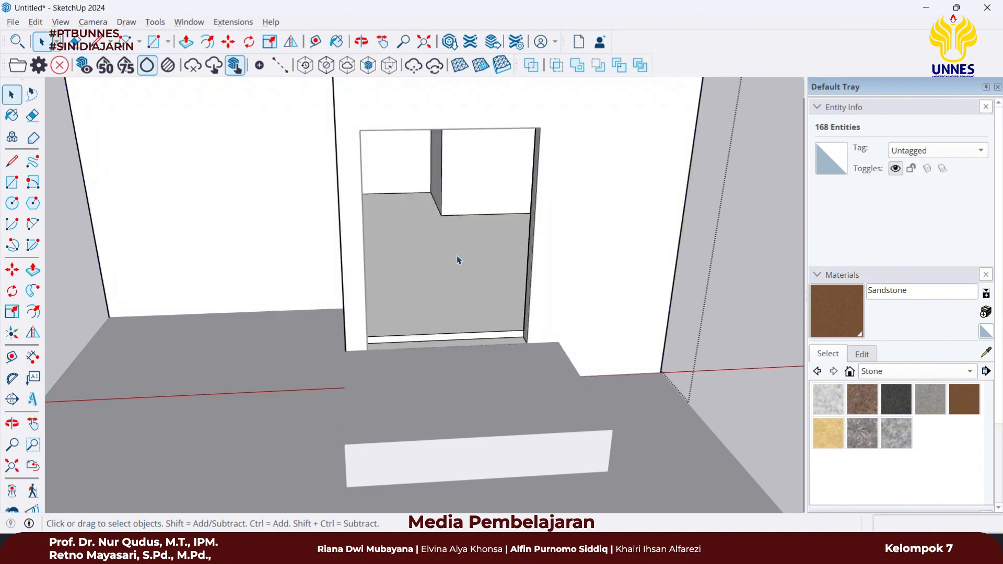
- Try to delete the narrow strip face at the foot of the door opening and inspect the opening
scroll(448, 339, "up", 2)
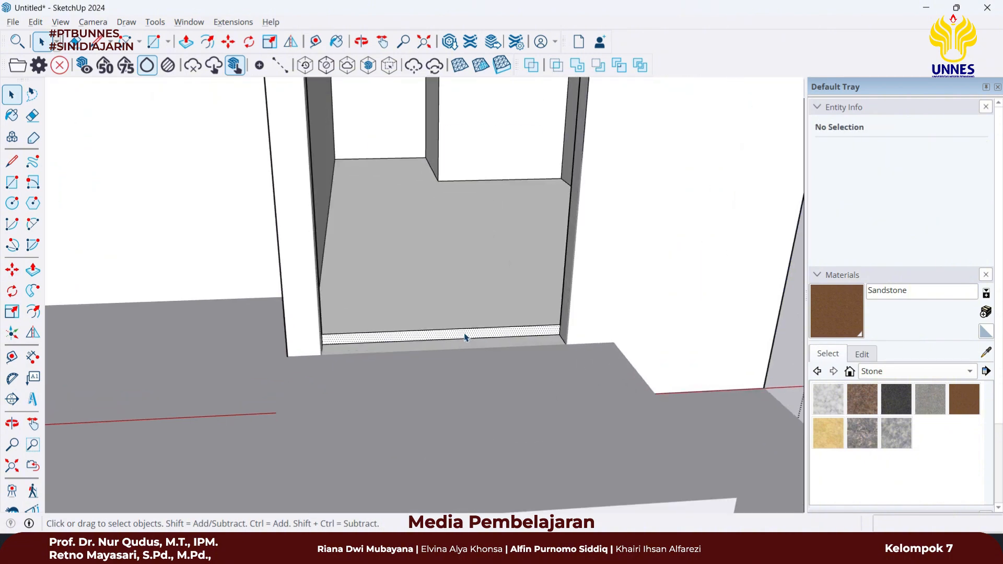
left_click(465, 337)
scroll(466, 334, "up", 2)
key("Delete")
middle_click_drag(470, 333, 453, 294)
scroll(520, 293, "down", 5)
scroll(434, 259, "down", 3)
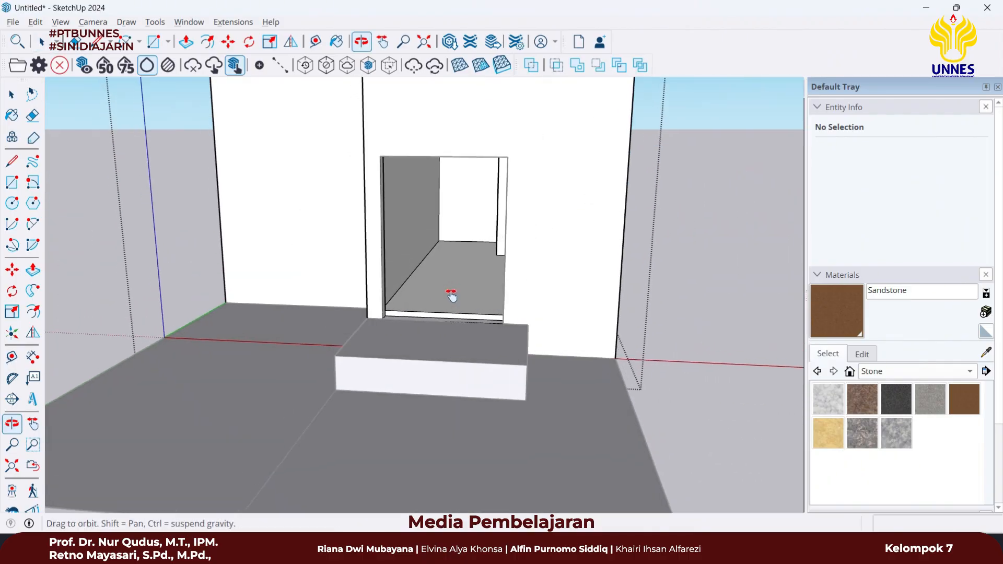
scroll(446, 334, "up", 5)
scroll(448, 351, "up", 3)
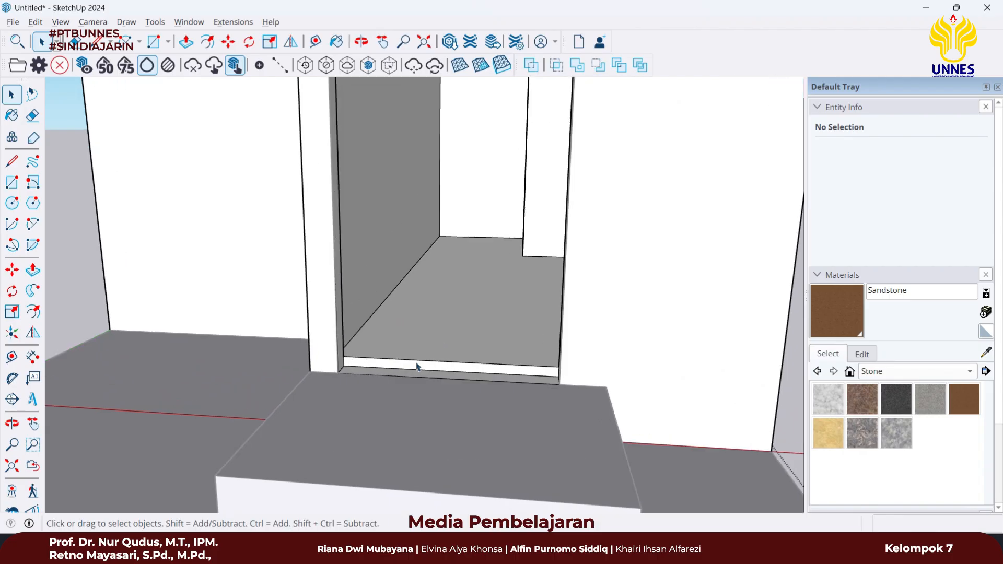
- Pull the narrow strip face at the foot of the door opening 15 cm out to the wall's outer face
middle_click_drag(448, 352, 486, 369)
key("p")
left_click(484, 367)
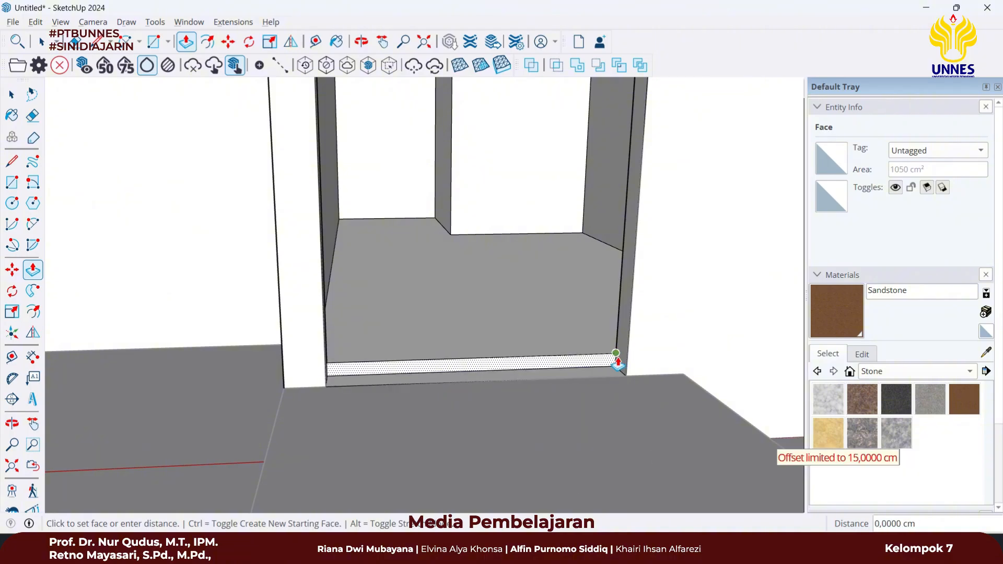
left_click(569, 369)
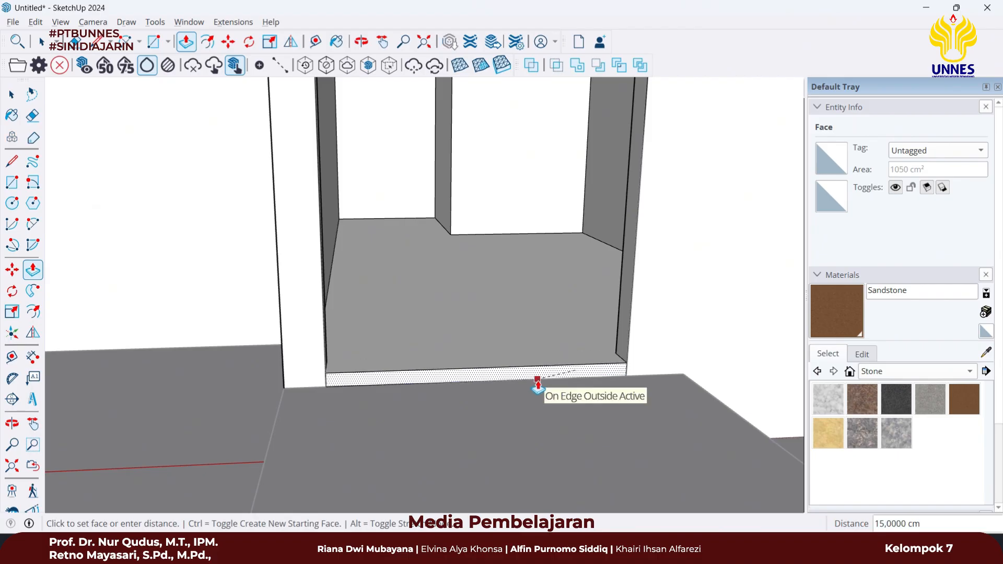
left_click(537, 380)
- Push the top face of the door opening up 5 cm
scroll(547, 362, "down", 2)
middle_click_drag(529, 402, 451, 549, "shift")
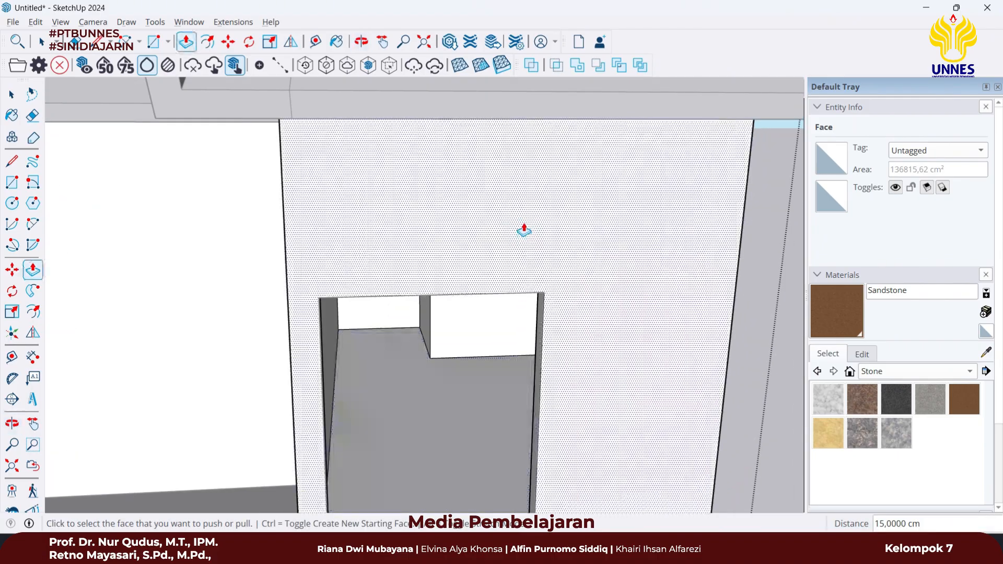
middle_click_drag(524, 230, 548, 122)
scroll(534, 253, "up", 2)
scroll(554, 289, "down", 3)
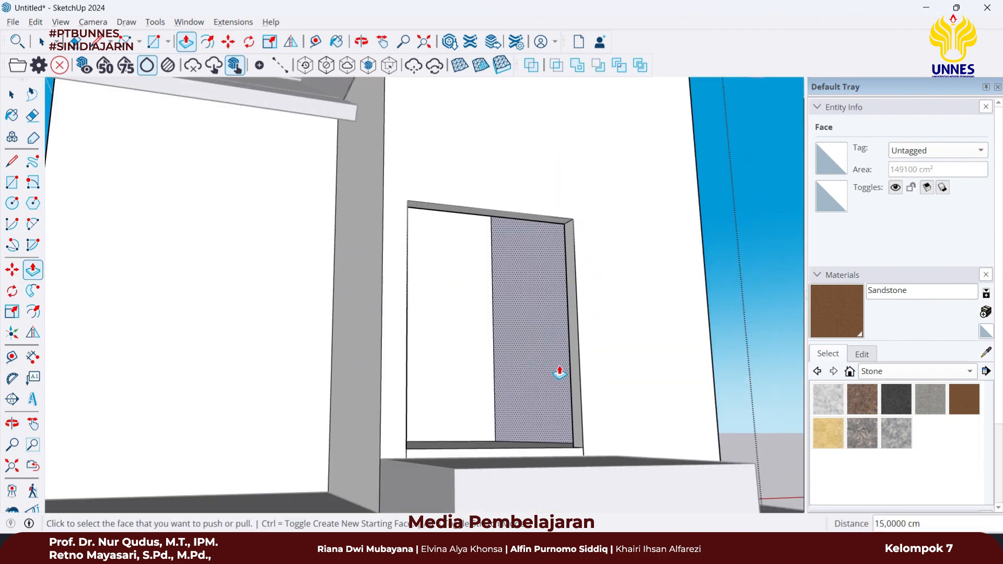
middle_click_drag(560, 371, 533, 392, "shift")
scroll(541, 439, "up", 6)
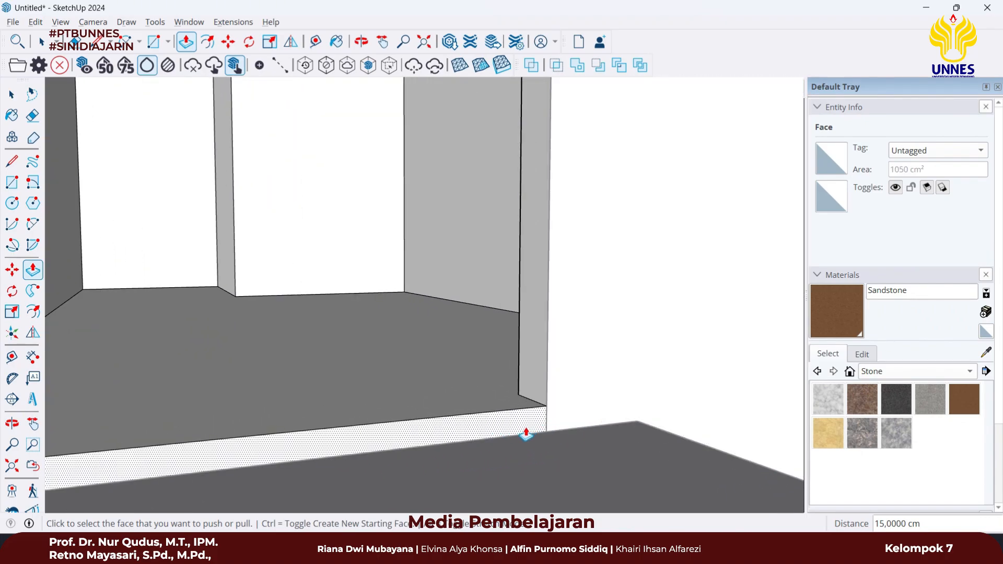
scroll(543, 459, "down", 4)
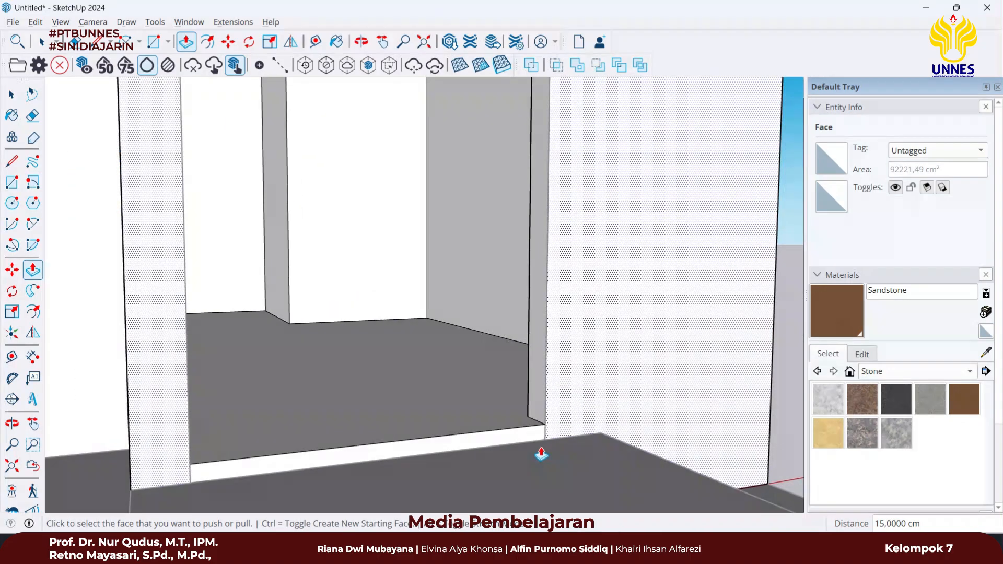
scroll(540, 453, "down", 5)
middle_click_drag(497, 309, 472, 374)
left_click(478, 372)
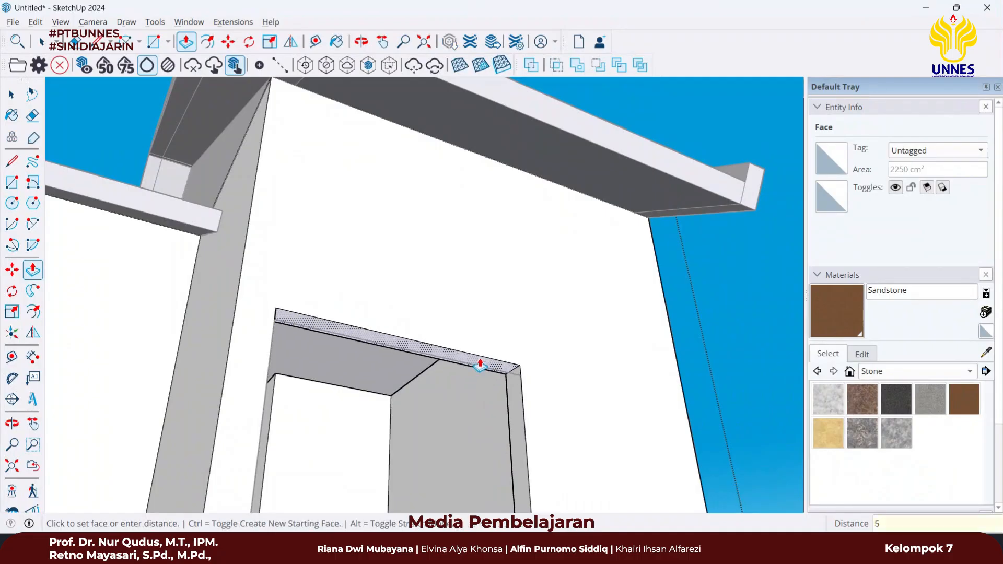
key("Return")
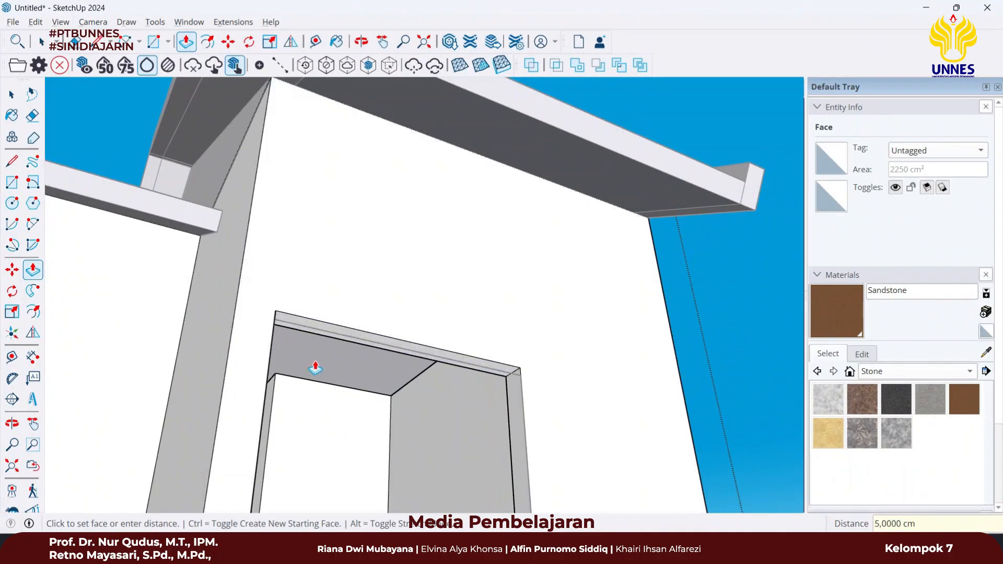
- Leave the wall group and delete the leftover loose rectangle edge running across the top of the door opening
key("space")
scroll(359, 333, "up", 3)
left_click(356, 350)
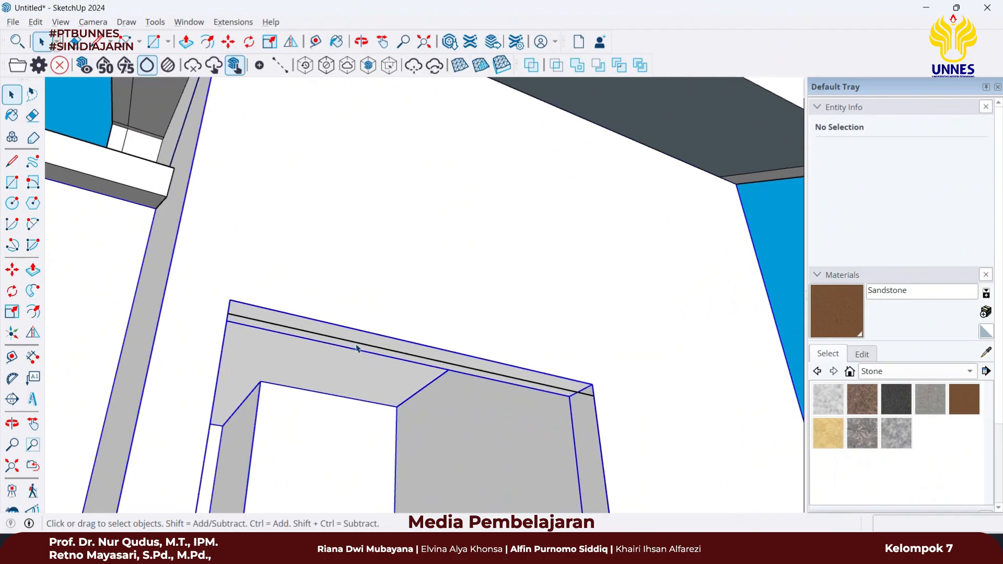
double_click(359, 347)
key("Delete")
scroll(359, 346, "down", 4)
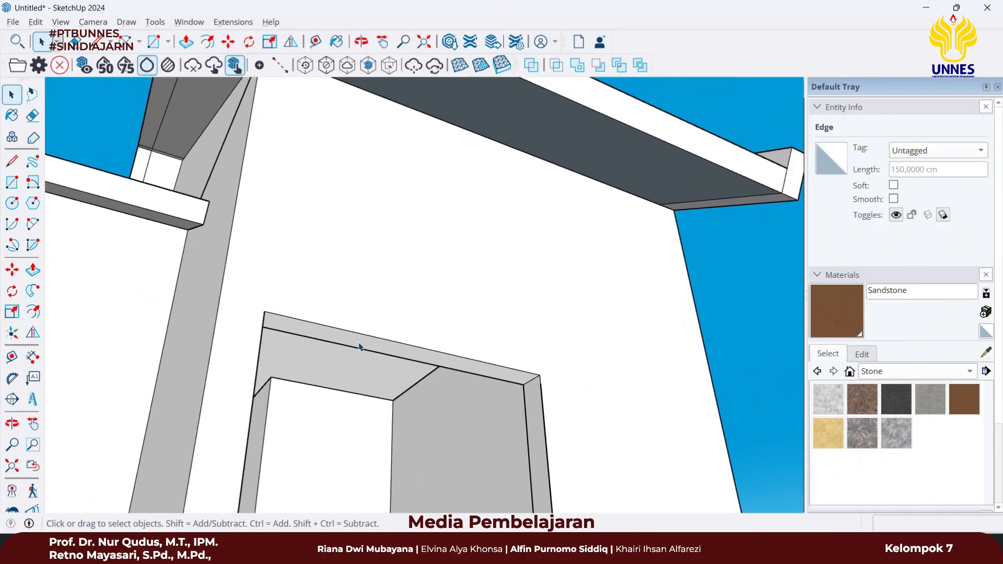
middle_click_drag(367, 334, 363, 439)
scroll(277, 420, "down", 3)
scroll(371, 460, "up", 3)
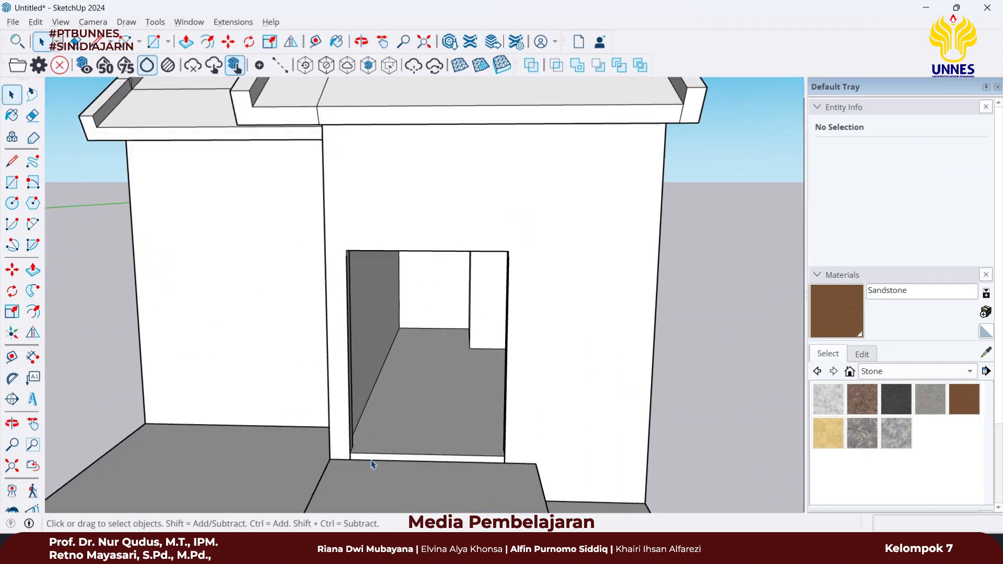
- Select all parts of the finished door beside the house and make them one group
scroll(371, 460, "down", 3)
middle_click_drag(229, 452, 557, 387, "shift")
scroll(246, 333, "down", 3)
middle_click_drag(360, 325, 627, 327, "shift")
middle_click_drag(99, 317, 245, 342, "shift")
scroll(242, 347, "up", 2)
left_click(252, 345)
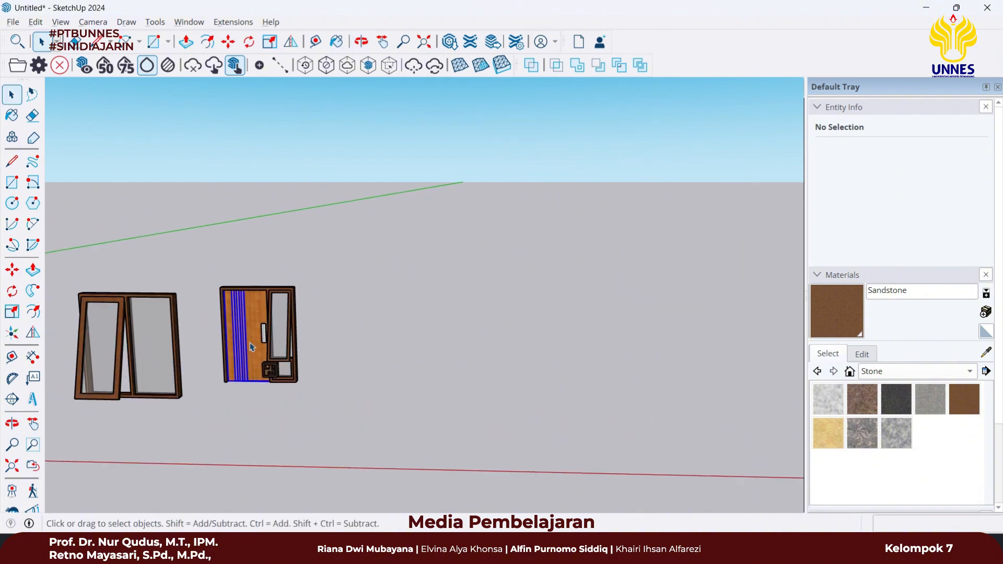
middle_click_drag(308, 324, 348, 252)
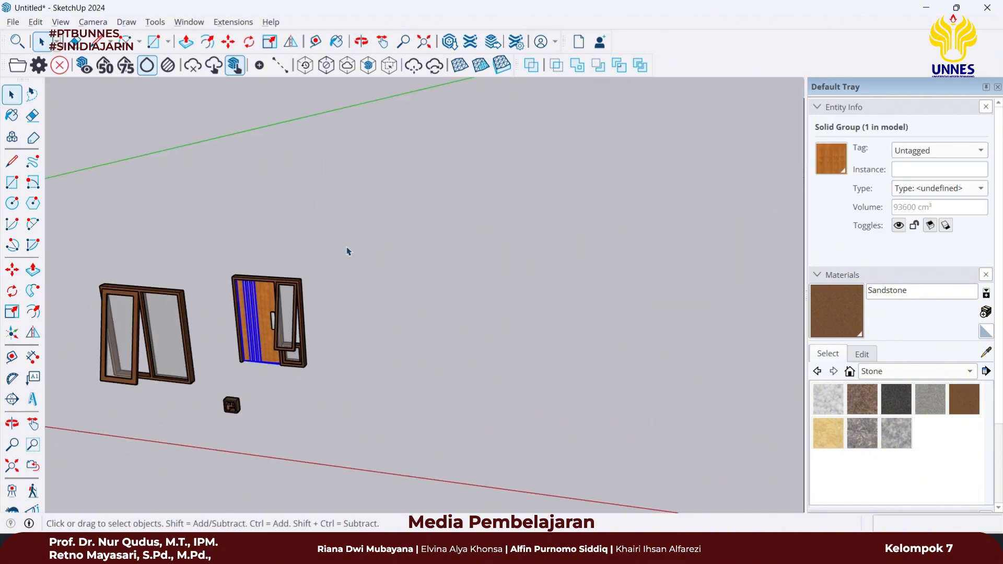
triple_click(277, 336)
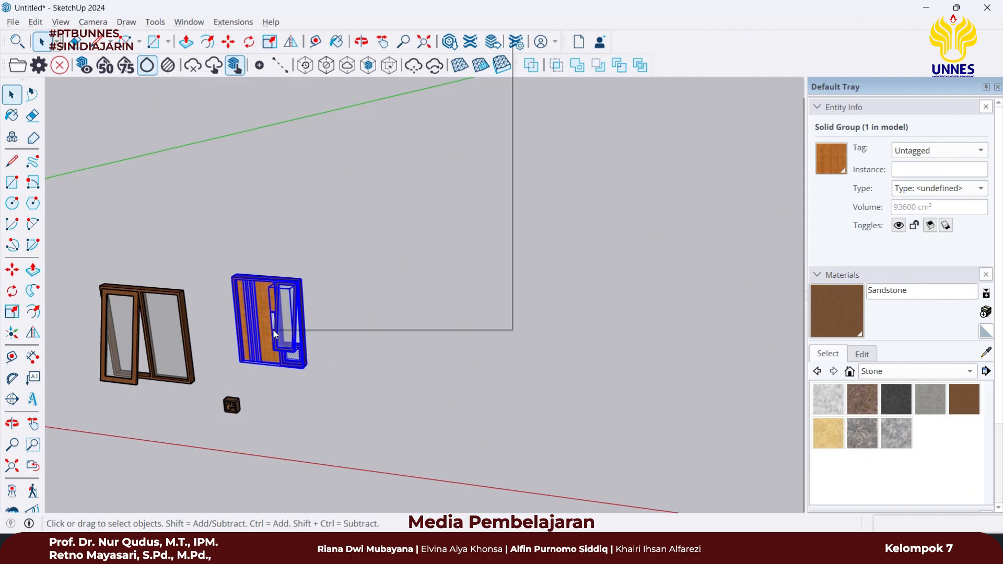
right_click(276, 335)
left_click(340, 183)
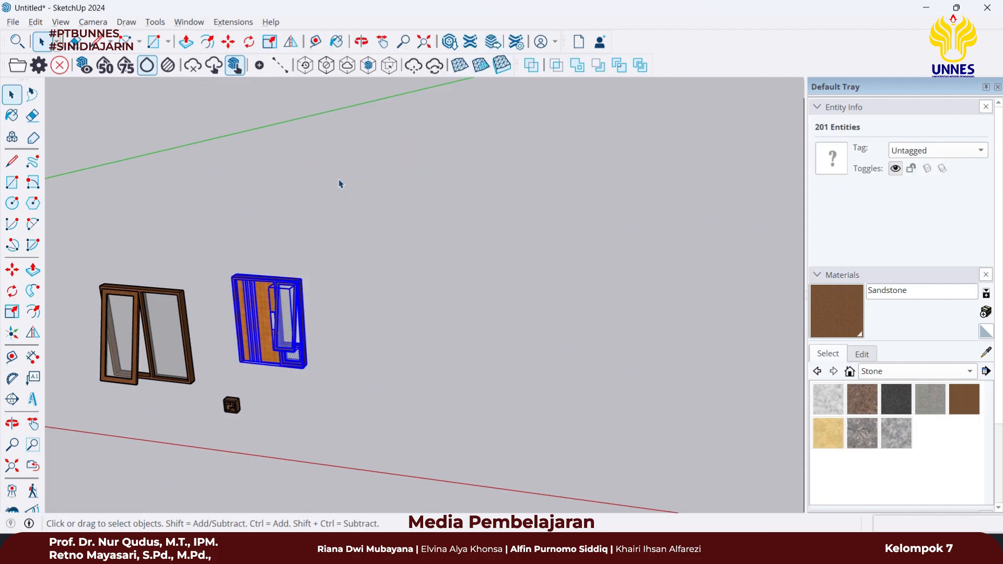
scroll(239, 375, "up", 5)
scroll(239, 374, "up", 4)
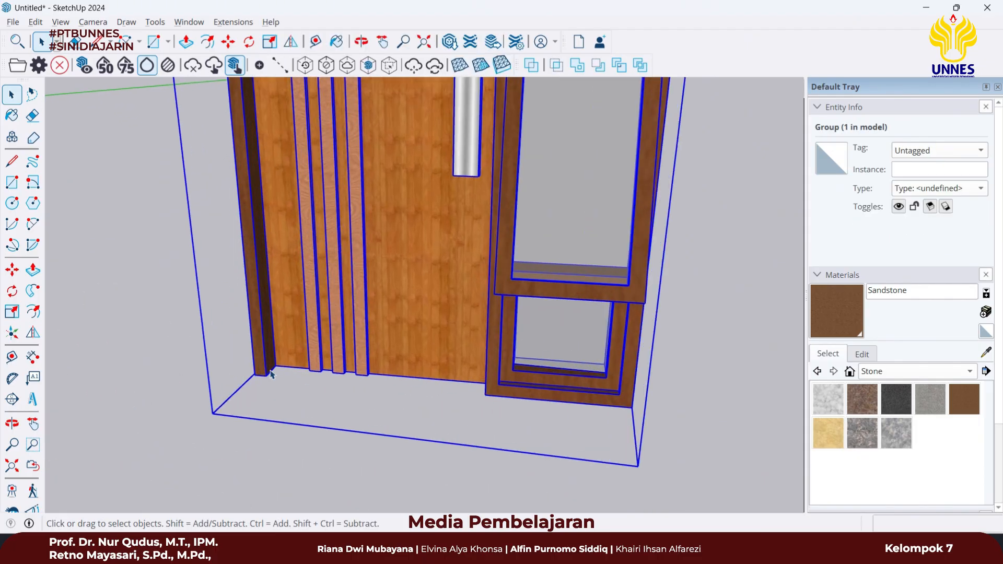
- Move the door group from its lower outer frame corner to the matching lower corner of the door opening in the front wall
key("m")
left_click(255, 374)
scroll(255, 374, "down", 5)
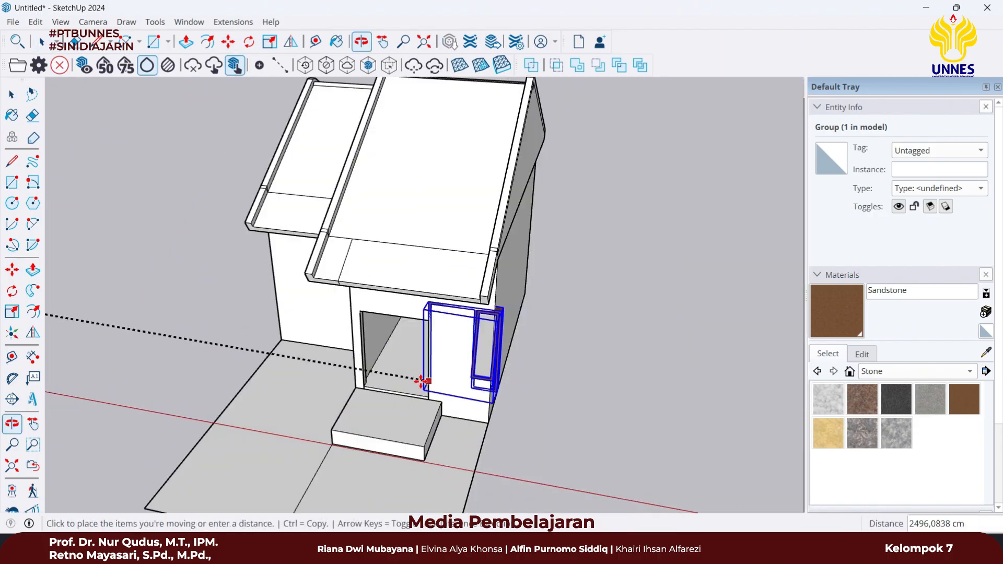
scroll(363, 377, "up", 6)
scroll(363, 377, "up", 4)
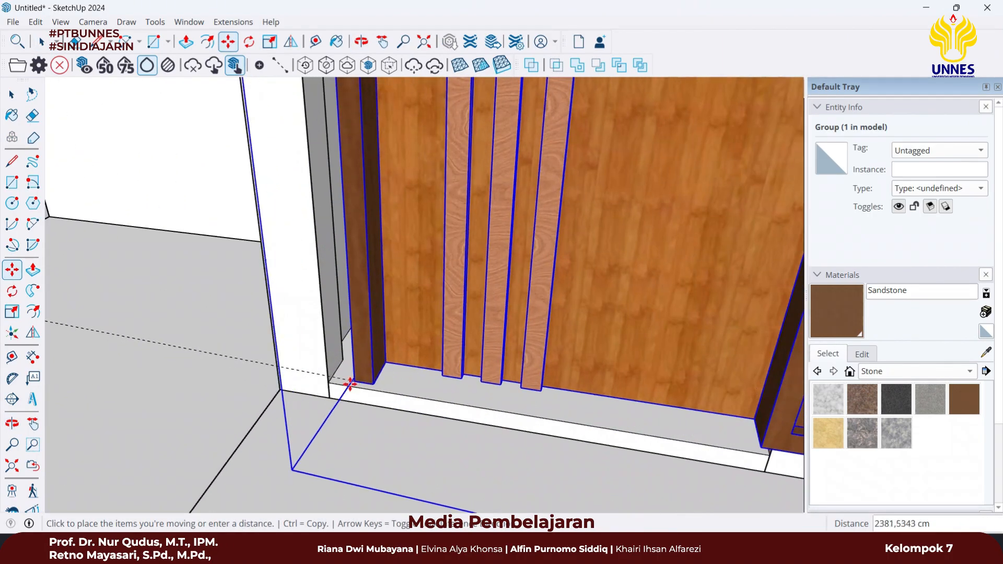
scroll(324, 380, "down", 3)
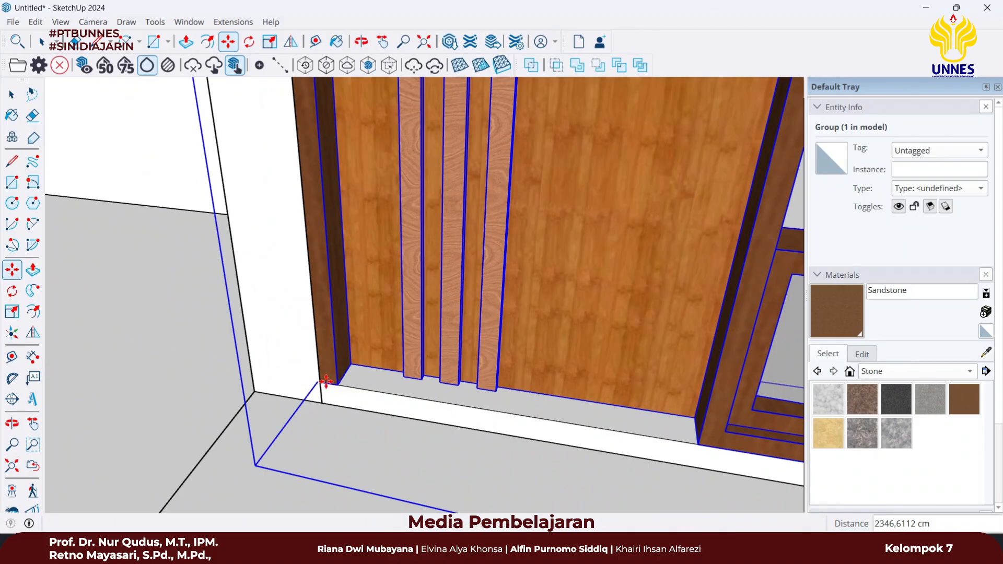
left_click(323, 382)
scroll(523, 399, "down", 3)
key("space")
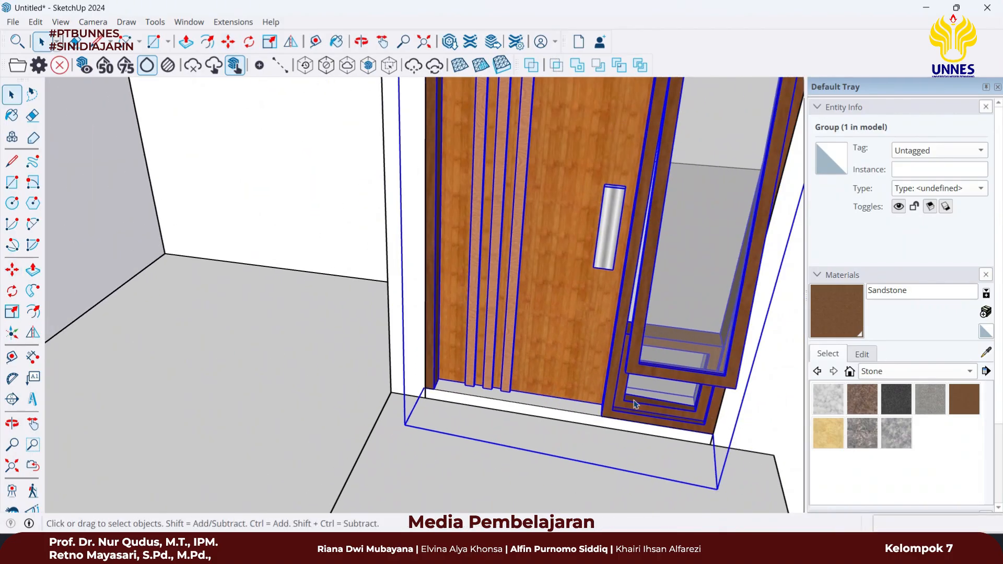
scroll(638, 402, "down", 1)
middle_click_drag(668, 405, 608, 372)
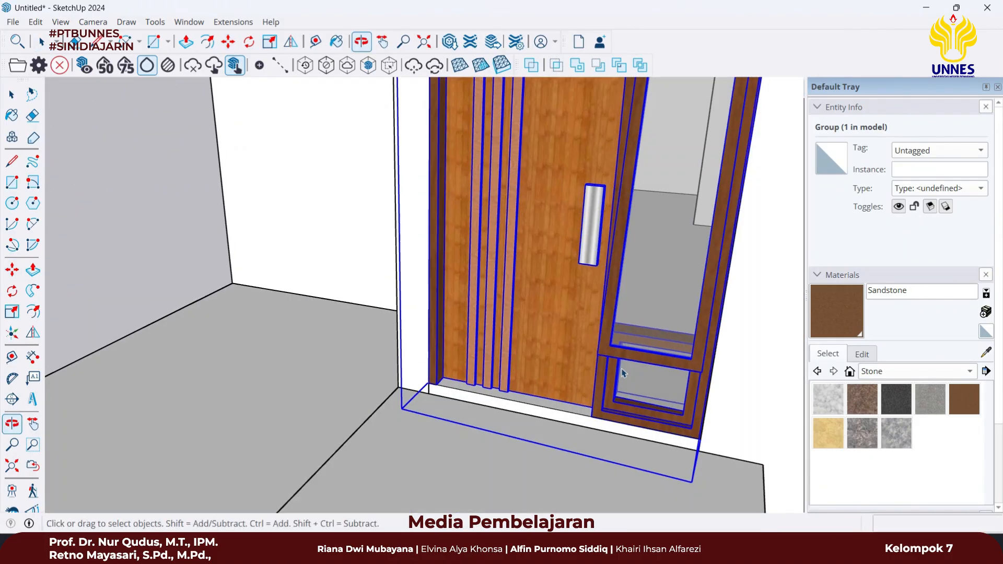
scroll(607, 372, "down", 3)
middle_click_drag(530, 351, 444, 335, "shift")
scroll(444, 334, "down", 2)
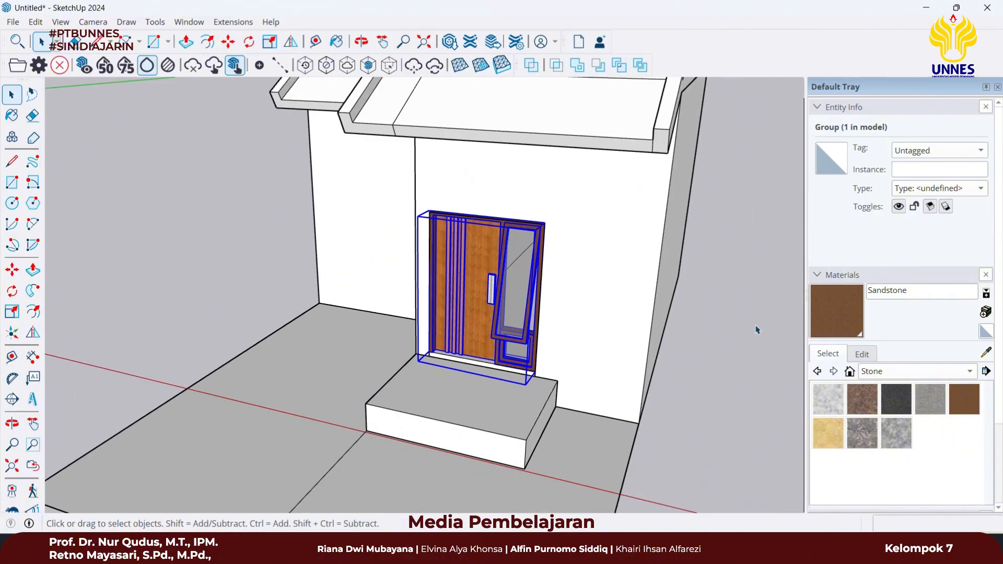
left_click(728, 330)
- Select all parts of the finished window beside the house and make them one group
scroll(562, 338, "down", 1)
middle_click_drag(555, 334, 606, 271)
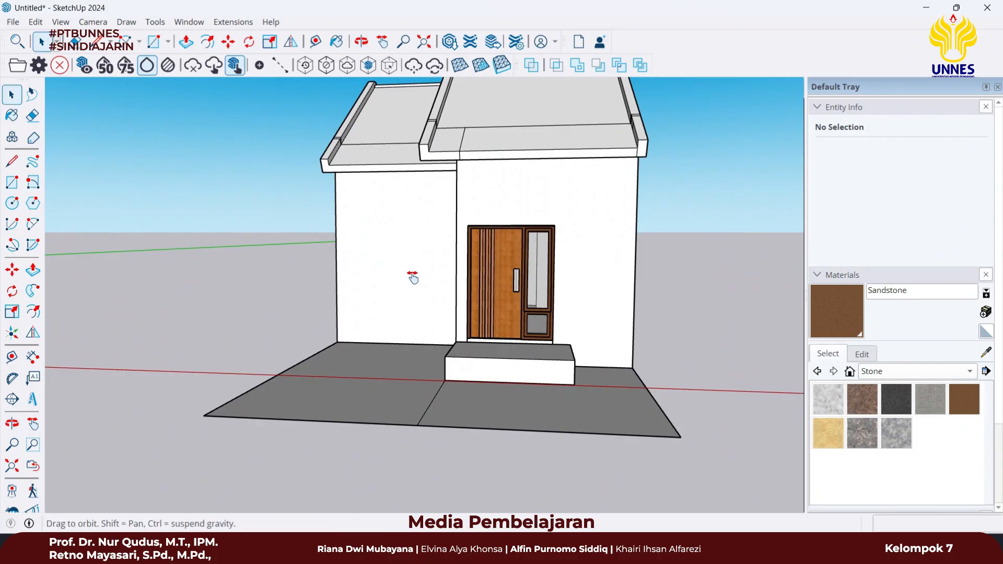
middle_click_drag(413, 278, 477, 325, "shift")
scroll(473, 329, "up", 3)
scroll(470, 317, "down", 6)
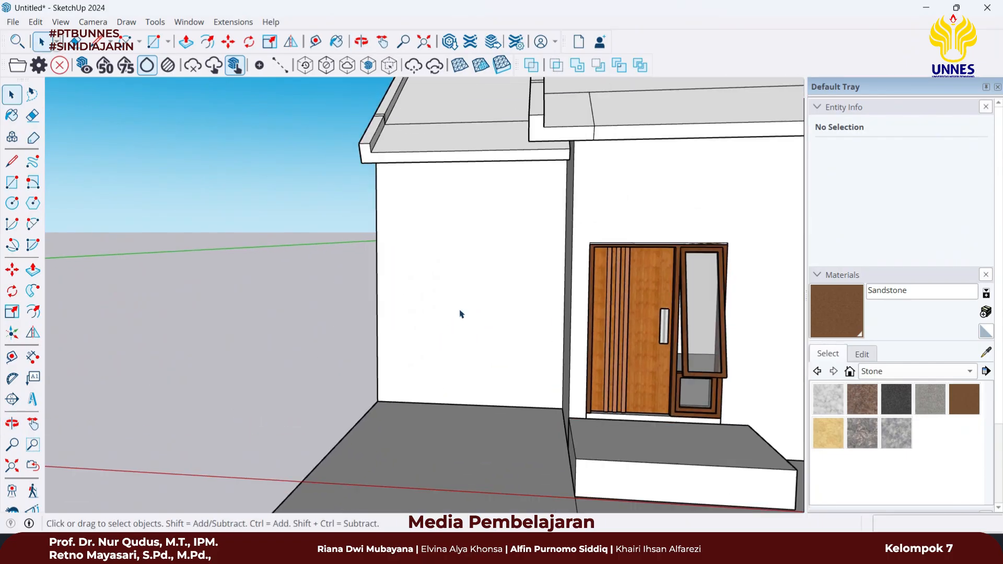
middle_click_drag(369, 320, 547, 336)
scroll(544, 335, "up", 3)
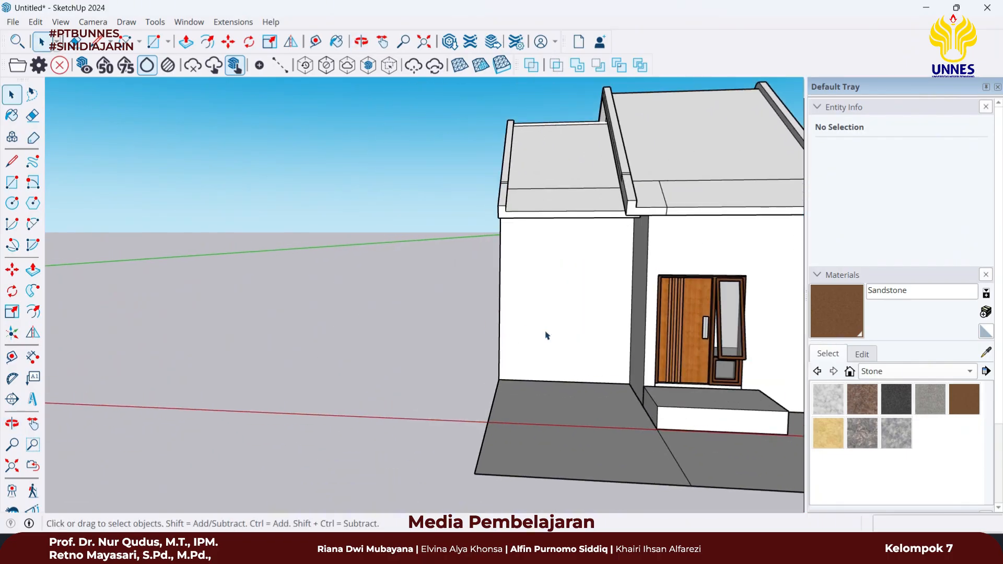
scroll(534, 332, "down", 3)
middle_click_drag(320, 332, 674, 292)
scroll(206, 323, "down", 3)
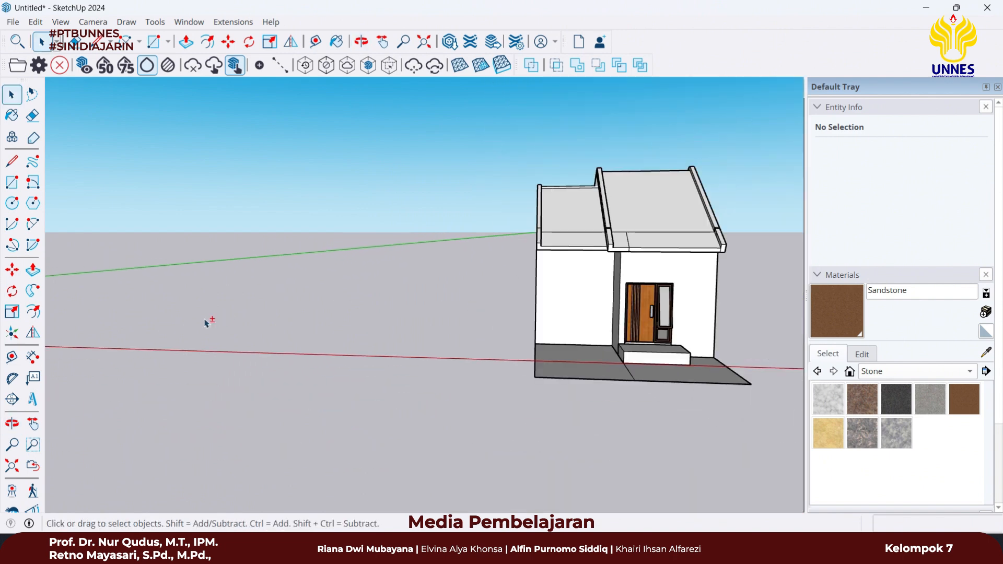
middle_click_drag(205, 323, 731, 245, "shift")
scroll(251, 235, "up", 2)
middle_click_drag(253, 237, 476, 261)
left_click_drag(402, 396, 401, 393)
right_click(467, 318)
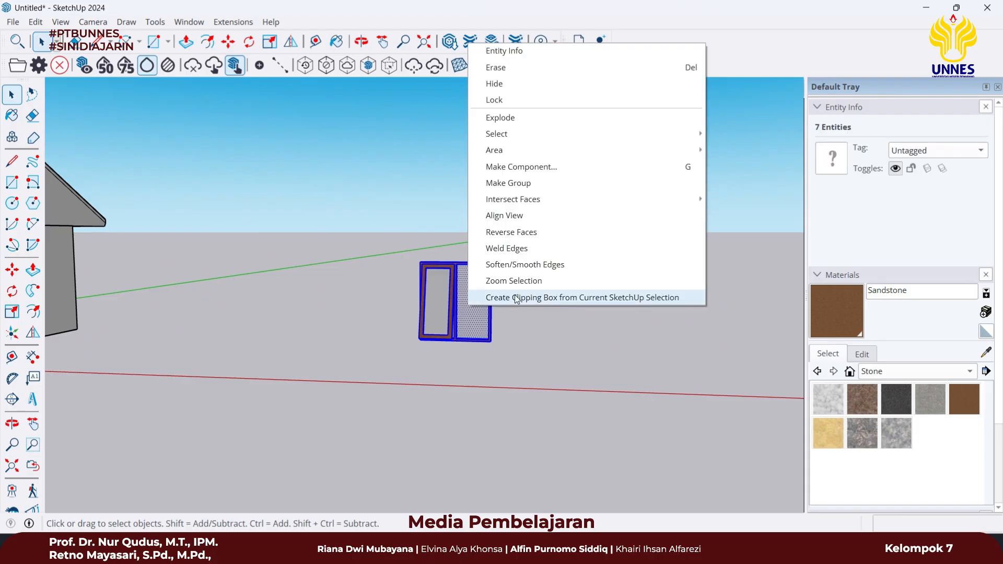
left_click(528, 184)
scroll(527, 222, "up", 2)
left_click(519, 266)
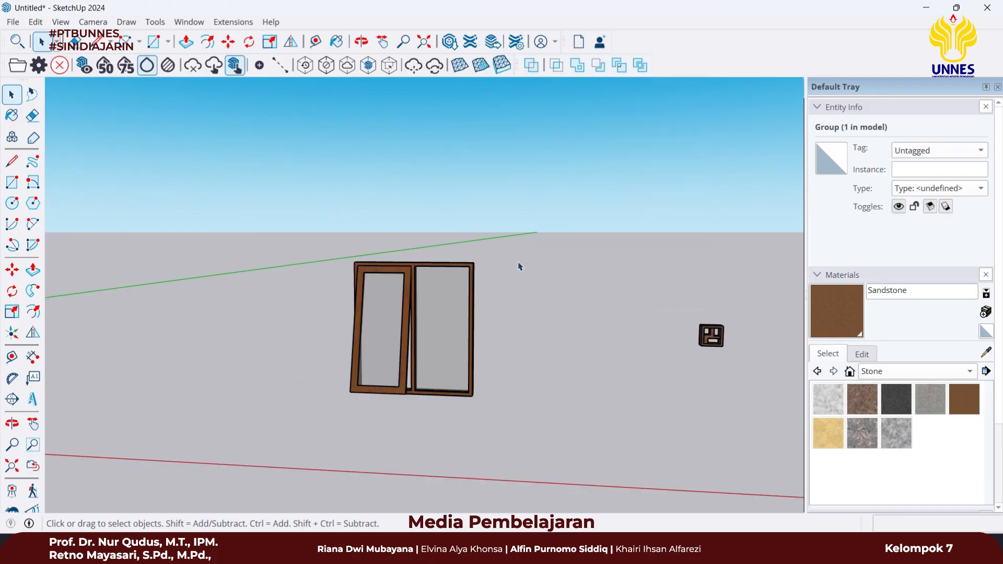
- Measure the window's overall width and height with a rectangle between opposite corners of its frame
key("r")
left_click(355, 261)
scroll(456, 372, "up", 2)
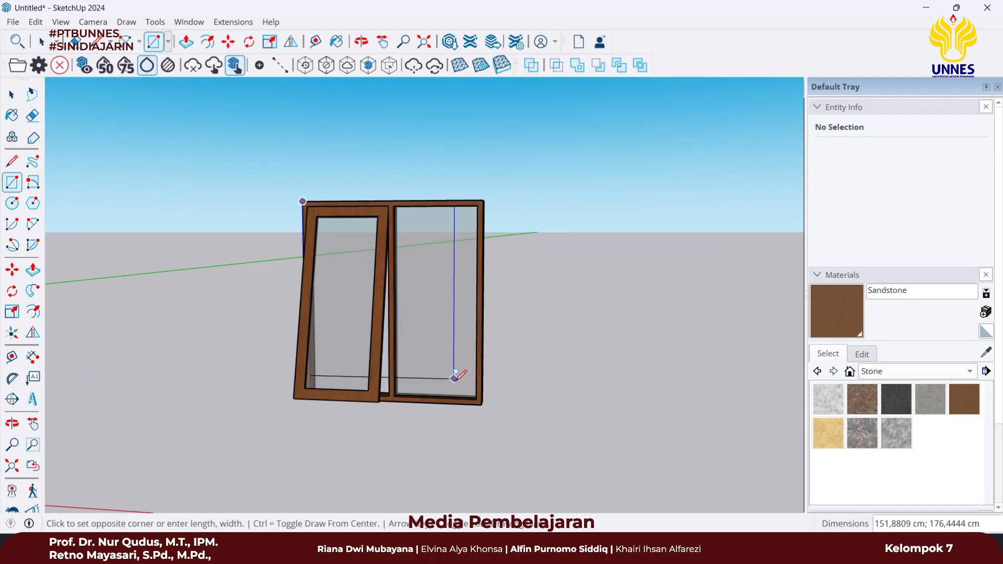
left_click(482, 404)
scroll(511, 365, "down", 3)
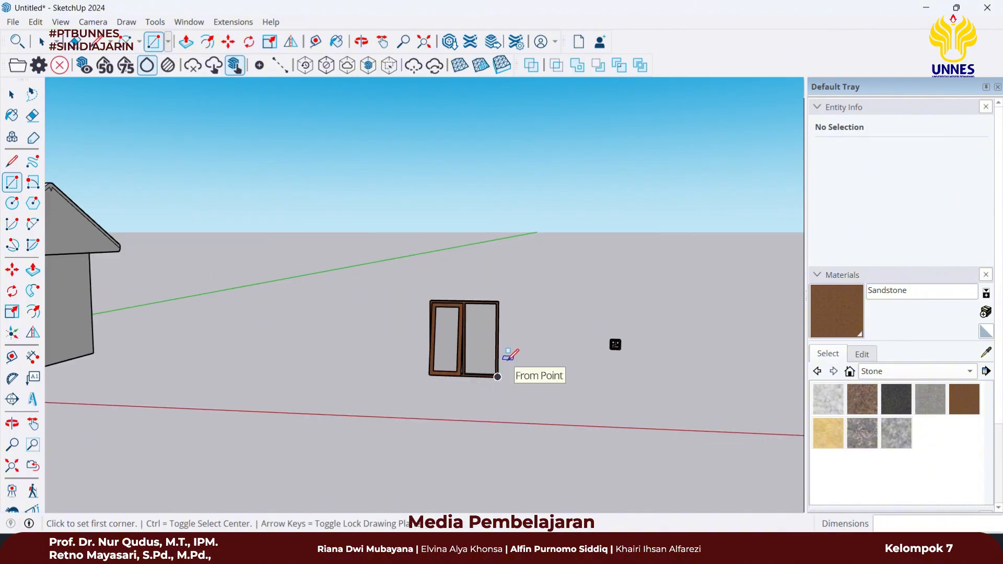
- Draw a 180 by 200 cm rectangle on the front wall beside the door, starting at the wall's lower outer corner
middle_click_drag(511, 358, 439, 346)
middle_click_drag(569, 340, 431, 377, "shift")
scroll(365, 356, "up", 3)
scroll(343, 372, "up", 4)
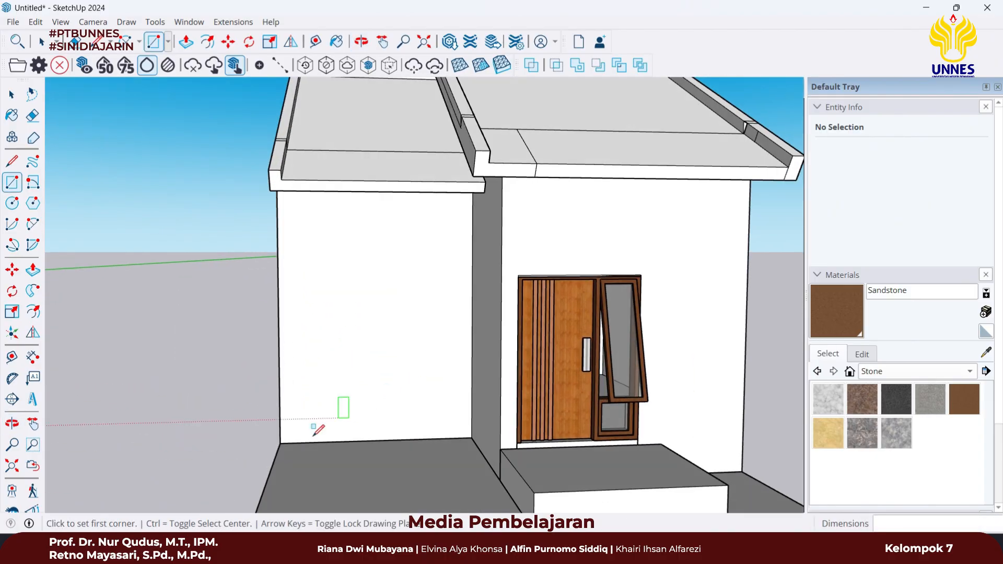
scroll(300, 439, "up", 2)
left_click(271, 443)
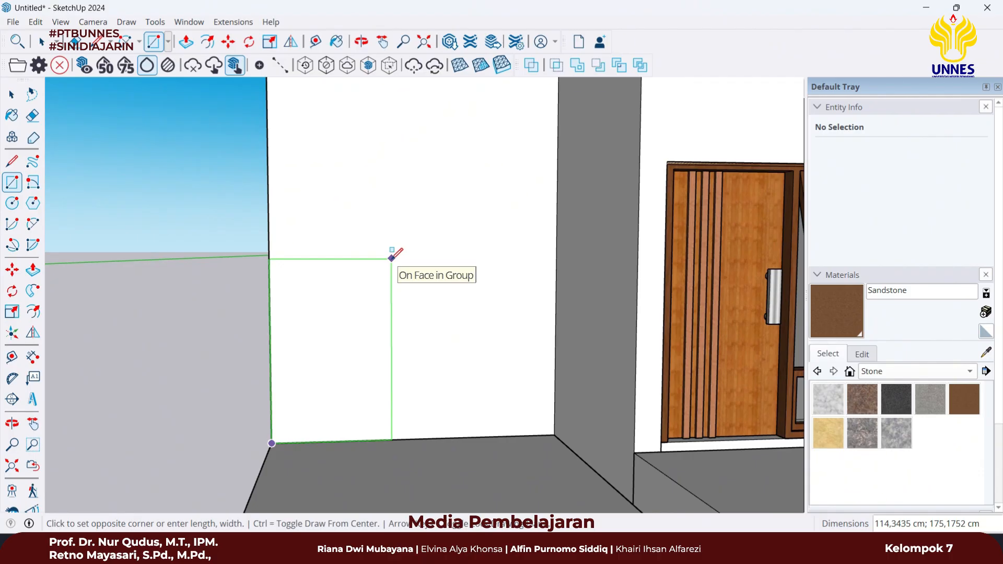
type("180;200")
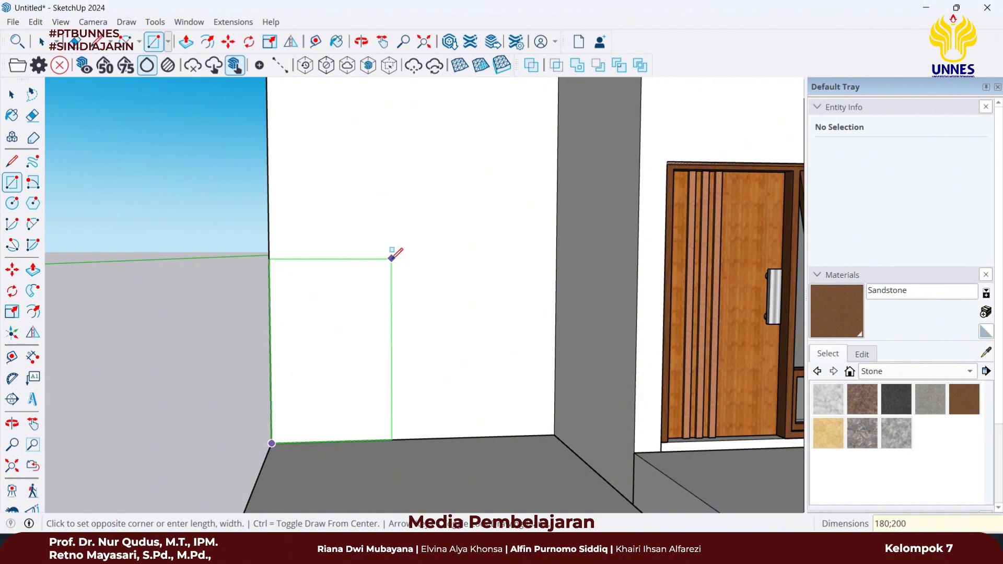
key("Return")
key("space")
- Move the rectangle face straight up the wall by 100 cm from its lower corner
left_click(403, 255)
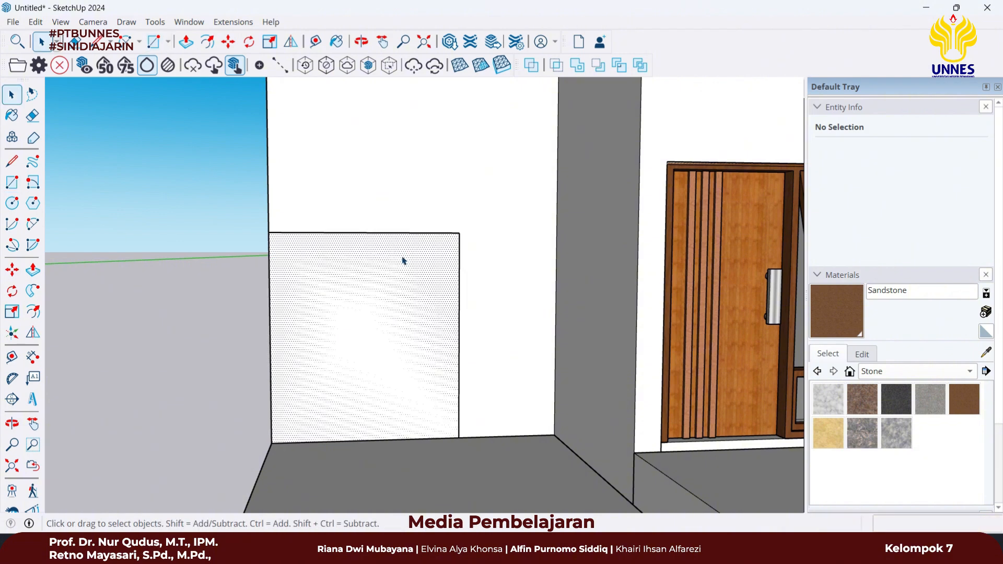
scroll(289, 450, "up", 2)
scroll(289, 449, "up", 1)
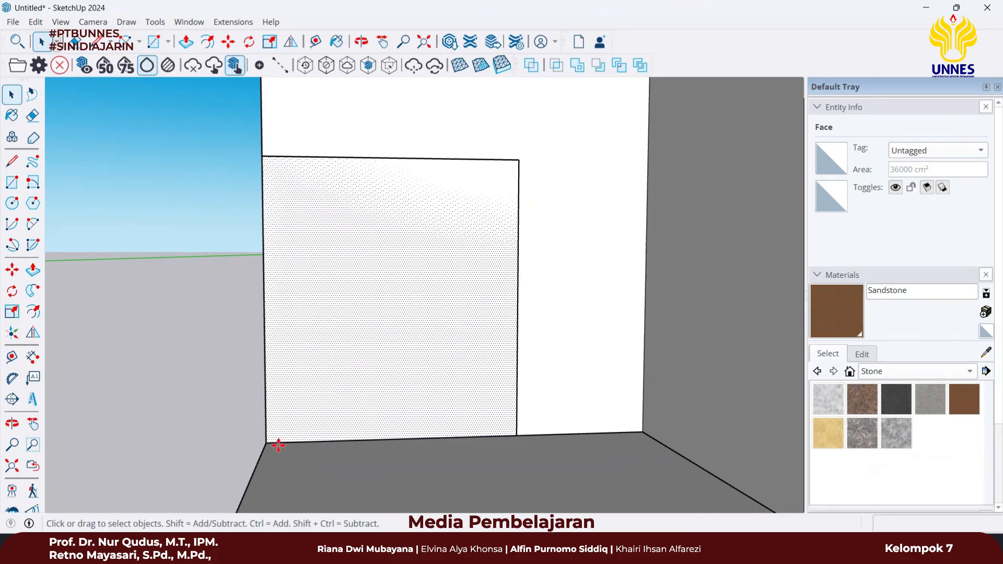
key("m")
left_click(266, 443)
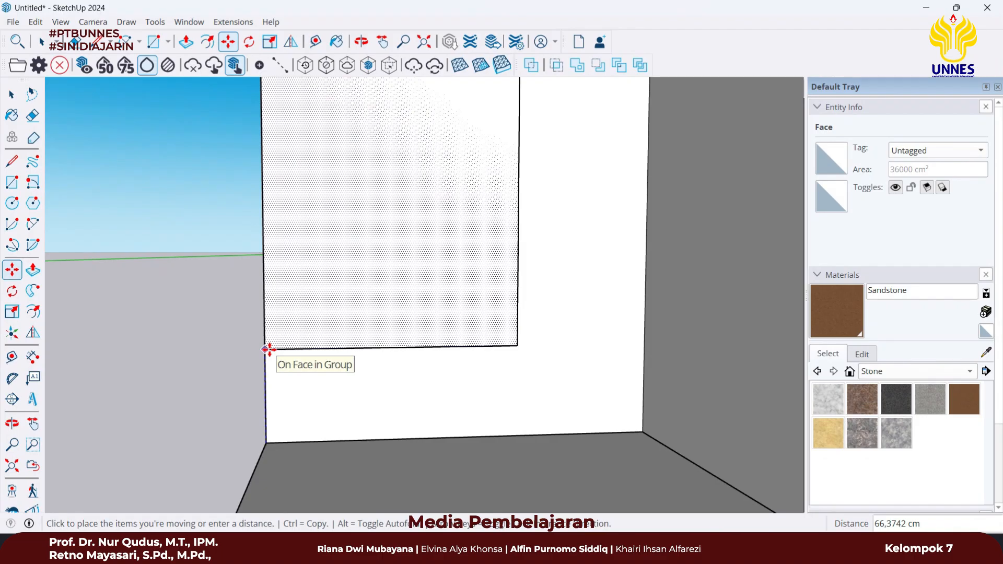
type("8")
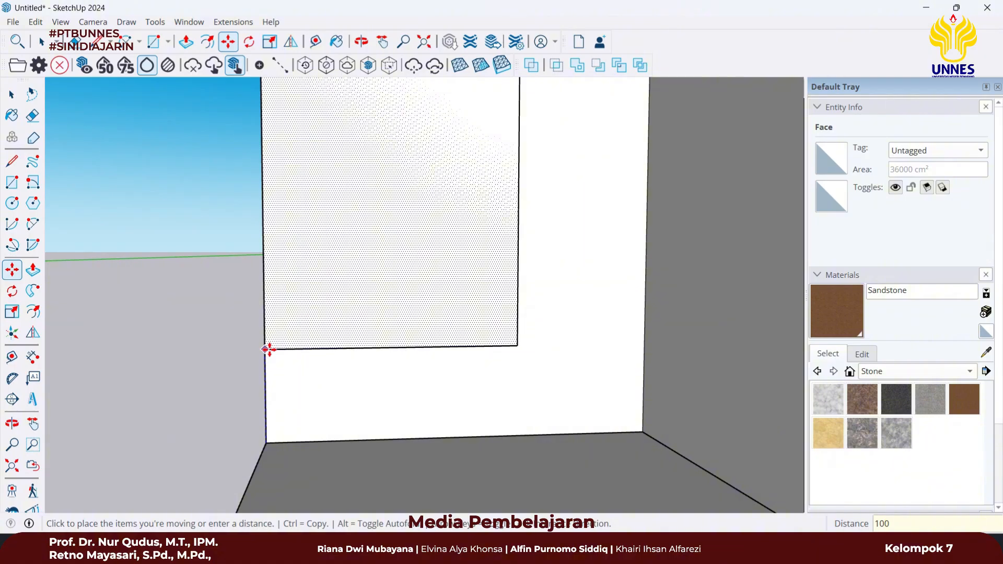
key("Return")
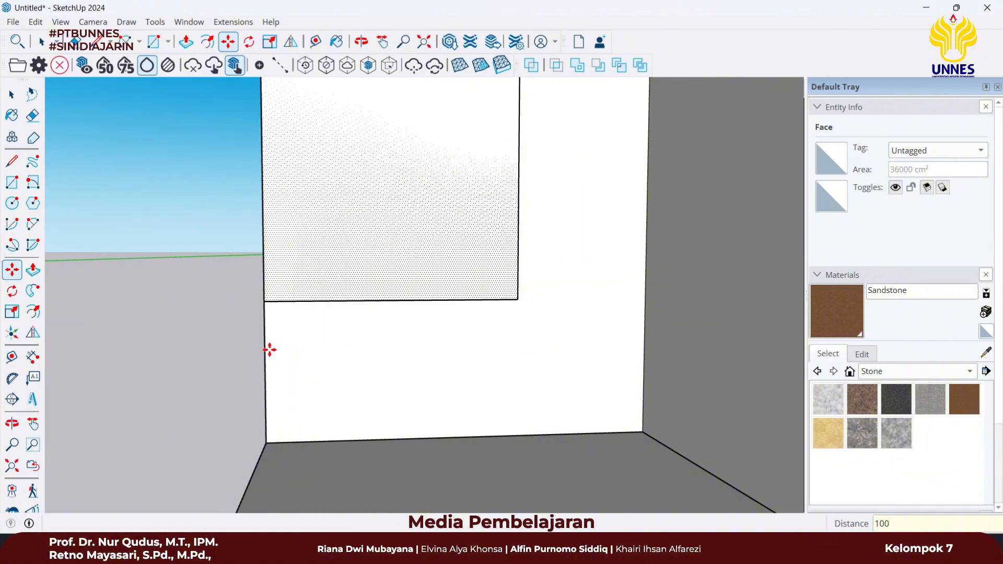
- Move the rectangle face 50 cm inward along the wall, away from the wall's outer edge
left_click(264, 302)
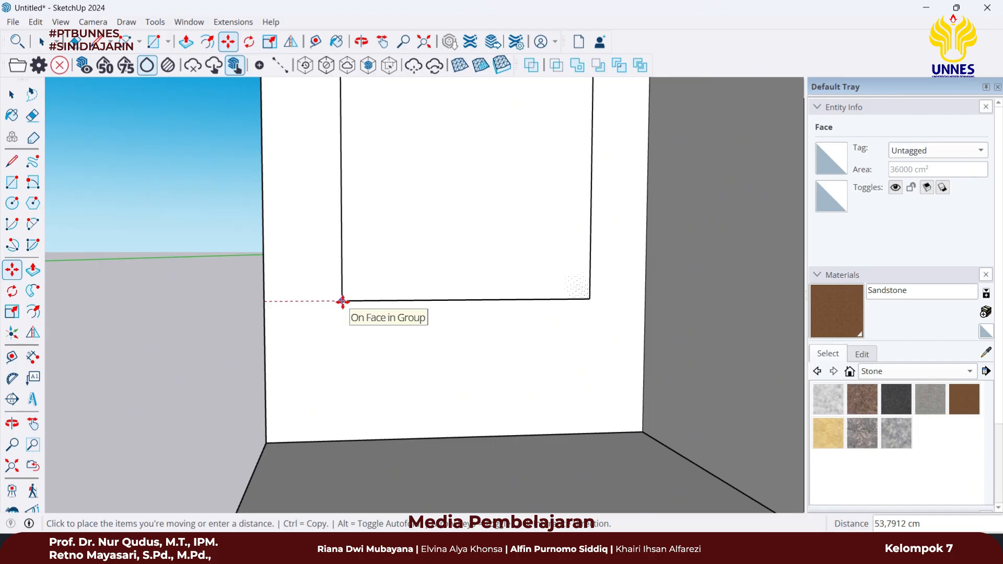
type("50")
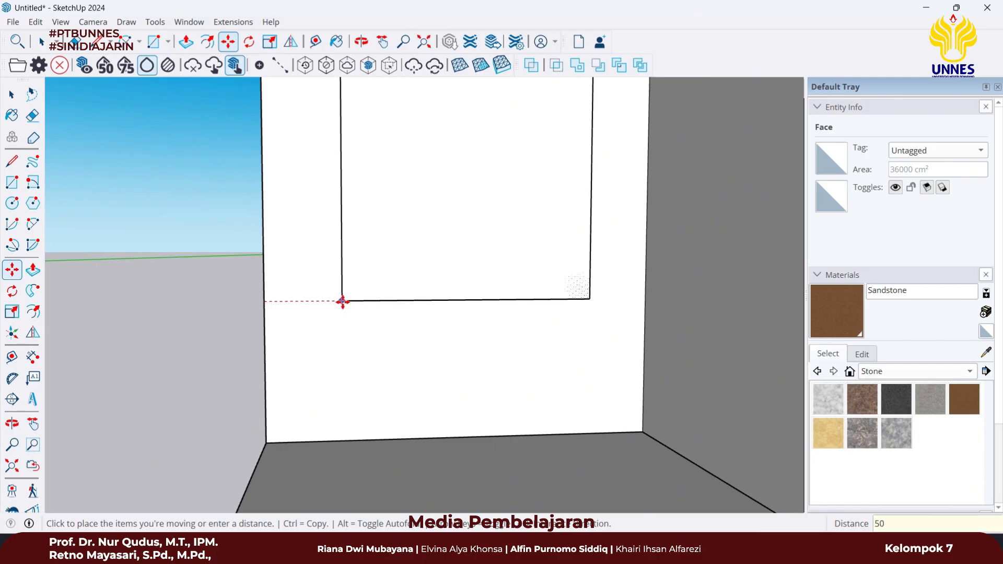
key("Return")
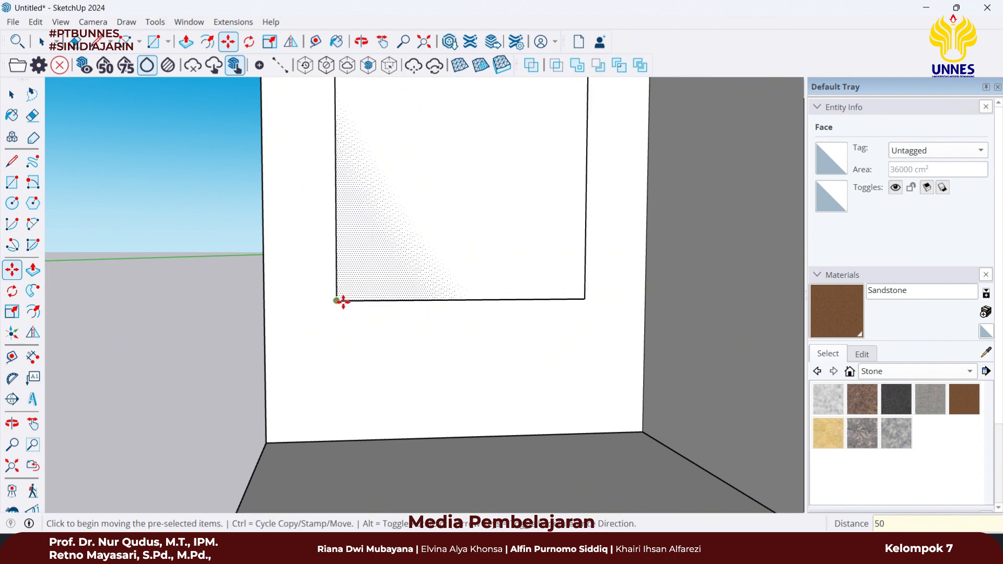
scroll(343, 301, "down", 3)
middle_click_drag(446, 263, 406, 295)
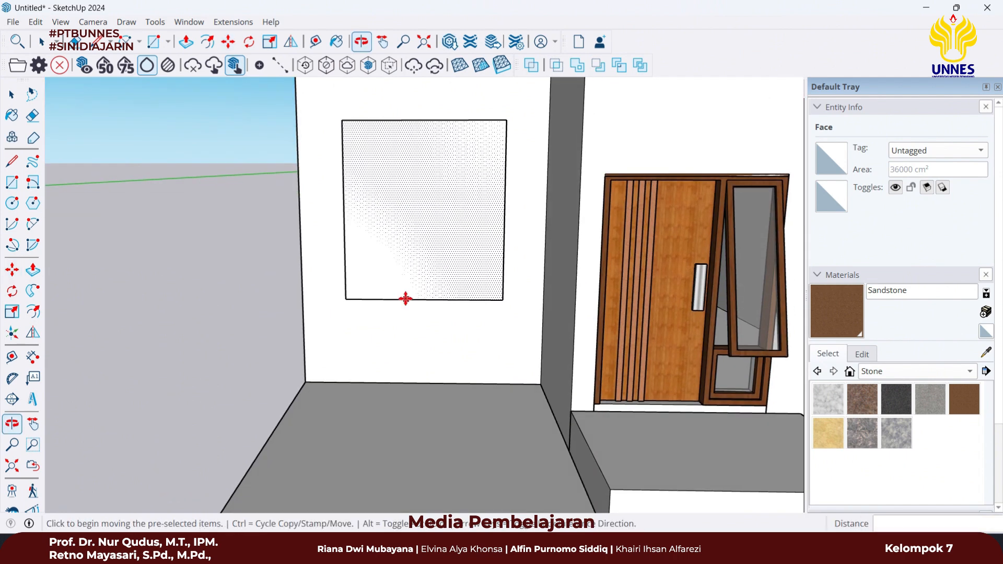
- Open the wall group for editing and trace the 180 by 200 cm window rectangle onto its front face, corner to corner
key("space")
left_click(312, 229)
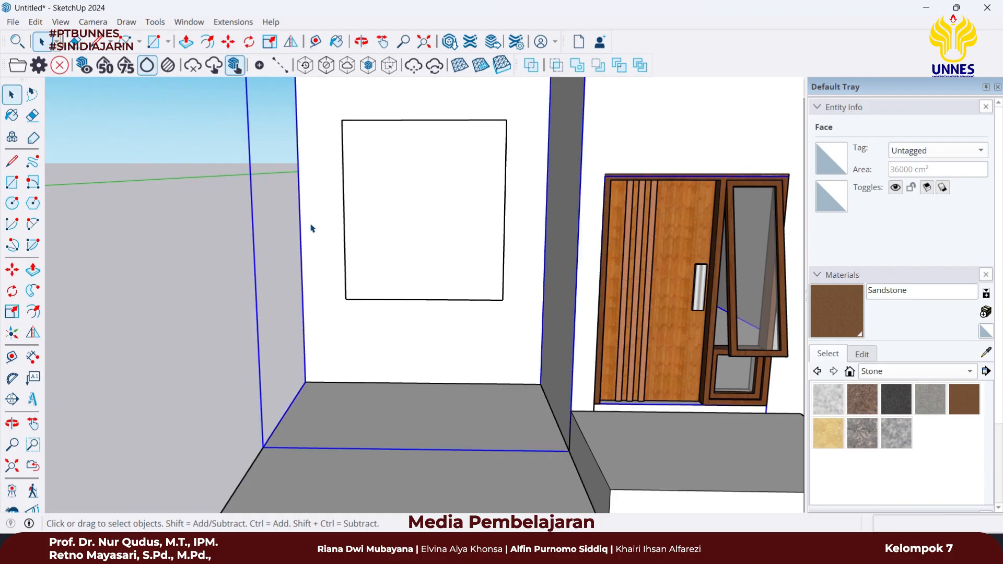
middle_click_drag(309, 226, 331, 250)
scroll(329, 251, "up", 1)
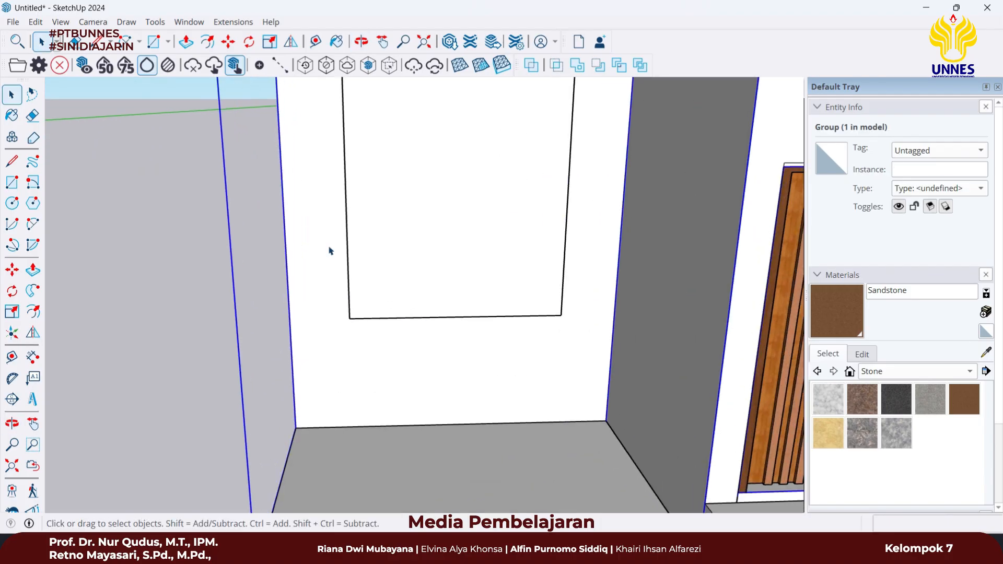
triple_click(329, 251)
left_click(329, 251)
scroll(330, 251, "down", 2)
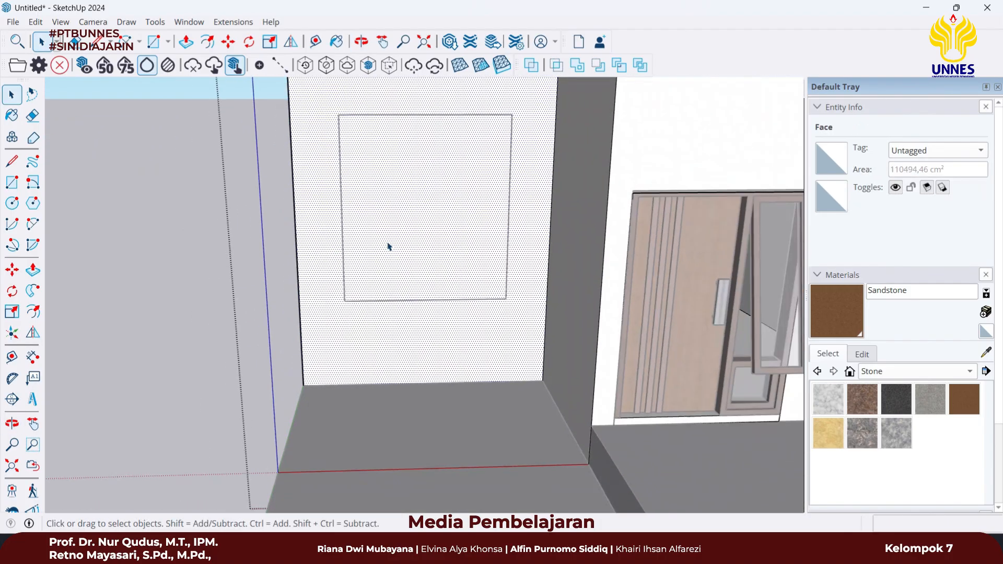
middle_click_drag(387, 246, 358, 253)
scroll(354, 244, "up", 2)
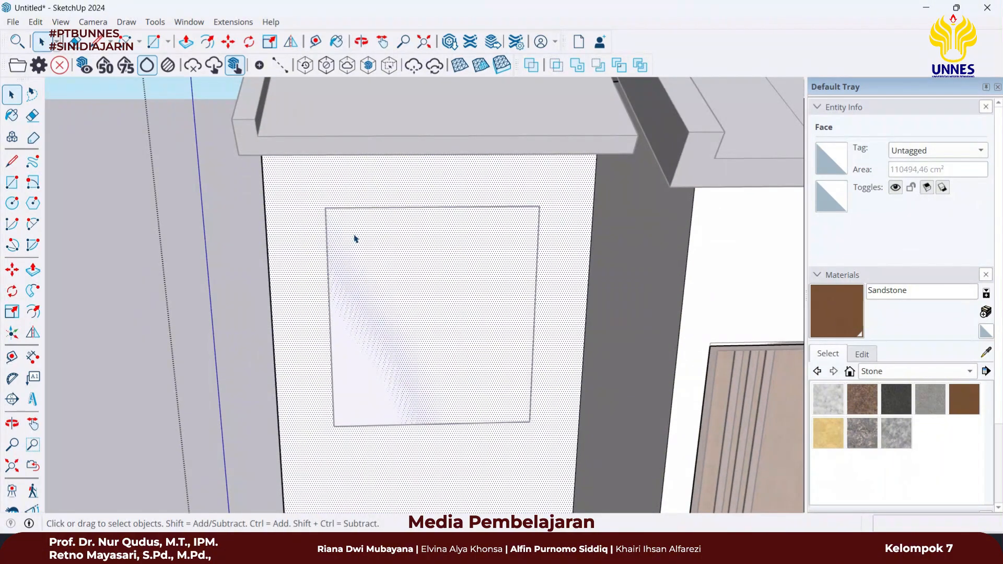
key("r")
left_click(325, 207)
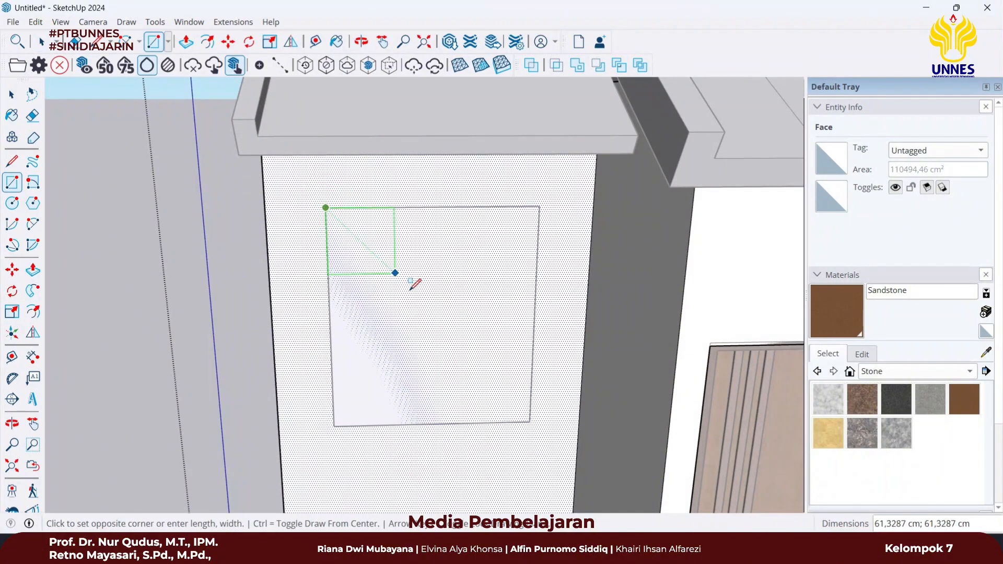
left_click(529, 421)
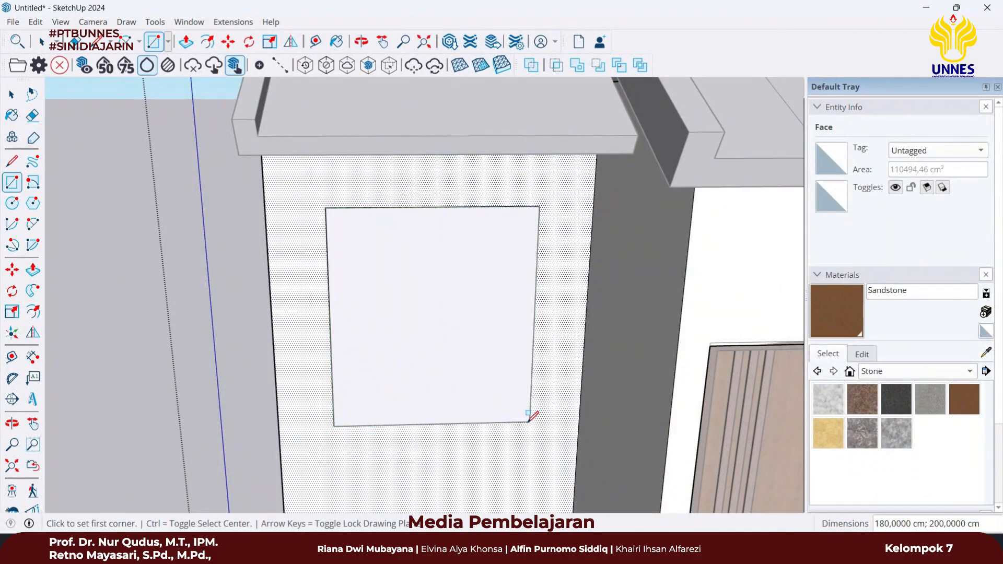
- Push the traced window face 15 cm through the wall and leave the wall group
key("p")
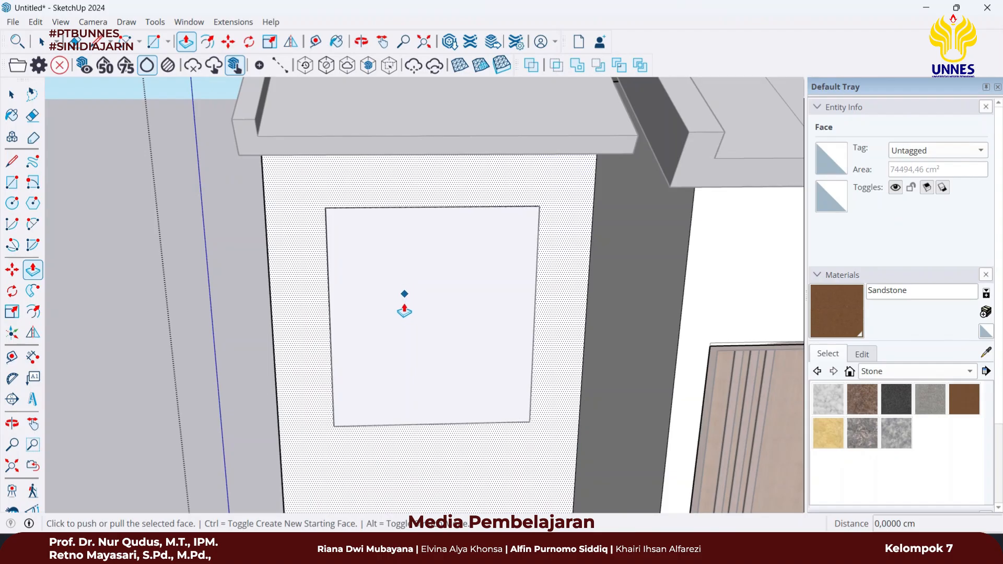
left_click(408, 309)
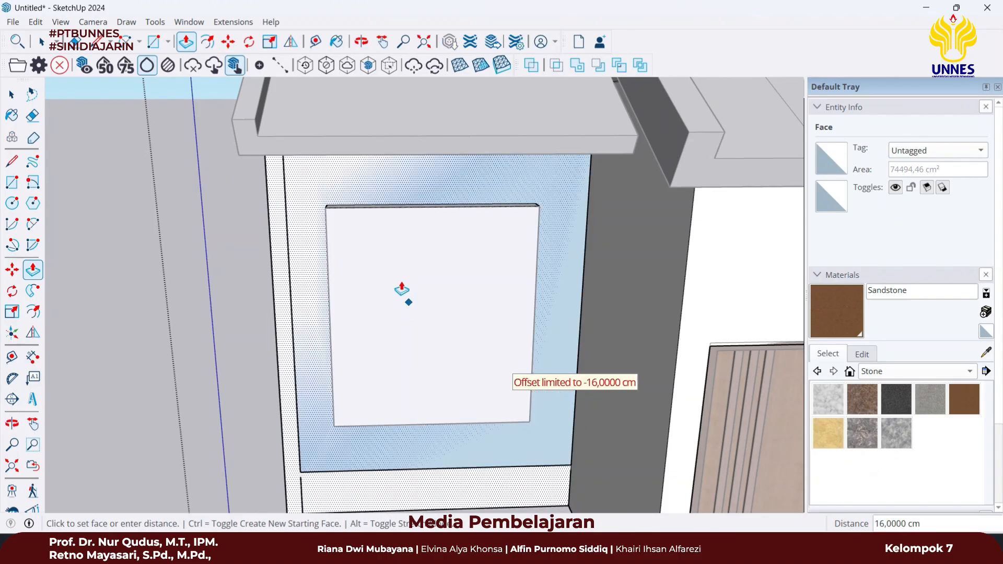
key("Escape")
left_click(428, 369)
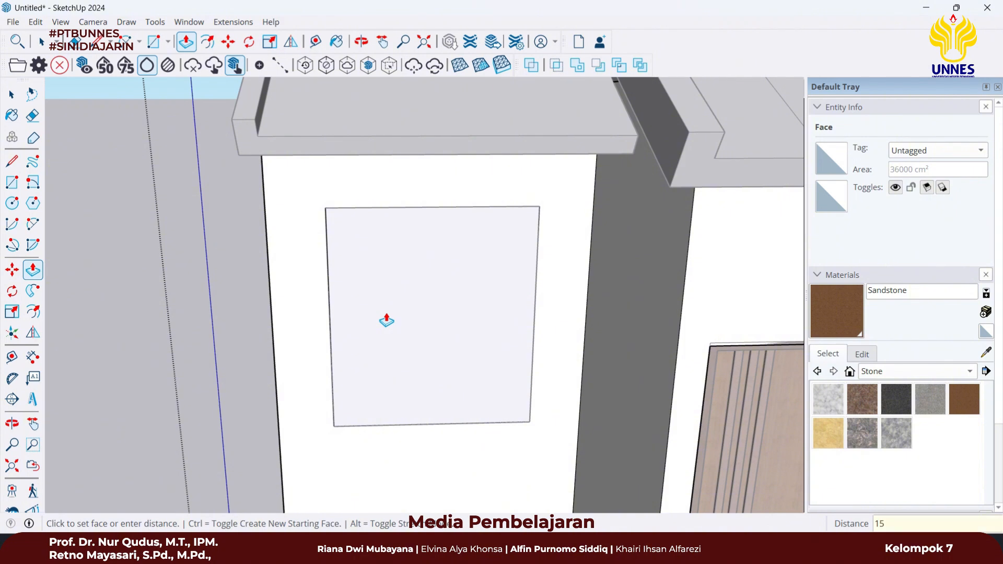
key("Return")
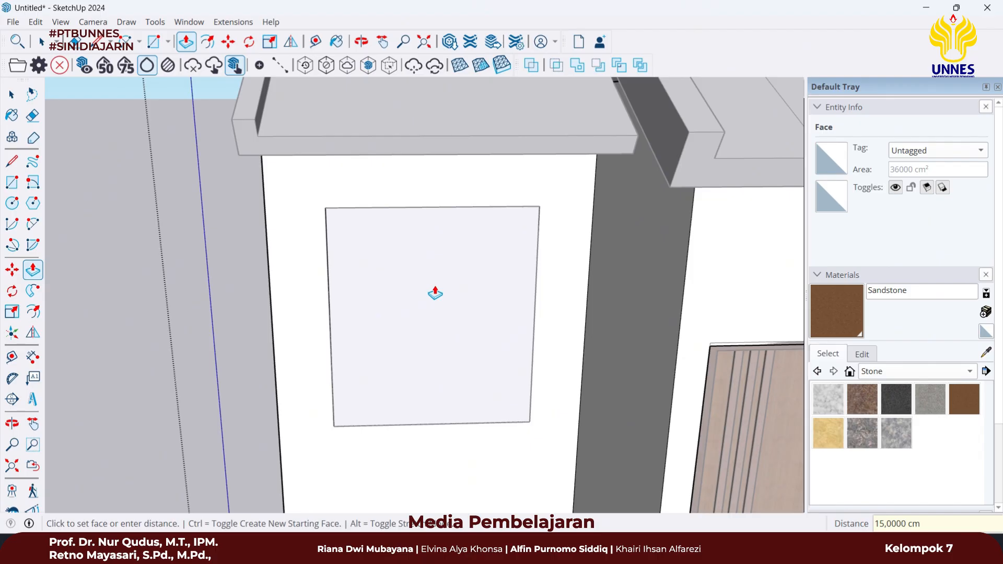
key("space")
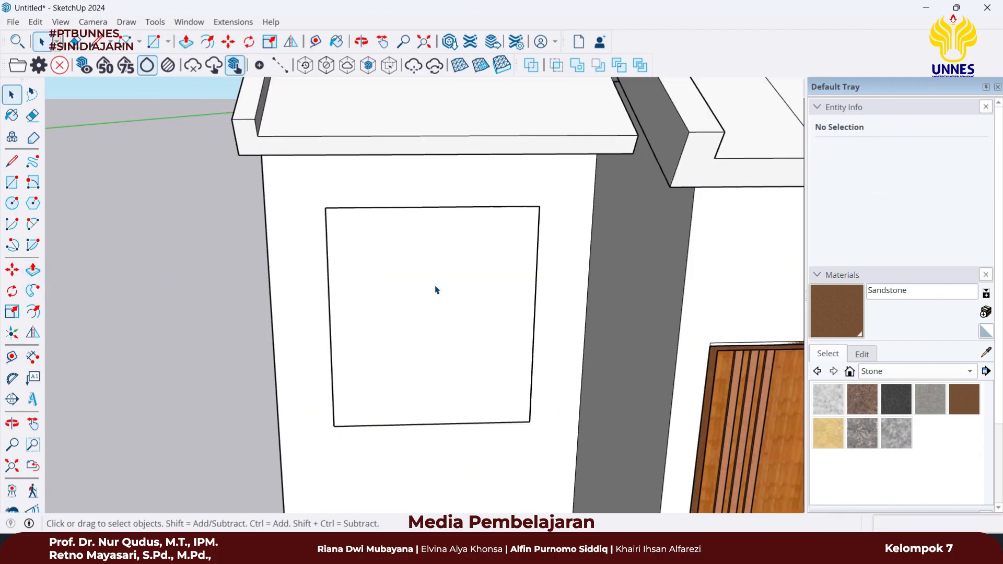